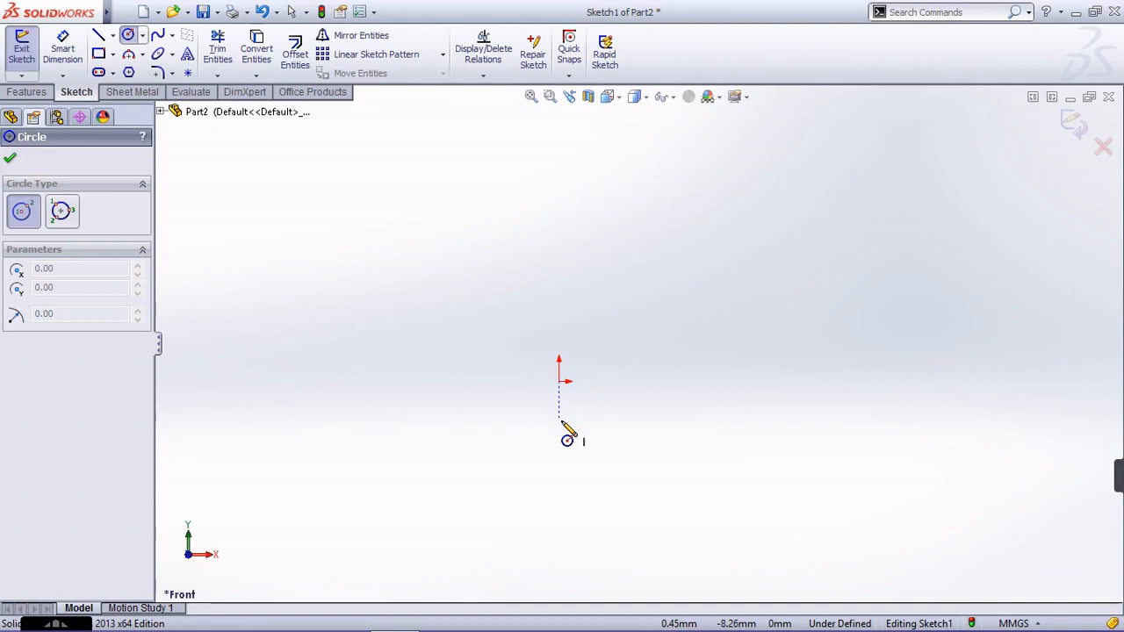
- Sketch two concentric circles centred about 8 mm directly below the origin, with radii of about 52 mm and 37 mm
left_click(560, 421)
left_click(433, 209)
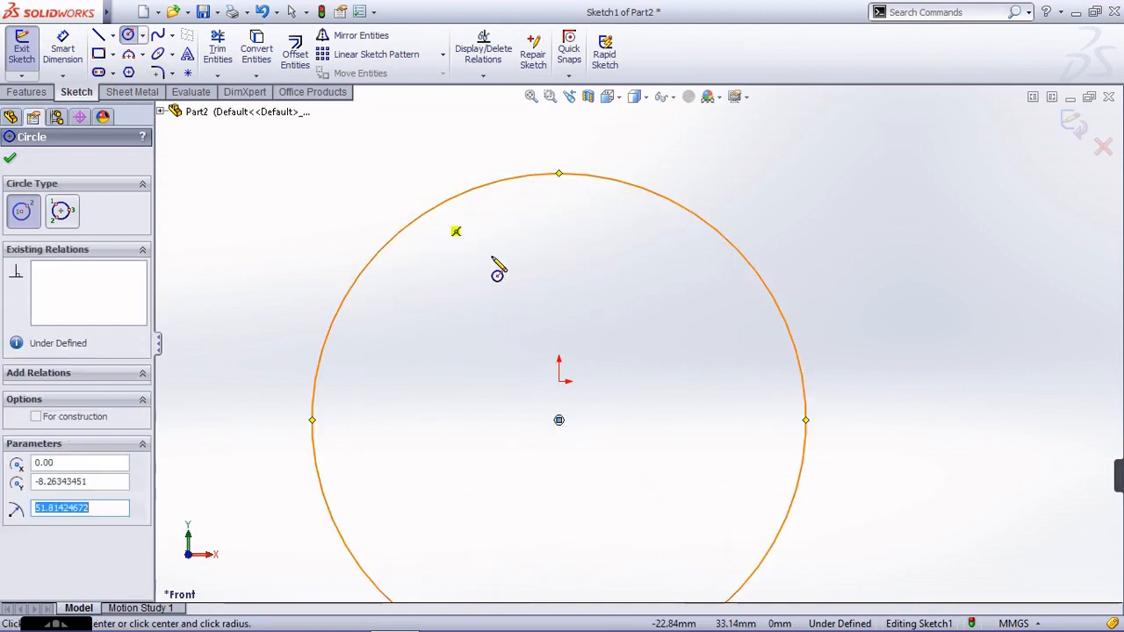
left_click(559, 420)
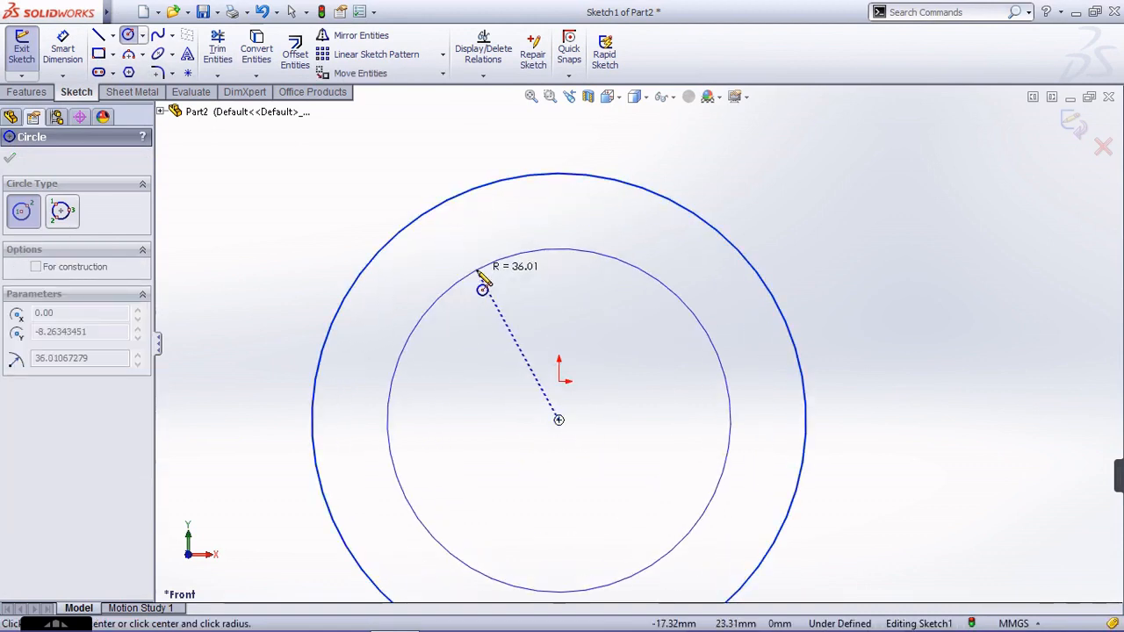
left_click(476, 265)
scroll(605, 343, "up", 3)
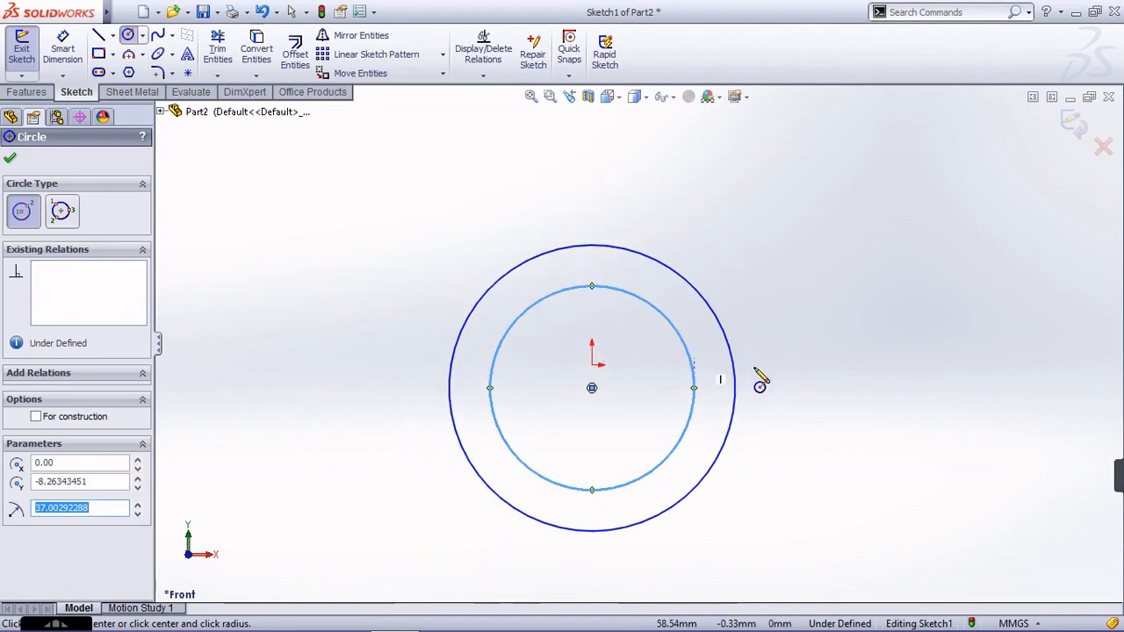
- Draw a horizontal centerline about 170 mm long through the circles' common centre, extending past the outer circle on both sides
scroll(754, 371, "down", 1)
left_click(113, 35)
left_click(136, 71)
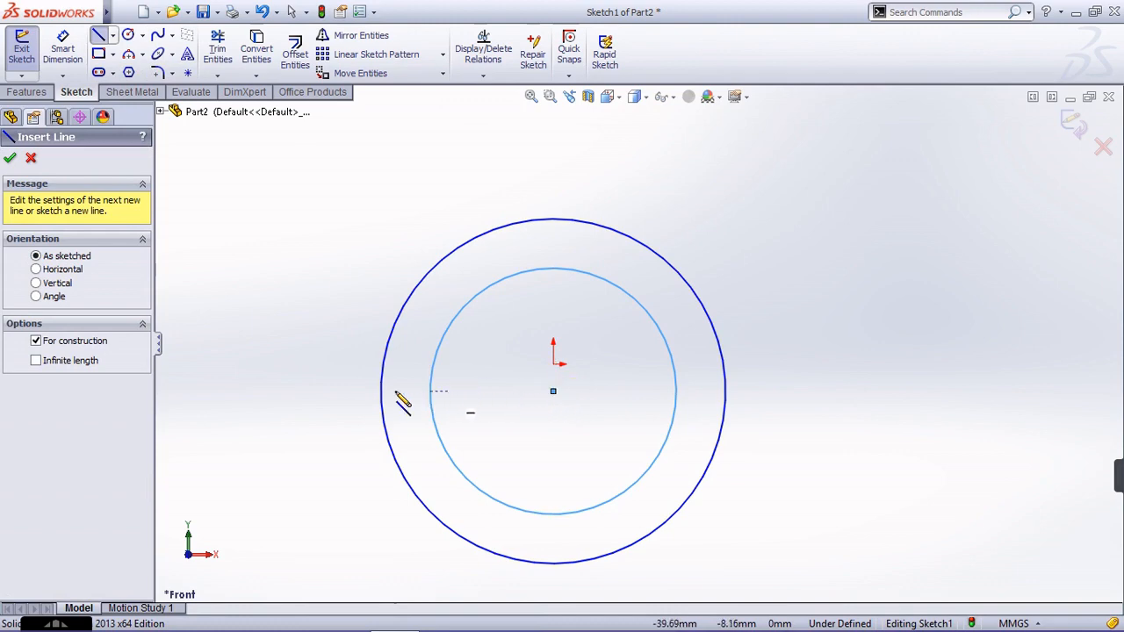
left_click(309, 392)
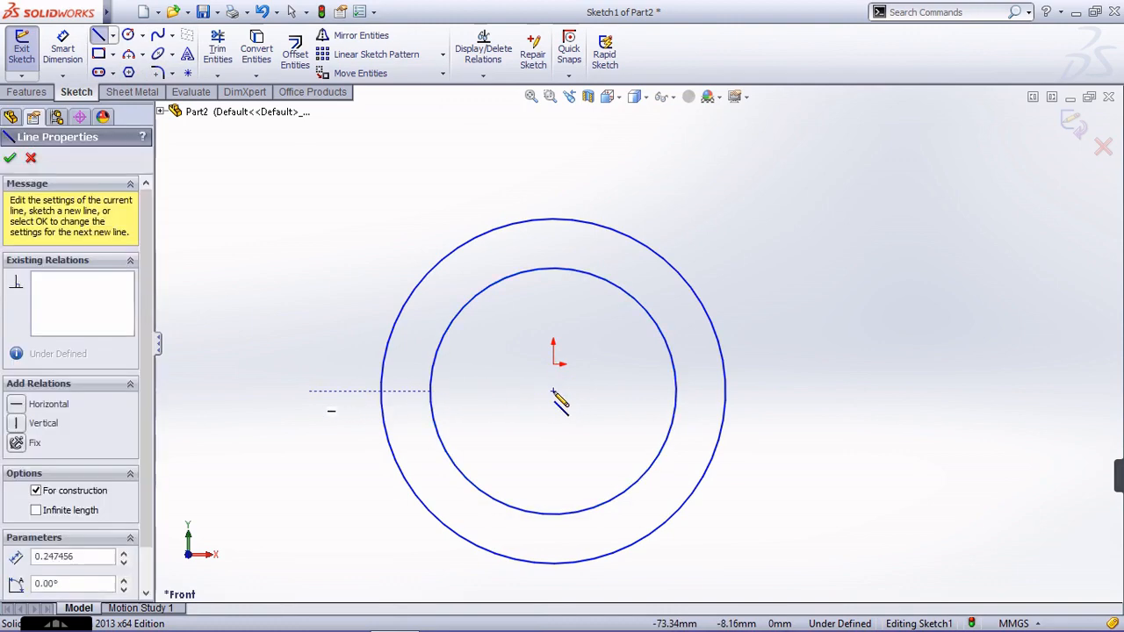
left_click(873, 390)
key("Escape")
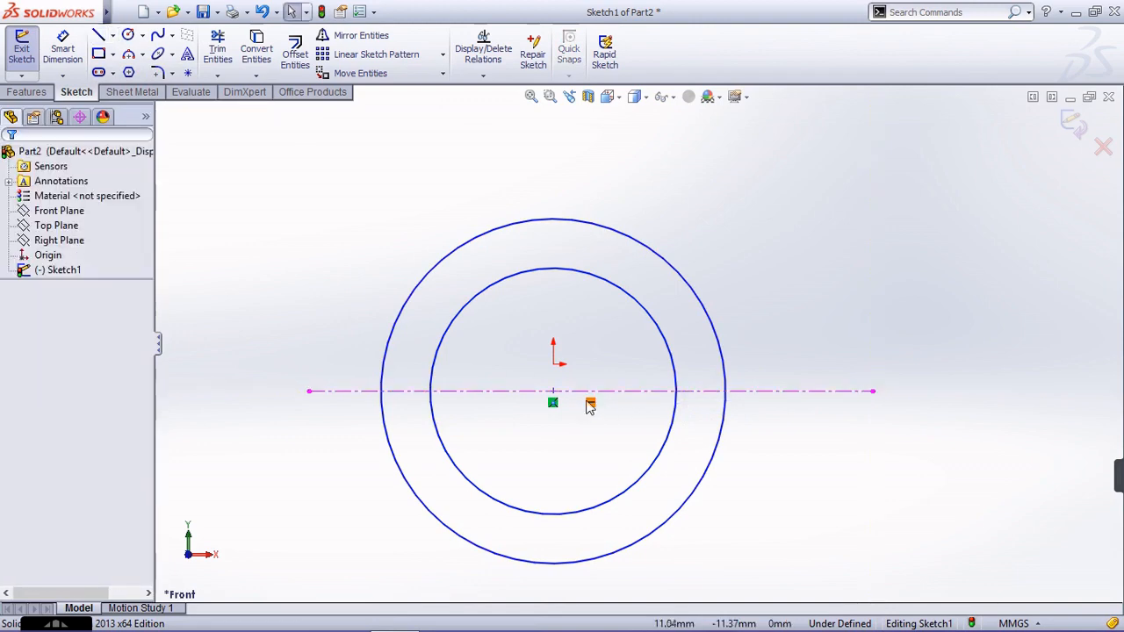
- Draw a vertical centerline about 124 mm long through the circle centre and the origin, extending beyond the outer circle
left_click(113, 35)
left_click(134, 67)
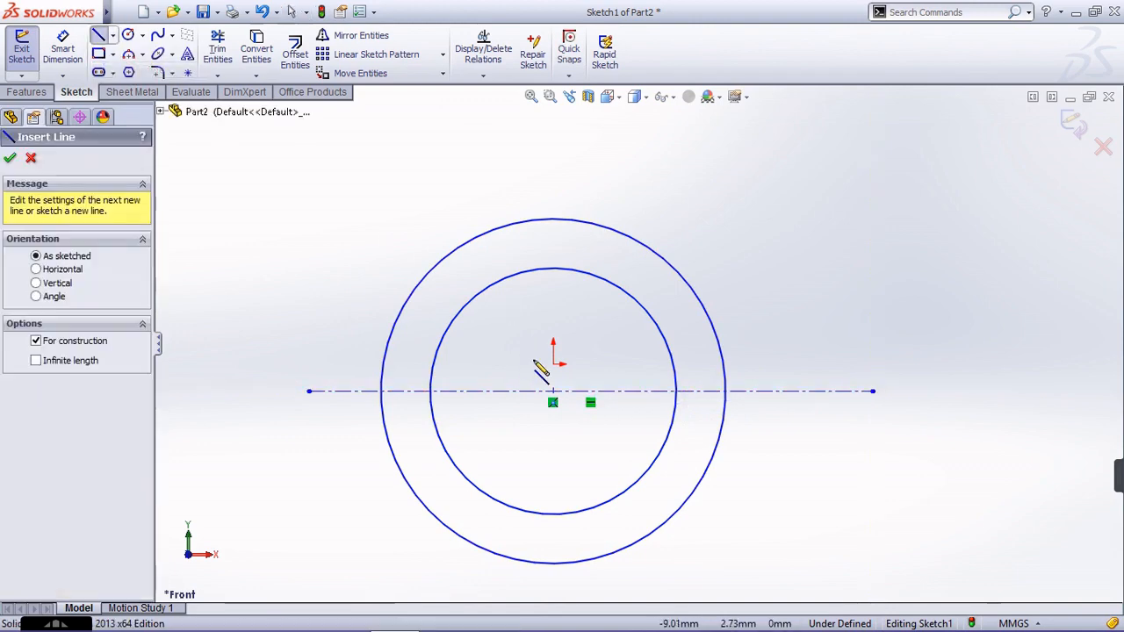
left_click(553, 575)
left_click(553, 162)
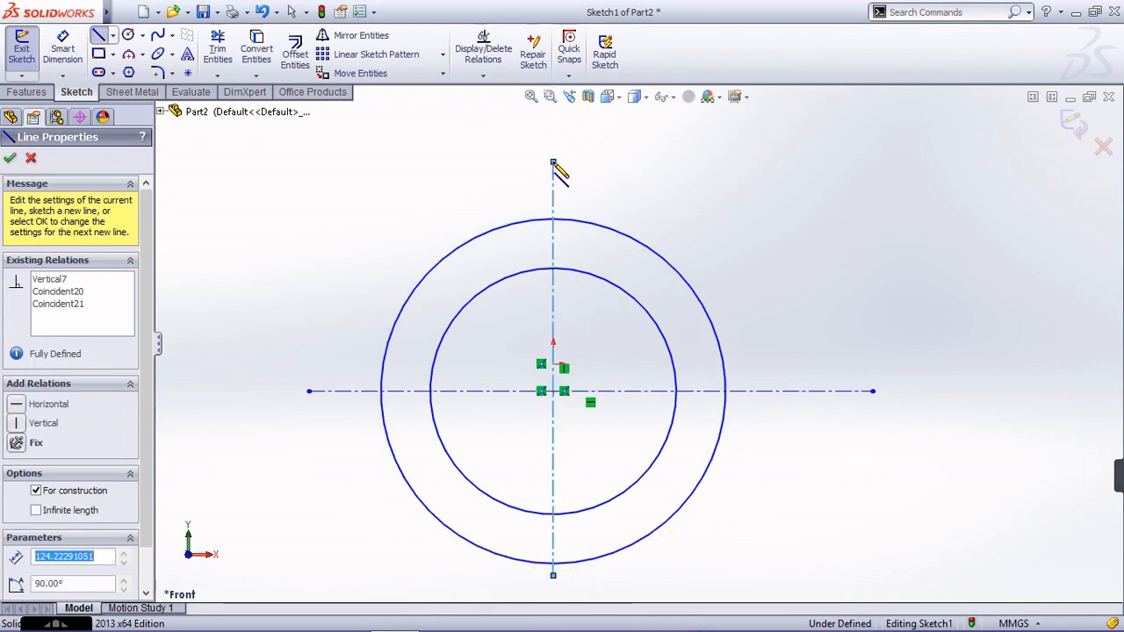
key("Escape")
key("Escape")
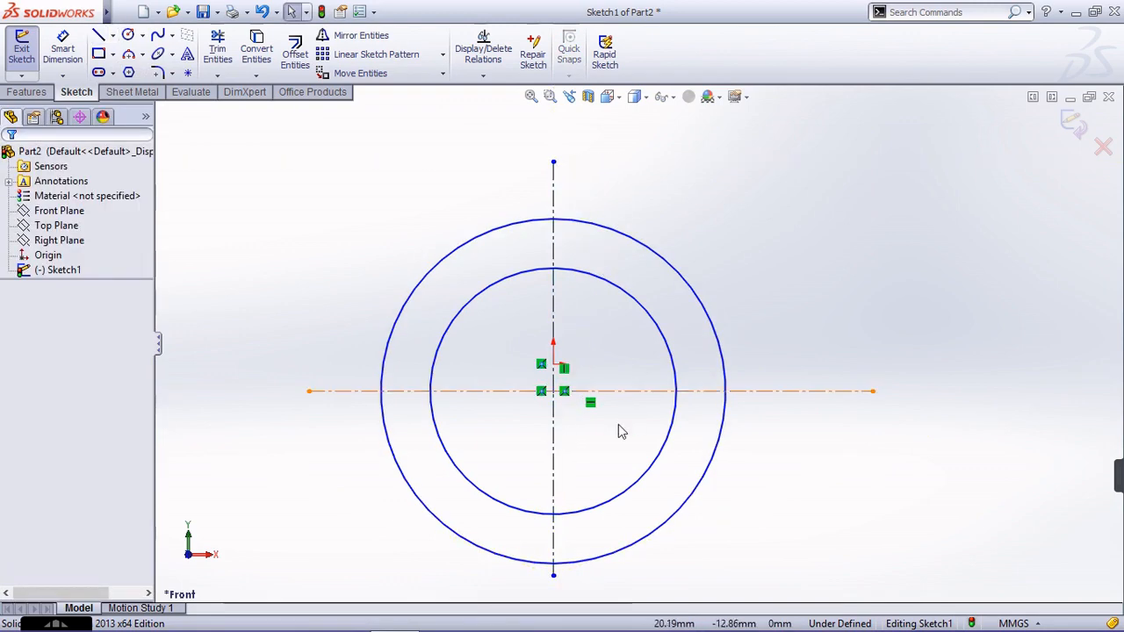
- Dimension the inner circle with a diameter of 38 mm
left_click(62, 48)
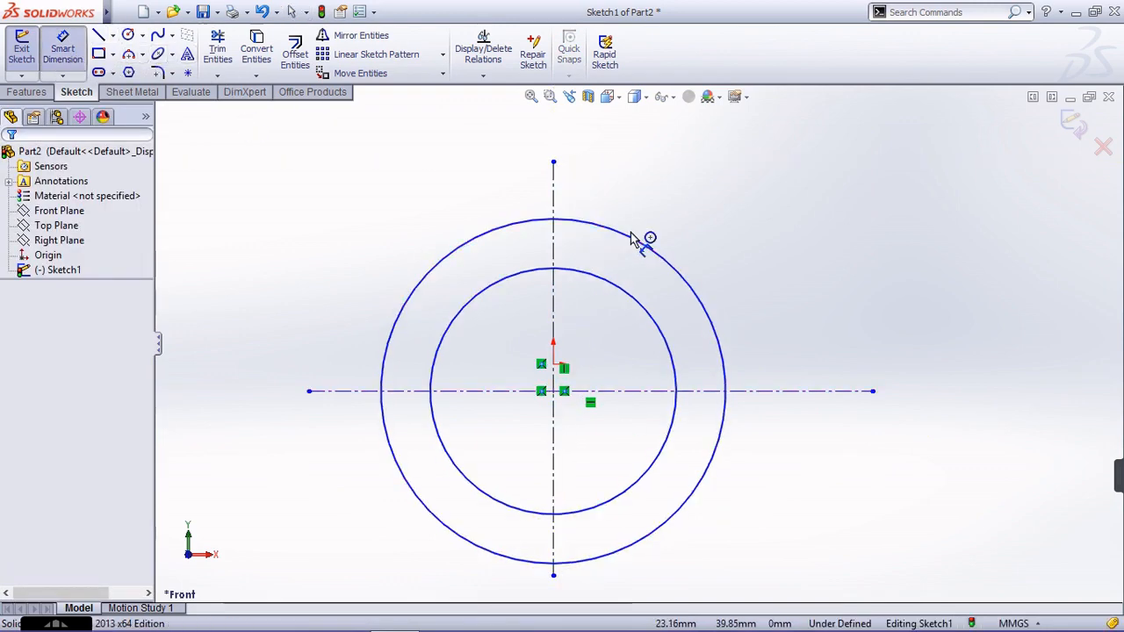
left_click(620, 297)
left_click(647, 290)
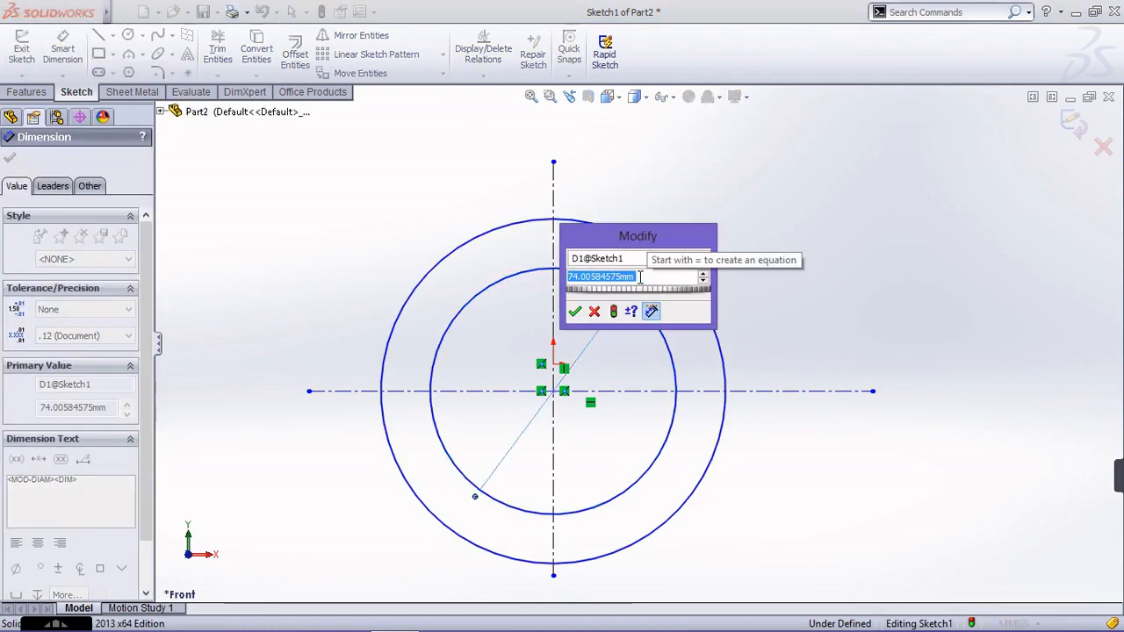
type("38")
key("Return")
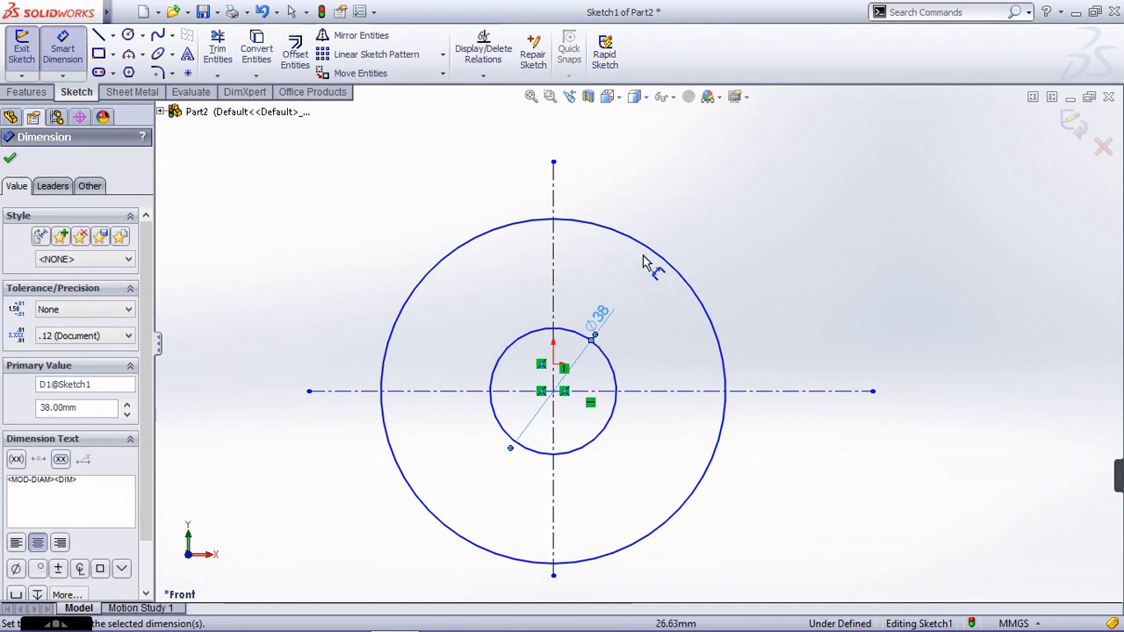
- Dimension the outer circle's diameter as 38*2, giving 76 mm
left_click(665, 252)
left_click(676, 230)
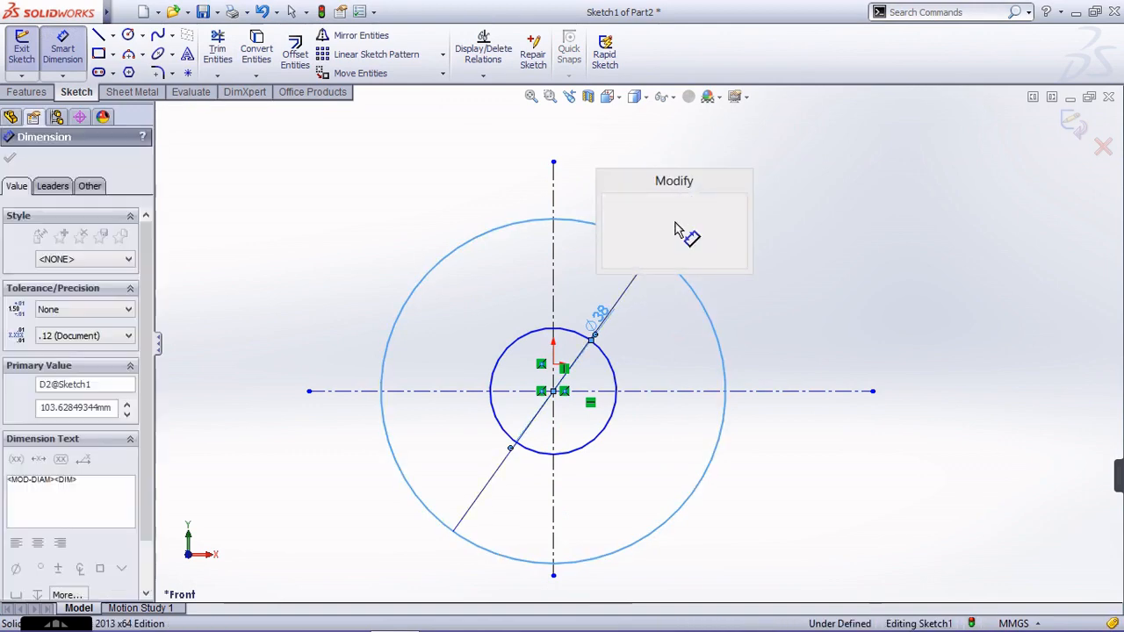
type("38")
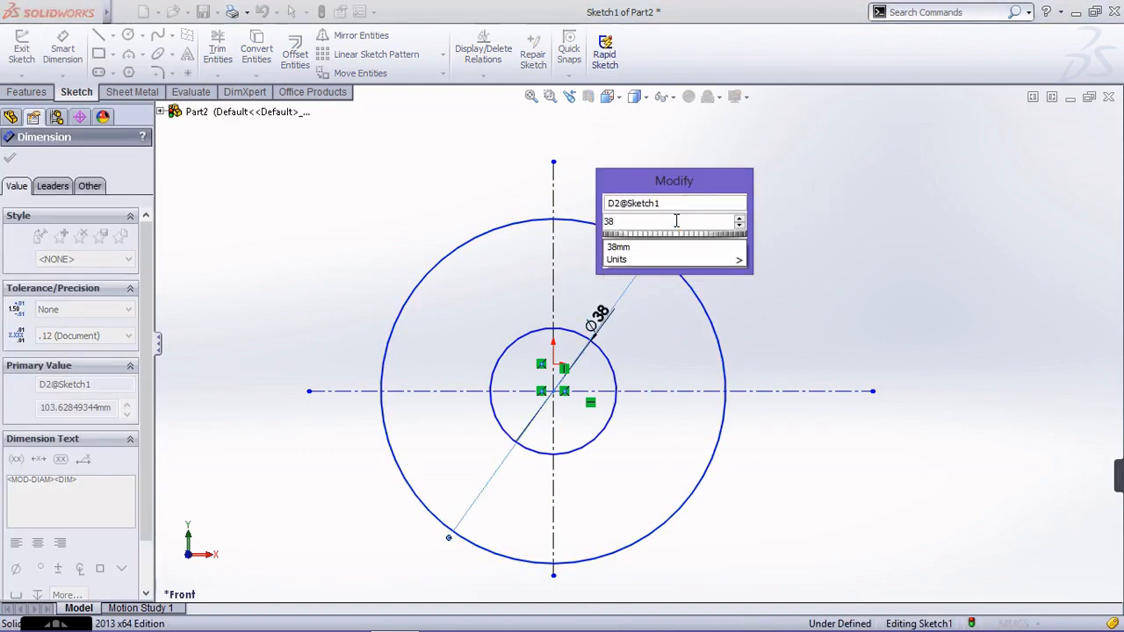
type("*2")
key("Return")
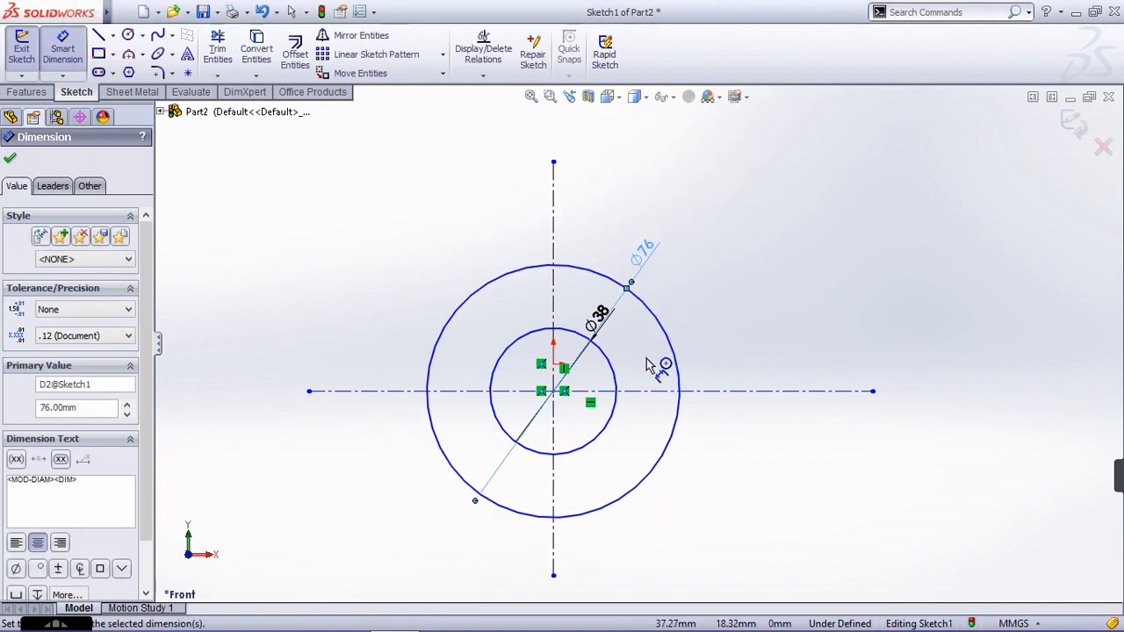
- Dimension the vertical distance between the origin and the circle centre as 6 mm
scroll(603, 389, "down", 1)
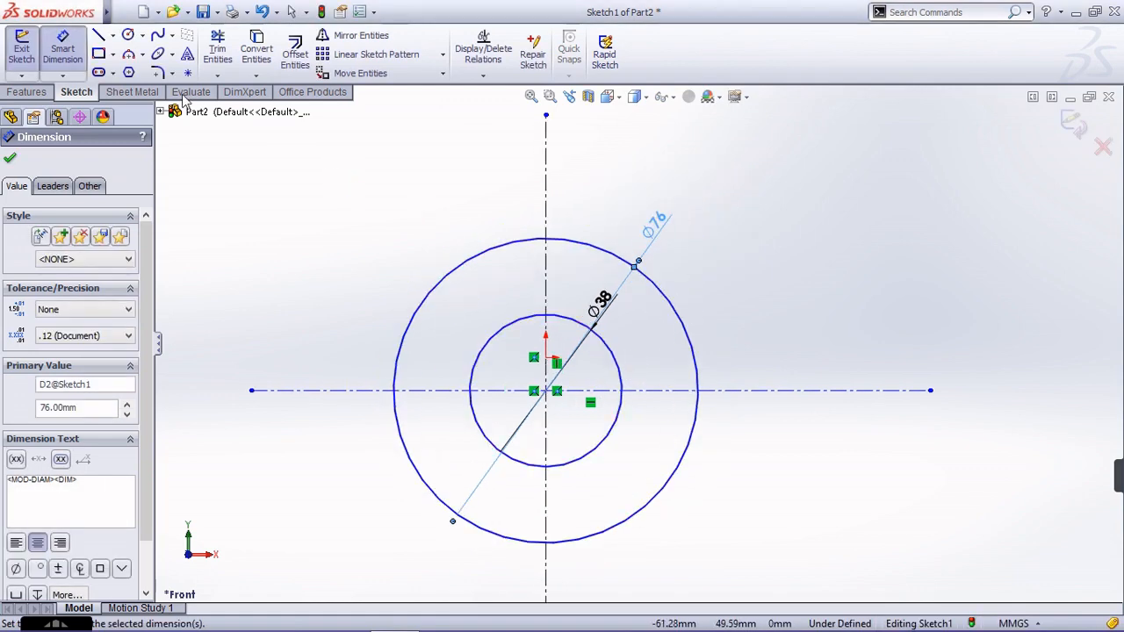
left_click(547, 359)
left_click(546, 391)
left_click(589, 371)
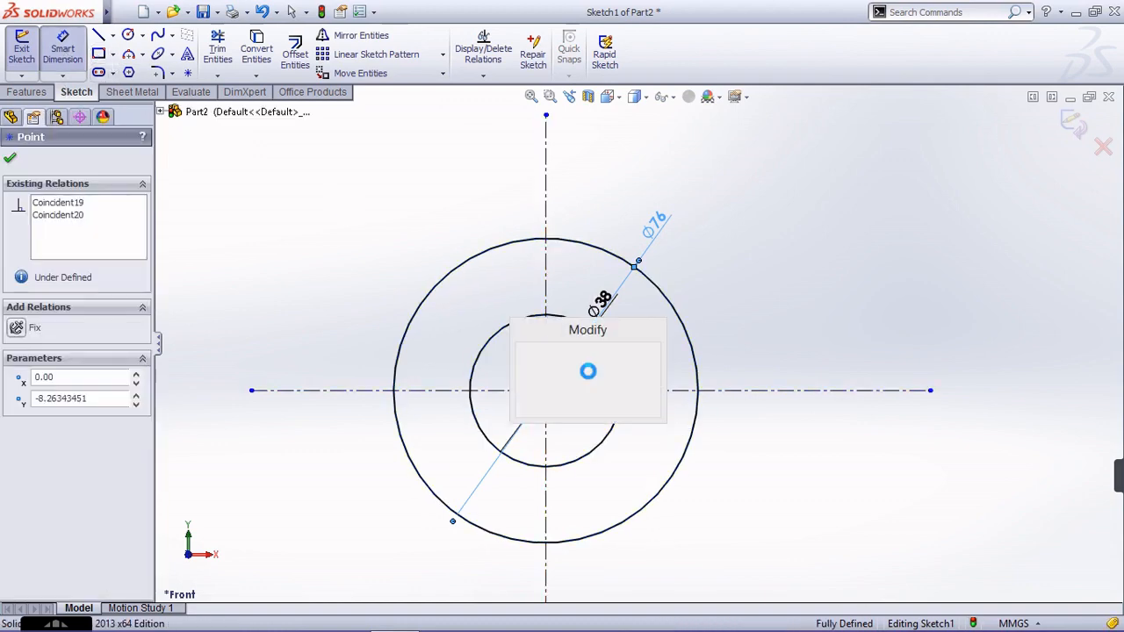
type("6.00mm")
key("Return")
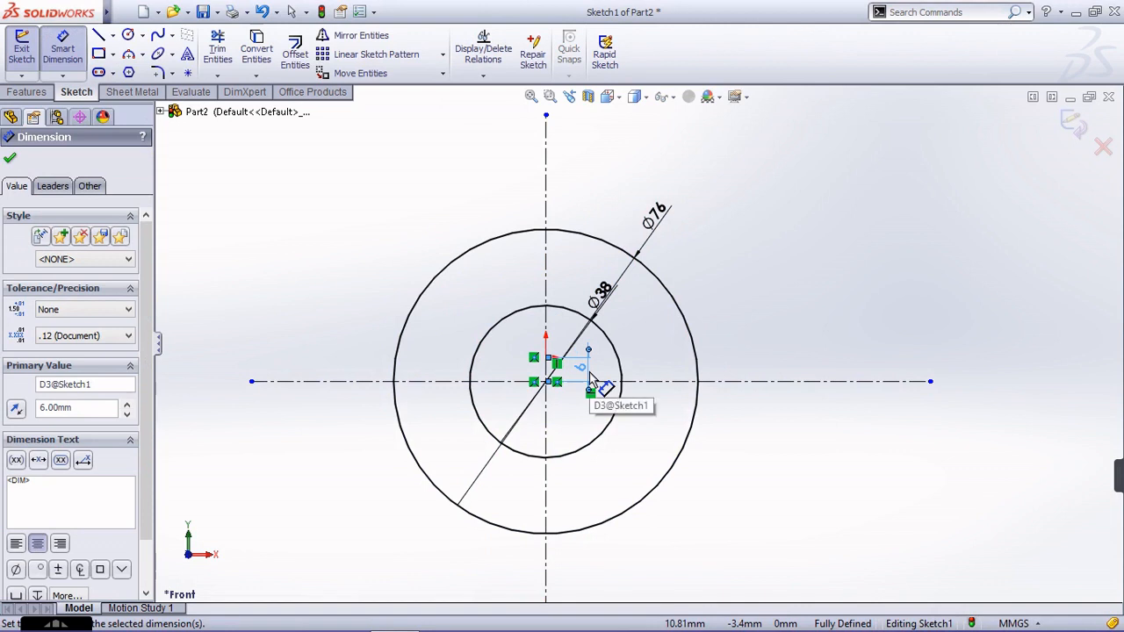
- Offset the horizontal centerline 29 mm upward as a solid line, with the offset direction reversed and dimensions added
scroll(627, 409, "down", 2)
scroll(682, 374, "up", 2)
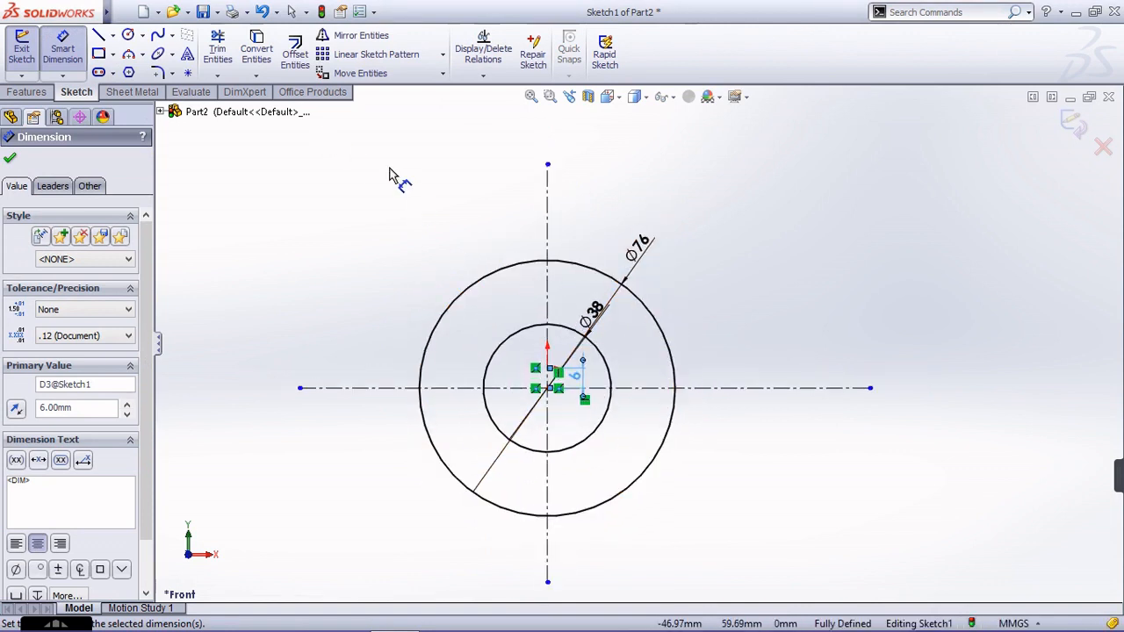
left_click(297, 57)
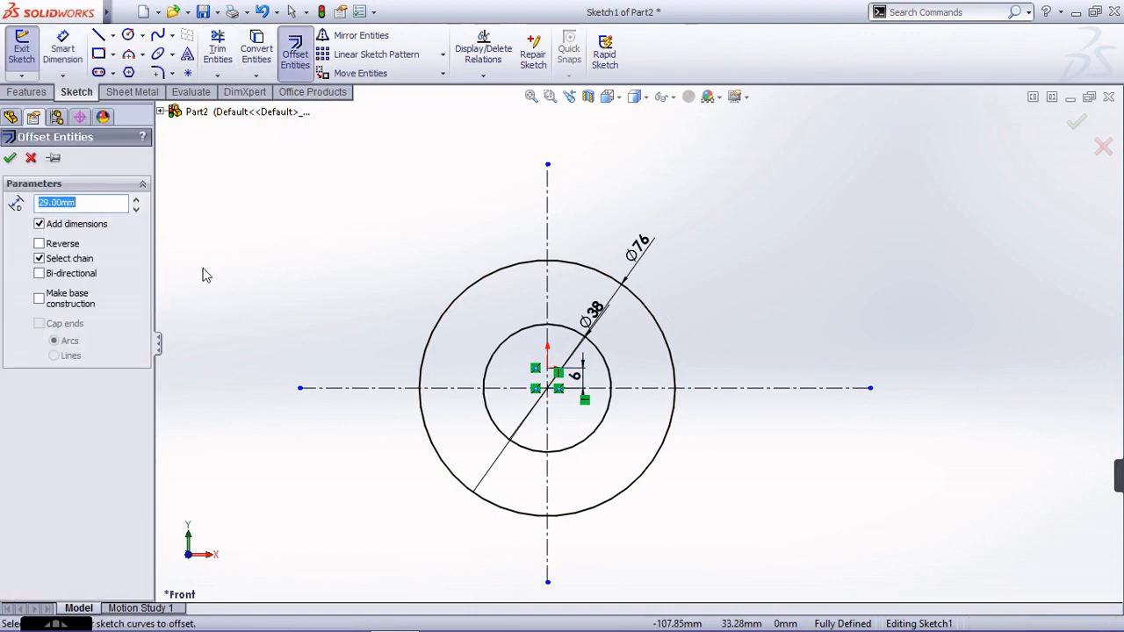
left_click(436, 389)
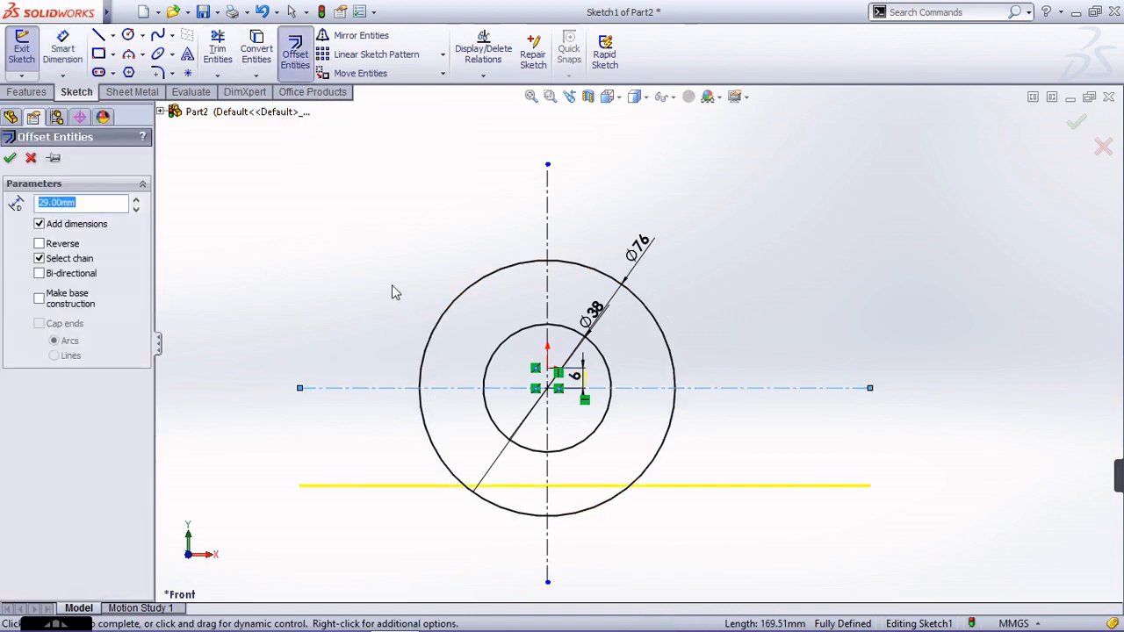
left_click(39, 243)
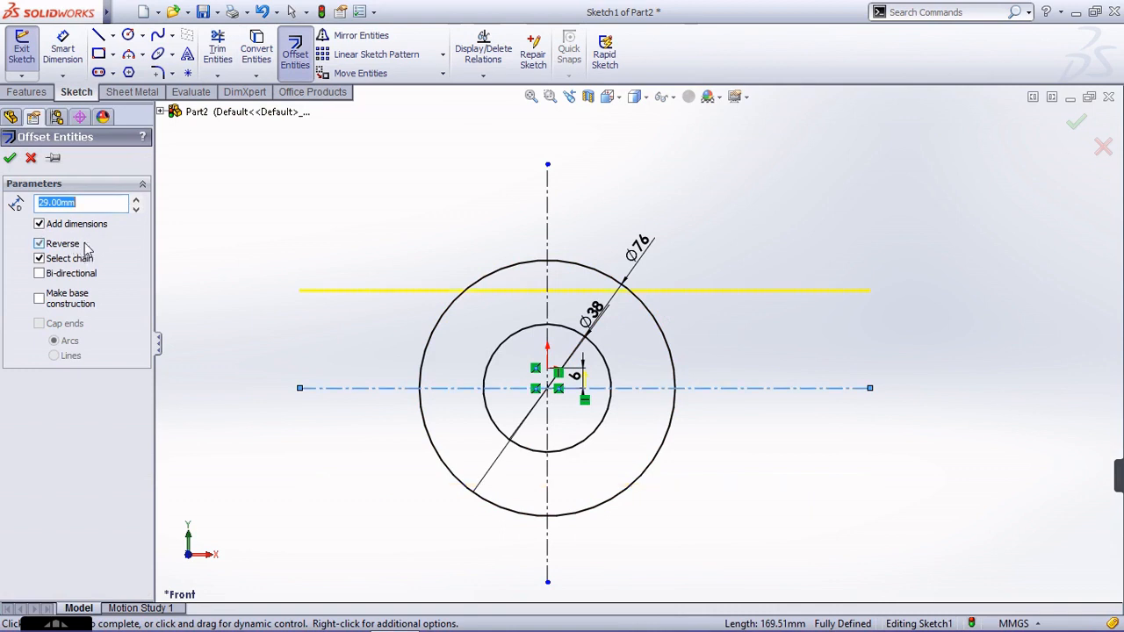
left_click(10, 159)
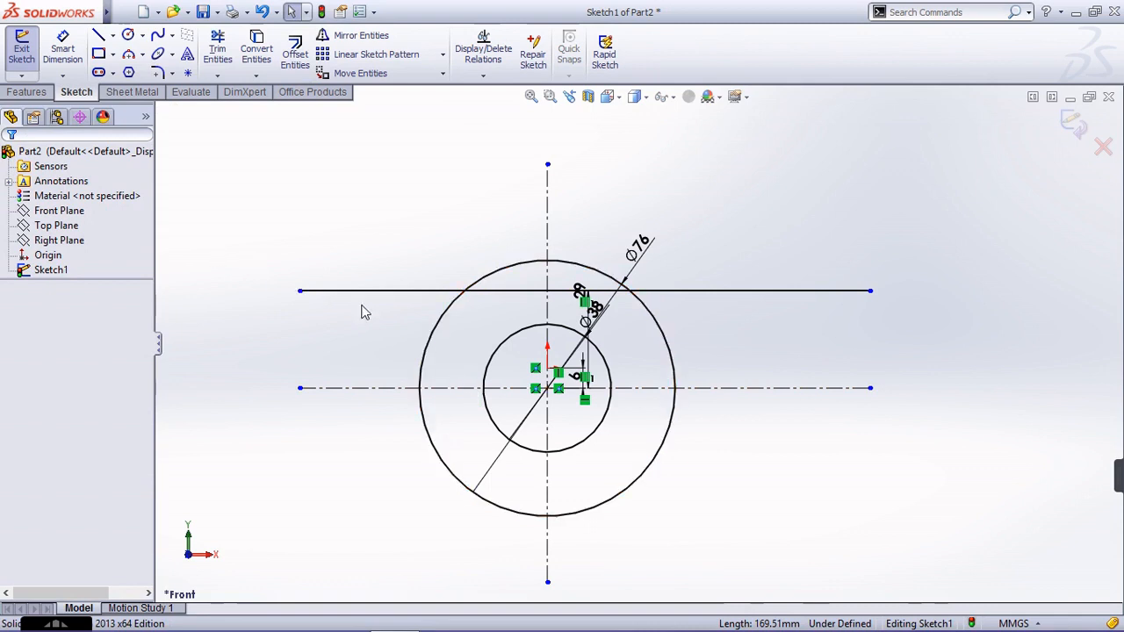
- Draw a second horizontal centerline through the origin, parallel to the one through the circle centre and extending past both circles
left_click(112, 37)
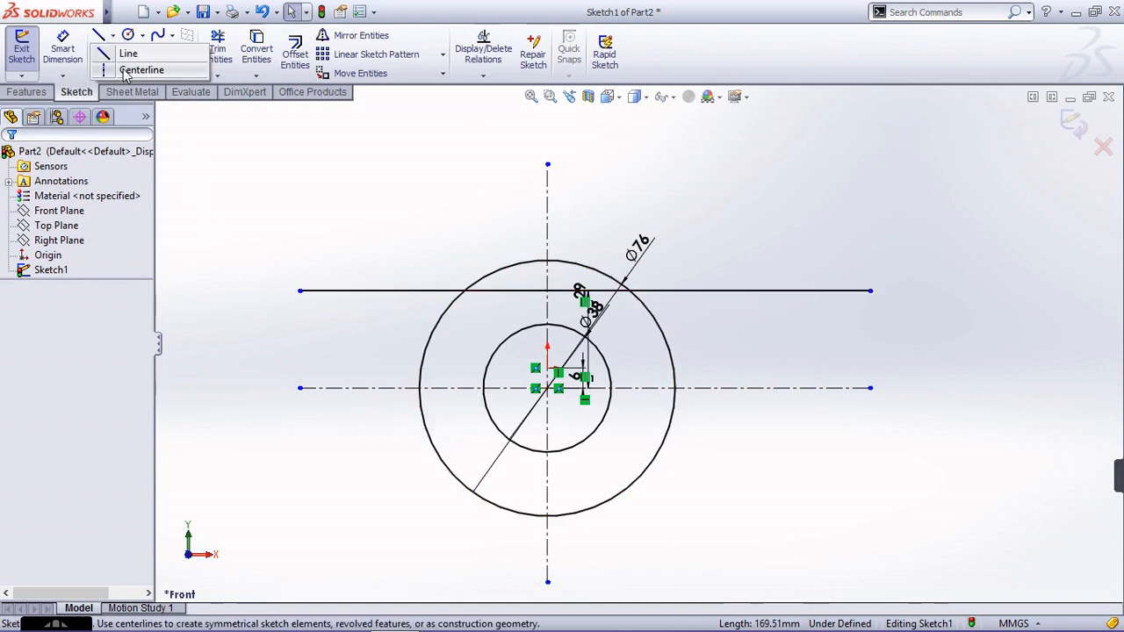
left_click(127, 70)
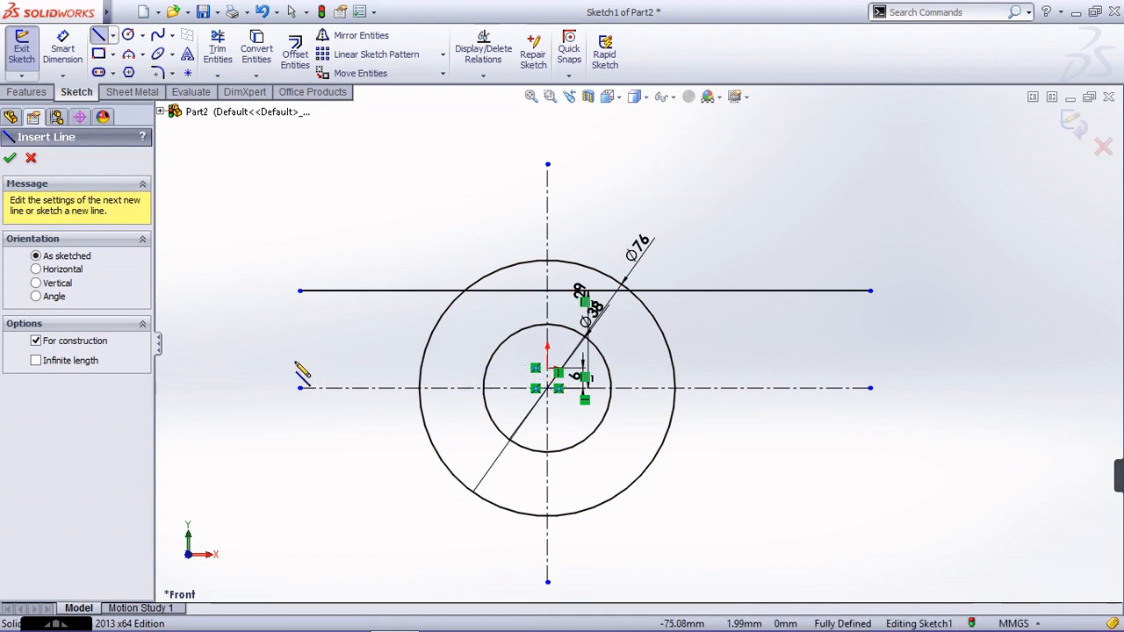
left_click(296, 368)
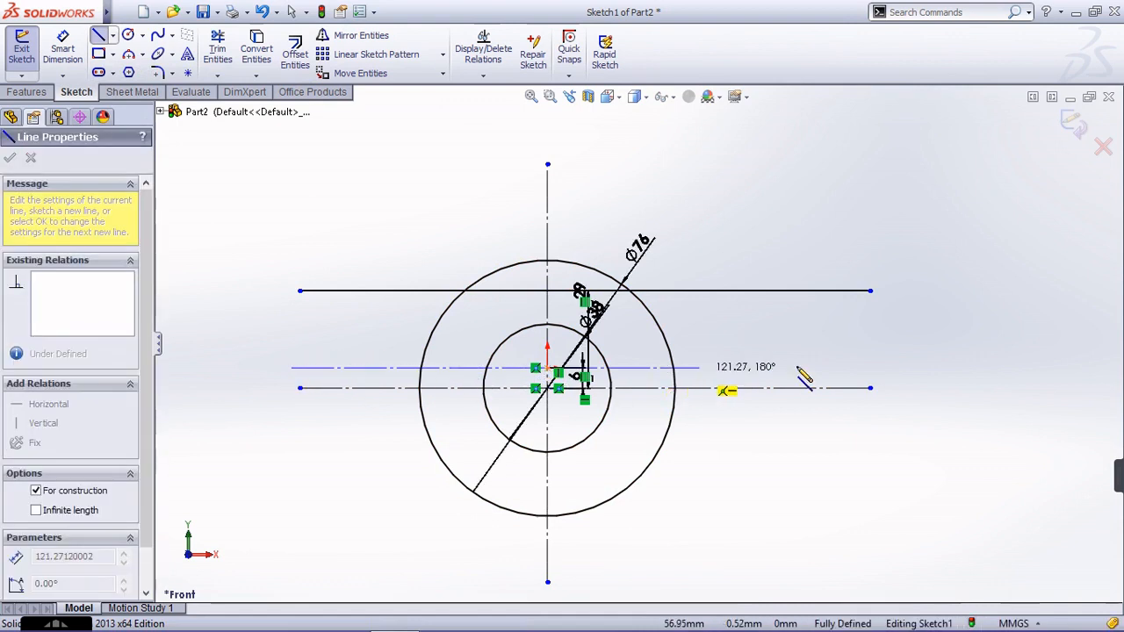
left_click(863, 368)
key("Escape")
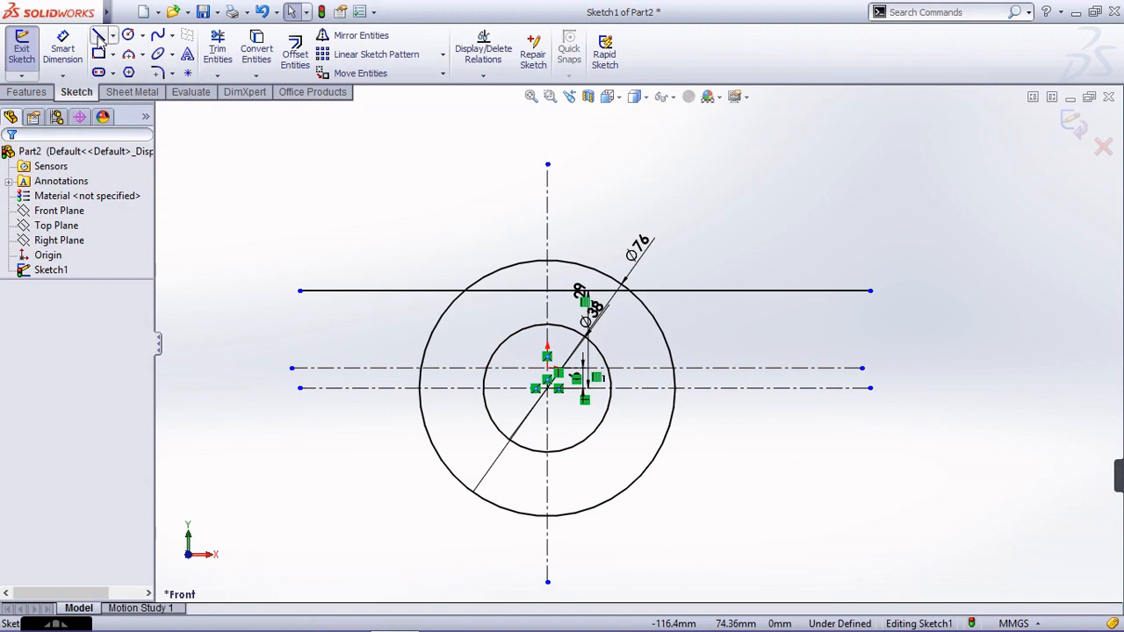
- Trim the inner circle to the arc above the origin centerline and the outer circle to the arc above the offset line
left_click(218, 48)
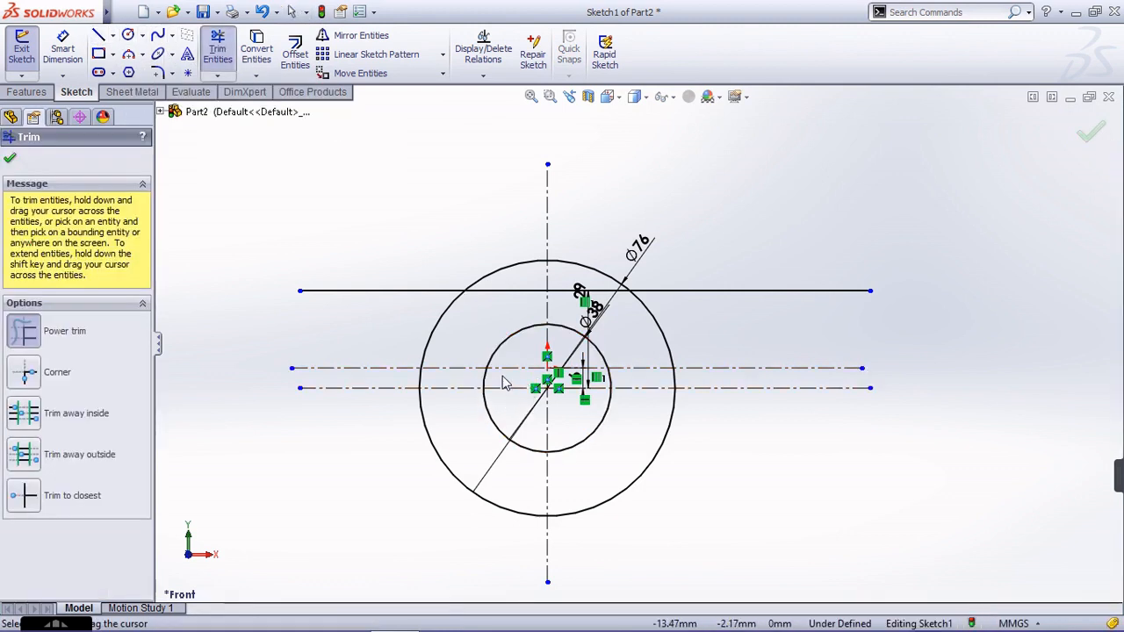
left_click_drag(450, 338, 407, 331)
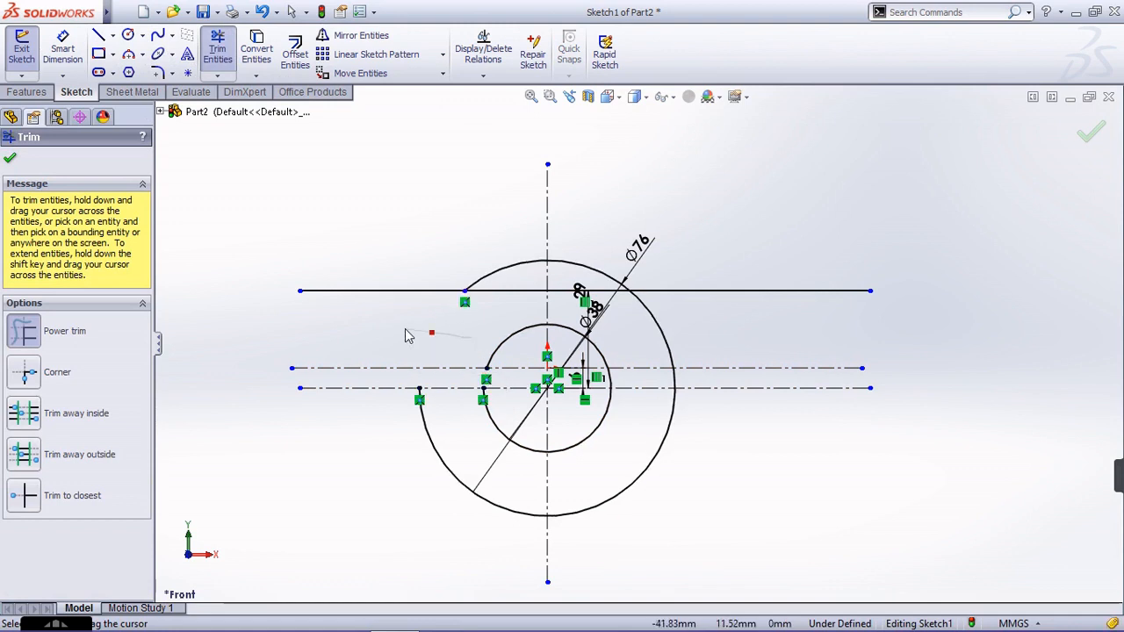
mouse_move(418, 477)
left_mouse_down()
mouse_move(600, 497)
mouse_move(587, 442)
mouse_move(686, 387)
mouse_move(691, 340)
mouse_move(683, 366)
mouse_move(623, 384)
left_mouse_up()
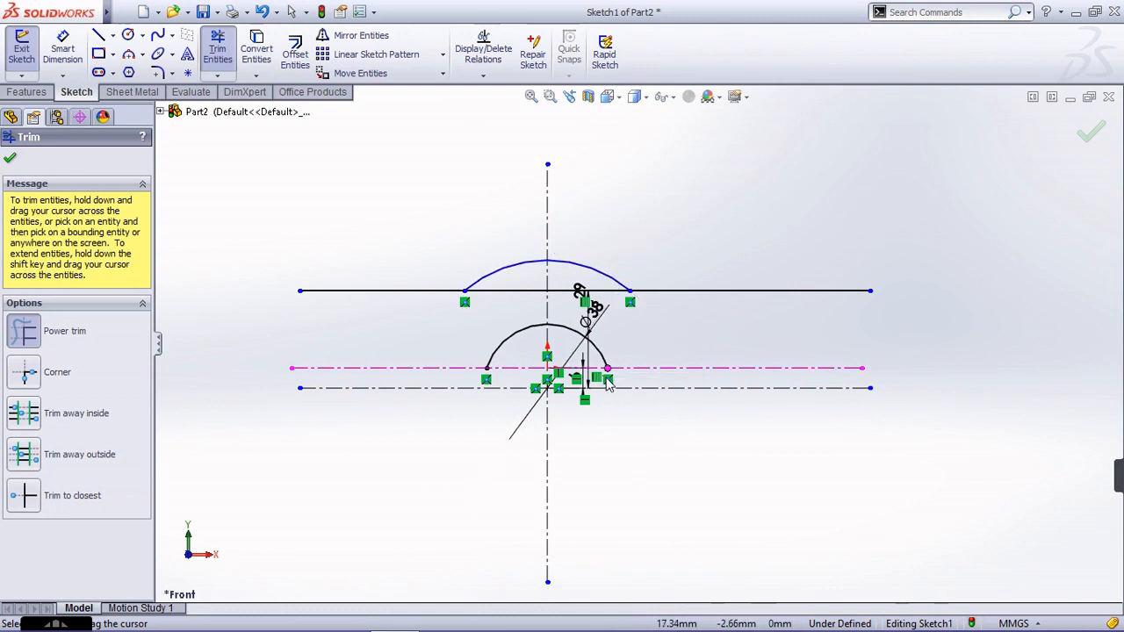
- Trim away all three segments of the solid offset line beneath the upper arc
left_click_drag(438, 277, 416, 301)
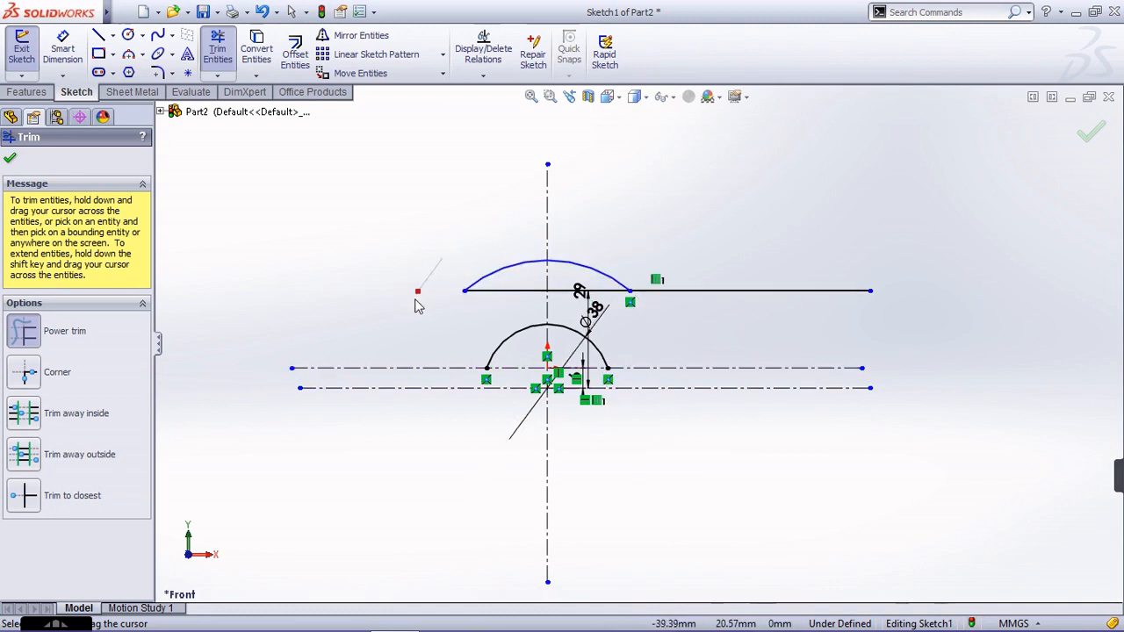
left_click_drag(746, 268, 720, 323)
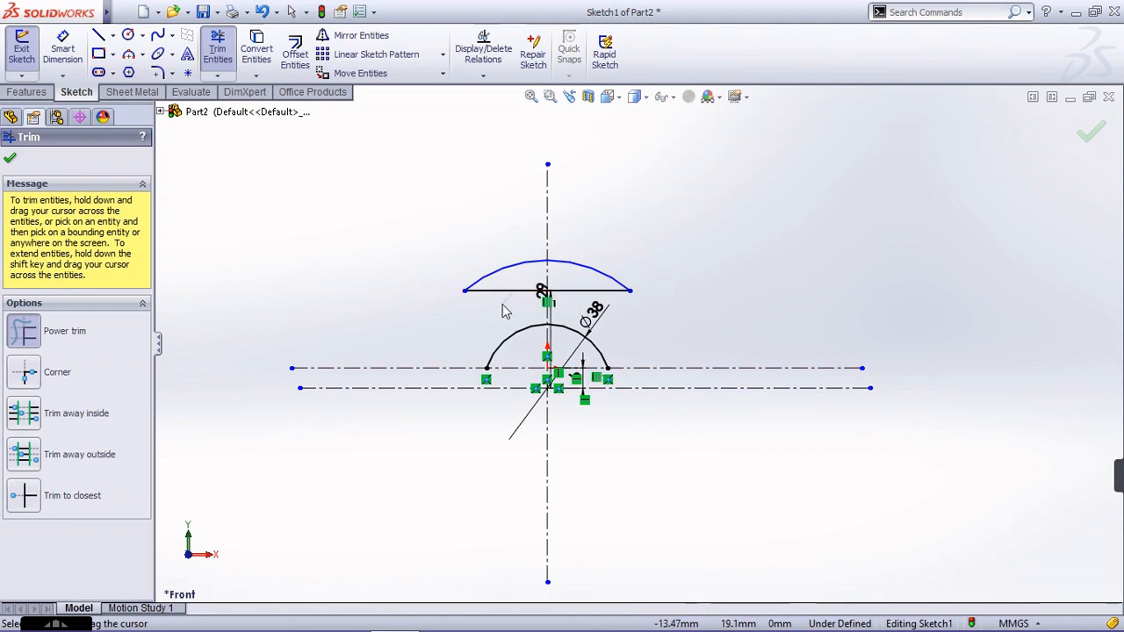
left_click_drag(576, 305, 297, 178)
- Draw five connected horizontal and vertical lines from the inner arc's left end to the outer arc's left end, forming a flange about 34 mm long
left_click(98, 36)
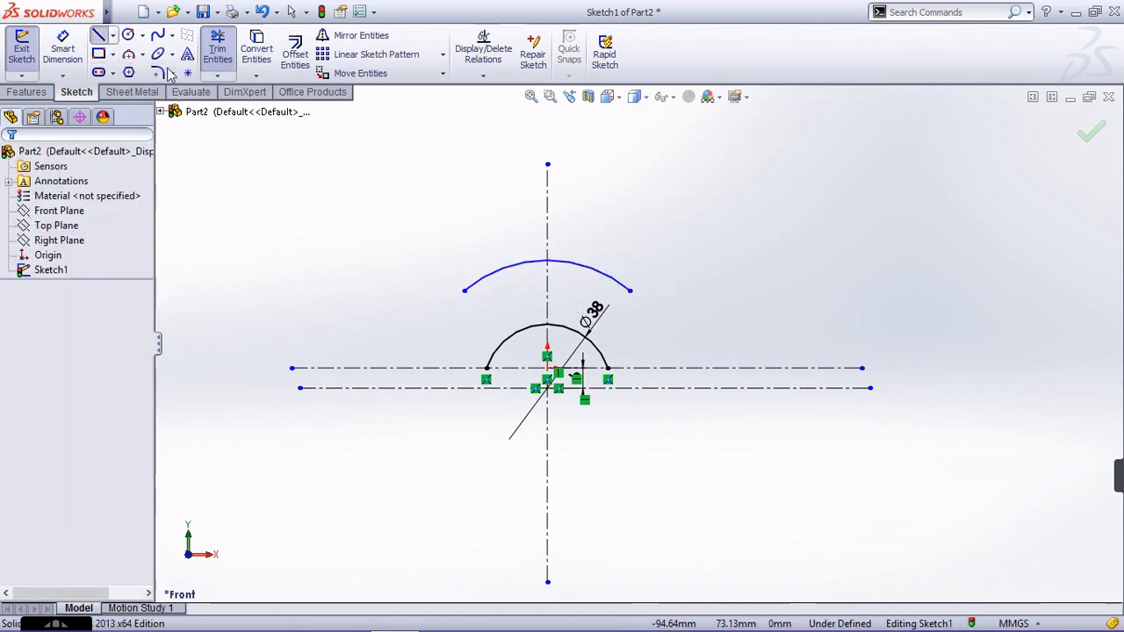
left_click(471, 370)
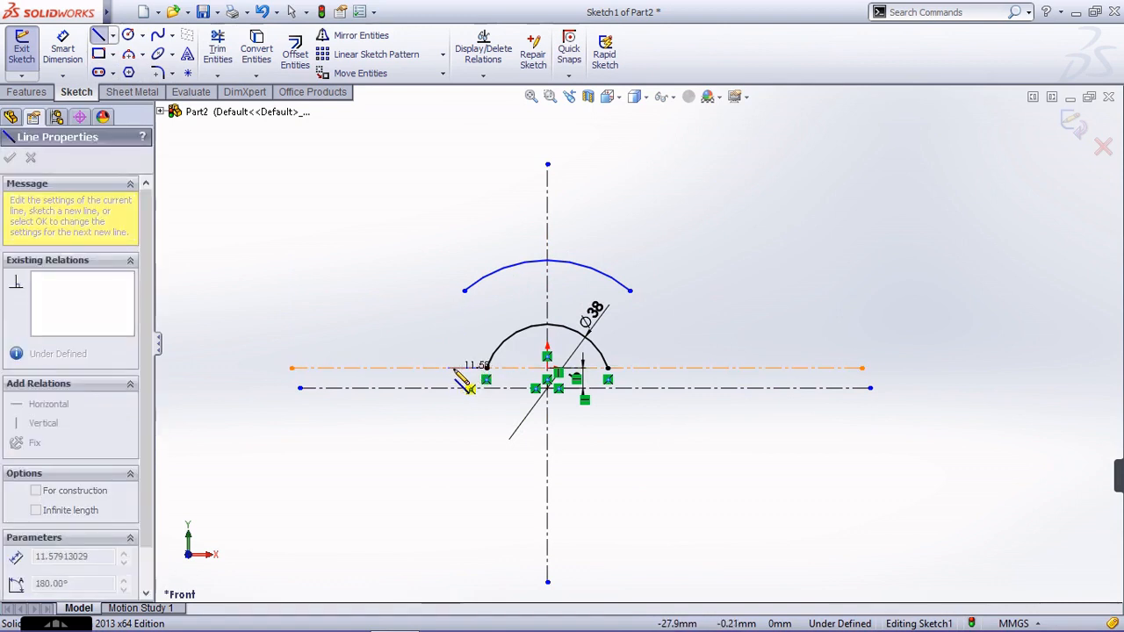
left_click(456, 369)
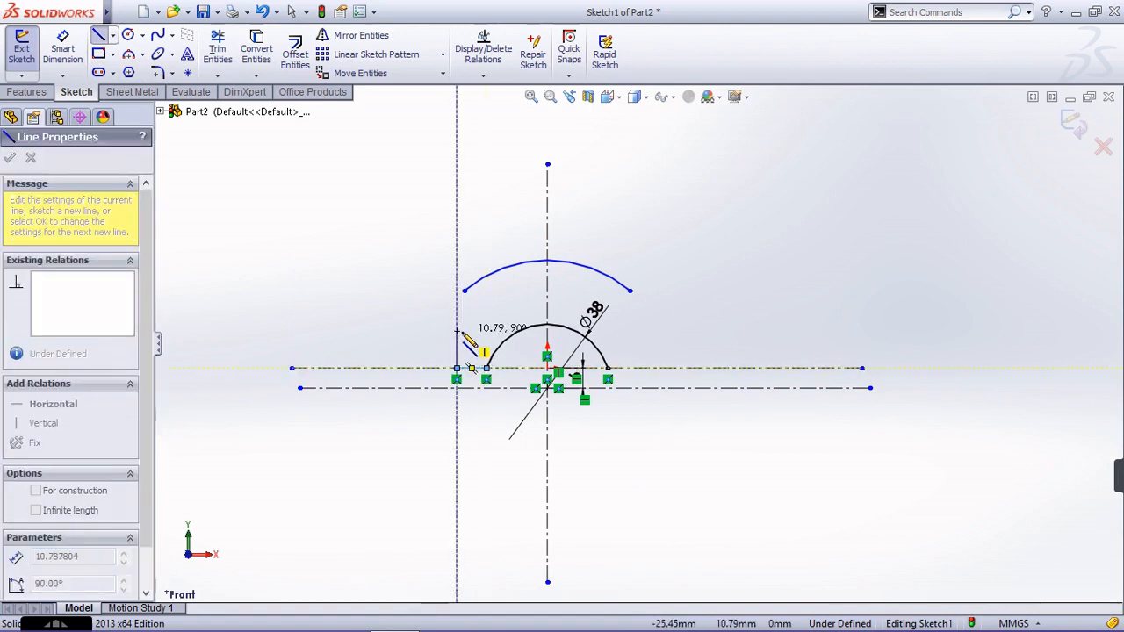
left_click(457, 331)
left_click(351, 331)
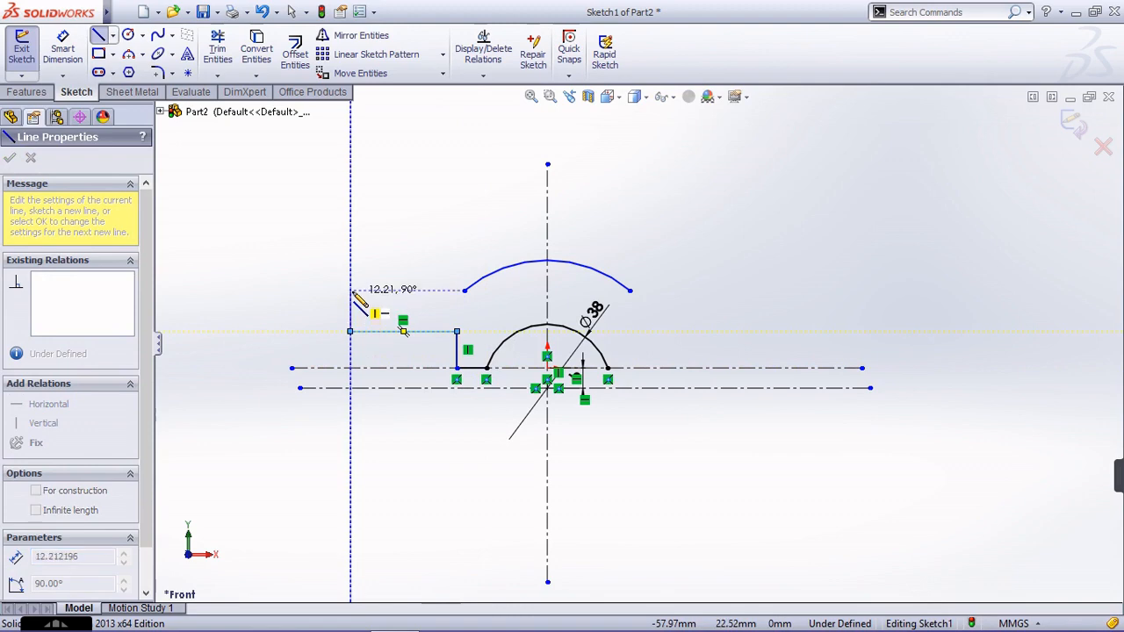
left_click(350, 290)
left_click(462, 291)
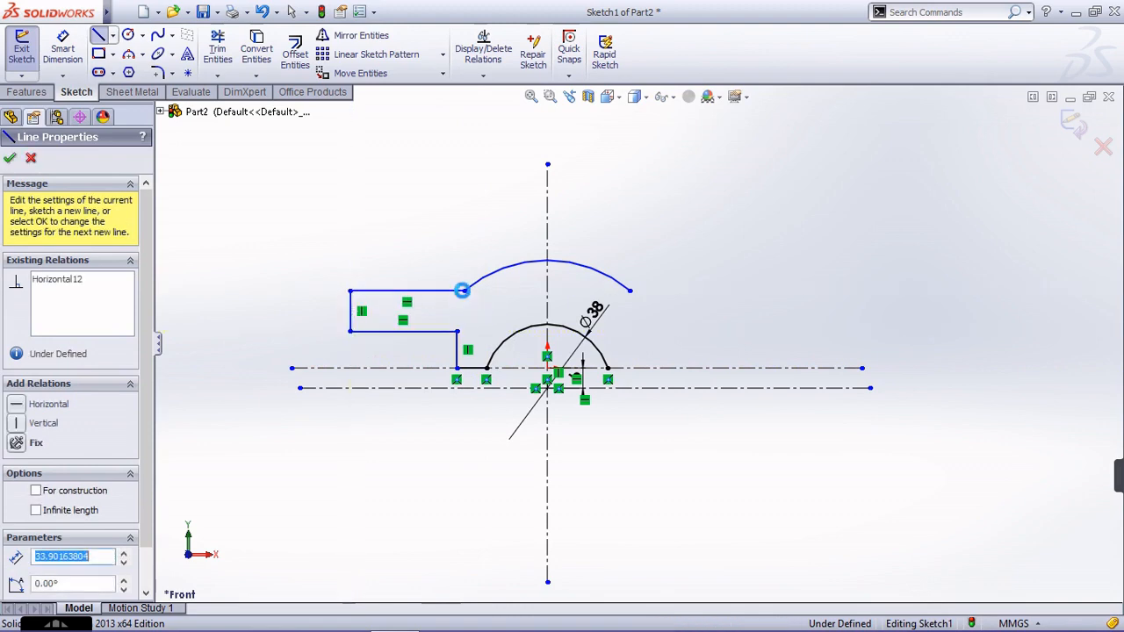
key("Escape")
- Mirror the five stepped flange lines about the vertical centerline, keeping the originals as a copy
left_click(356, 35)
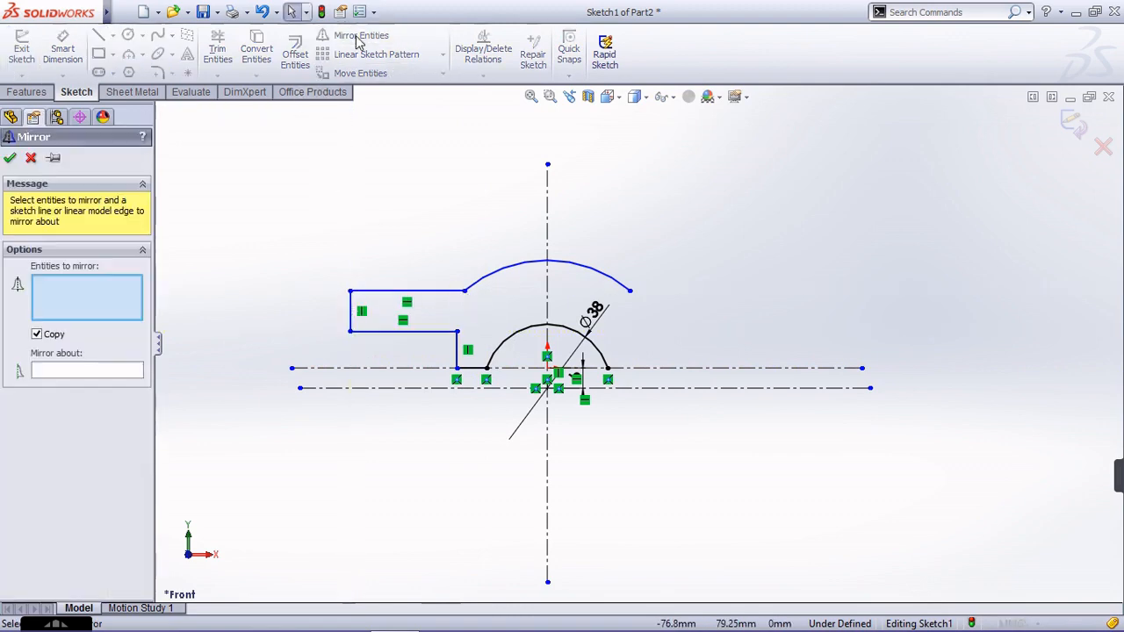
left_click(469, 368)
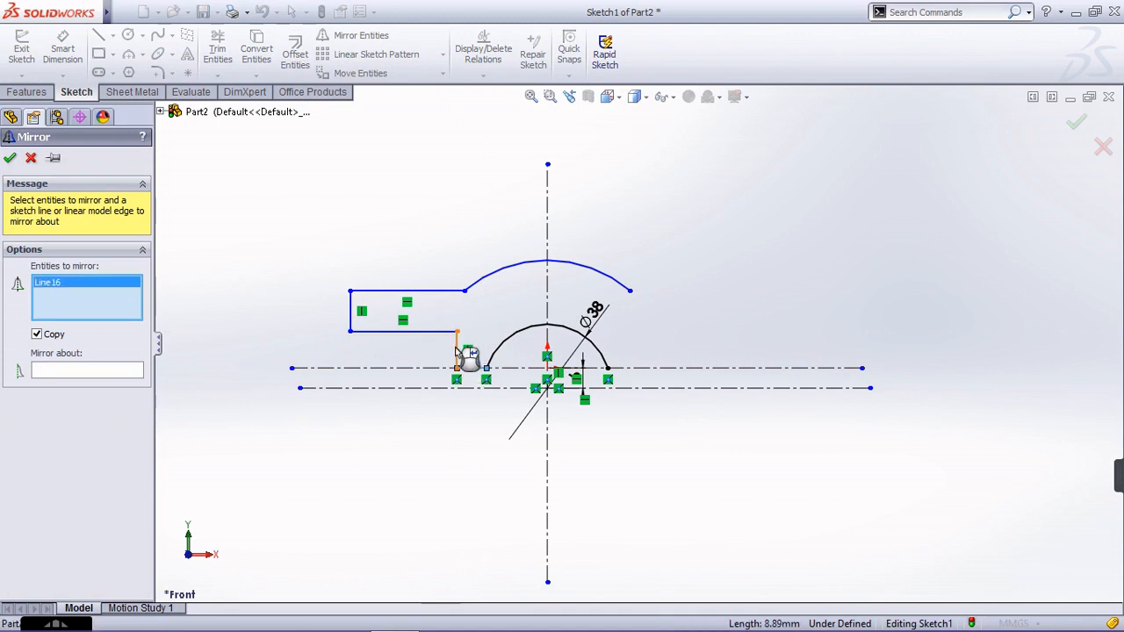
left_click(442, 331)
left_click(440, 332)
left_click(350, 308)
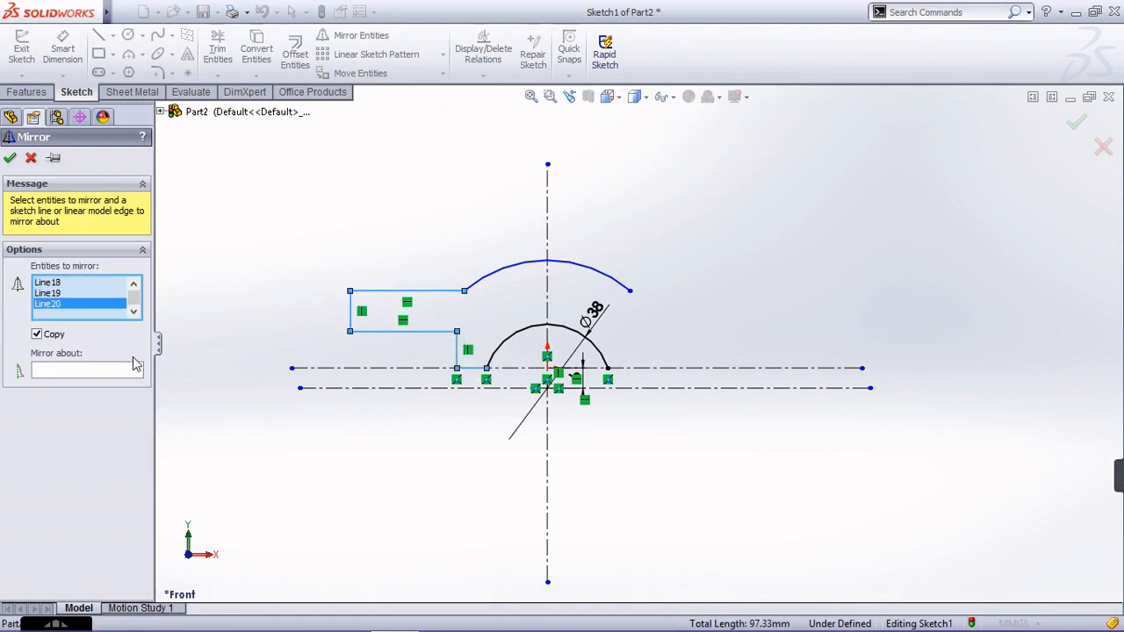
left_click(547, 213)
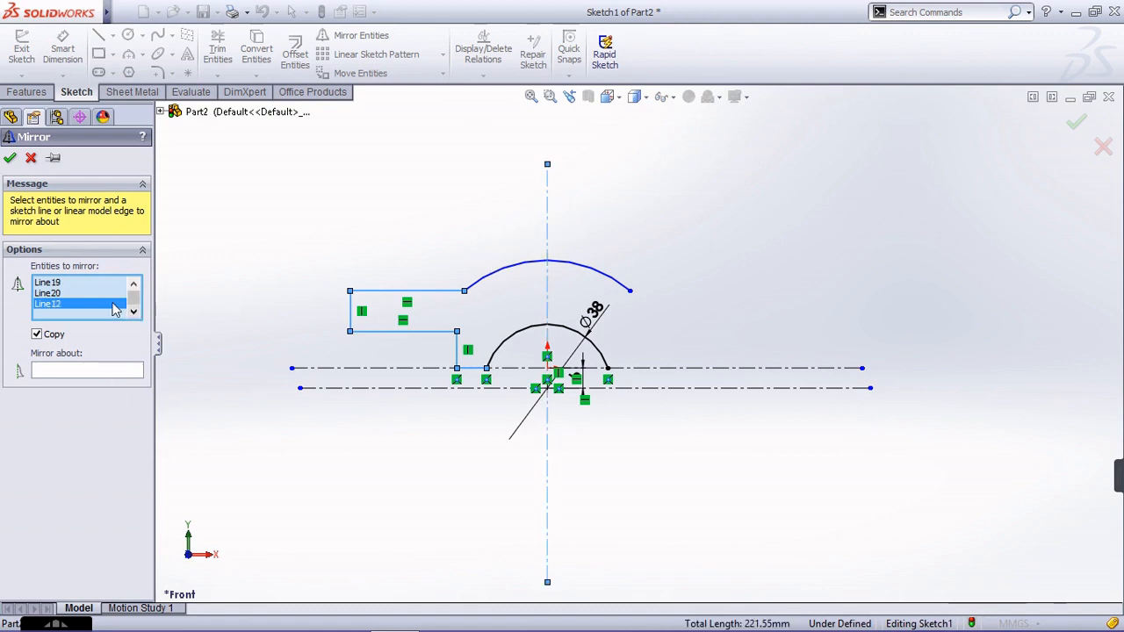
right_click(114, 308)
left_click(176, 329)
left_click(110, 372)
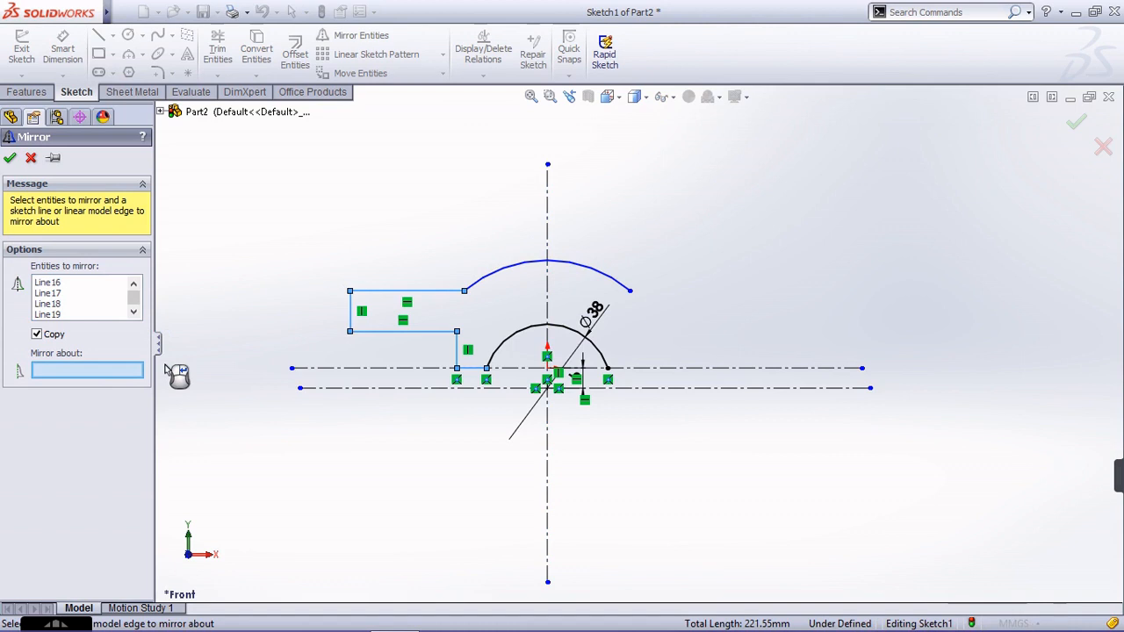
left_click(547, 213)
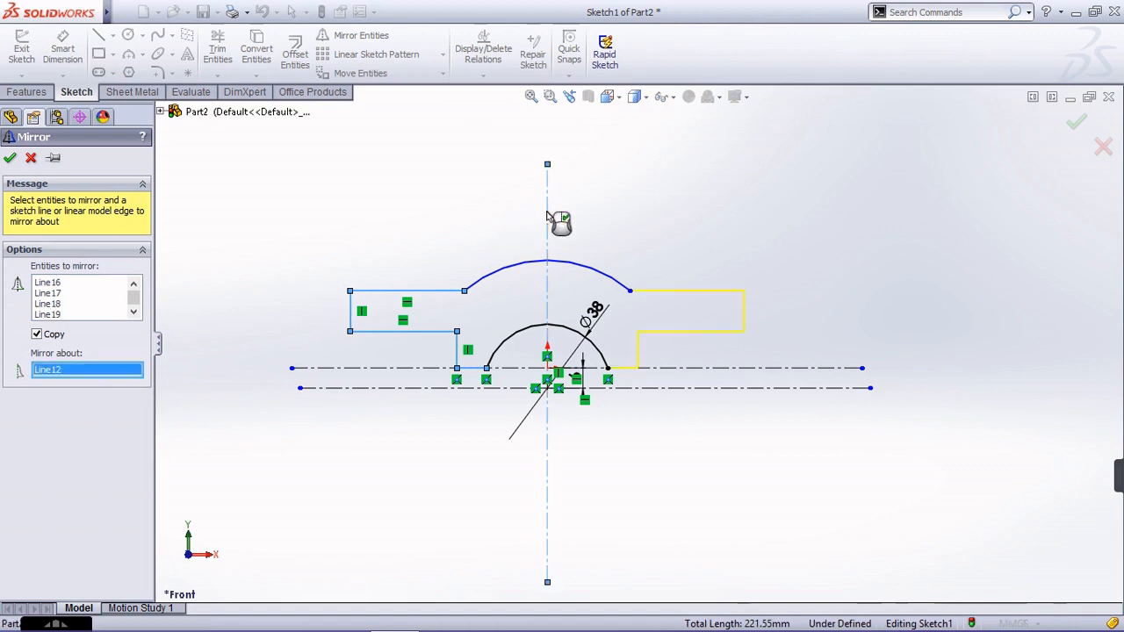
left_click(11, 159)
- Add a radius dimension to the outer arc and accept its value
scroll(697, 414, "down", 1)
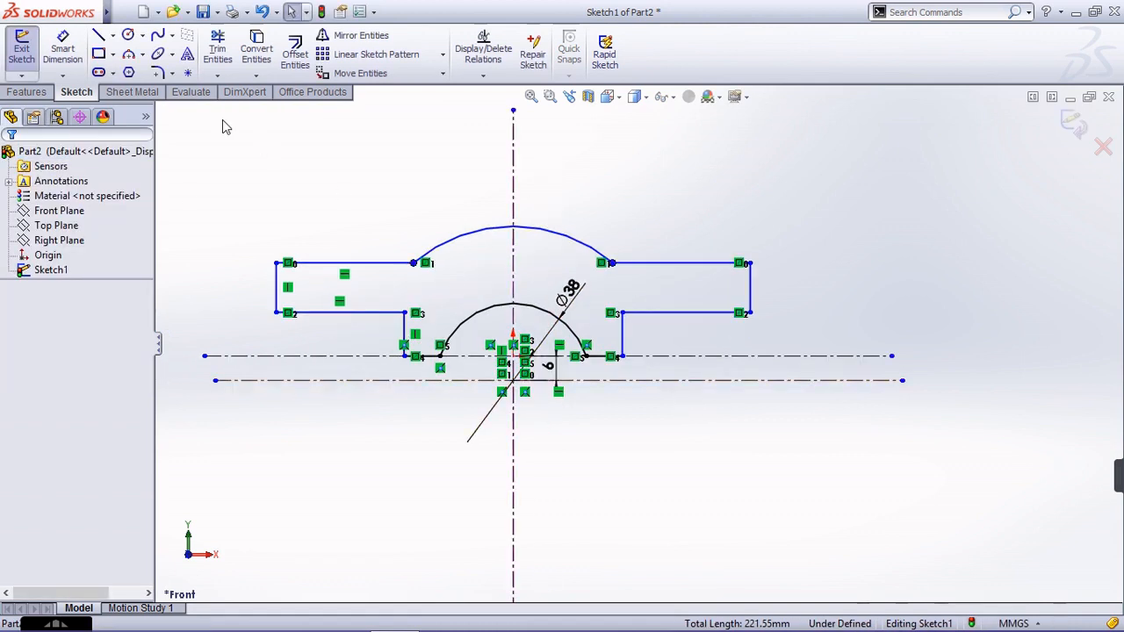
left_click(63, 48)
left_click(591, 248)
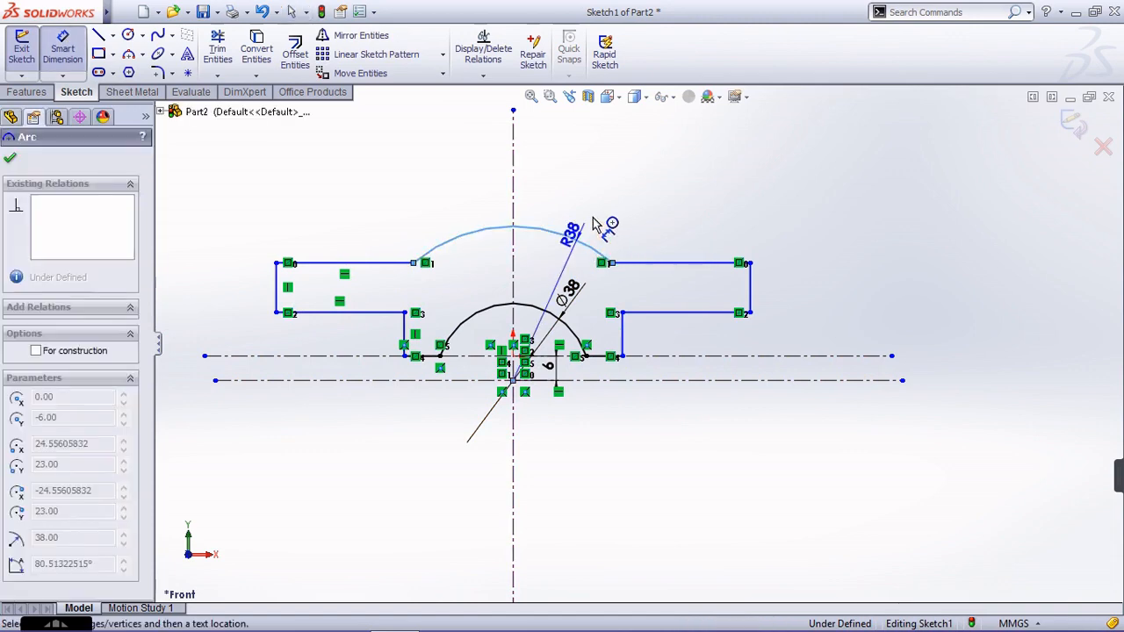
left_click(590, 222)
key("Return")
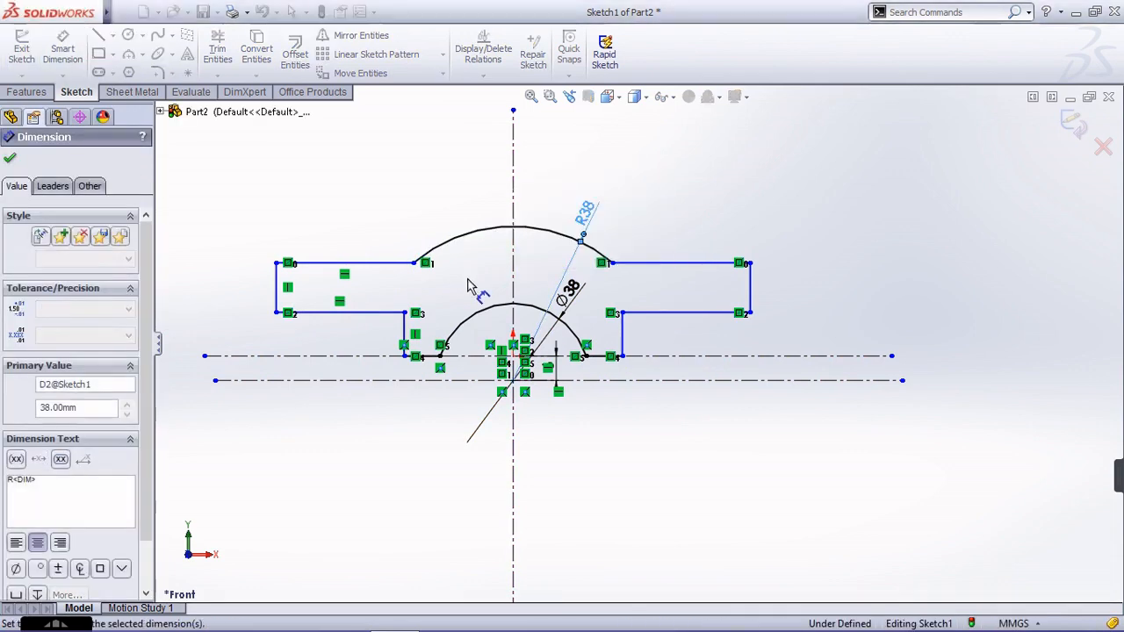
- Dimension the height from the lower horizontal centerline to the left flange's top line
left_click(403, 381)
left_click(325, 262)
left_click(239, 318)
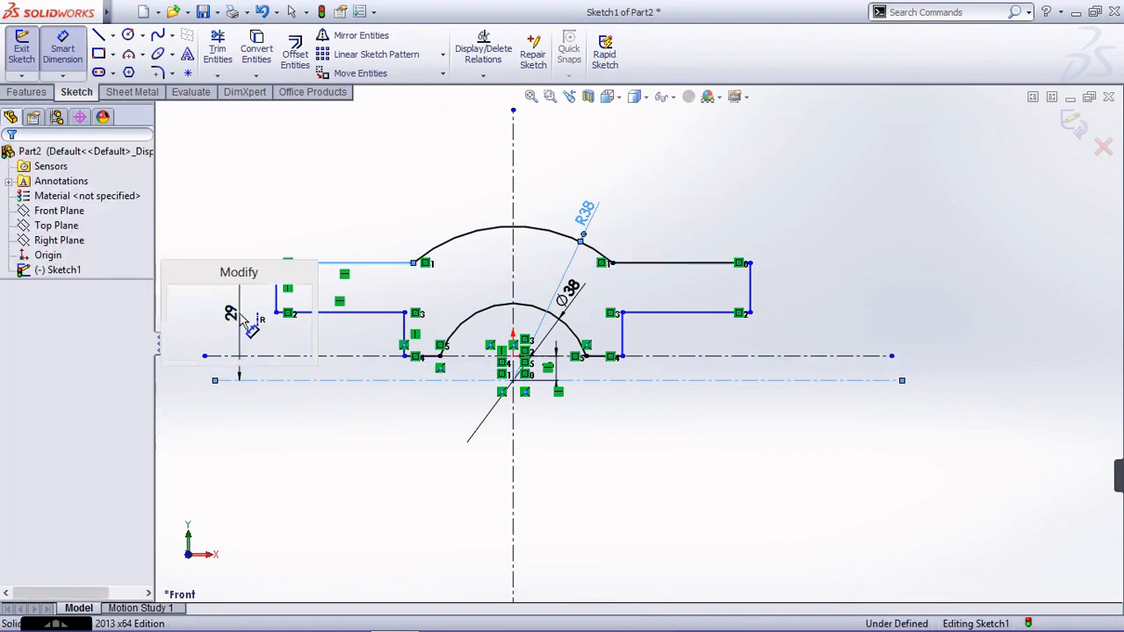
left_click(171, 347)
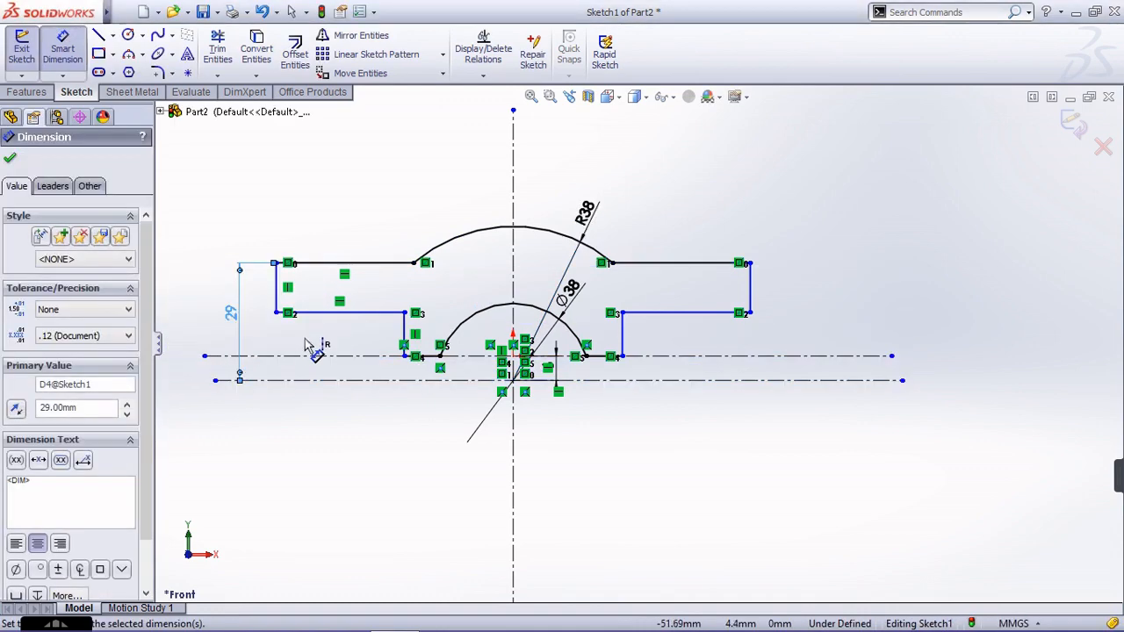
- Dimension the left flange's vertical end line and set its length to 10 mm
left_click(279, 302)
left_click(269, 302)
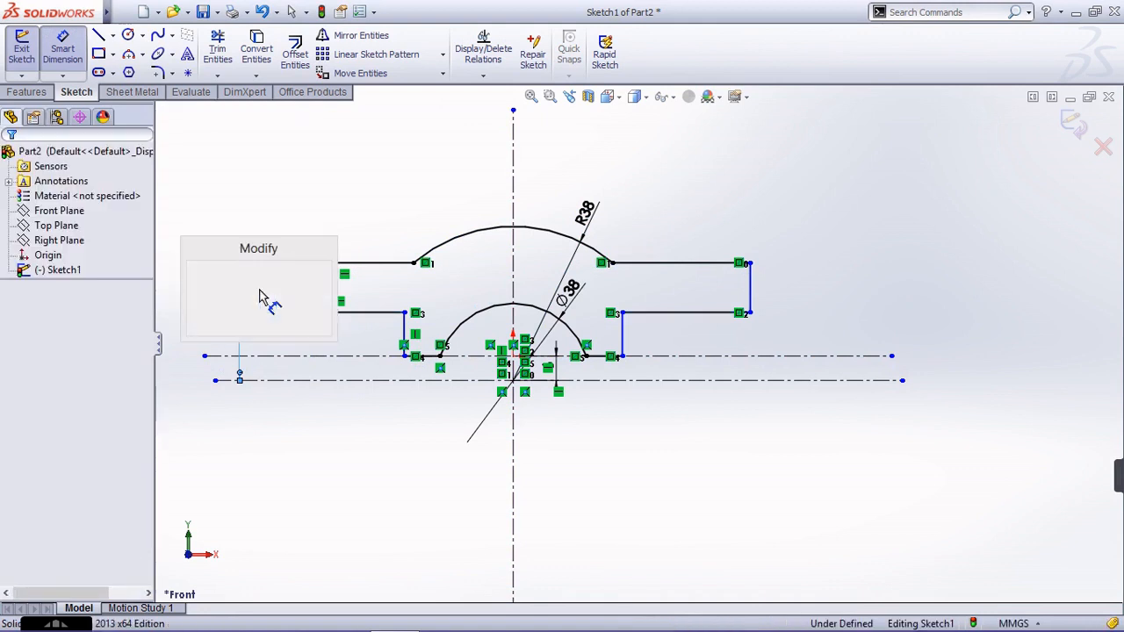
type("1")
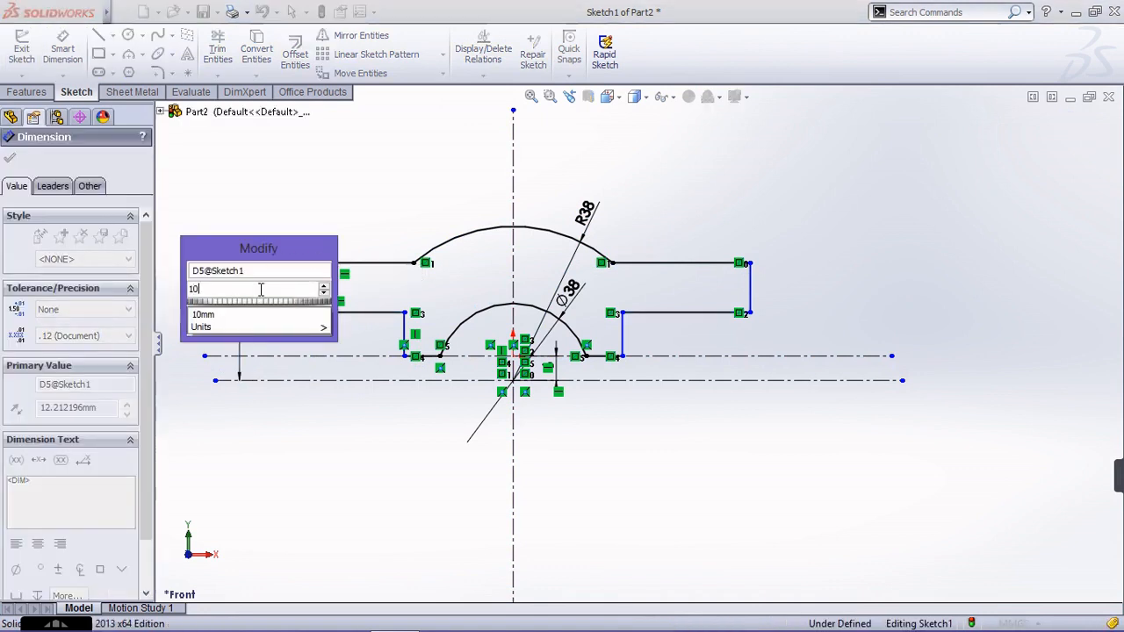
type("0")
key("Return")
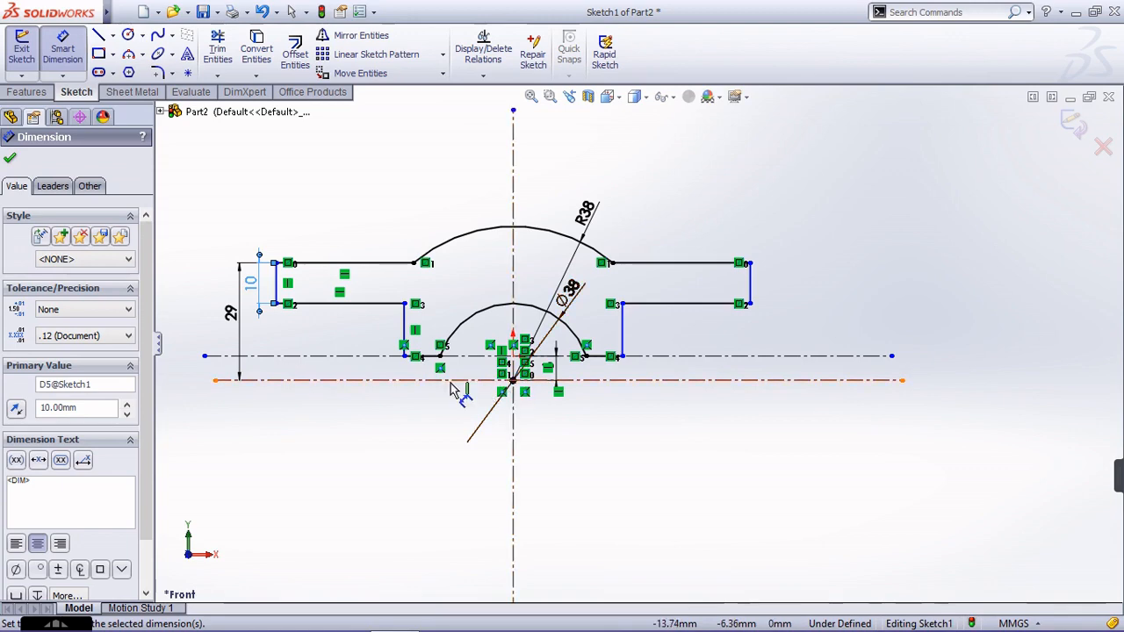
key("Escape")
key("Escape")
- Make the two inner vertical lines beneath the flanges symmetric about the vertical centerline
left_click(404, 327)
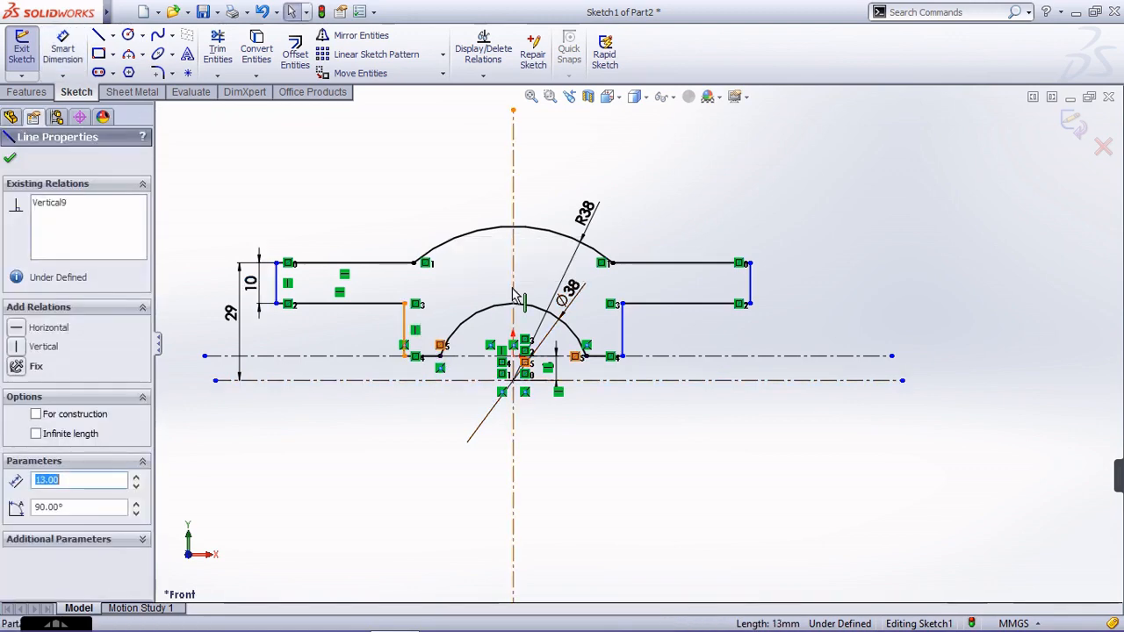
left_click(540, 312, "ctrl")
left_click(622, 338, "ctrl")
scroll(426, 349, "down", 1)
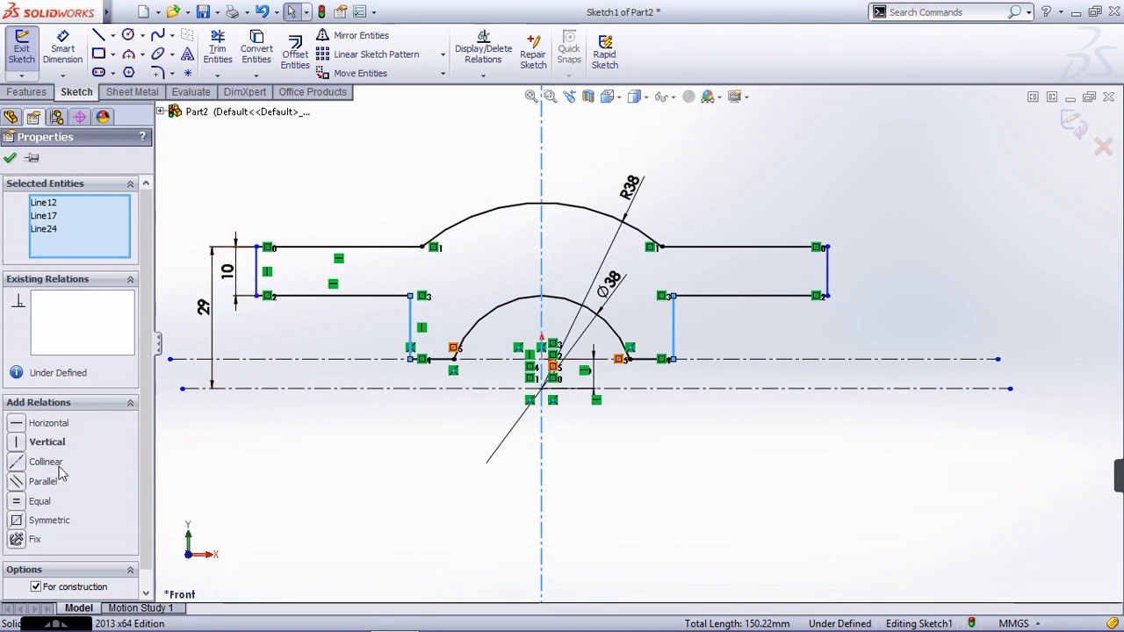
left_click(49, 520)
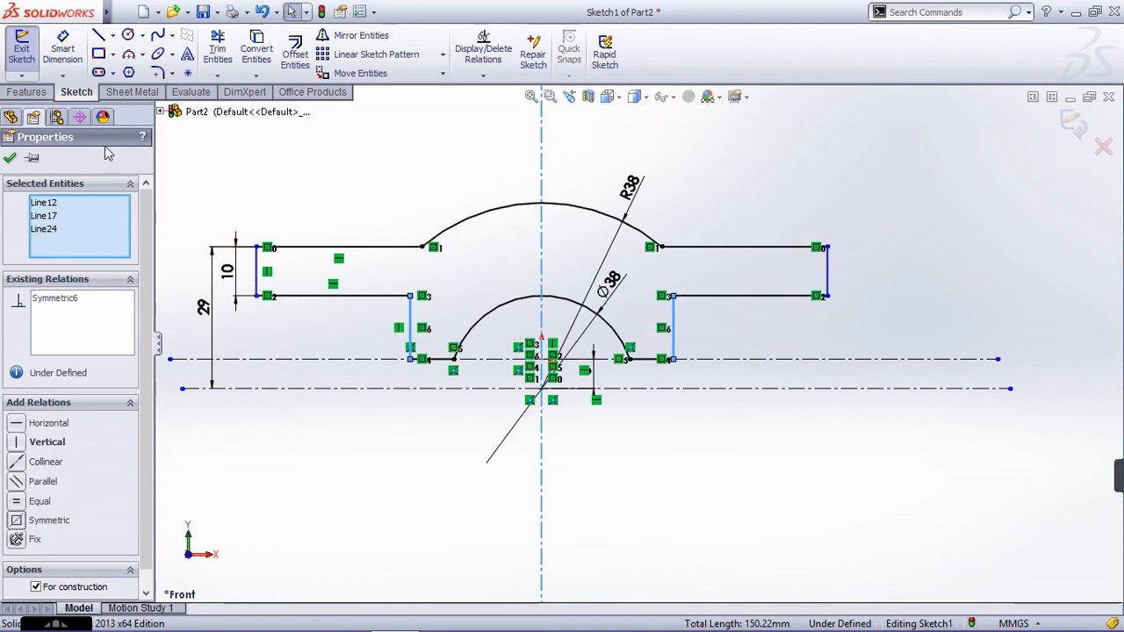
- Dimension the distance between the lower outer corners of the two legs and set it to 44 mm
left_click(63, 48)
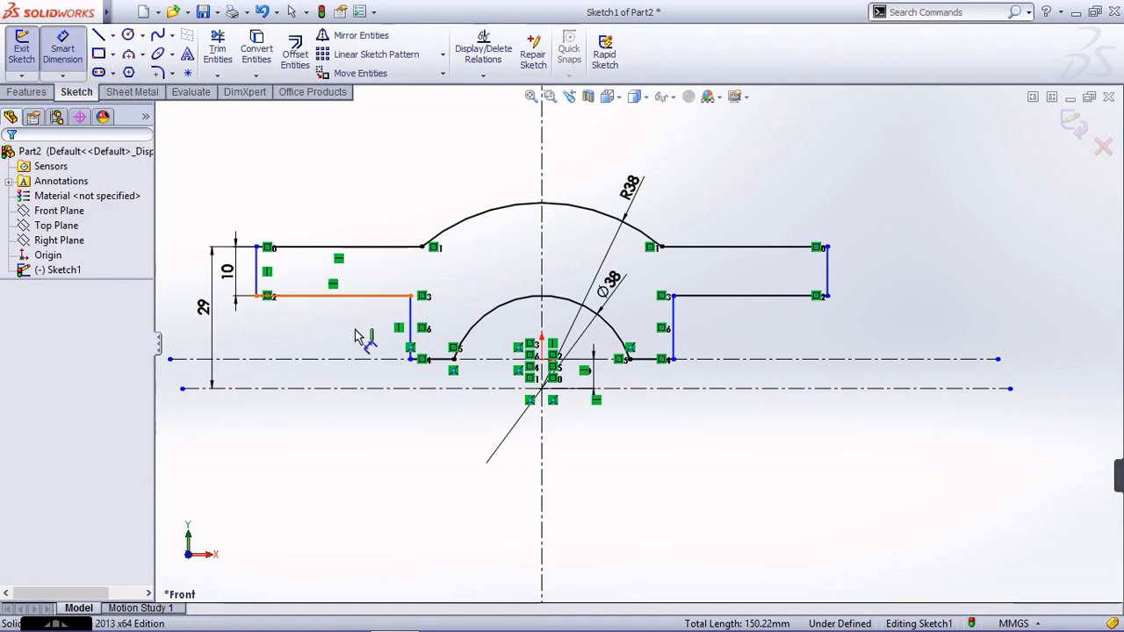
left_click(410, 361)
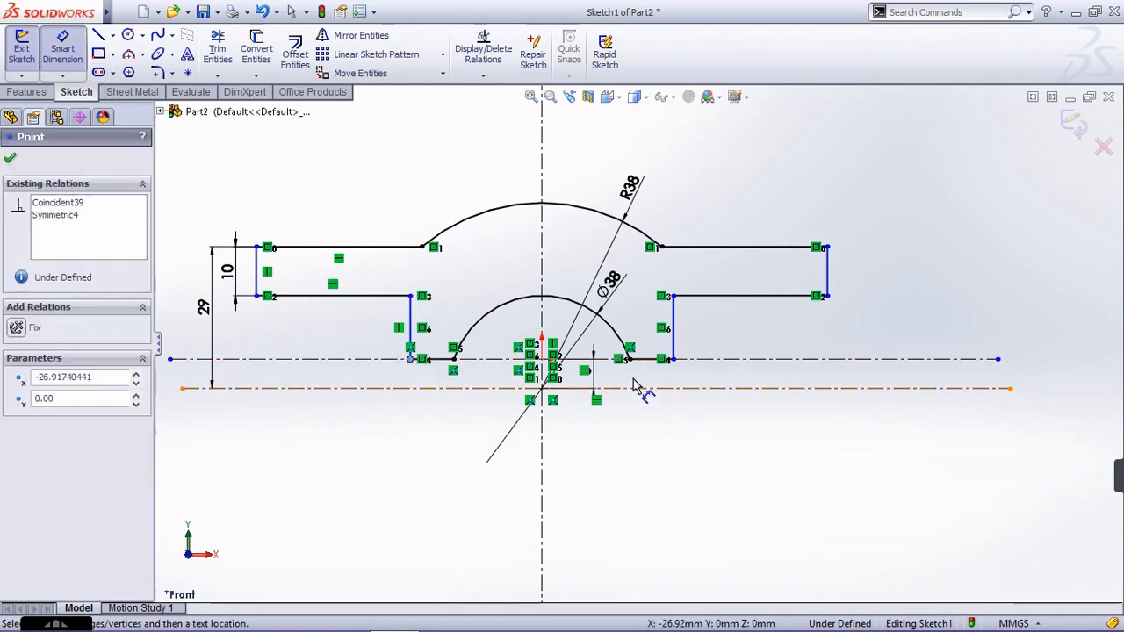
left_click(675, 360)
left_click(612, 431)
type("44")
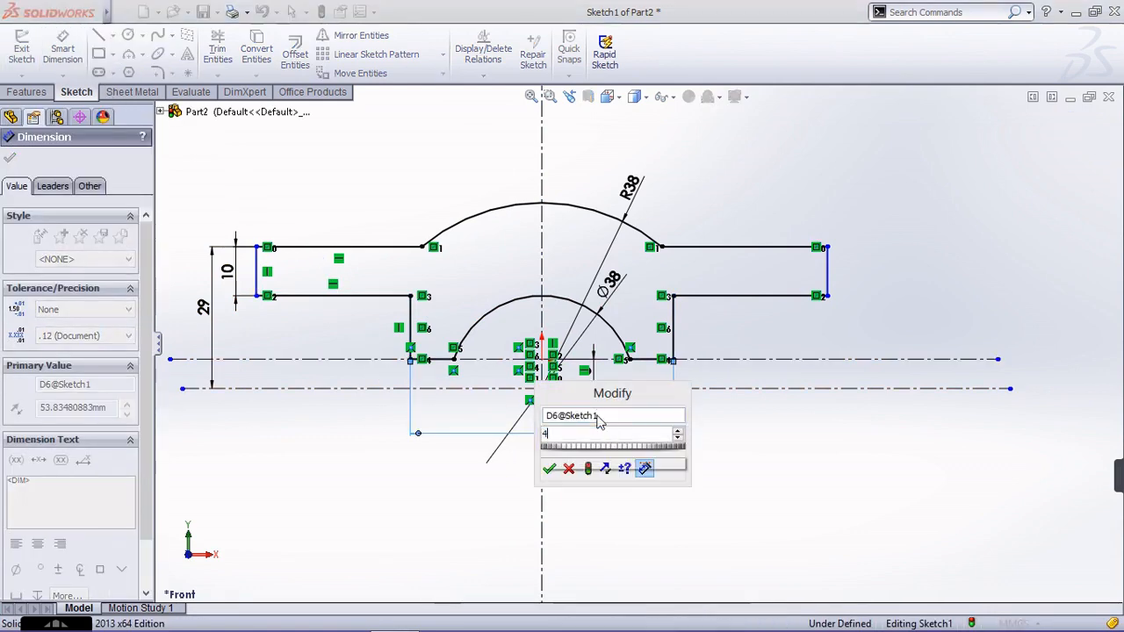
key("Return")
key("Escape")
key("Escape")
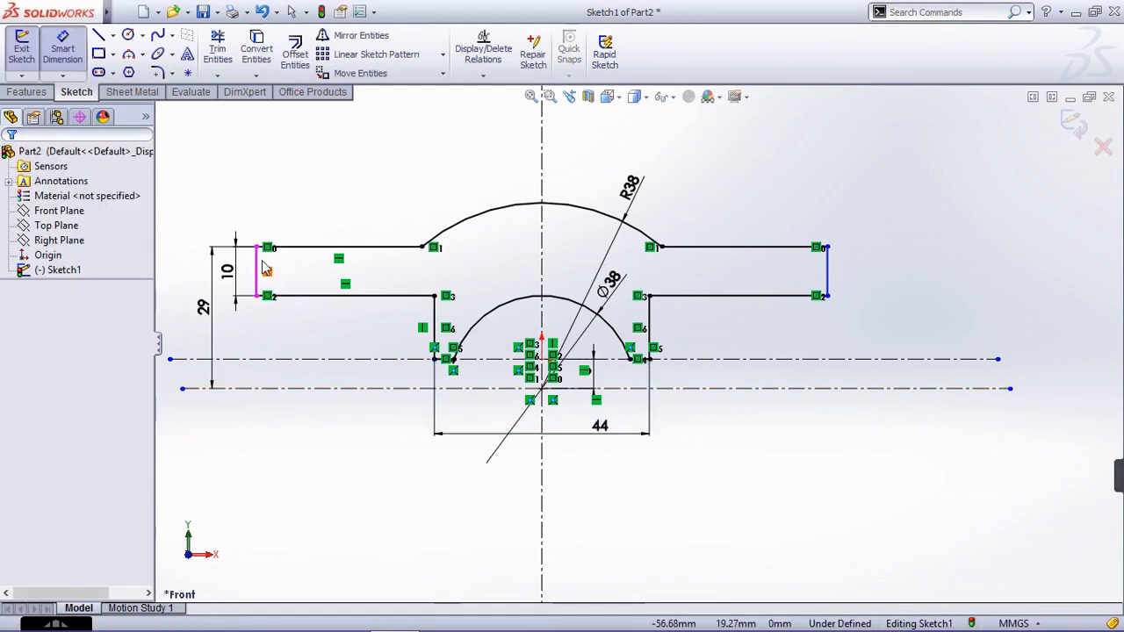
- Make the left and right flange end lines symmetric about the vertical centerline
left_click(258, 271)
left_click(544, 262, "ctrl")
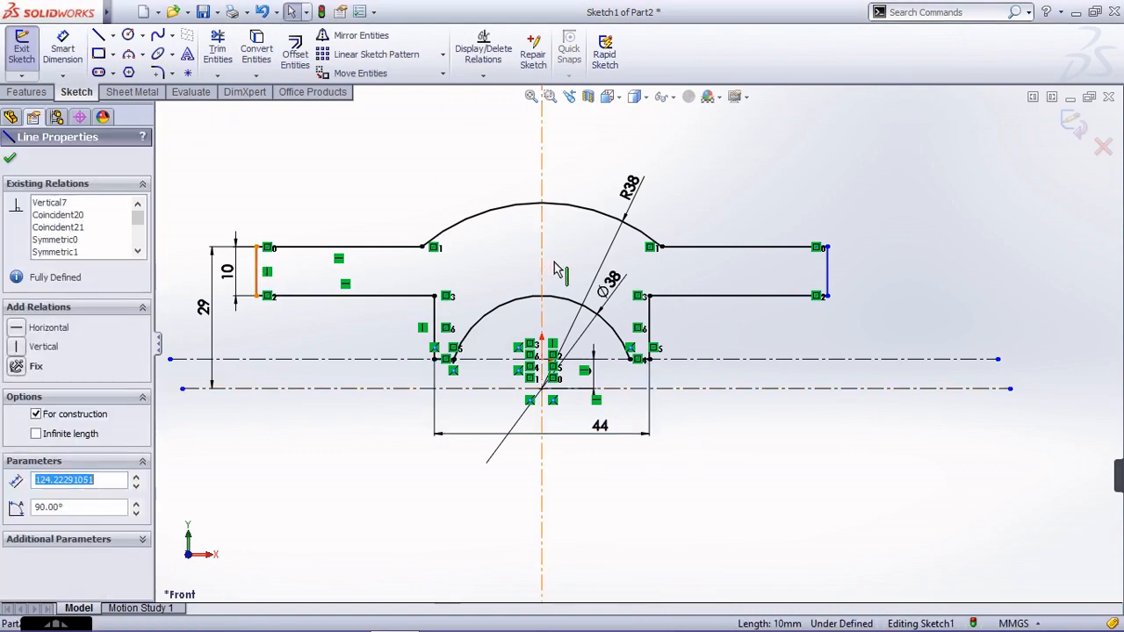
left_click(827, 272, "ctrl")
left_click(51, 520)
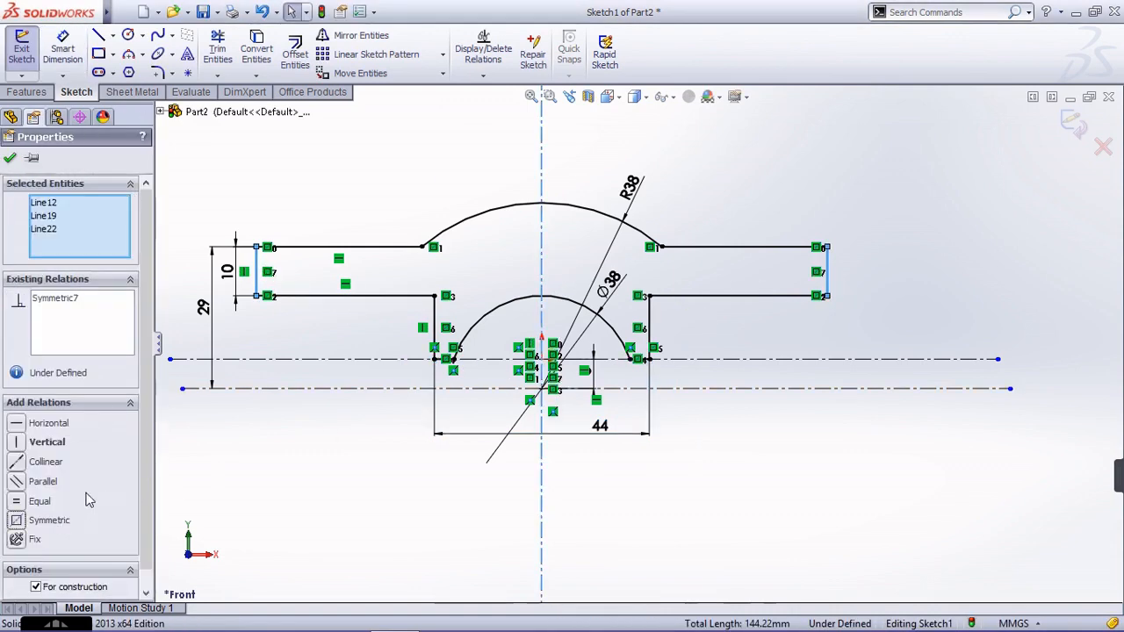
- Dimension the overall width between the two flange end lines, placed above the profile, and accept its value
left_click(74, 60)
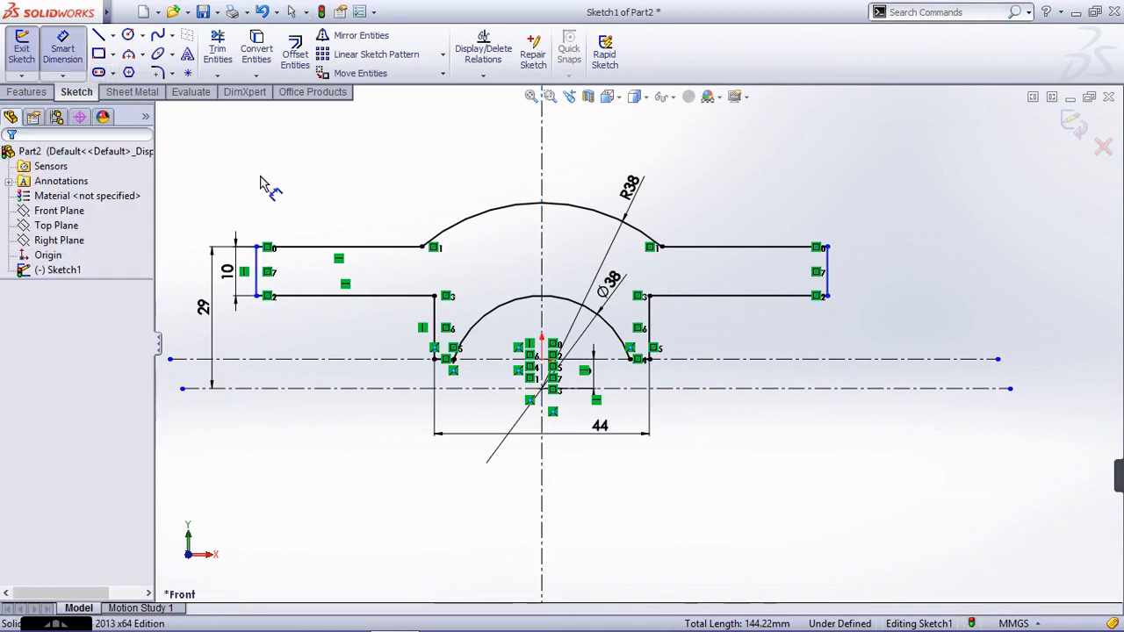
left_click(261, 280)
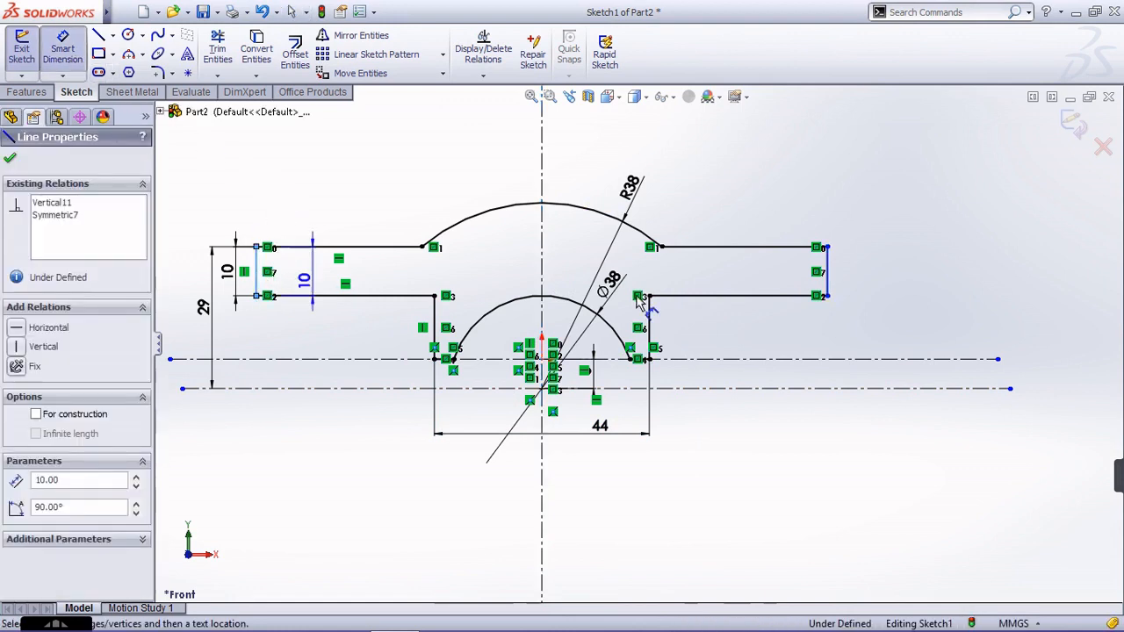
left_click(826, 266)
left_click(684, 164)
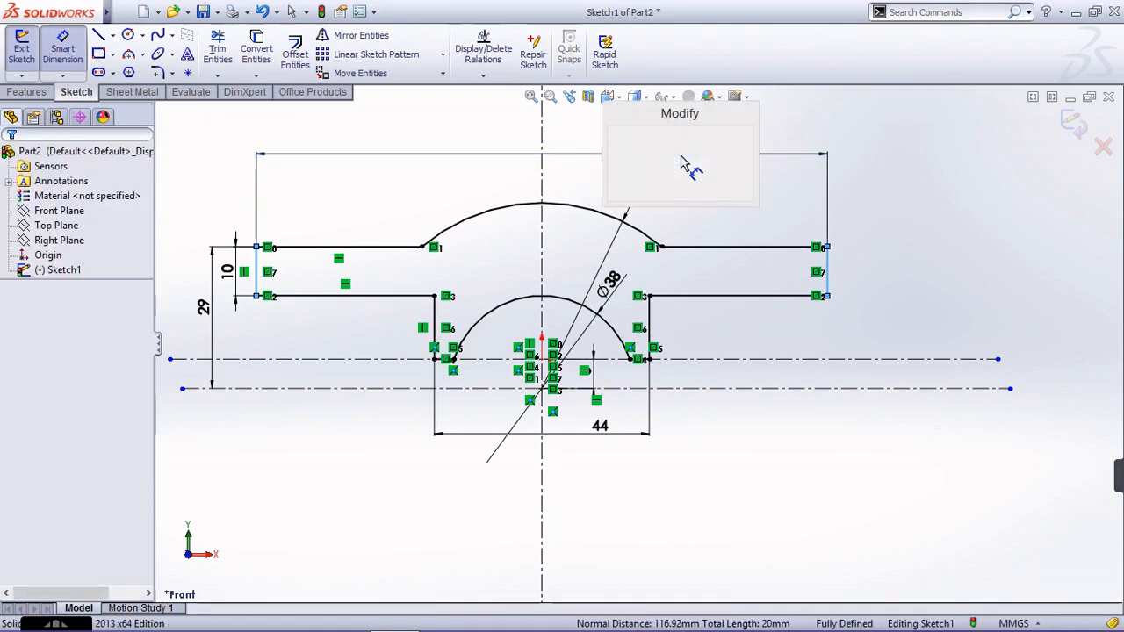
left_click(617, 189)
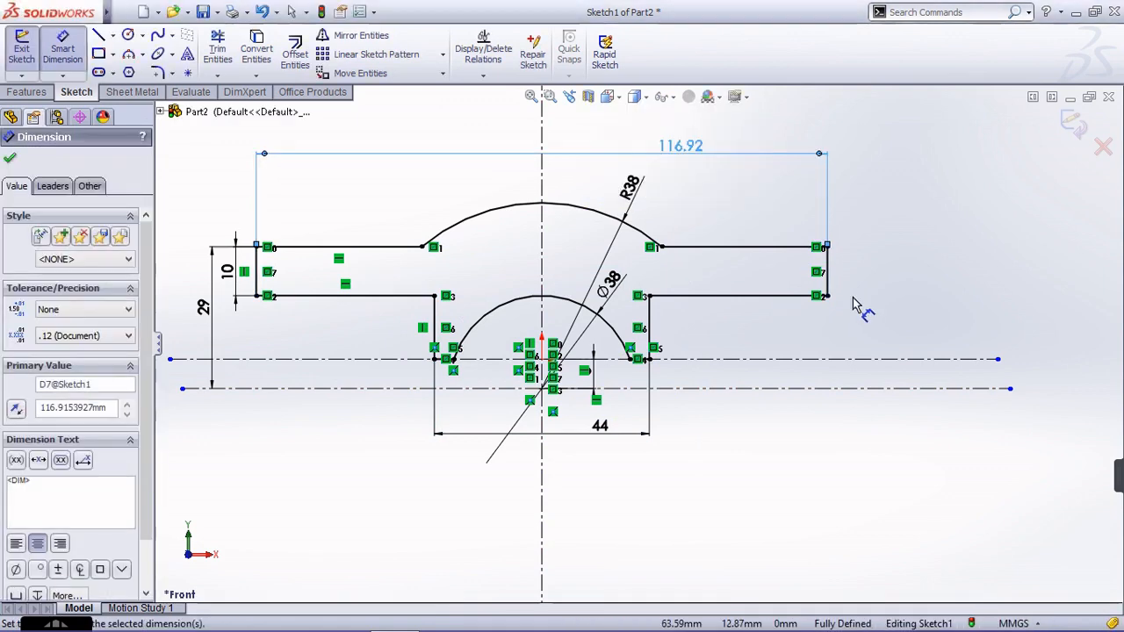
- Finish the profile sketch and extrude it Mid Plane to a depth of 37 mm
key("f")
left_click(1071, 124)
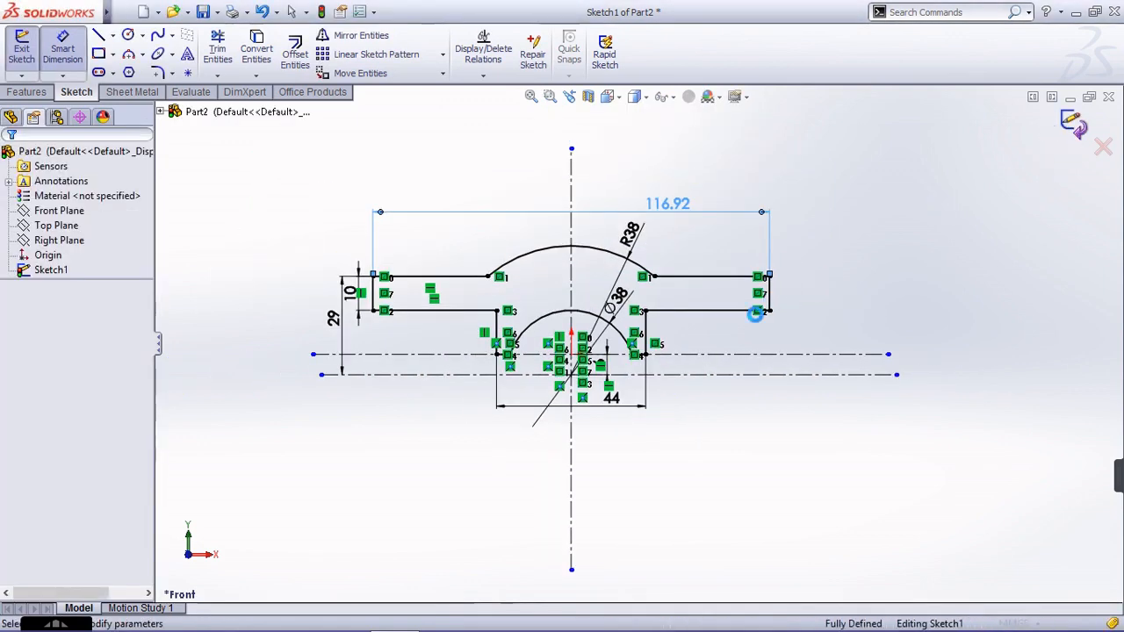
middle_click_drag(695, 322, 674, 329)
scroll(666, 328, "down", 1)
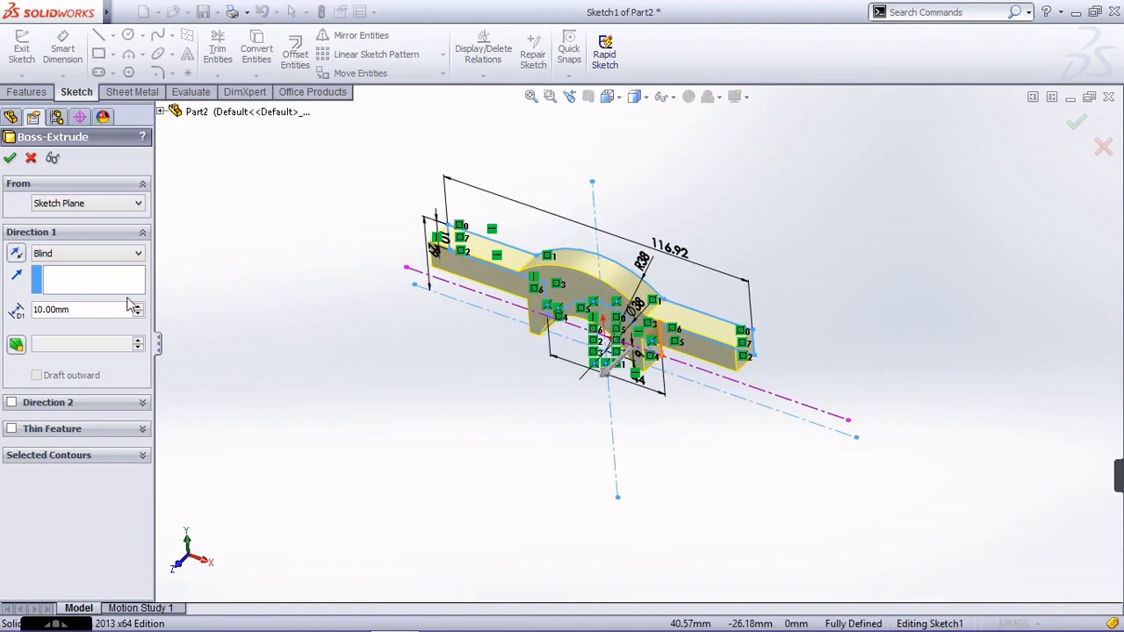
left_click(72, 254)
left_click(84, 322)
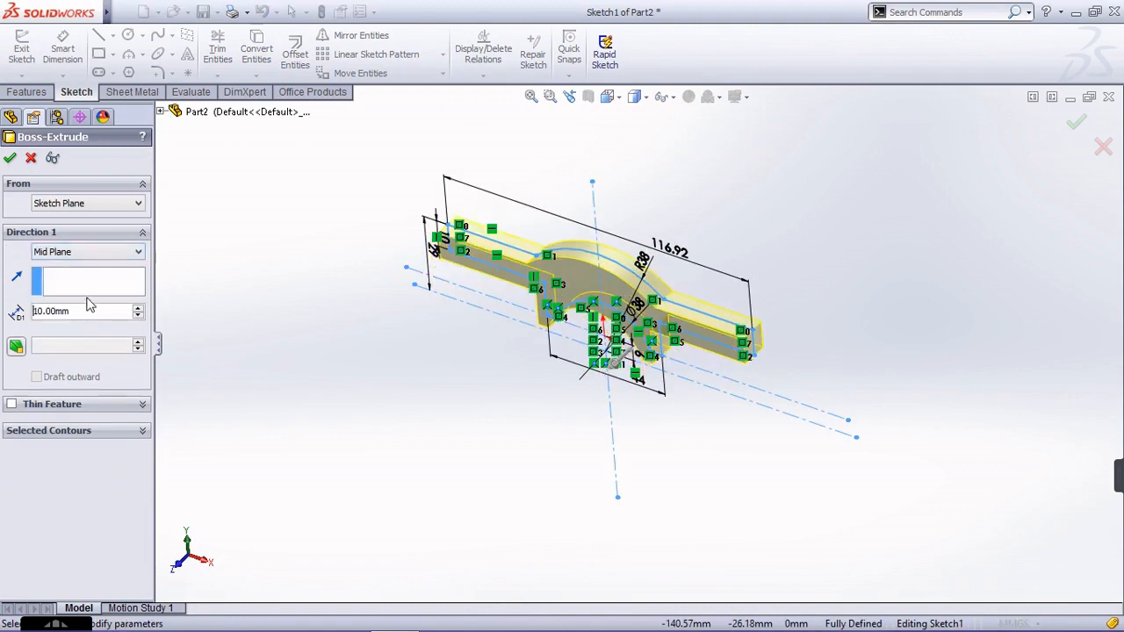
type("37")
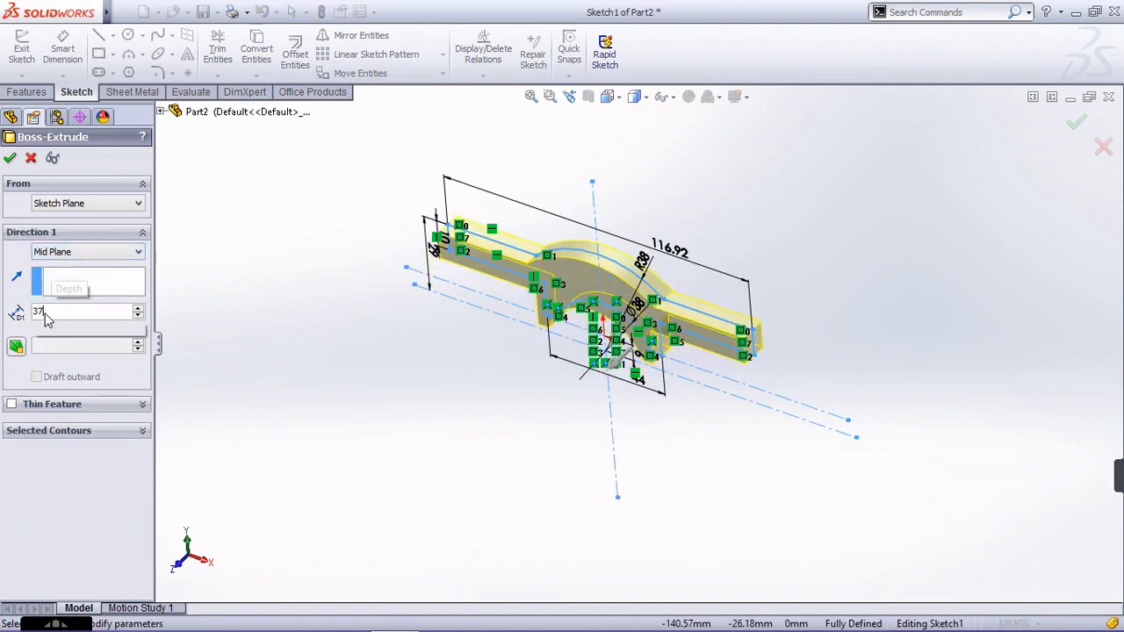
key("Return")
left_click(11, 159)
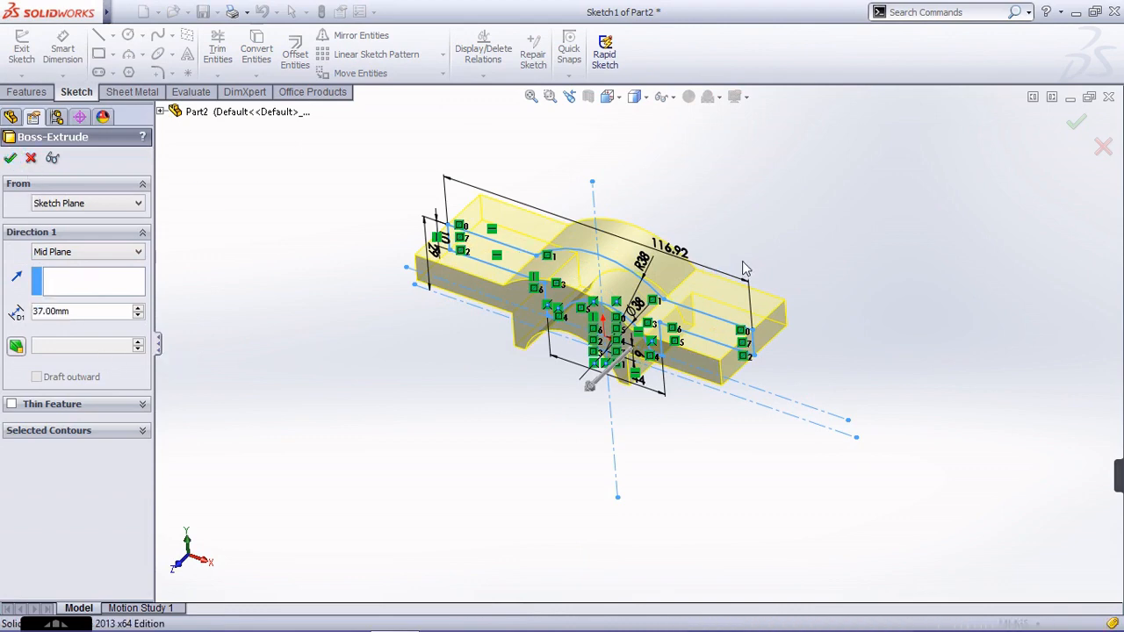
- Show the part in isometric view and save it as "cap" in the Pedestal block folder
key("ctrl+7")
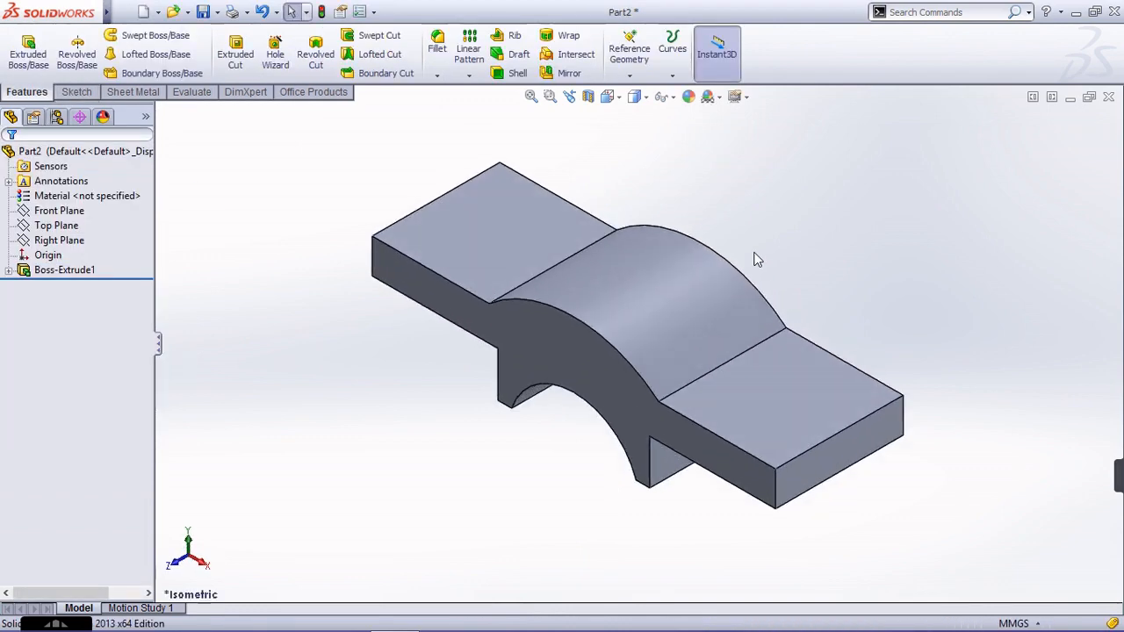
key("ctrl+s")
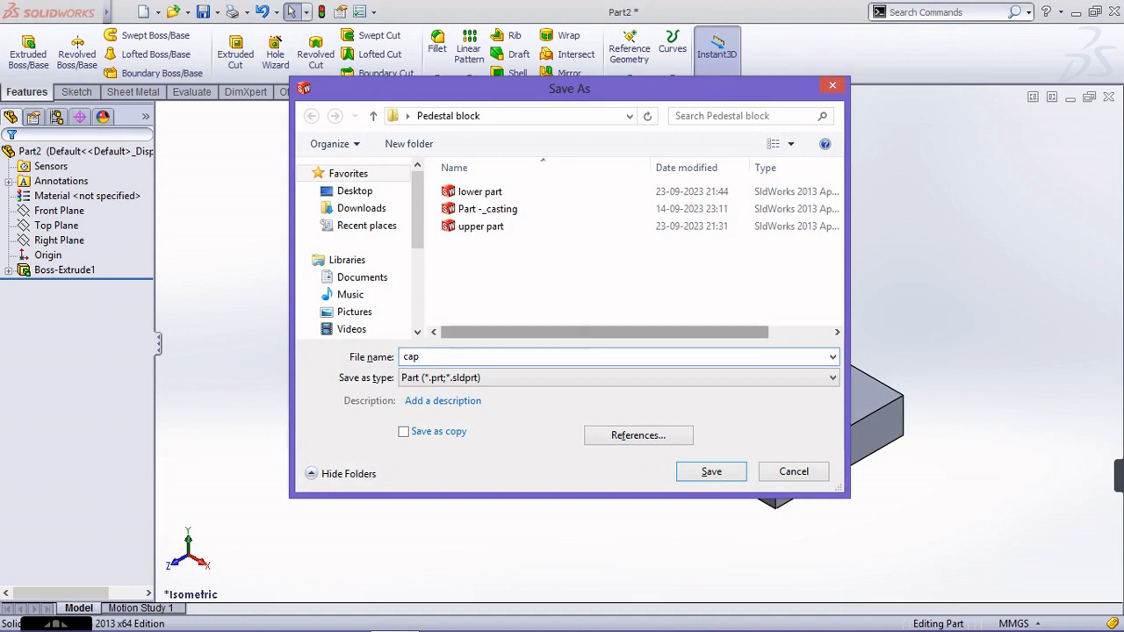
key("Return")
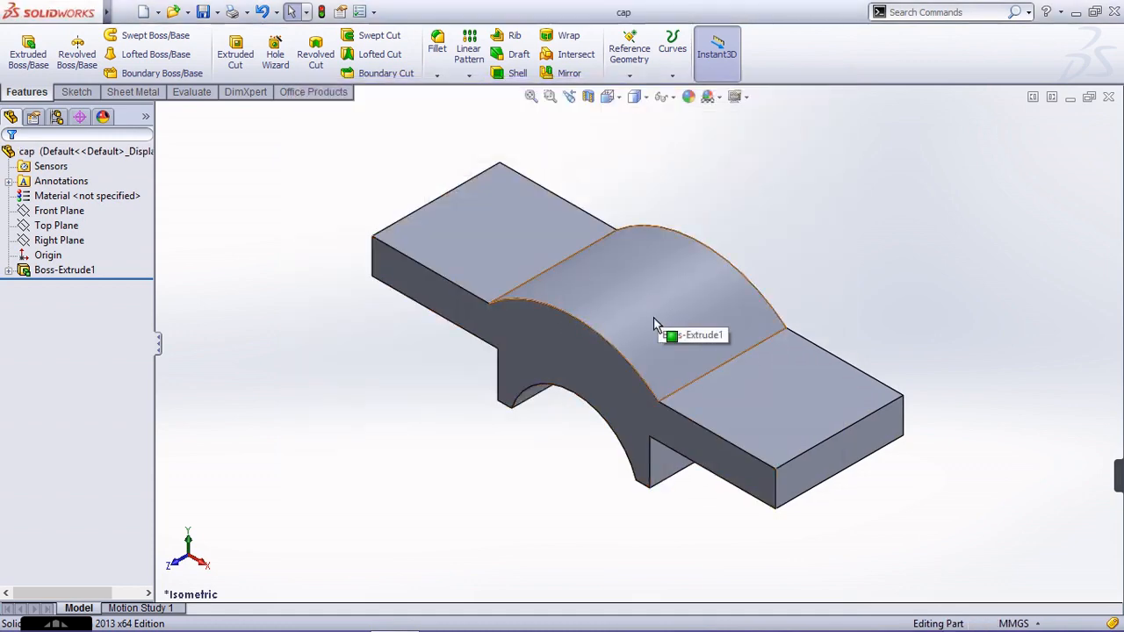
- Start an extruded cut on the right flange's top face and sketch a circle about 89 mm in diameter centred on the origin
key("f")
scroll(876, 435, "down", 2)
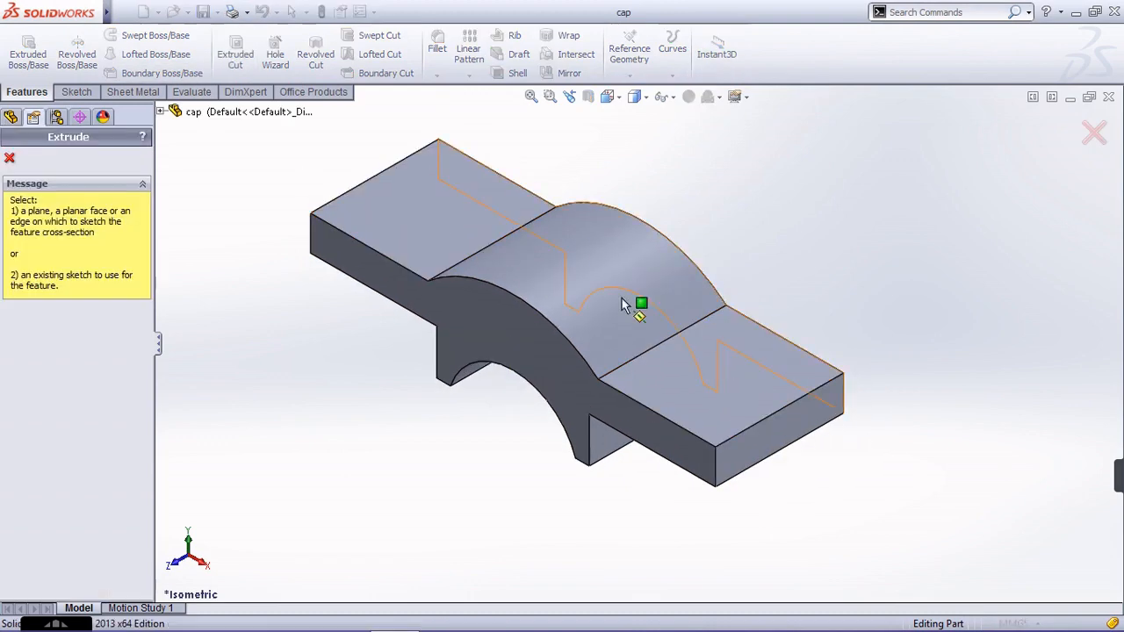
left_click(690, 370)
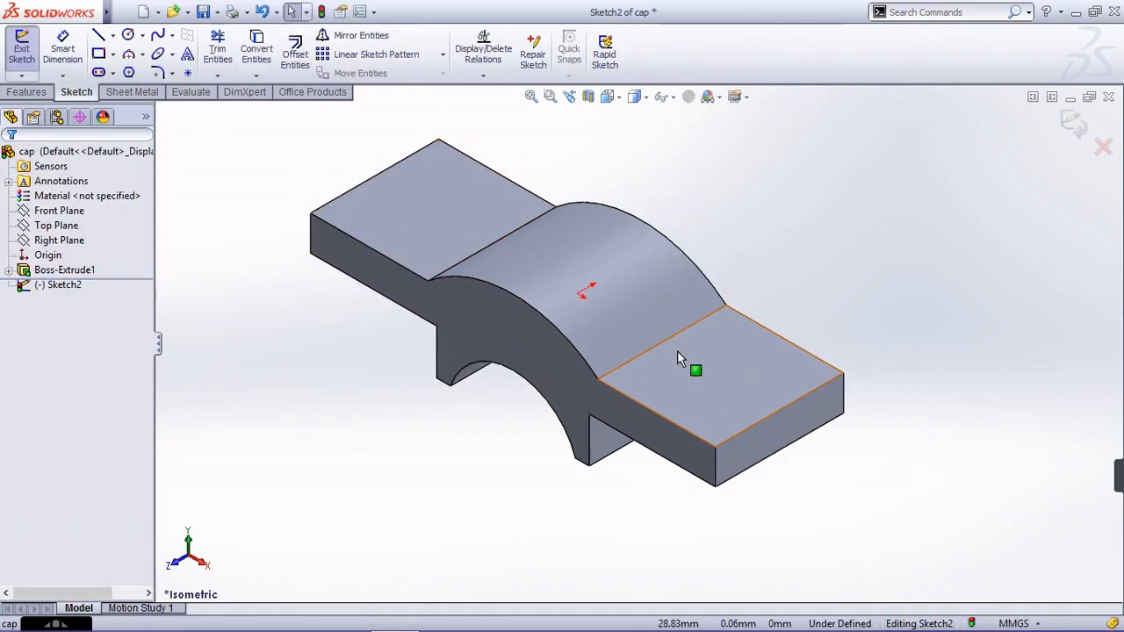
key("ctrl+8")
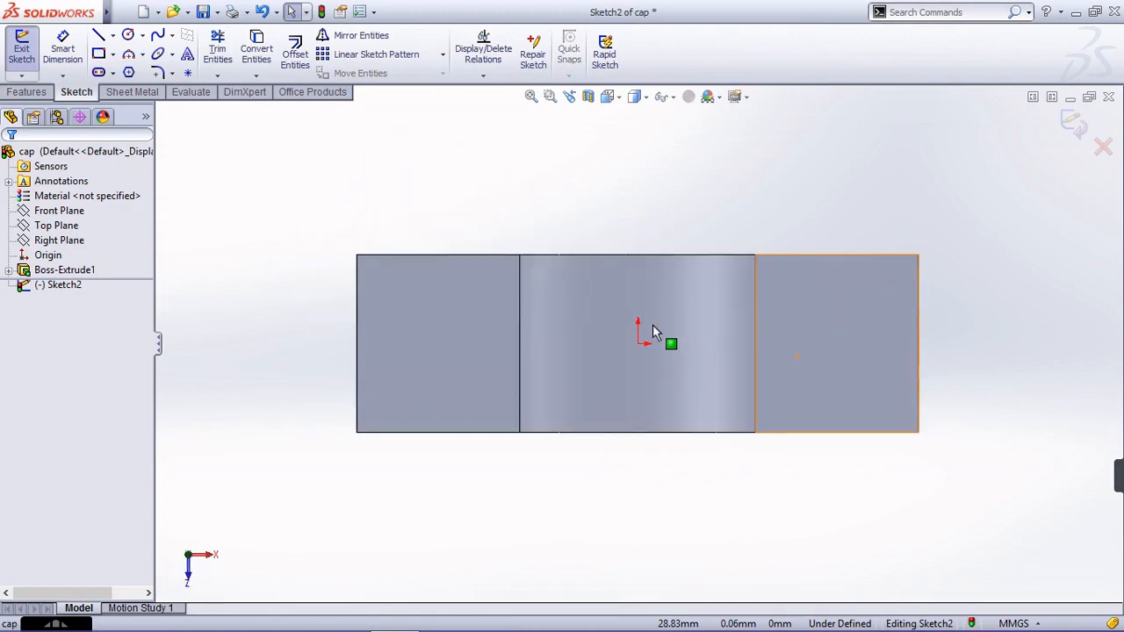
left_click(129, 34)
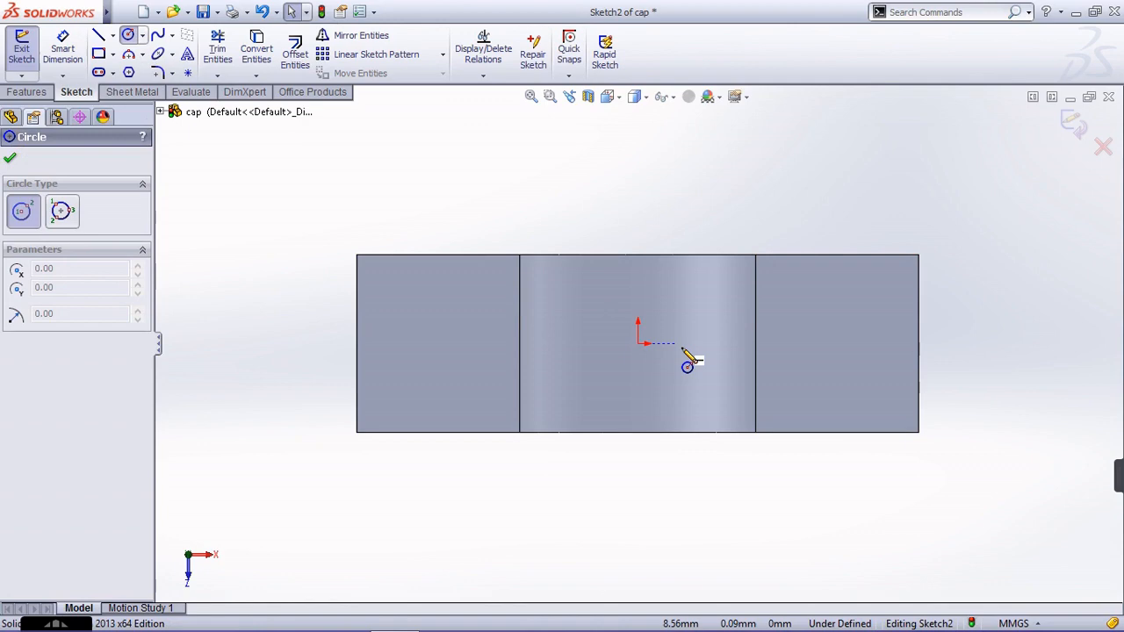
left_click(639, 344)
left_click(425, 355)
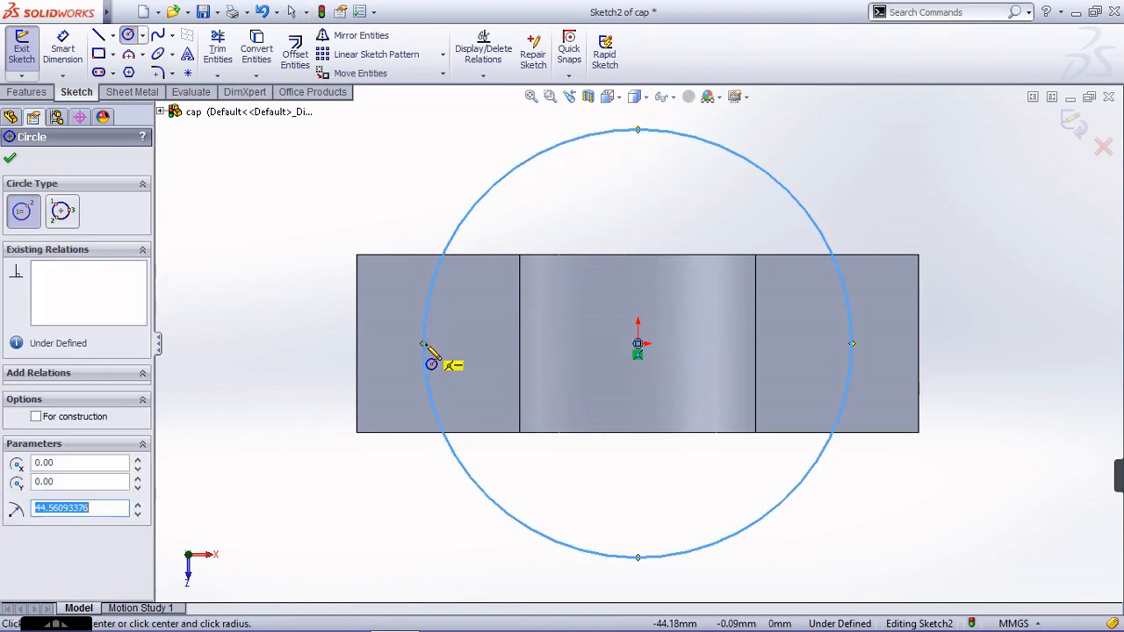
- Dimension the origin-centred circle's diameter and set it to 86 mm
left_click(77, 55)
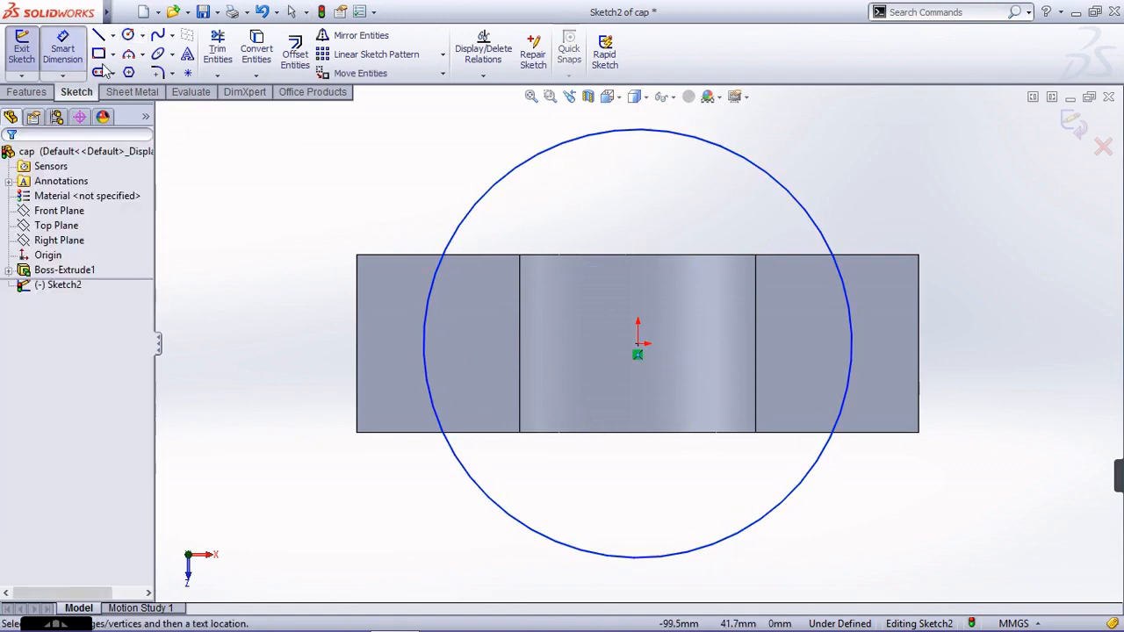
left_click(428, 320)
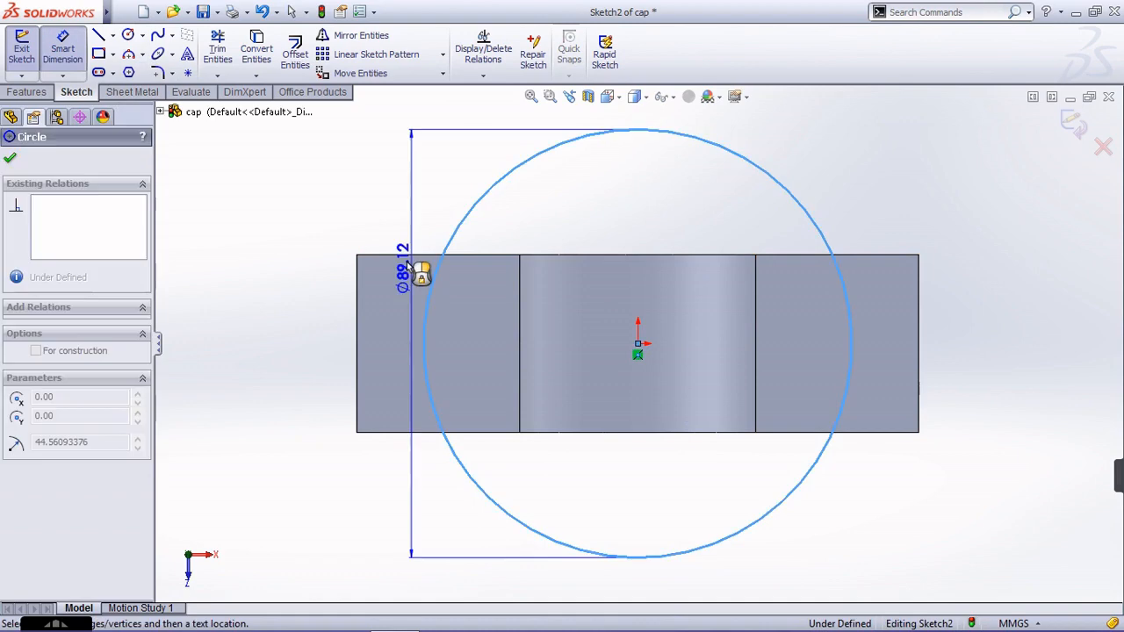
left_click(372, 218)
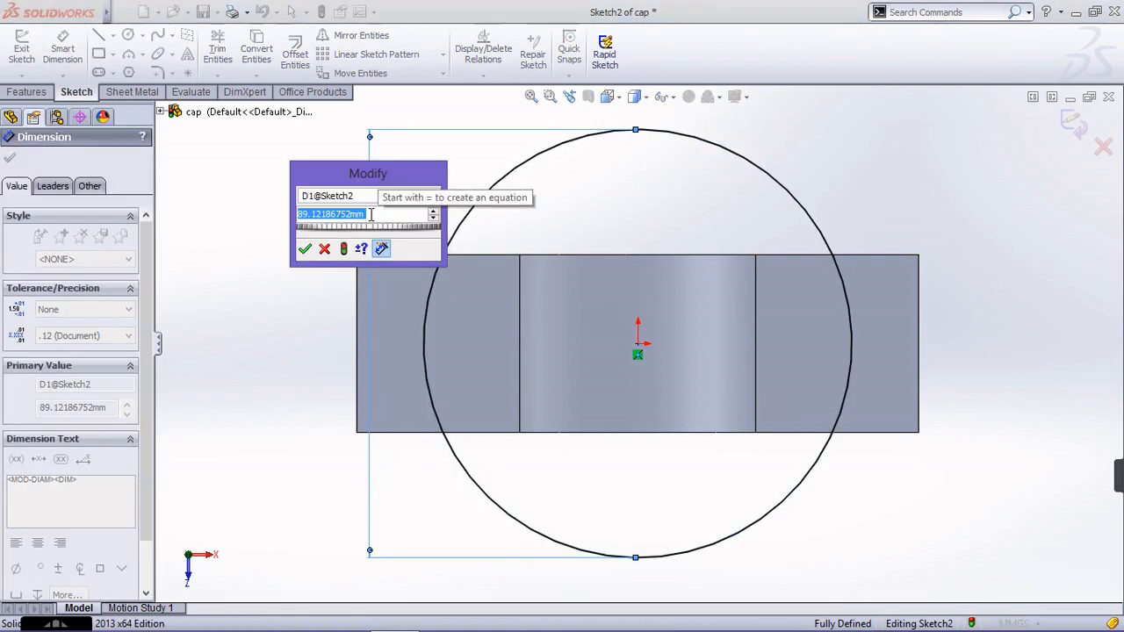
type("40*2")
key("Return")
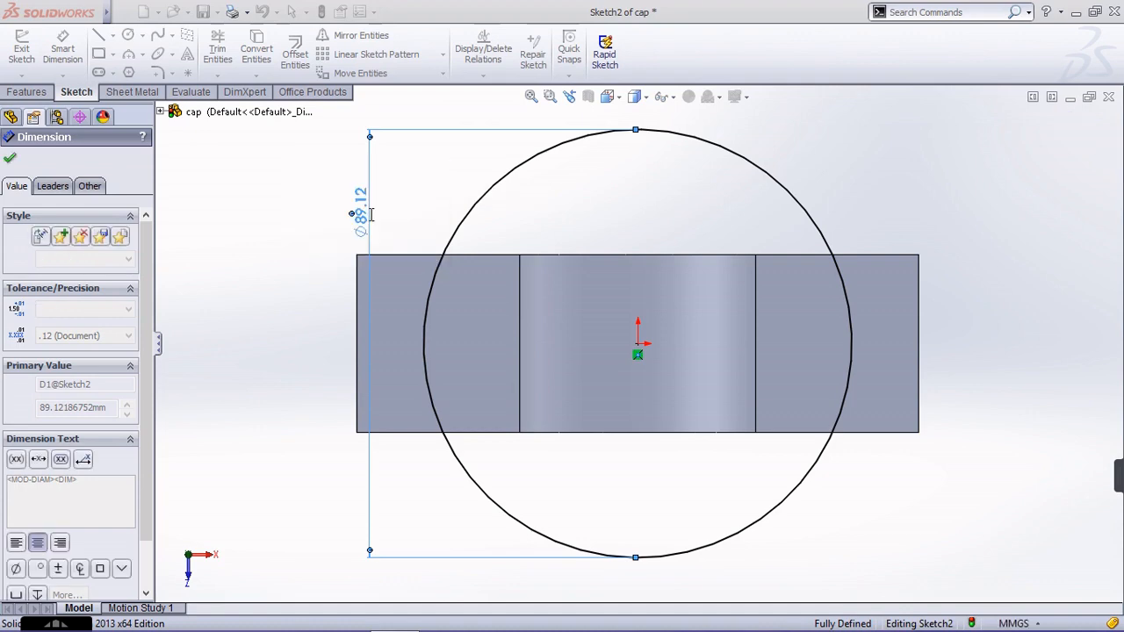
scroll(695, 368, "up", 3)
scroll(731, 318, "down", 3)
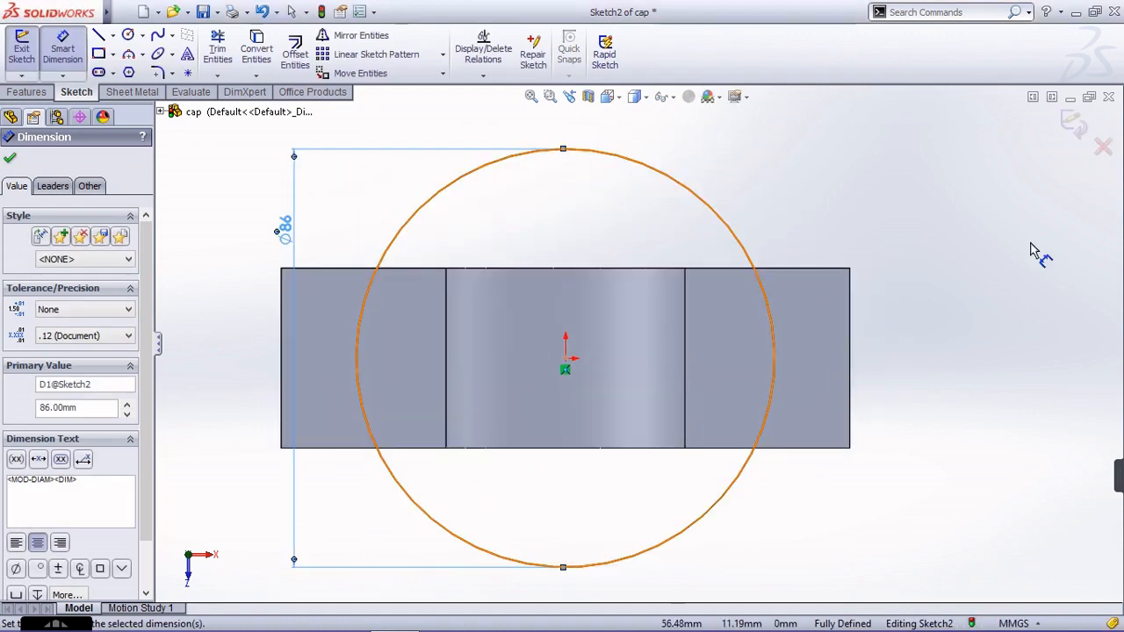
- Cut away the material outside the circle using Through All with Flip side to cut, and save the part
left_click(1074, 121)
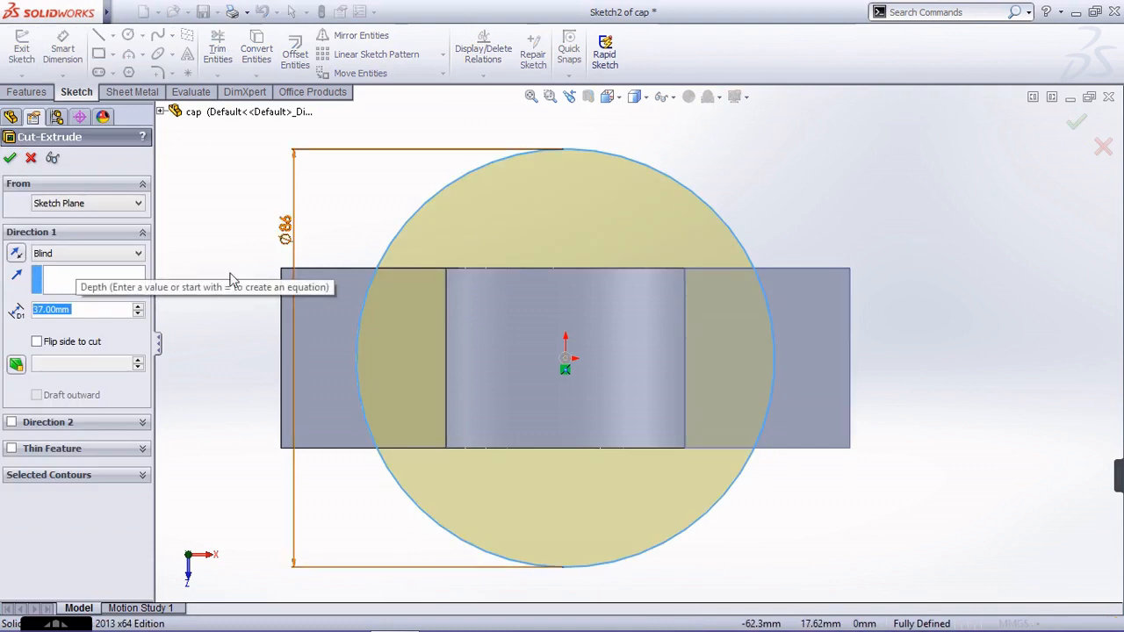
left_click(112, 257)
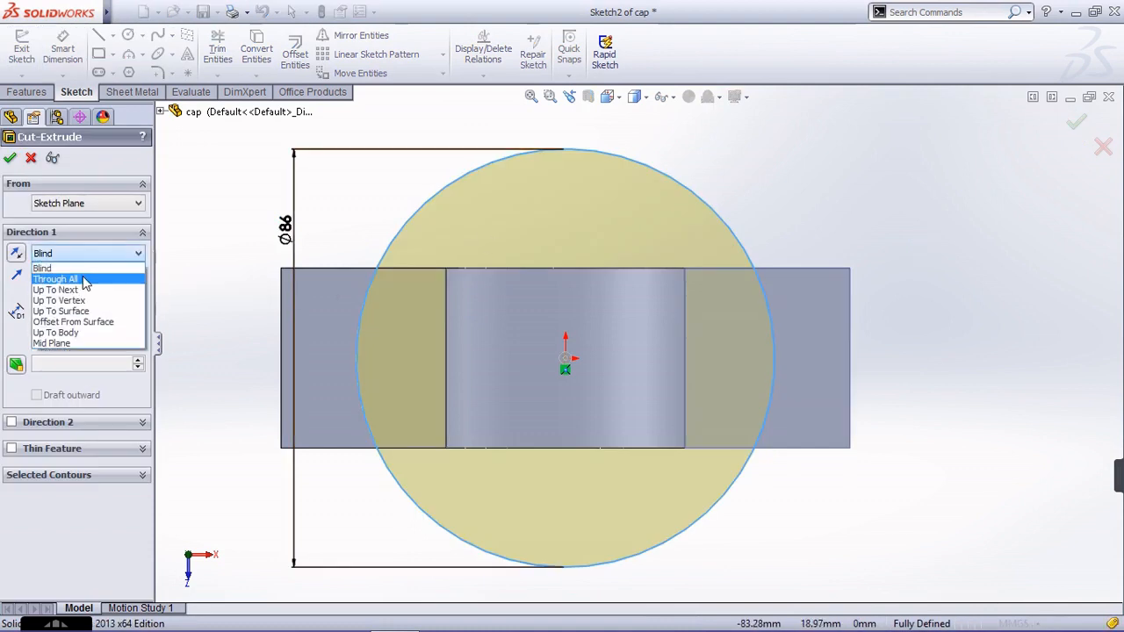
left_click(82, 278)
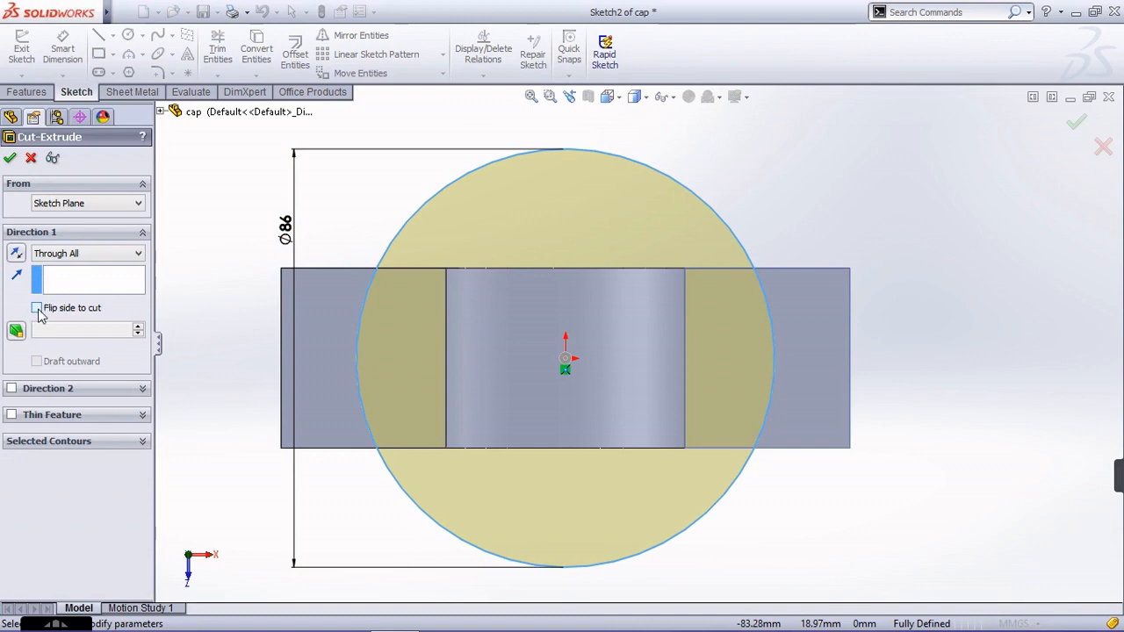
left_click(37, 309)
left_click(13, 157)
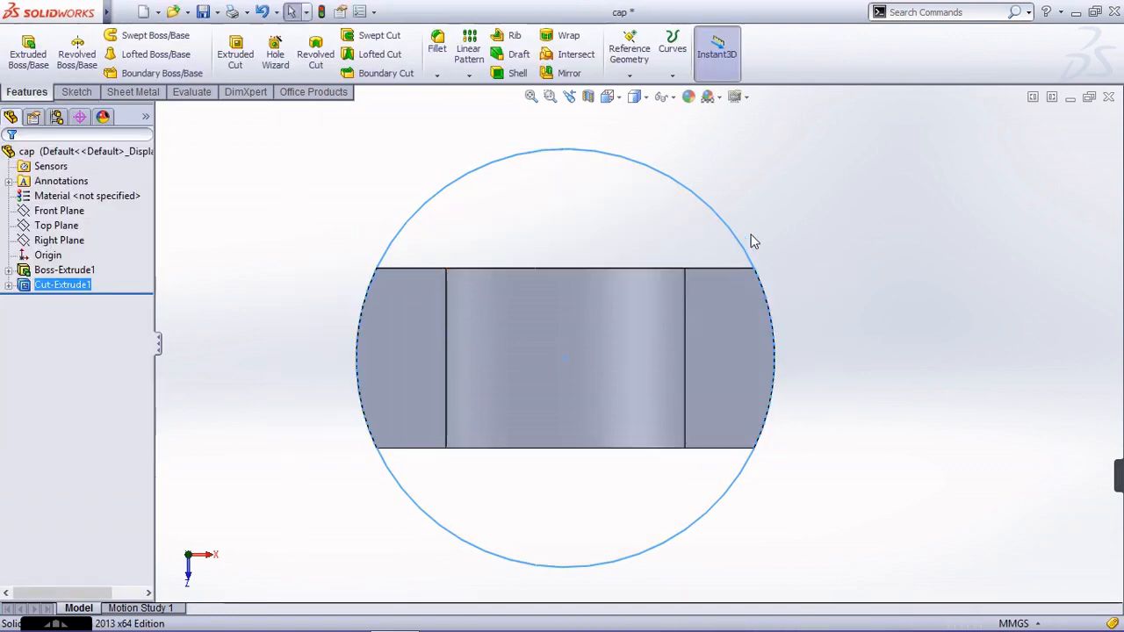
key("ctrl+7")
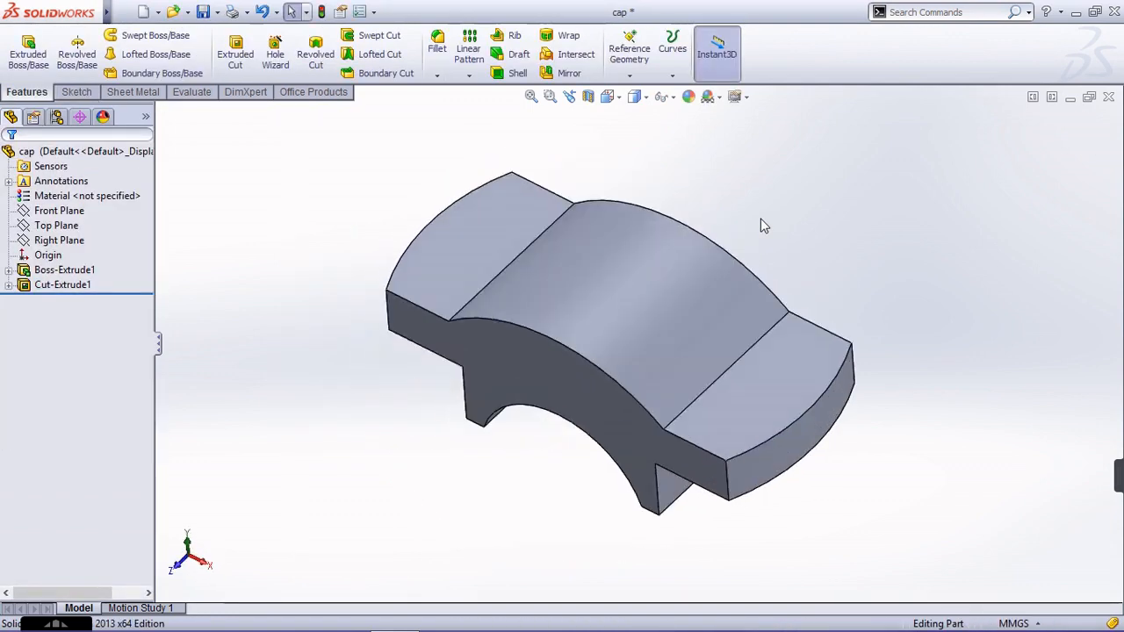
key("ctrl+s")
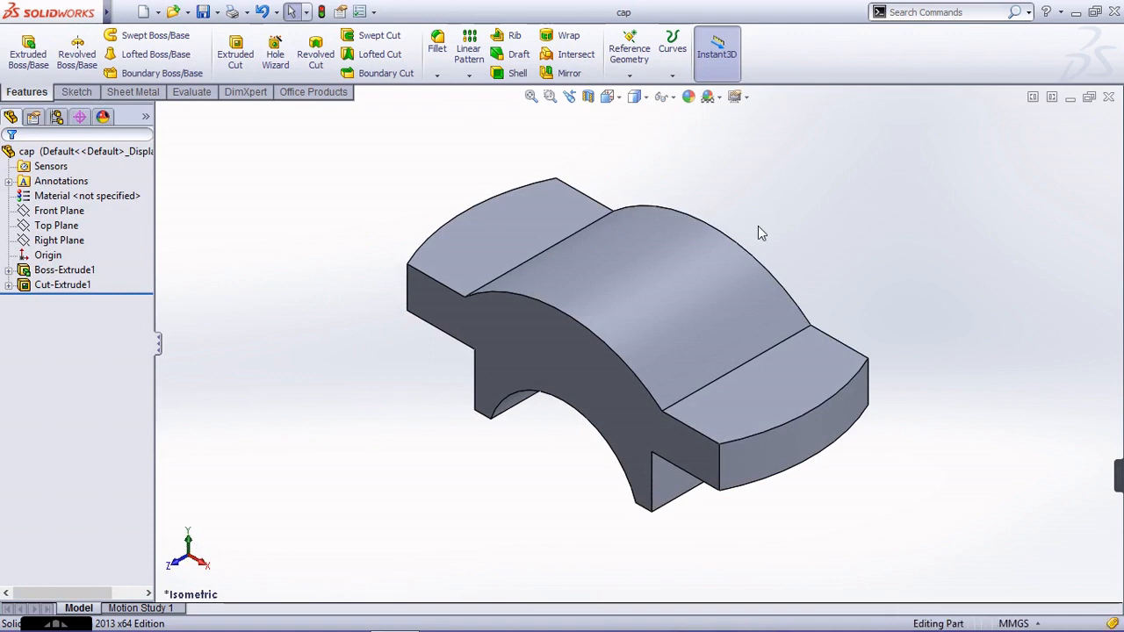
- Start an extruded cut on the right flange's top face and sketch a circle about 13 mm in diameter level with the origin
left_click(738, 238)
scroll(436, 247, "up", 1)
scroll(811, 334, "down", 1)
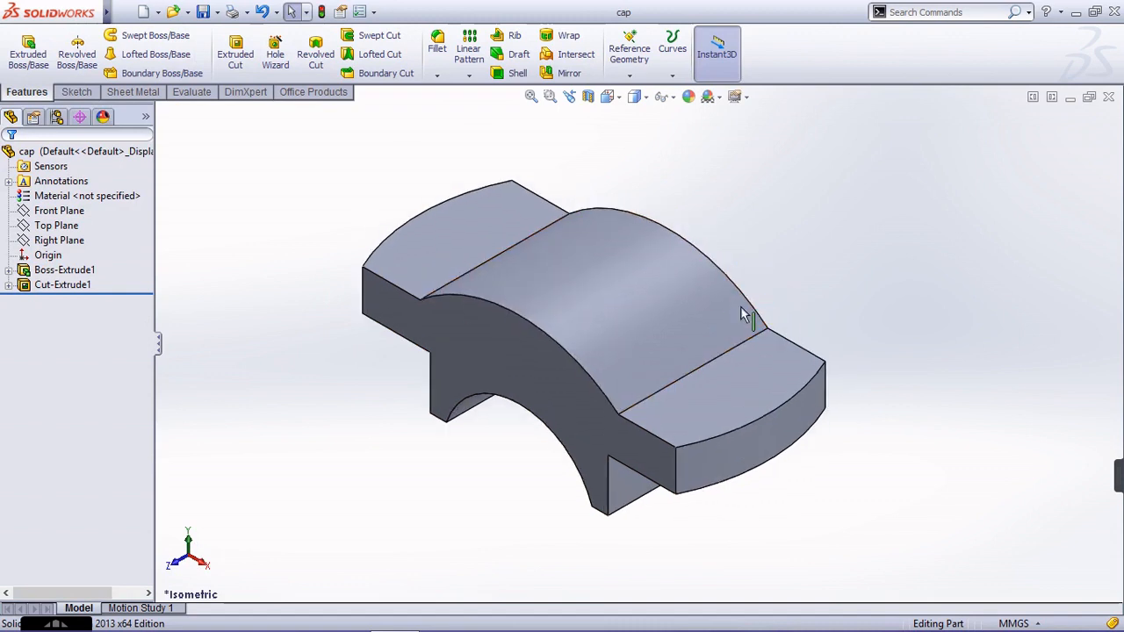
left_click(236, 54)
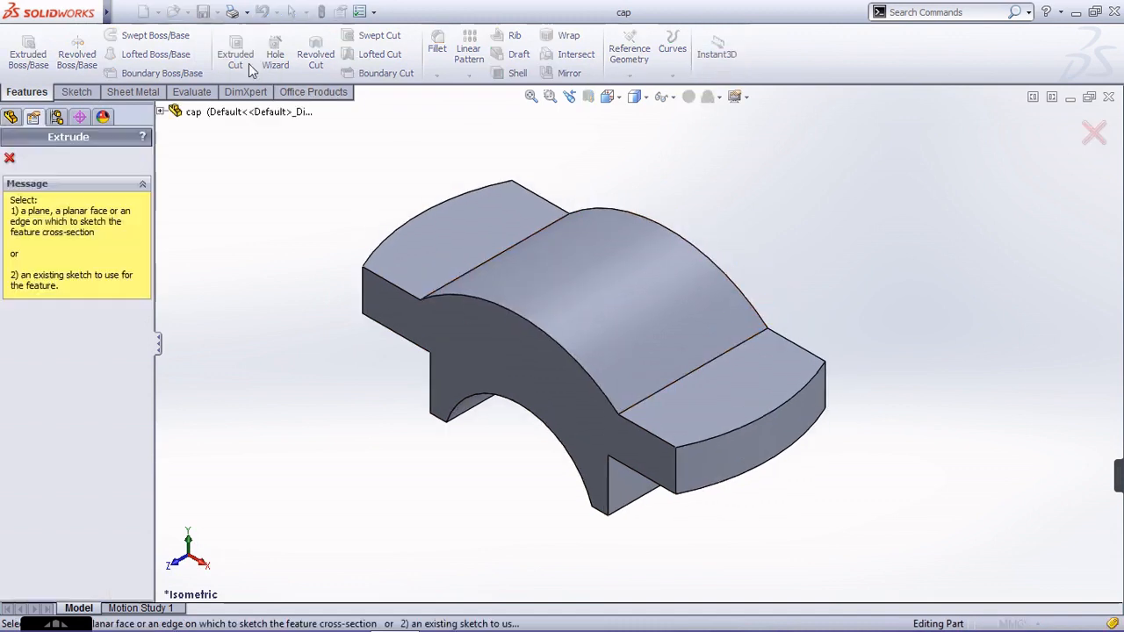
left_click(703, 409)
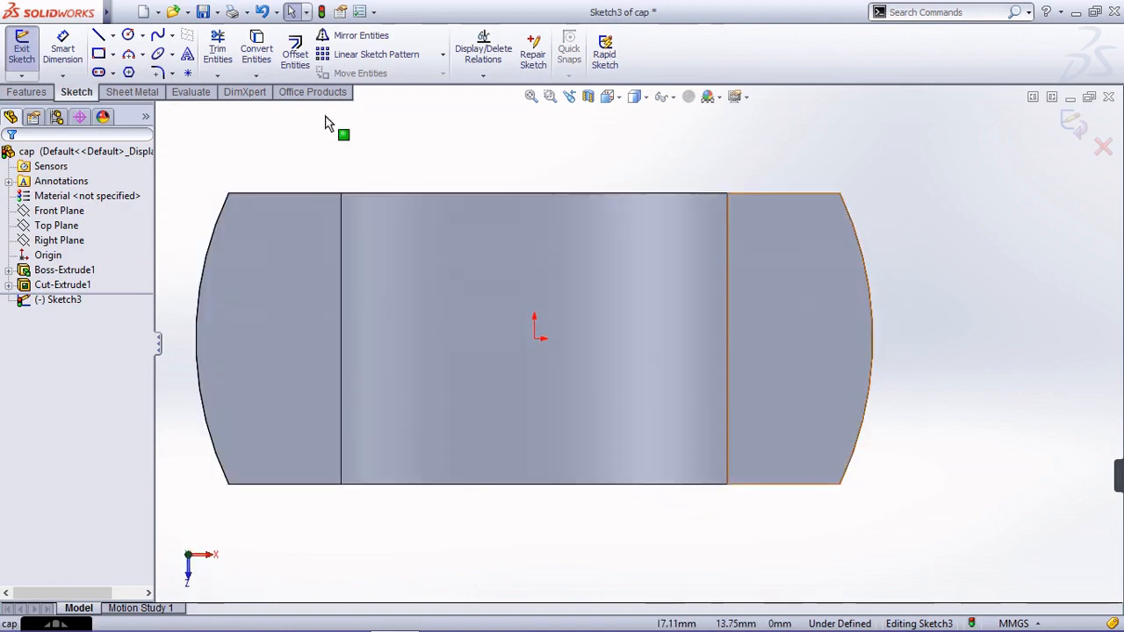
left_click(128, 36)
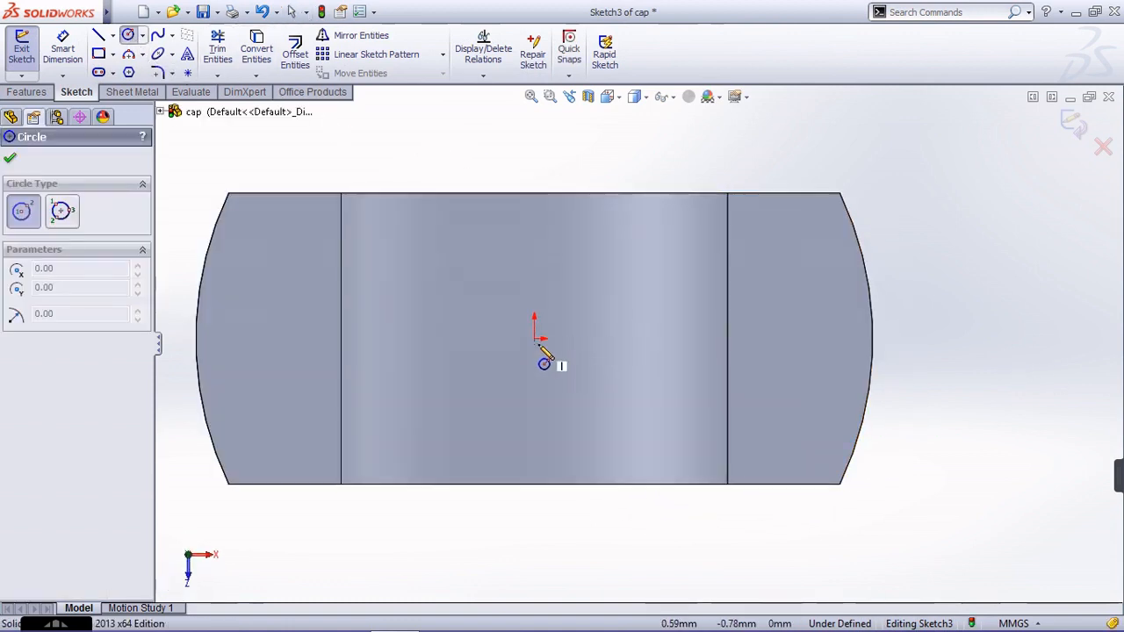
left_click(798, 338)
left_click(805, 387)
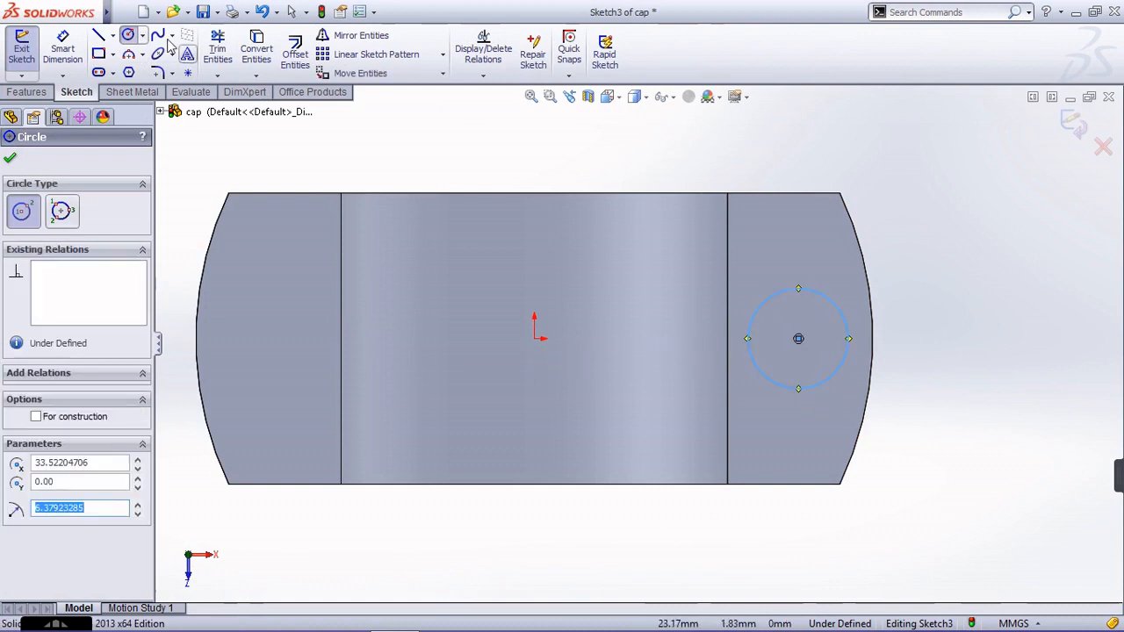
key("Escape")
- Dimension the flange circle's diameter and set it to 24 mm
left_click(63, 48)
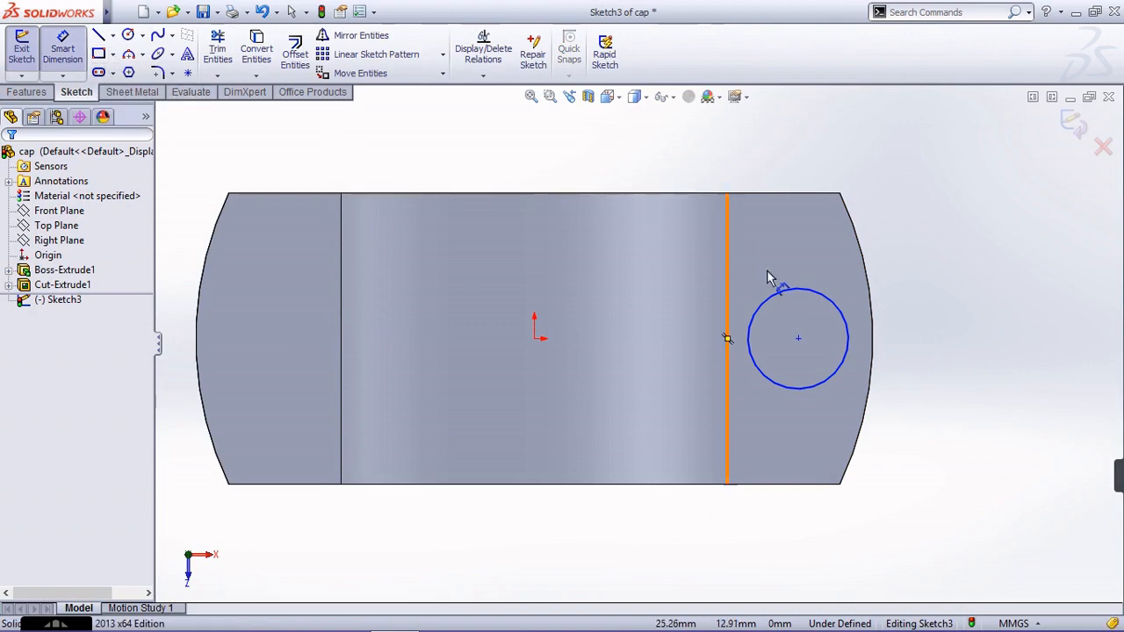
left_click(765, 302)
left_click(939, 261)
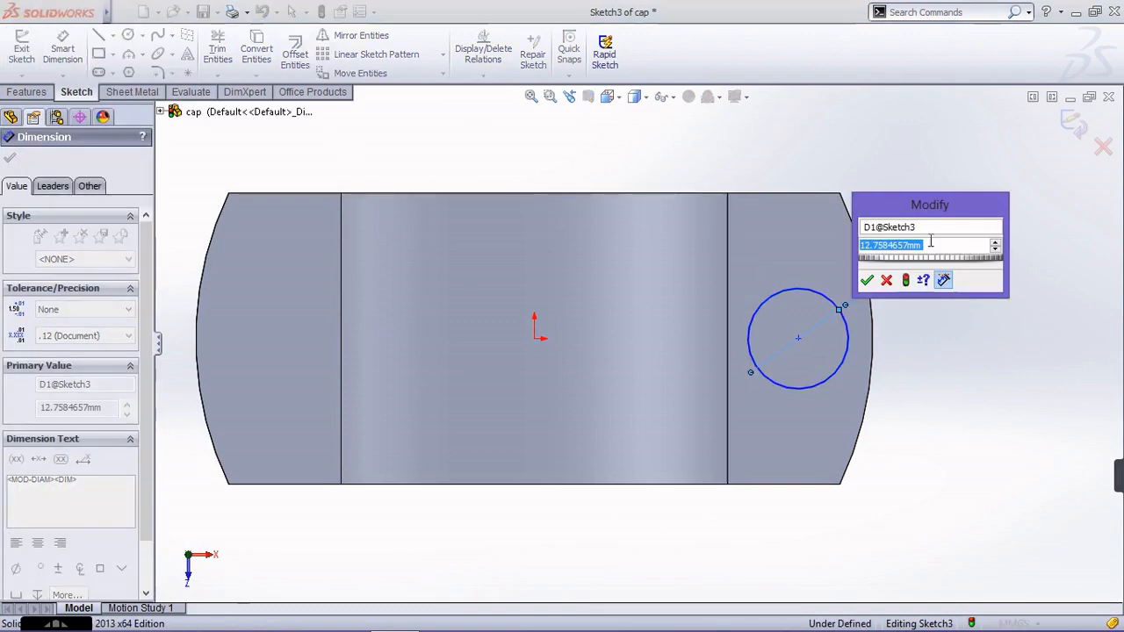
type("24")
key("Return")
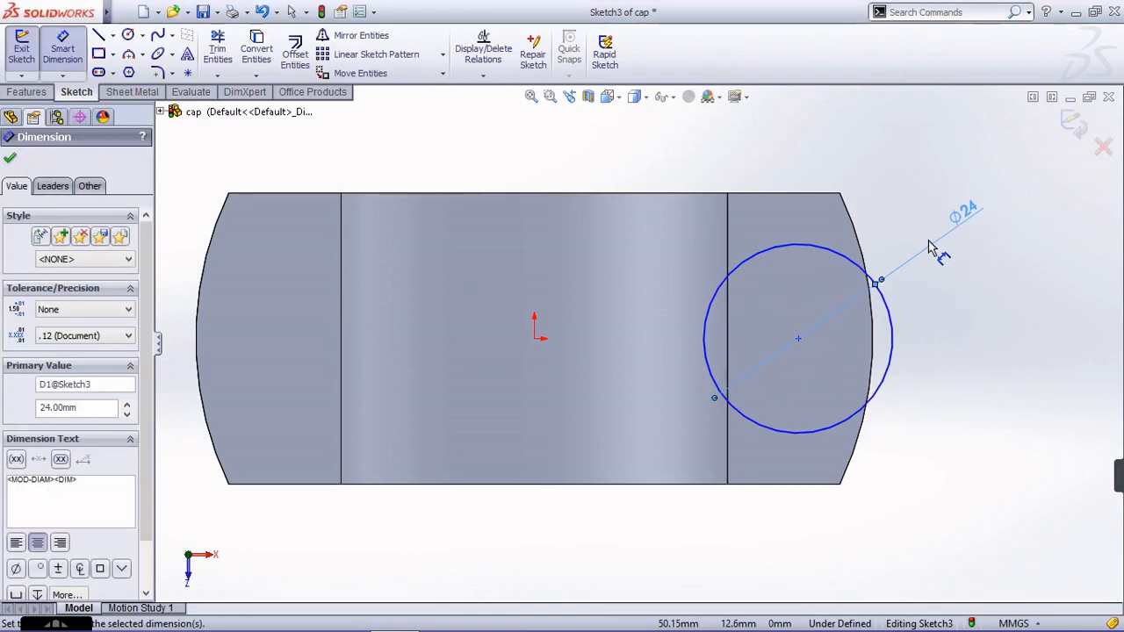
key("Escape")
key("Escape")
- Add a horizontal relation between the flange circle's centre and the origin
left_click(799, 339)
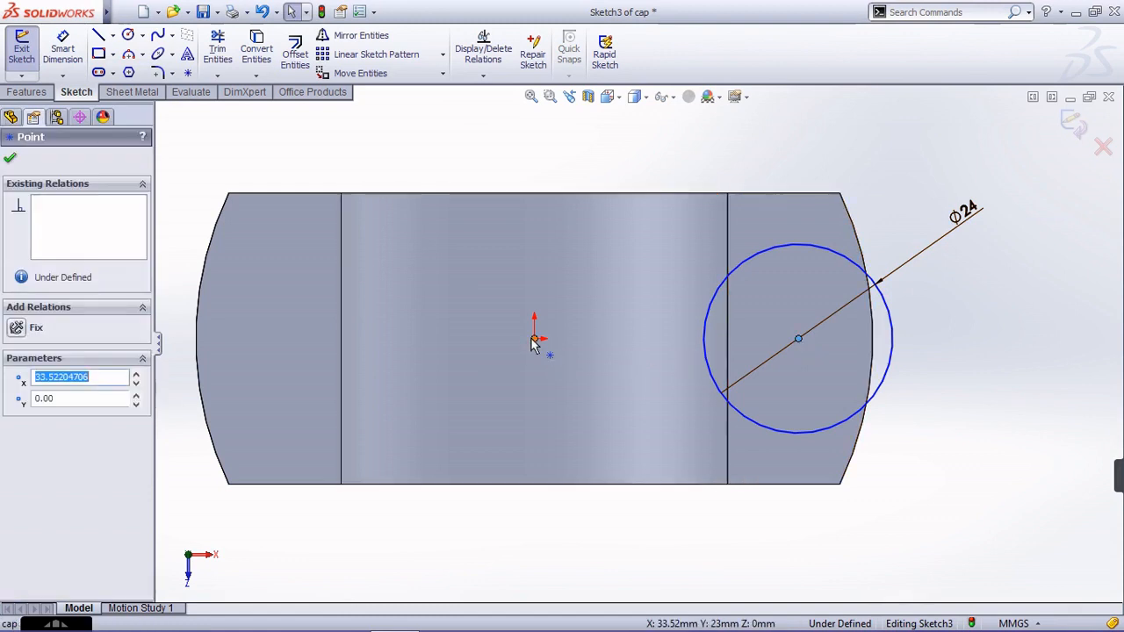
left_click(534, 339, "ctrl")
left_click(44, 423)
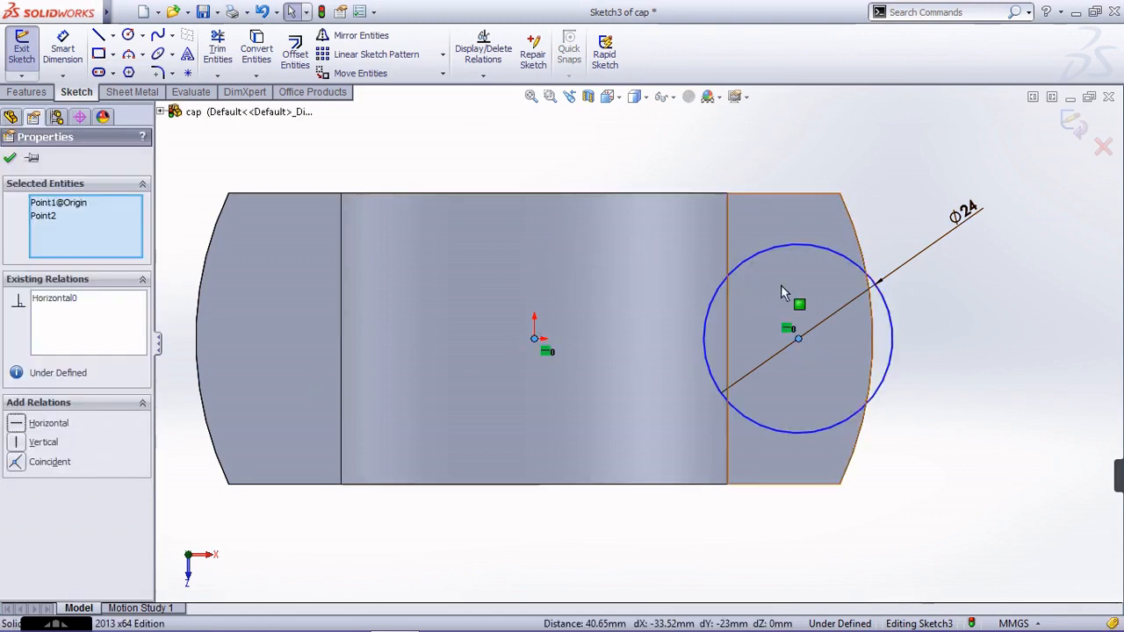
key("Escape")
- Dimension the horizontal distance from the origin to the flange circle's centre and set it to 31 mm
left_click(826, 249)
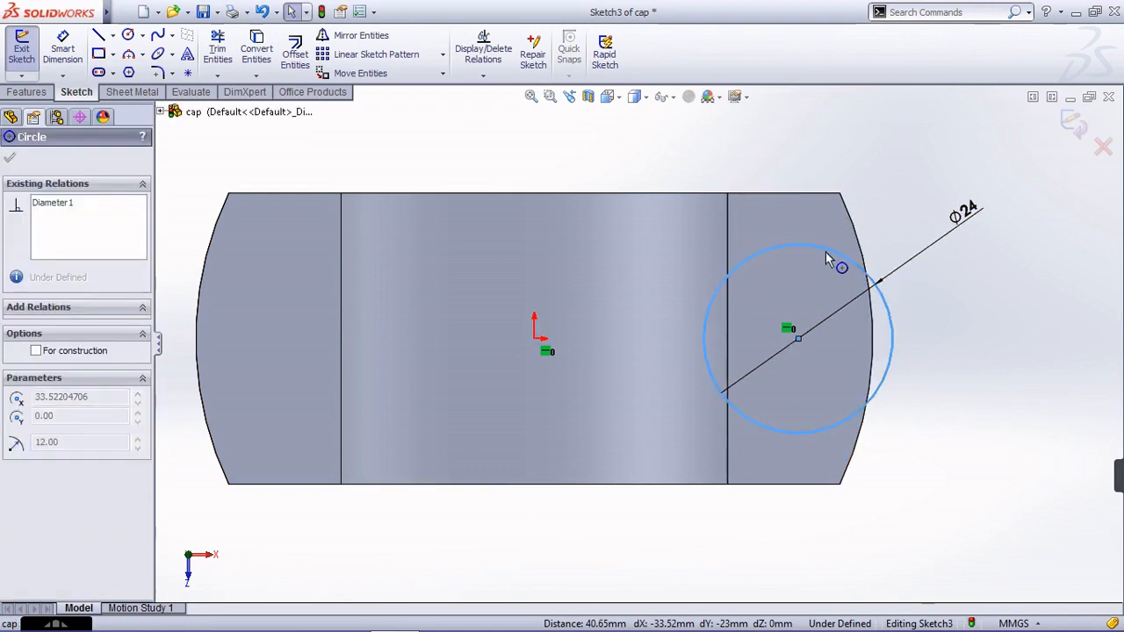
left_click_drag(798, 340, 806, 338)
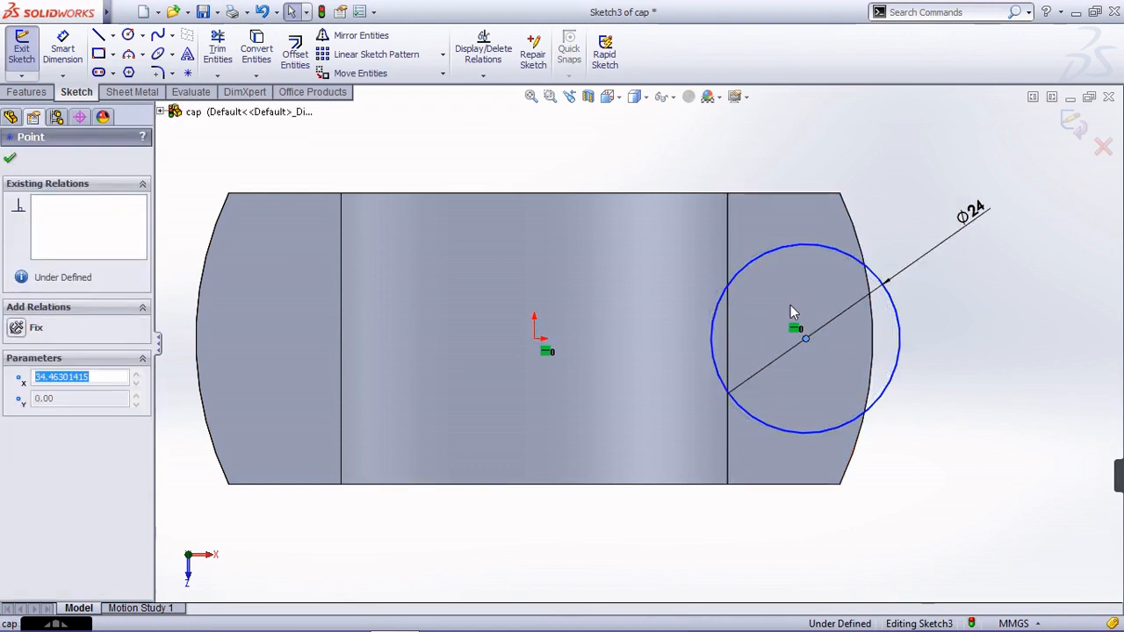
left_click(53, 39)
left_click(535, 340)
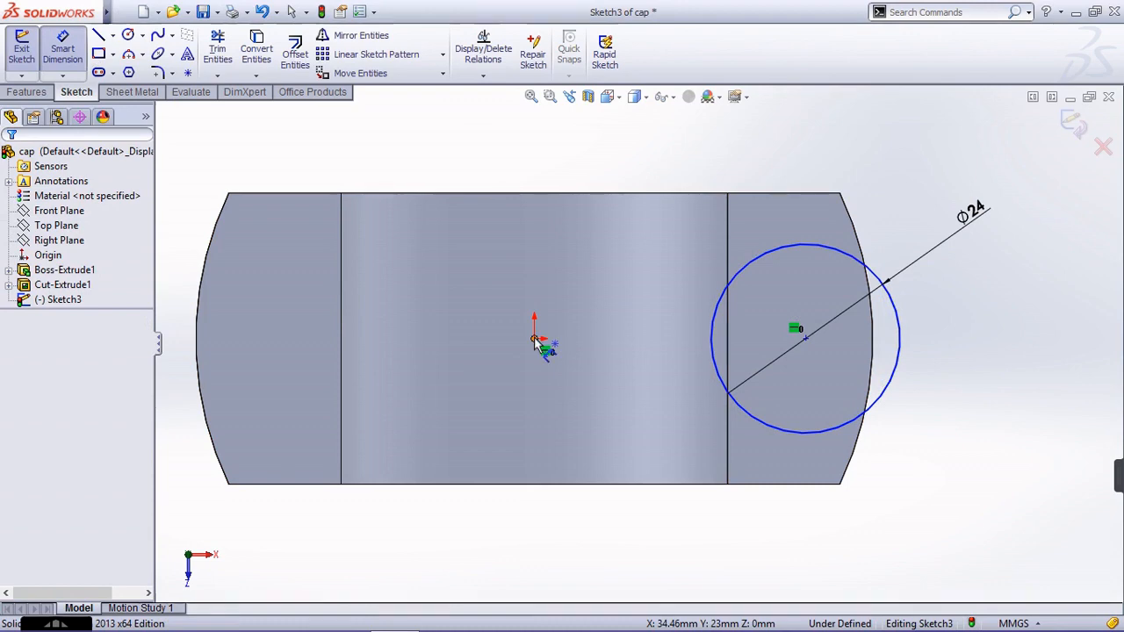
left_click(806, 339)
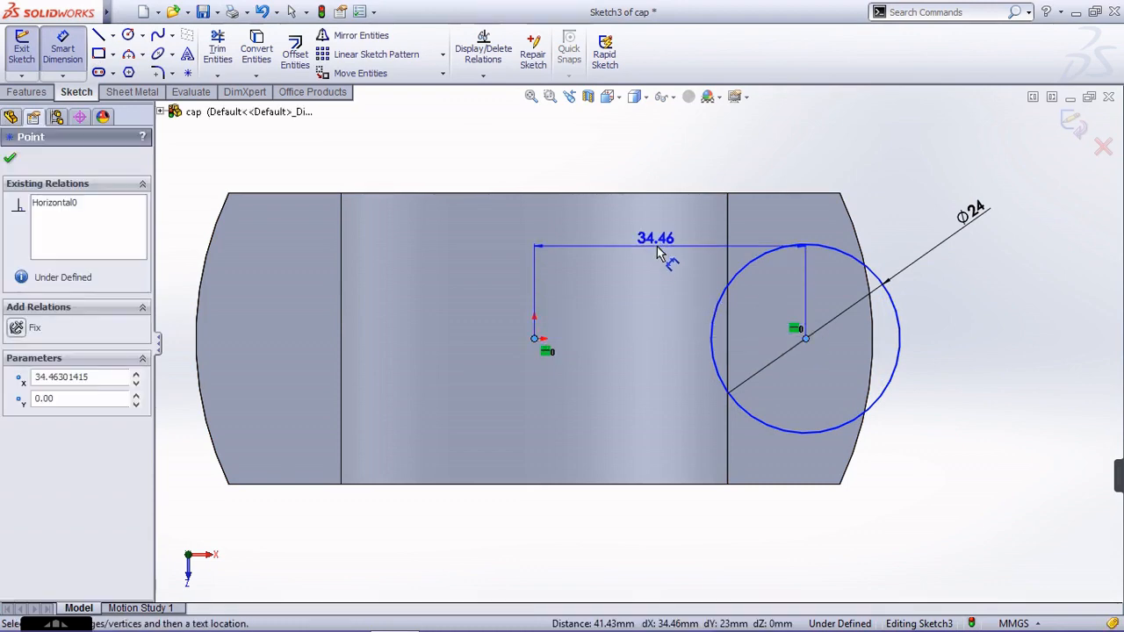
left_click(658, 250)
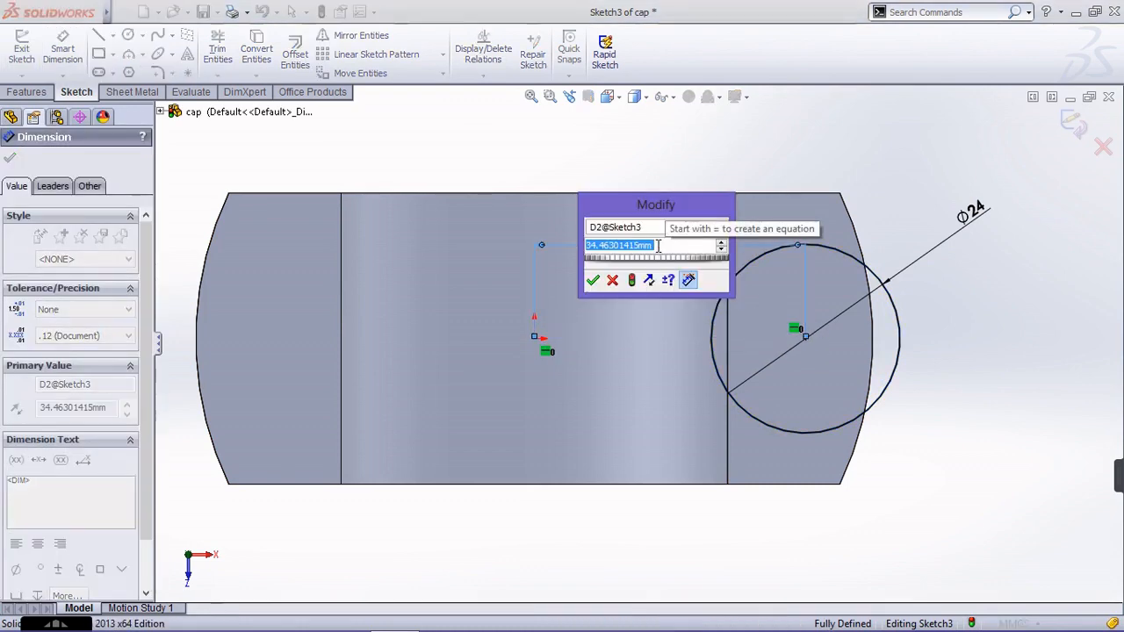
type("31")
key("Return")
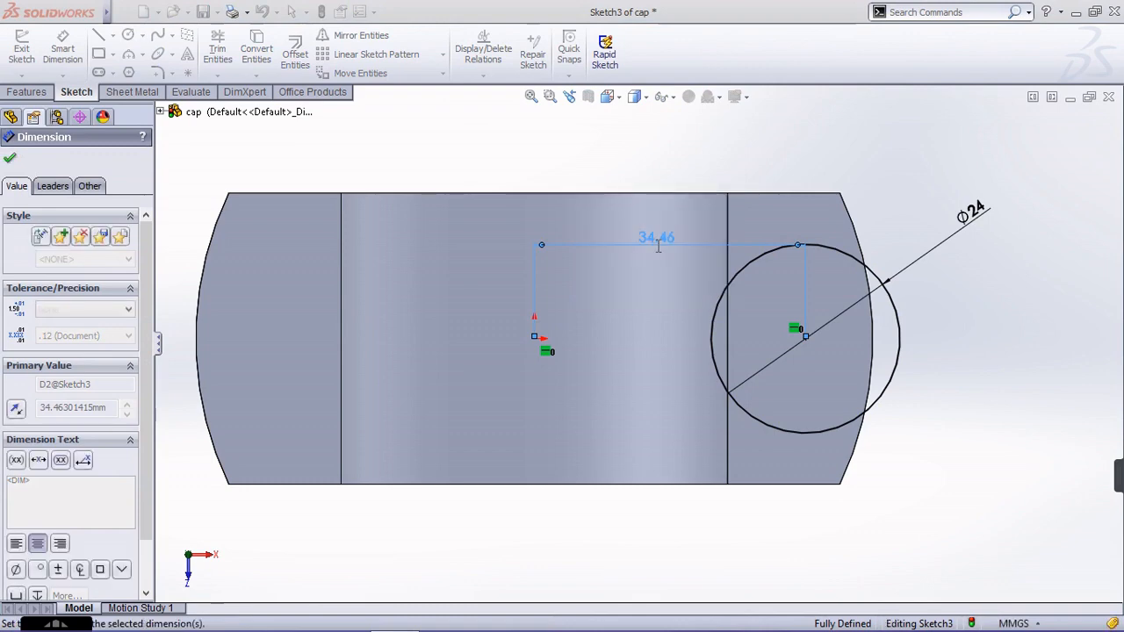
- Cut the flange circle upward from the flange face using Through All with the direction reversed, and save the part
left_click(1073, 124)
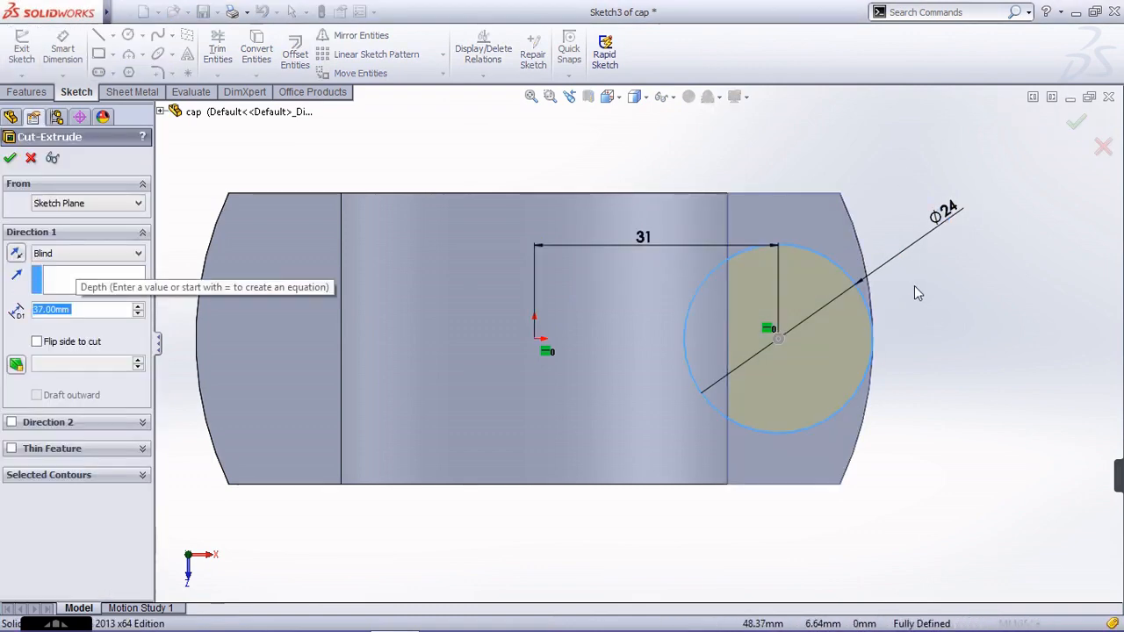
left_click(100, 255)
left_click(86, 280)
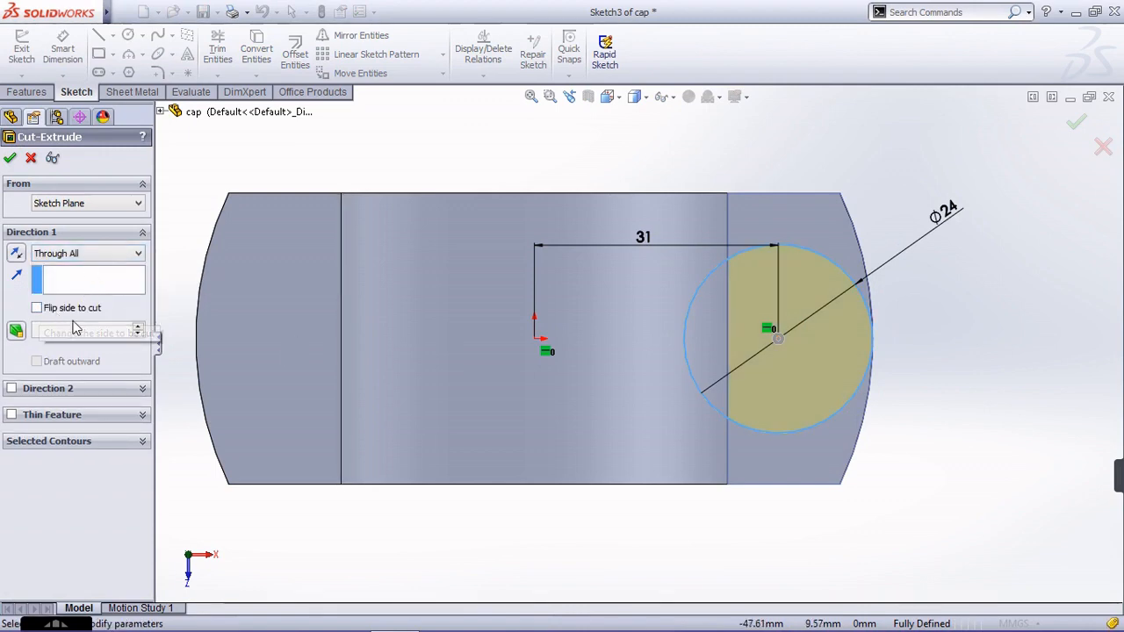
mouse_move(652, 293)
middle_mouse_down()
mouse_move(592, 125)
mouse_move(597, 149)
middle_mouse_up()
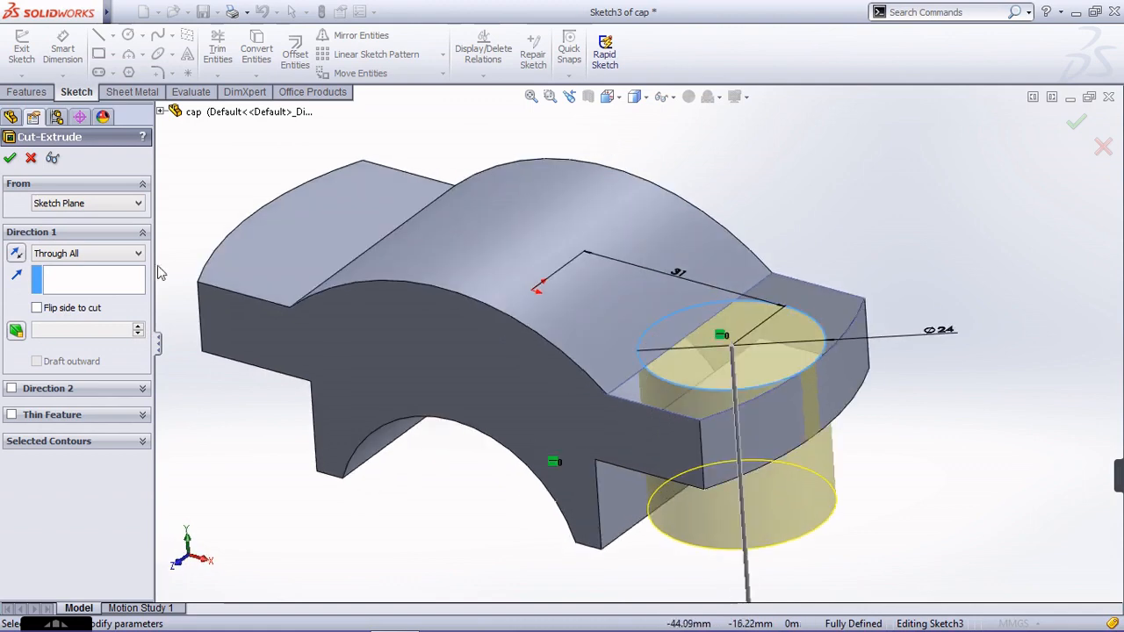
left_click(17, 254)
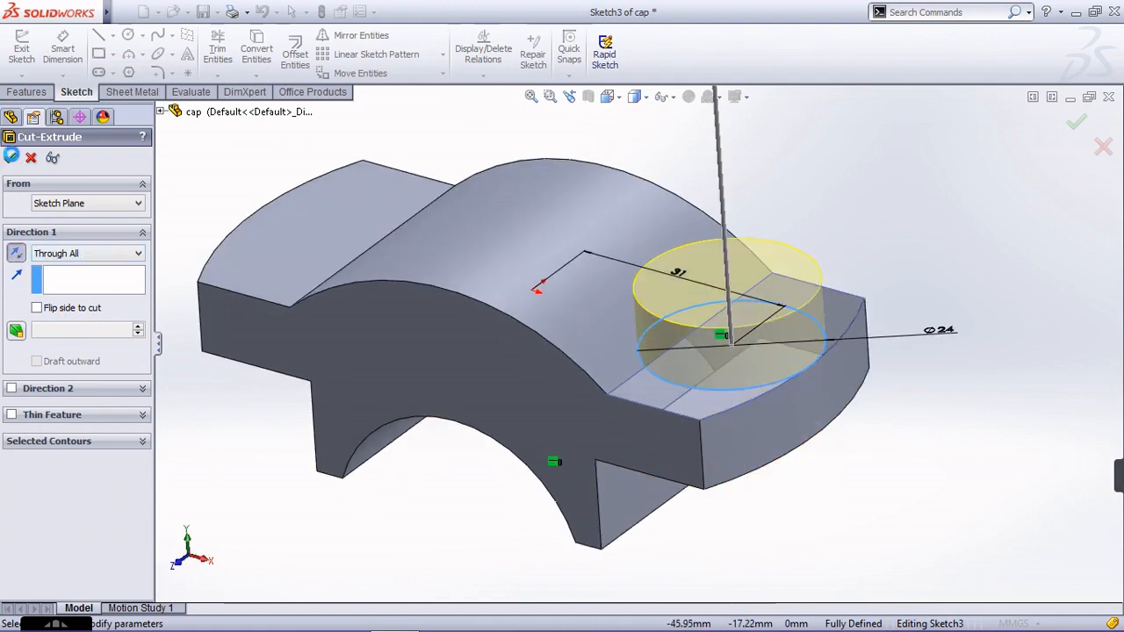
left_click(11, 155)
left_click(939, 379)
scroll(814, 352, "up", 3)
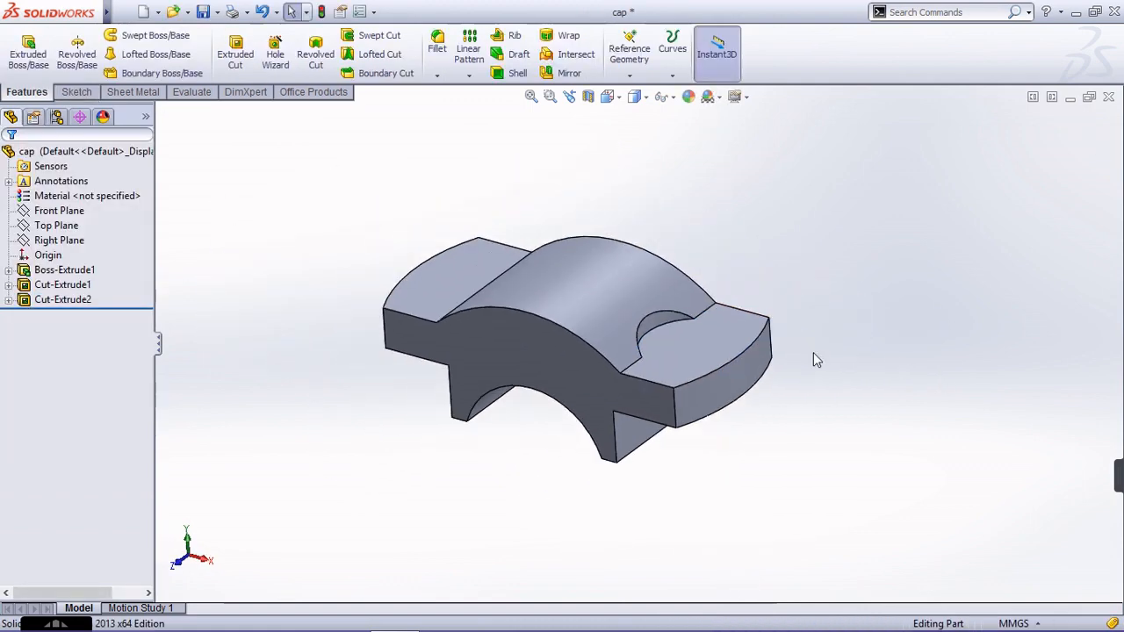
middle_click_drag(813, 352, 782, 361)
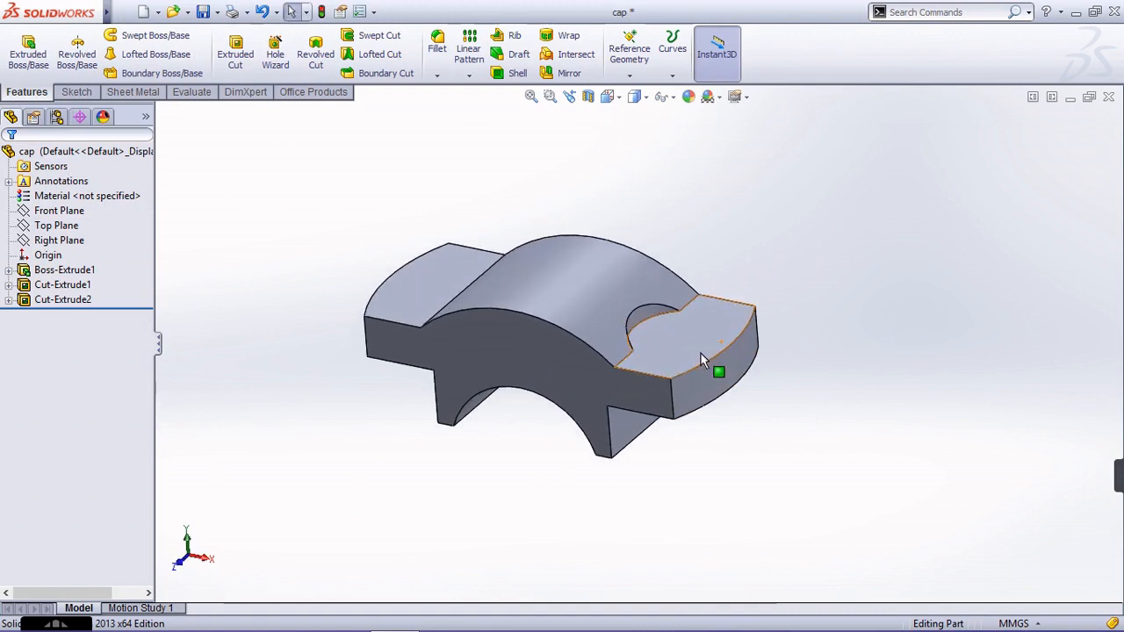
key("ctrl+s")
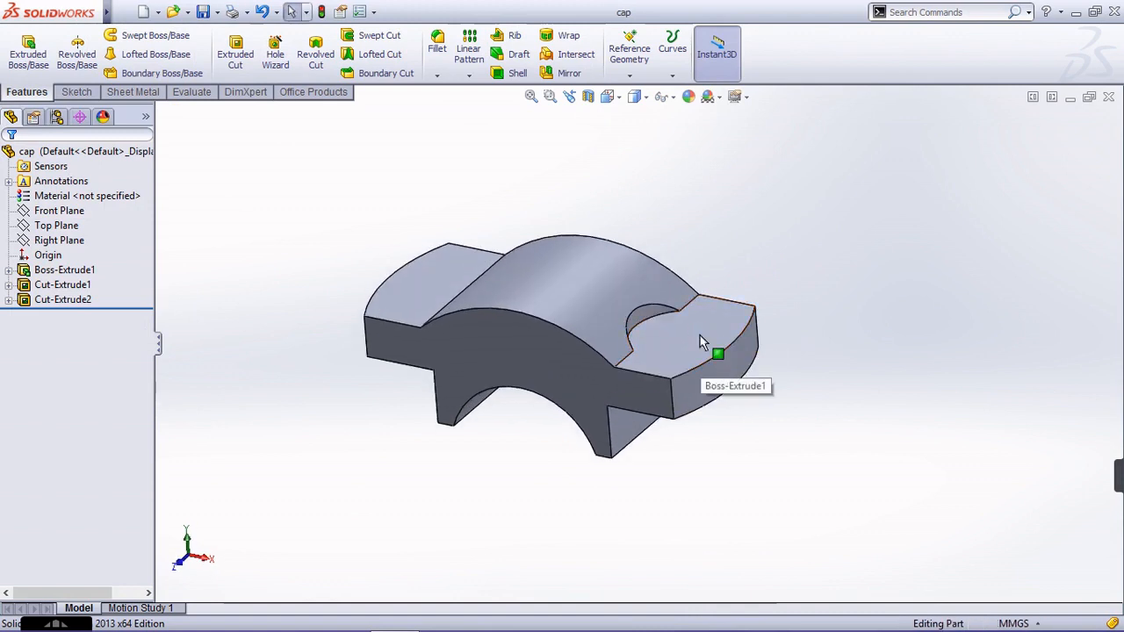
- Start an ISO dowel hole with the Hole Wizard and place it on the notched flange's top face, concentric with the circular cut
key("ctrl+7")
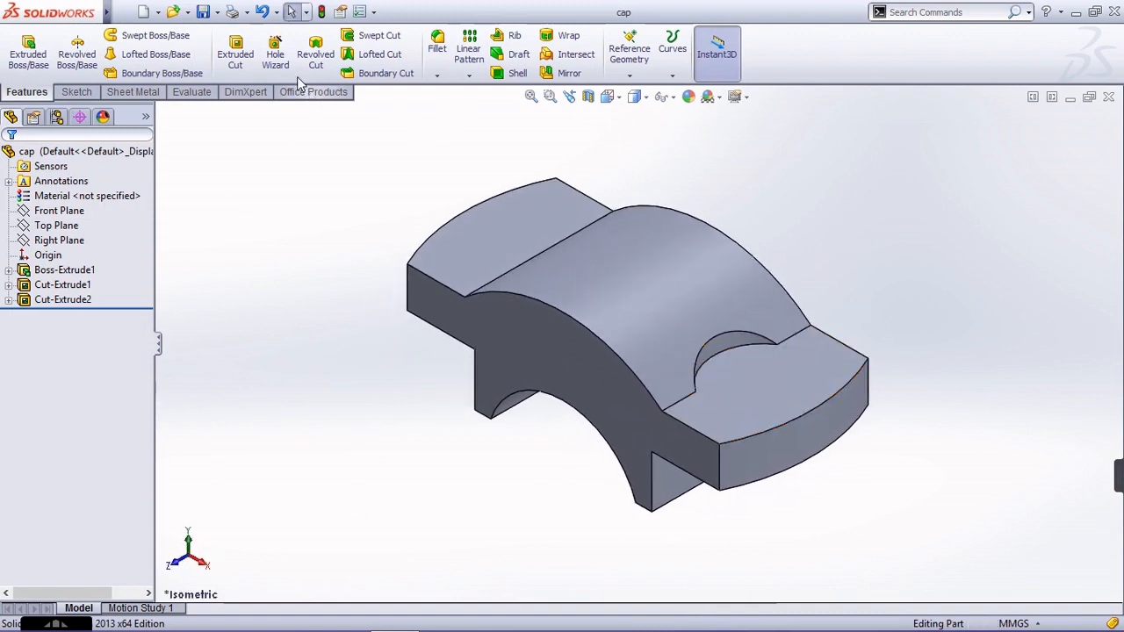
left_click(277, 55)
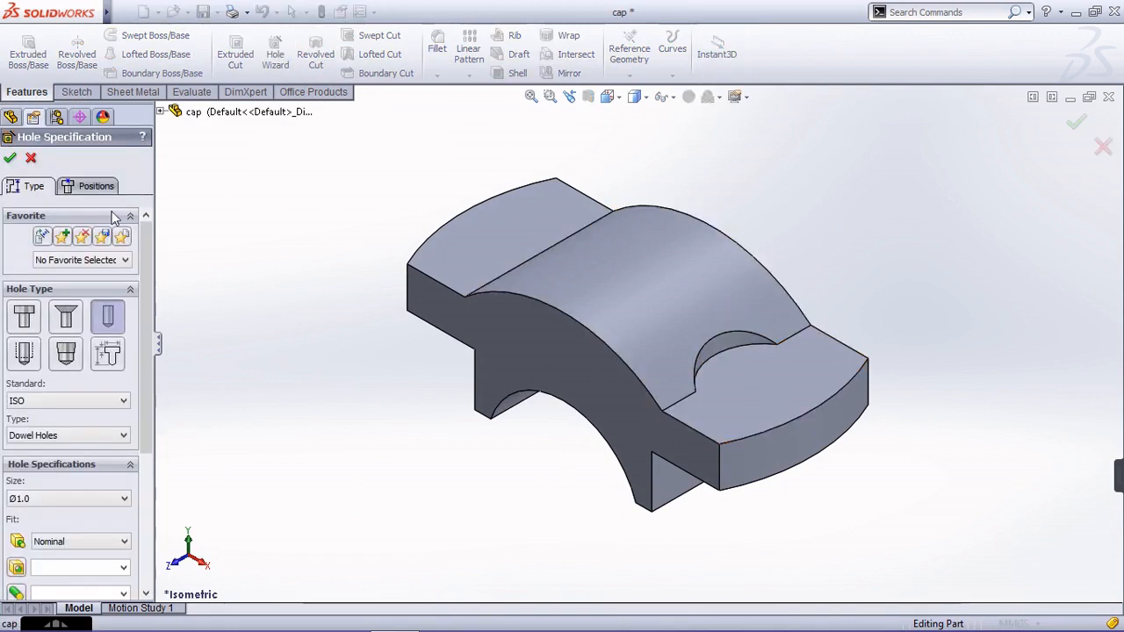
left_click(95, 186)
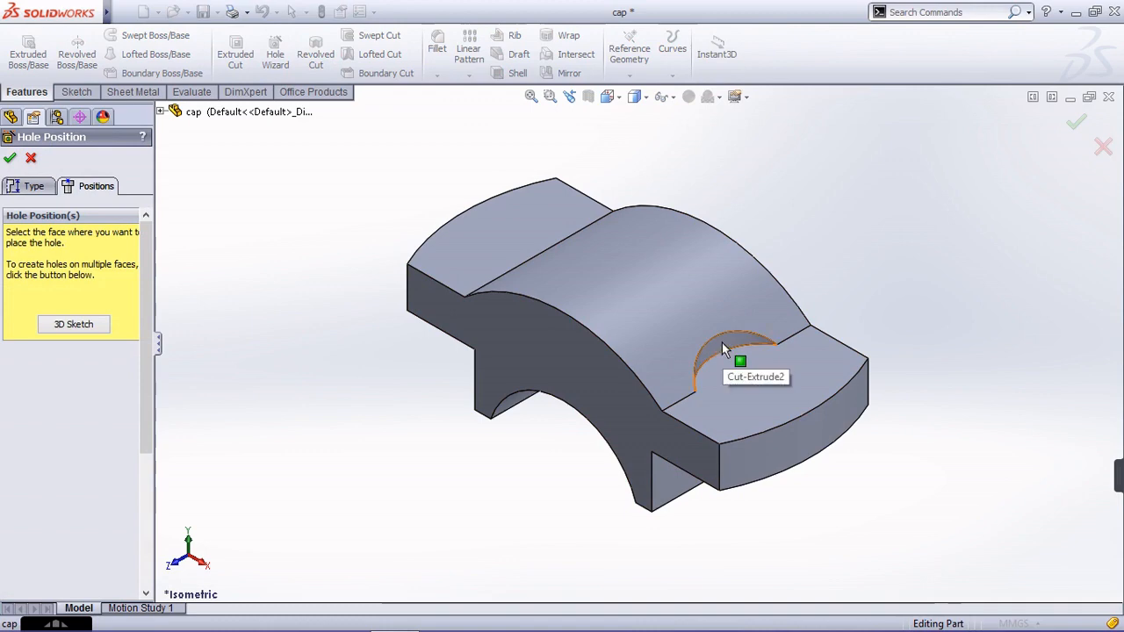
left_click(765, 384)
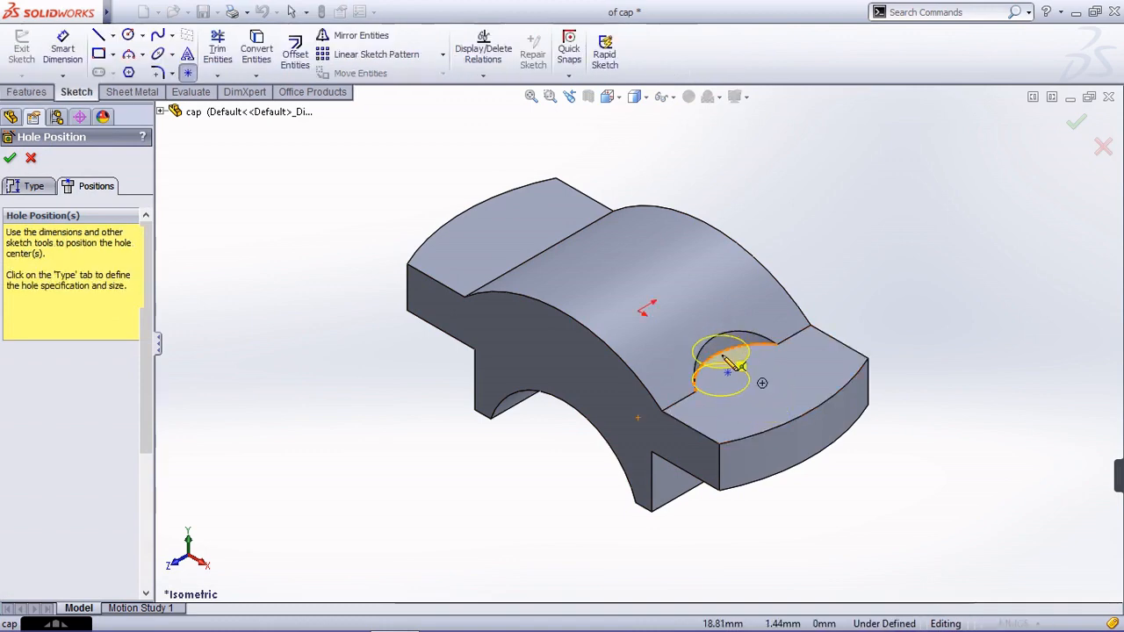
middle_click_drag(728, 375, 764, 399)
left_click(775, 396)
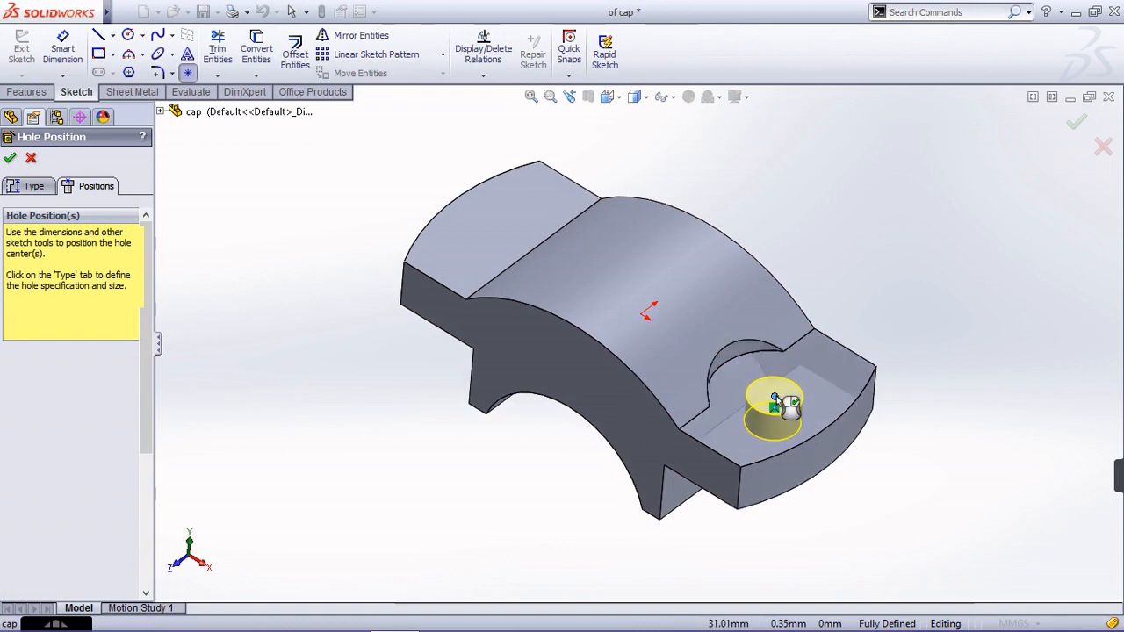
- Finish the dowel hole with a custom diameter of 10 mm and a Through All end condition
left_click(34, 186)
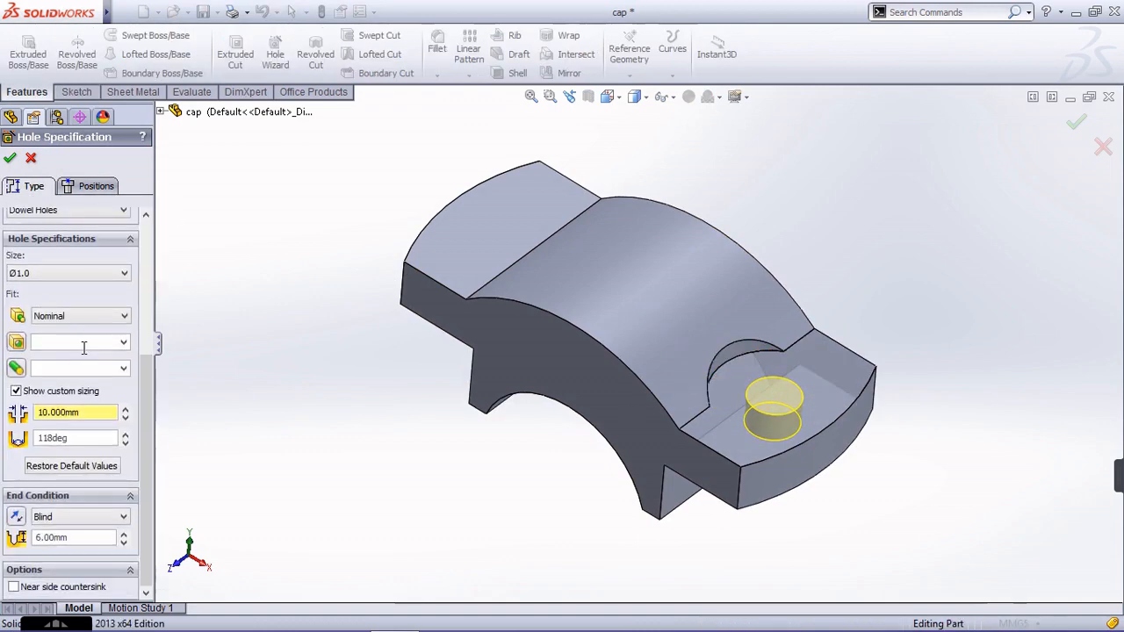
left_click_drag(93, 415, 59, 417)
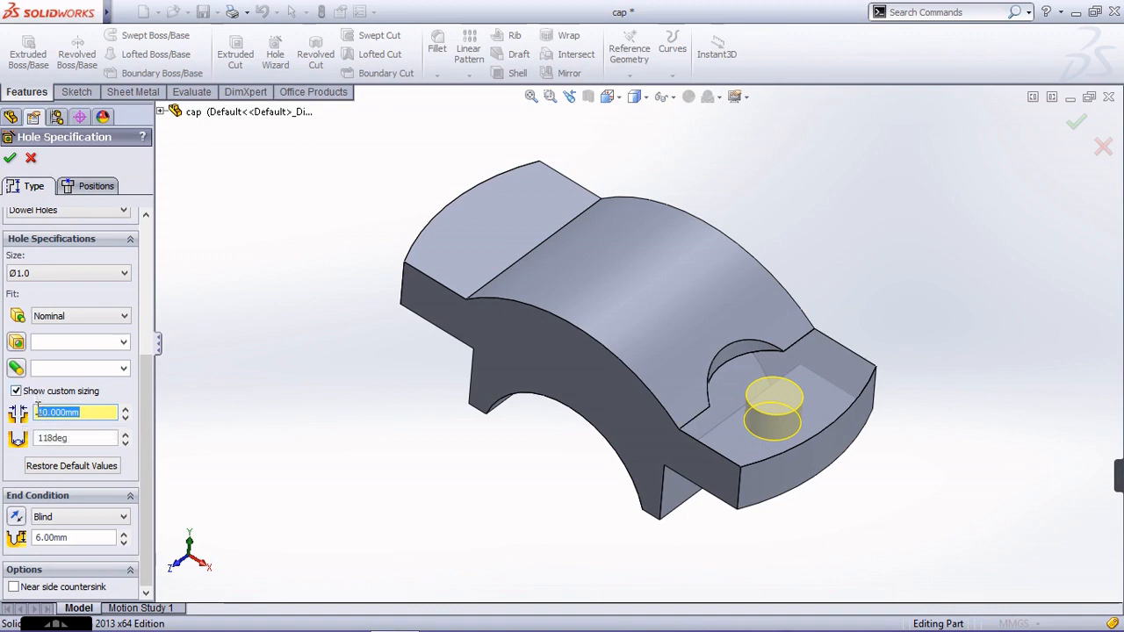
left_click(72, 518)
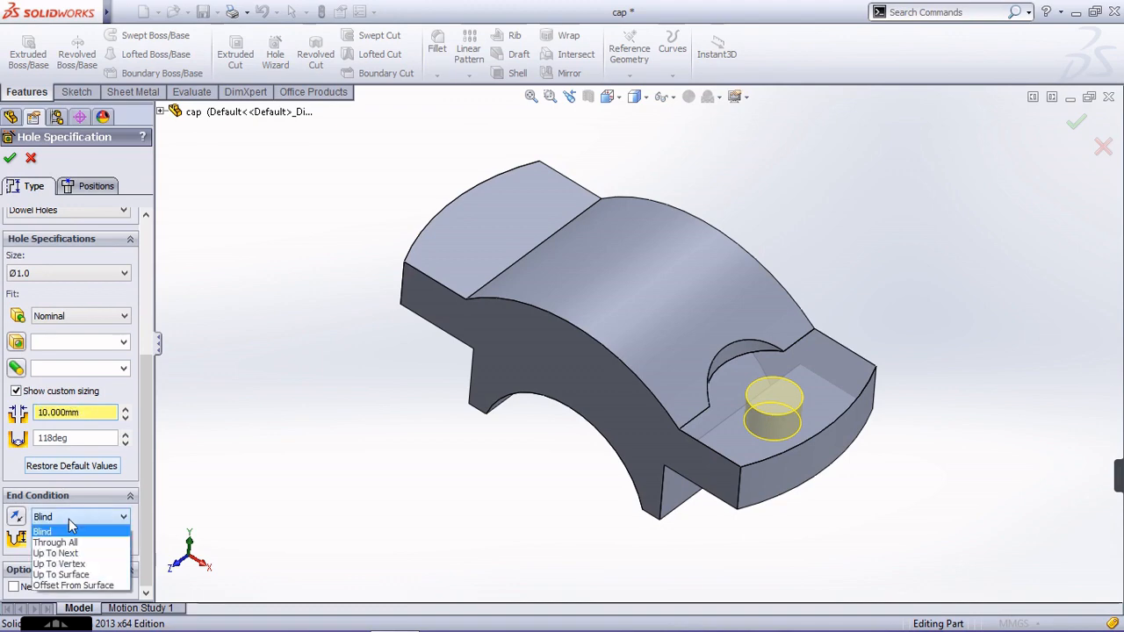
left_click(58, 543)
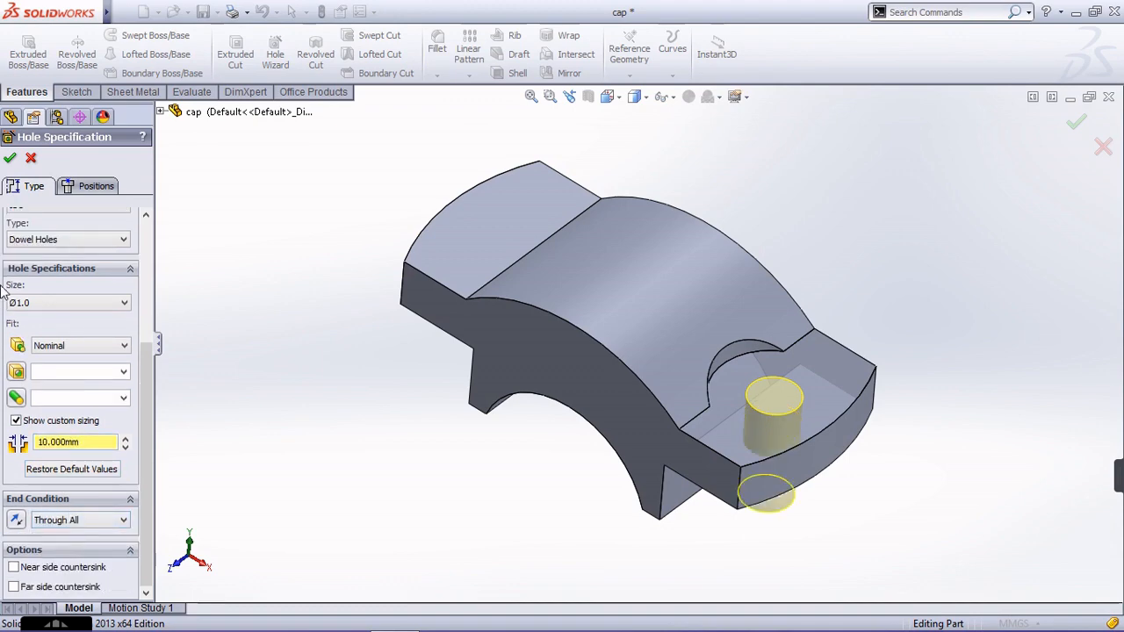
left_click(11, 159)
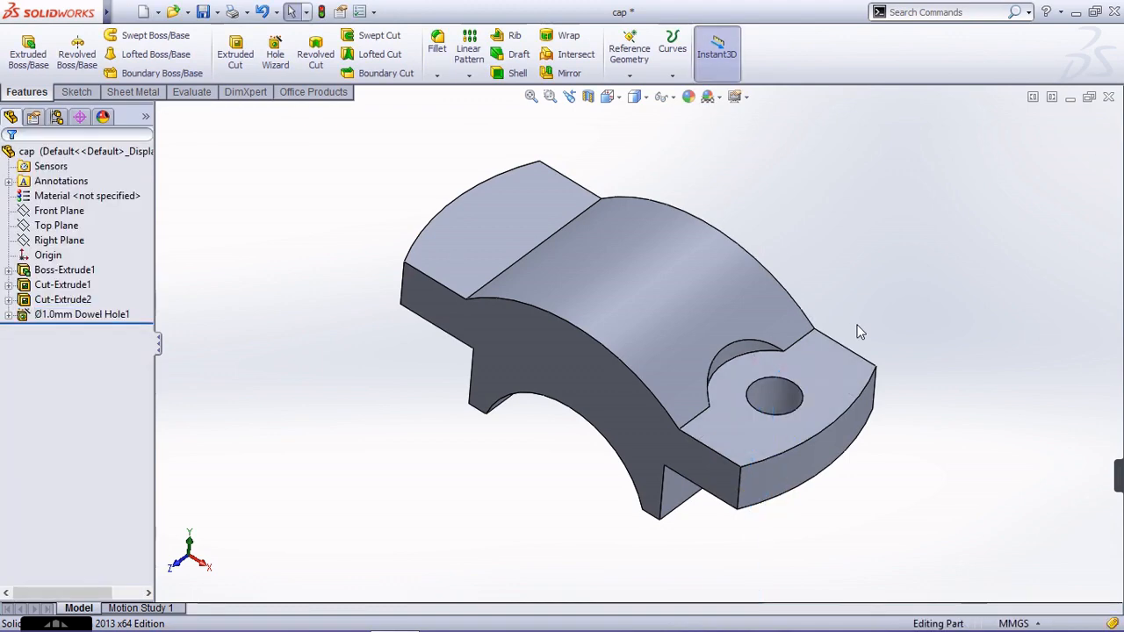
- Mirror the flange's circular cut and dowel hole about the Right Plane, and save the part
middle_click_drag(786, 326, 832, 283)
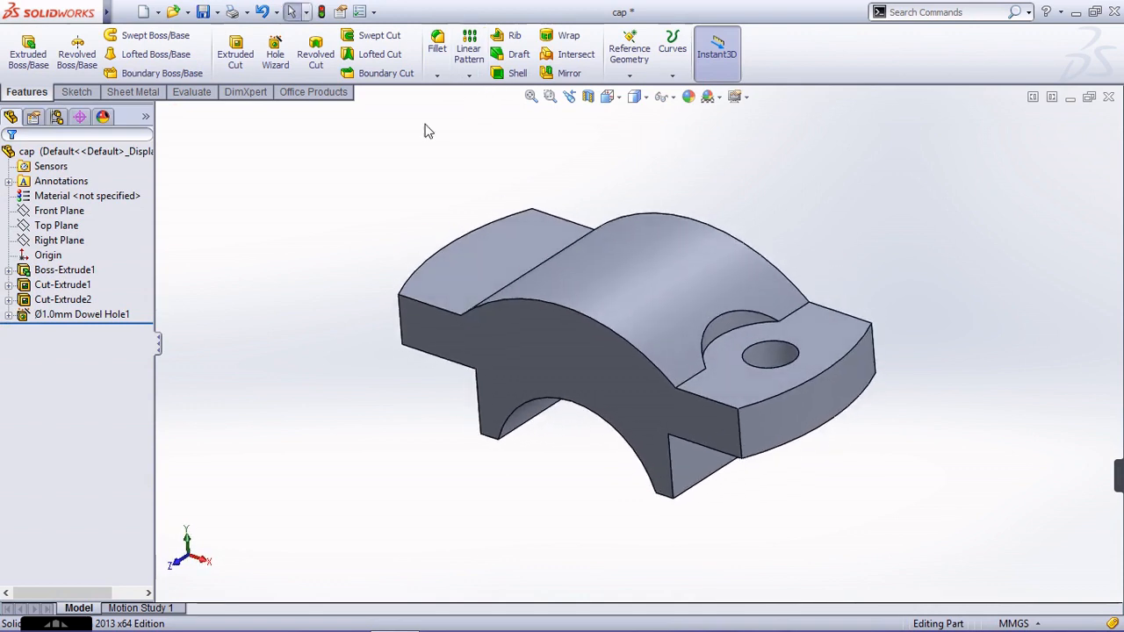
left_click(567, 74)
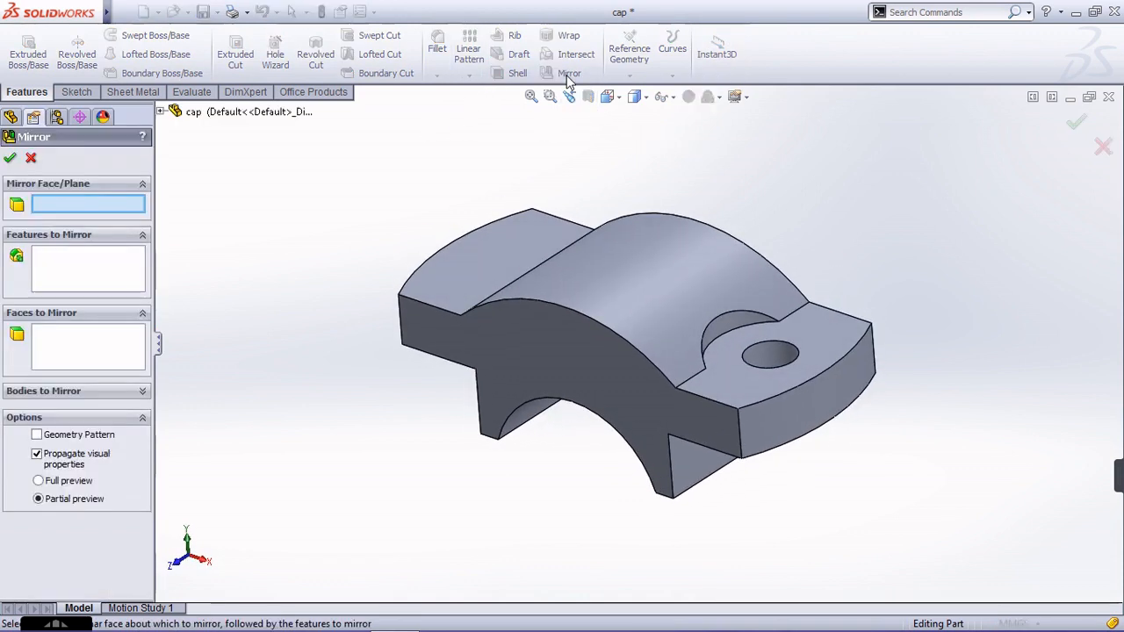
left_click(162, 112)
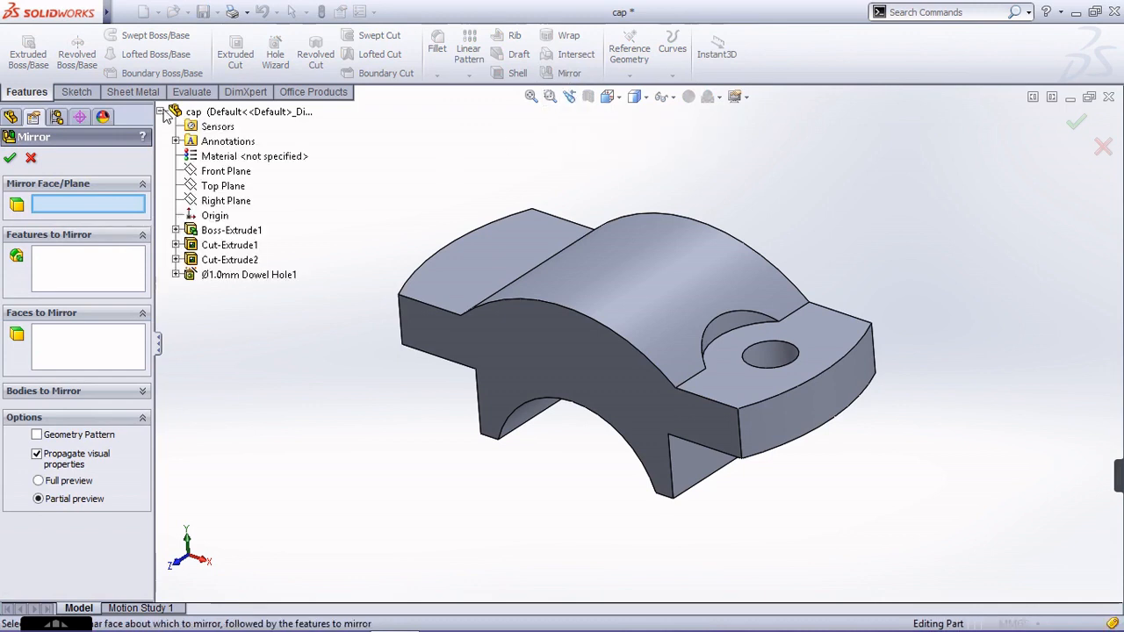
left_click(216, 201)
left_click(104, 345)
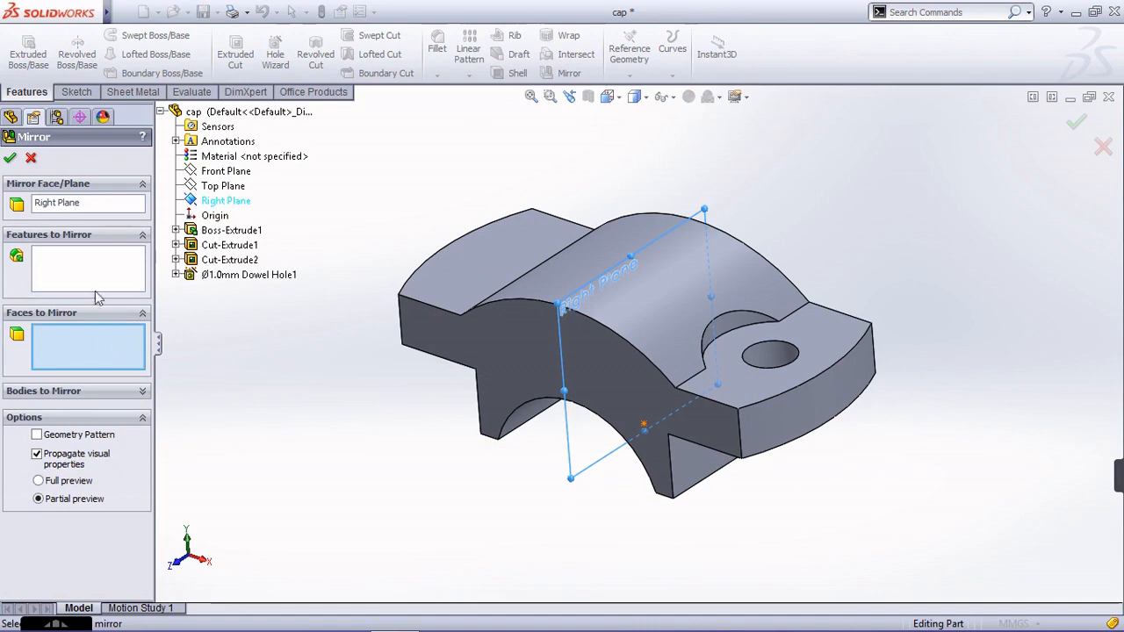
left_click(101, 273)
left_click(229, 262)
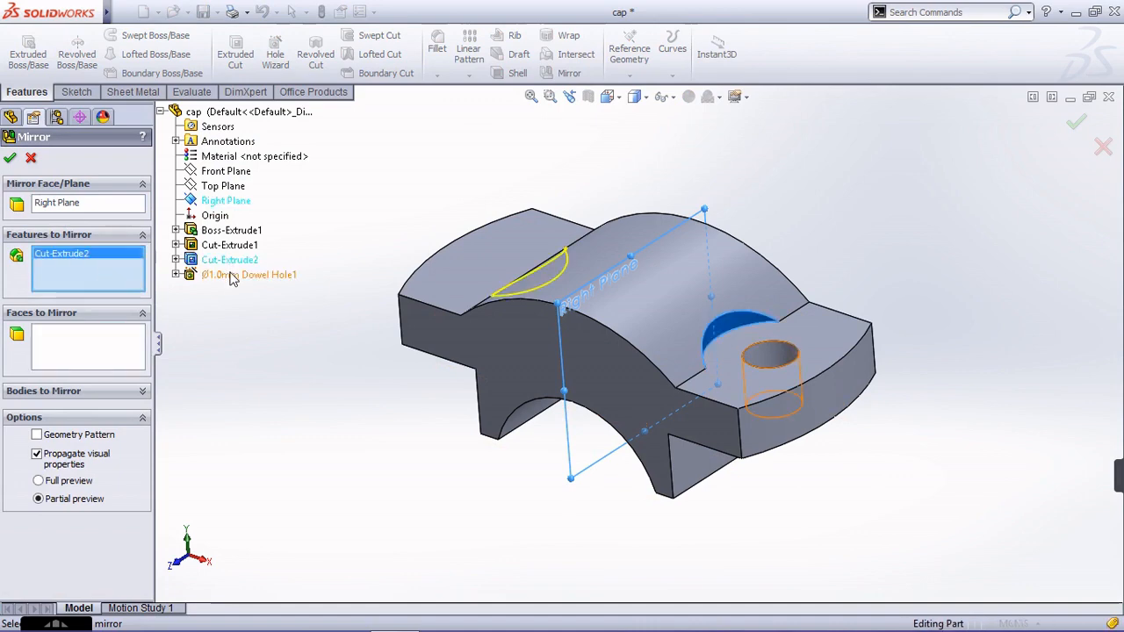
left_click(234, 275)
left_click(11, 159)
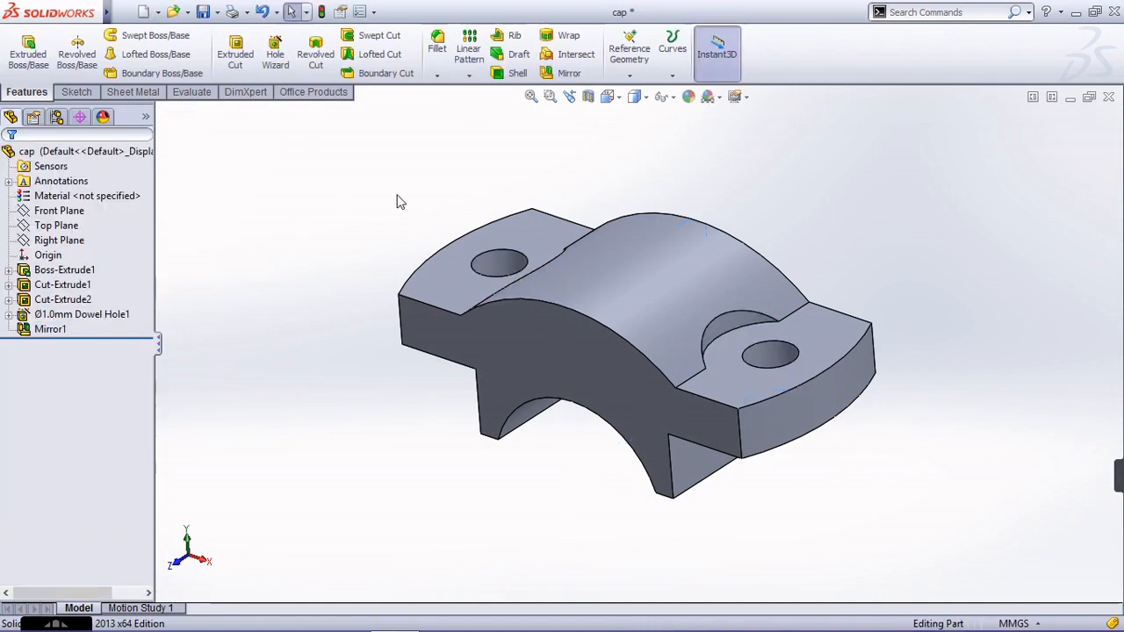
key("ctrl+7")
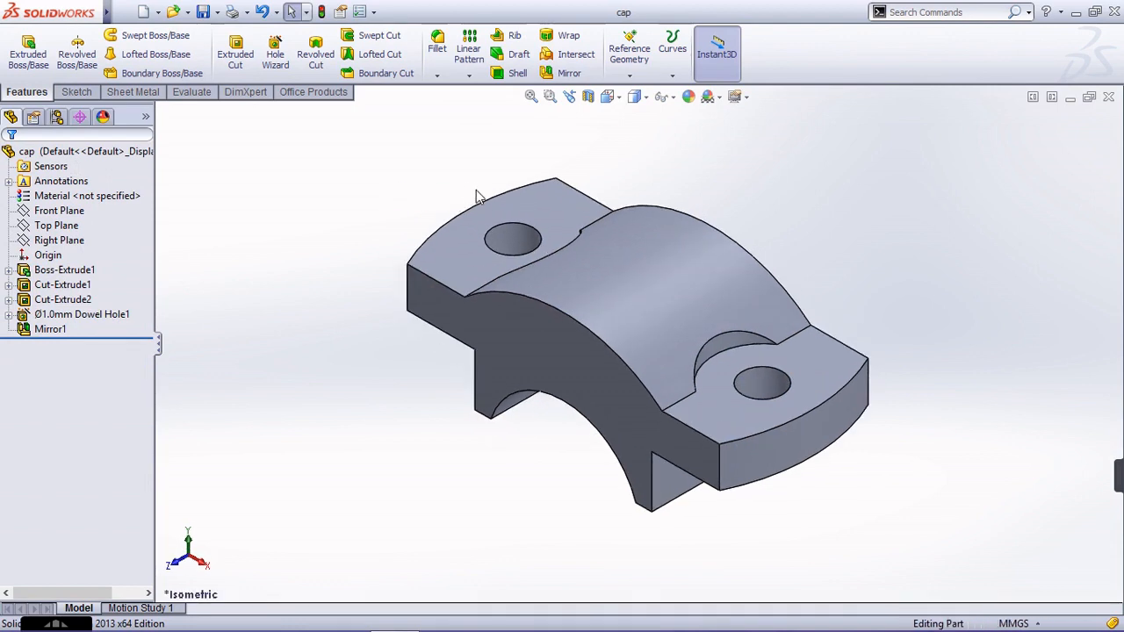
- Create a horizontal reference plane tangent to the top of the cap's central arched face
left_click(630, 74)
left_click(646, 93)
left_click(633, 258)
left_click(11, 161)
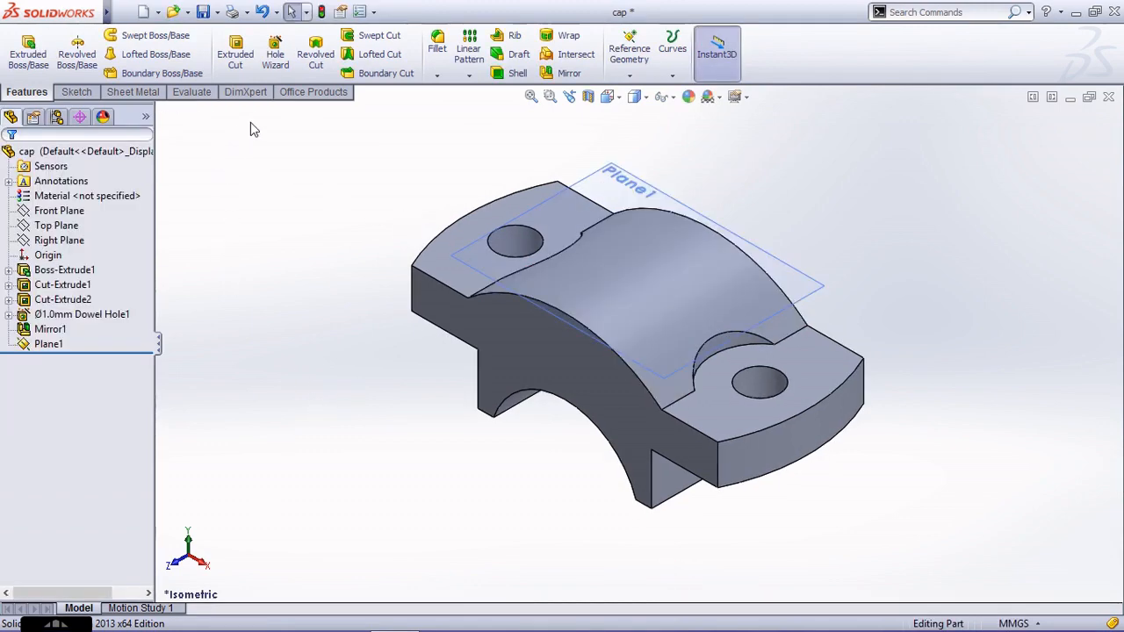
- Start another Hole Wizard hole on the new reference plane and place its centre at the origin
left_click(276, 56)
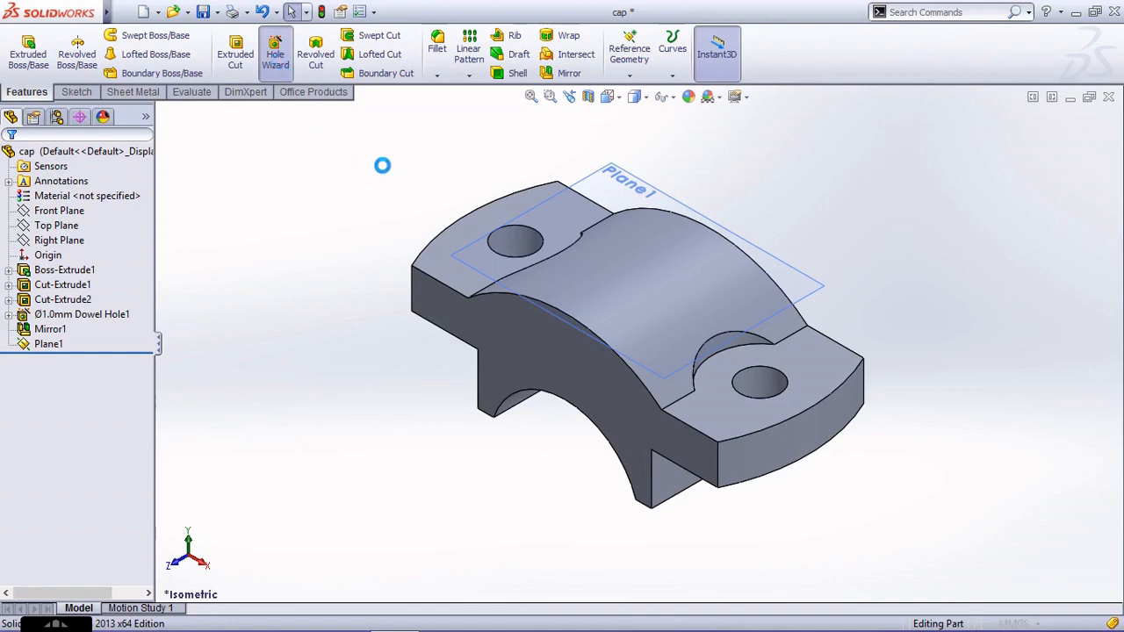
left_click(88, 187)
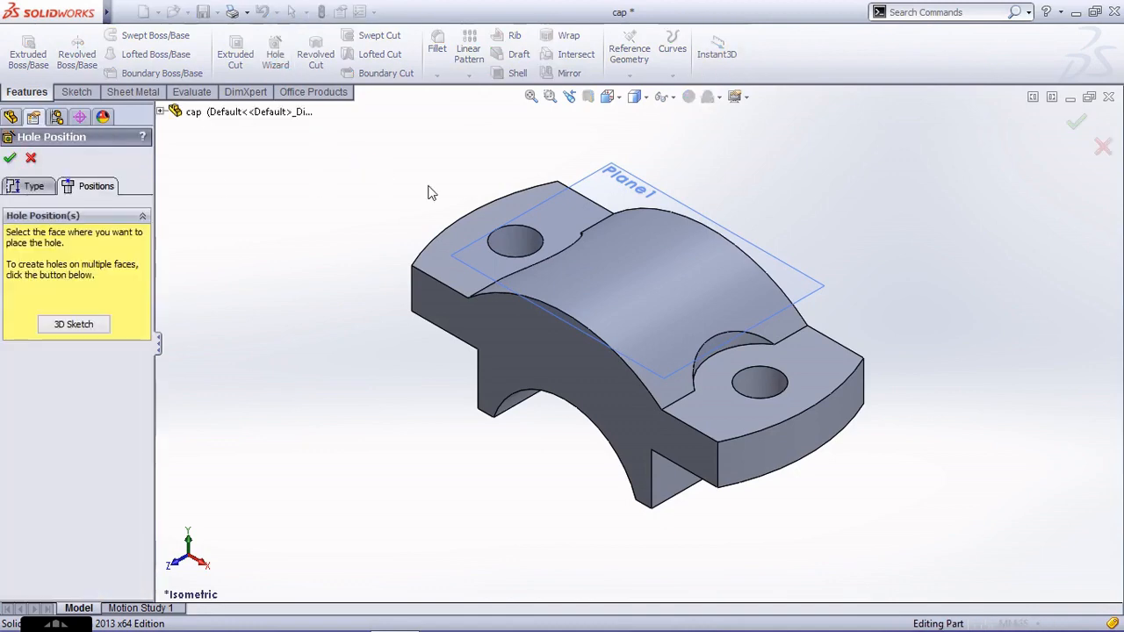
left_click(634, 184)
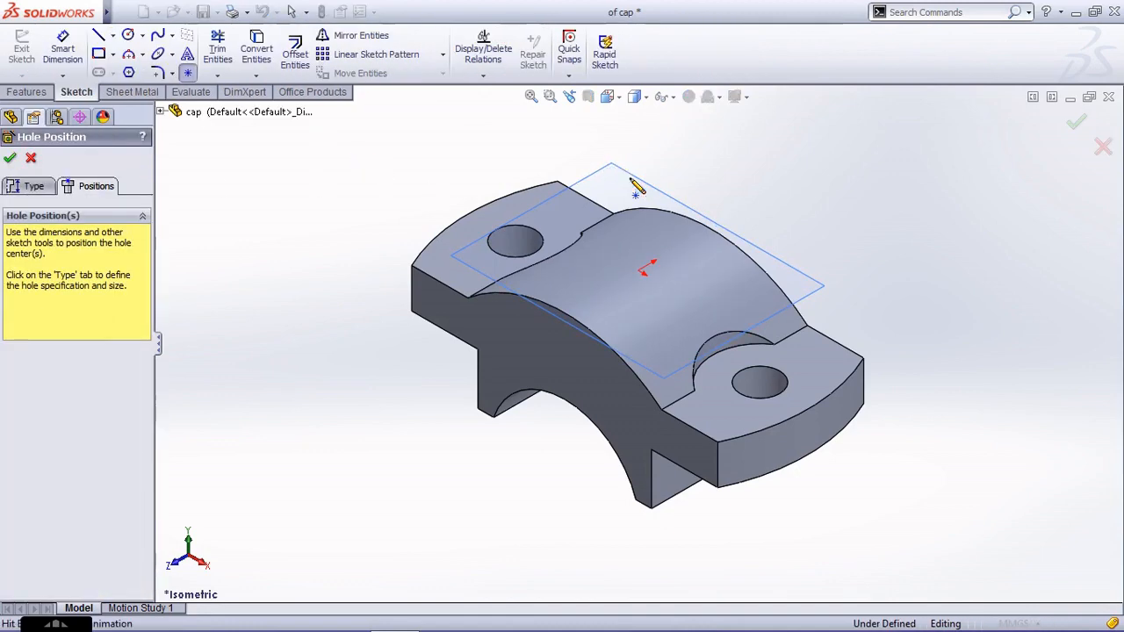
left_click(637, 343)
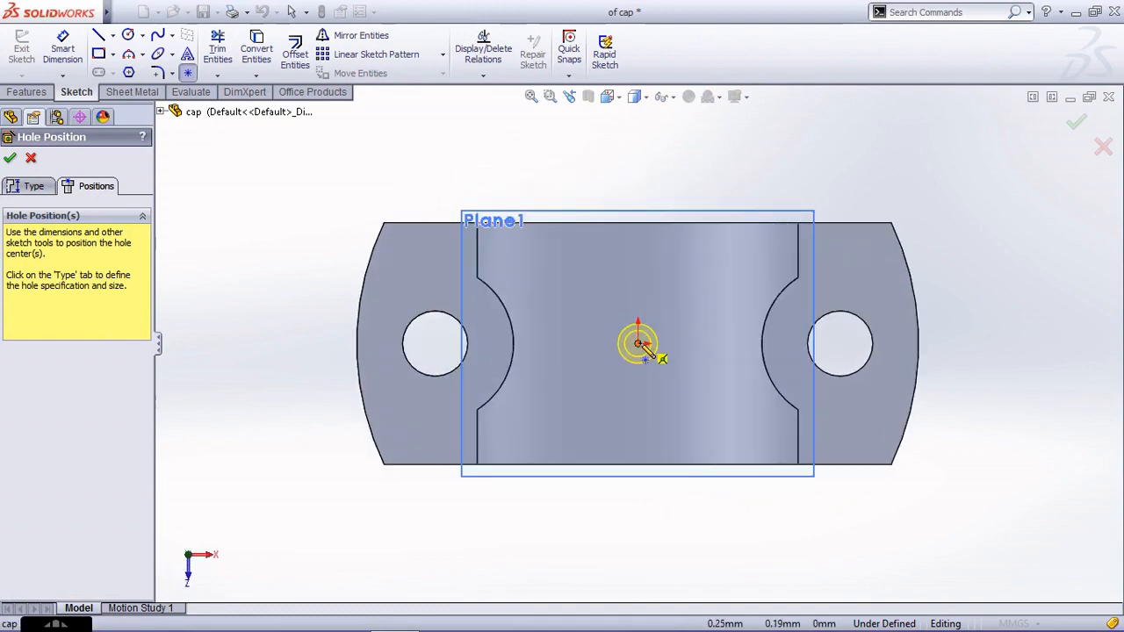
- Finish the central counterbore hole with a 4 mm hole diameter, 6 mm counterbore diameter, 13 mm counterbore depth and Through All end condition
left_click(40, 190)
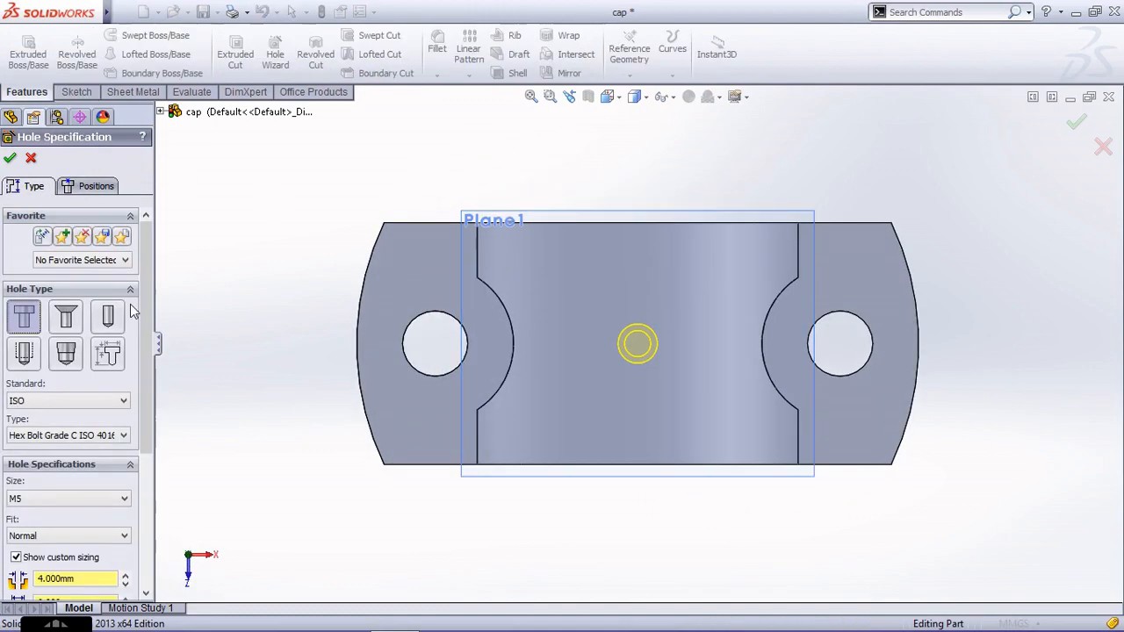
scroll(101, 378, "down", 6)
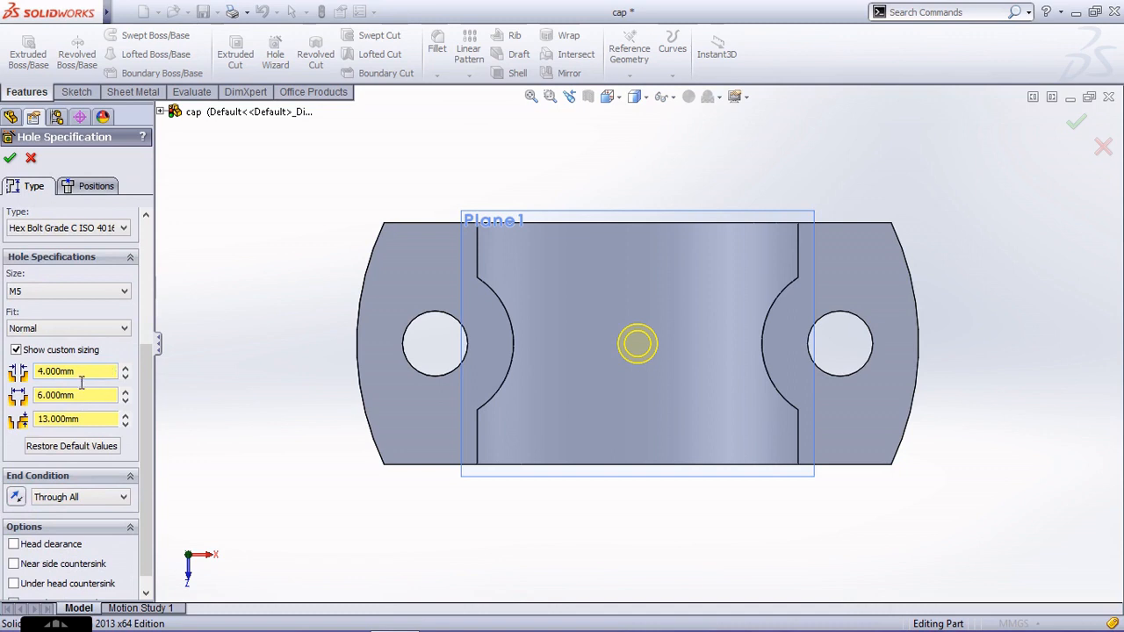
scroll(81, 376, "down", 1)
double_click(86, 355)
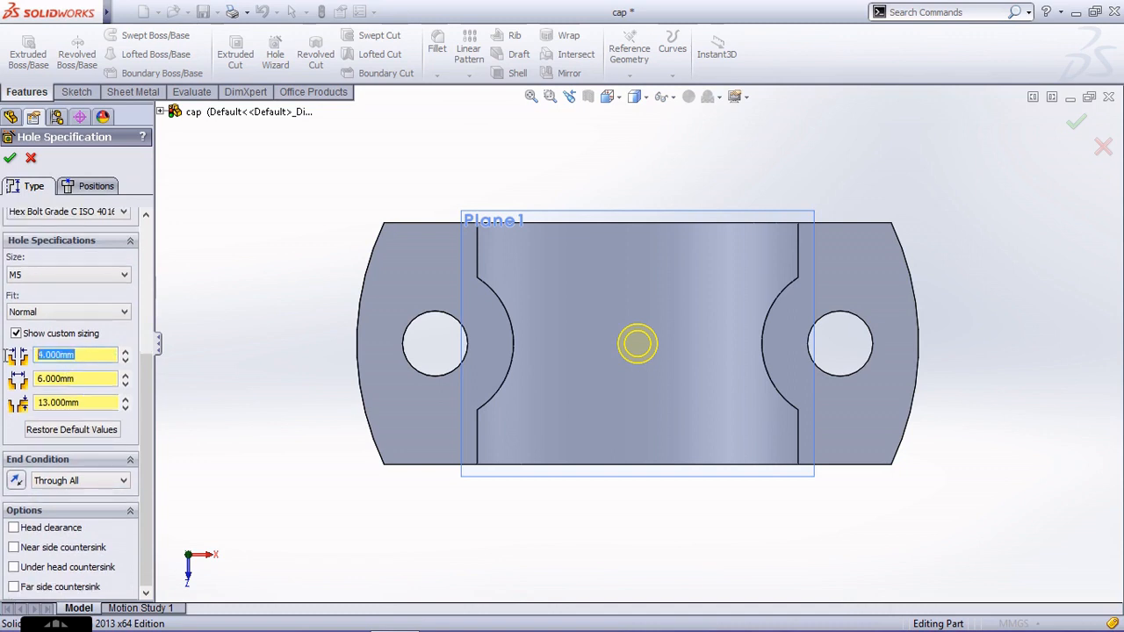
double_click(87, 382)
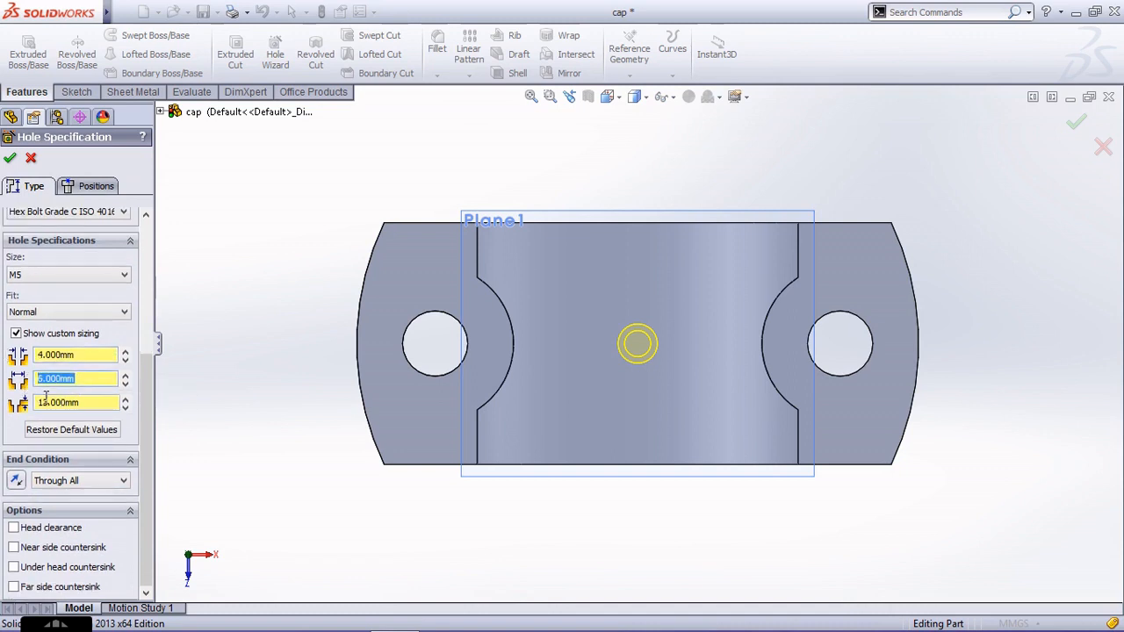
type("6")
double_click(91, 402)
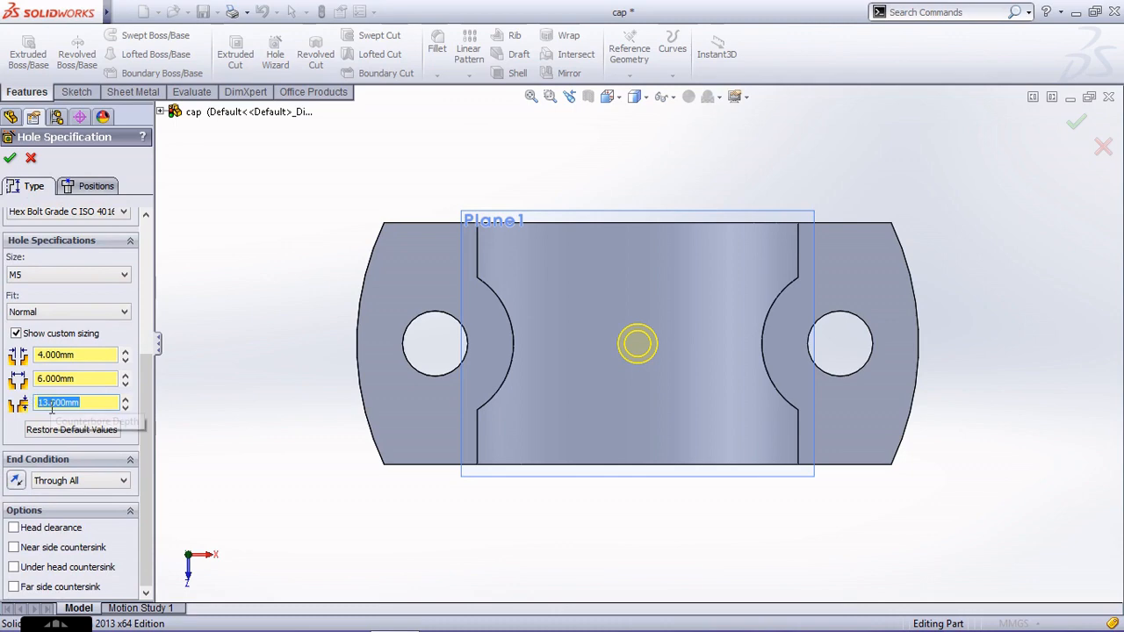
left_click(10, 158)
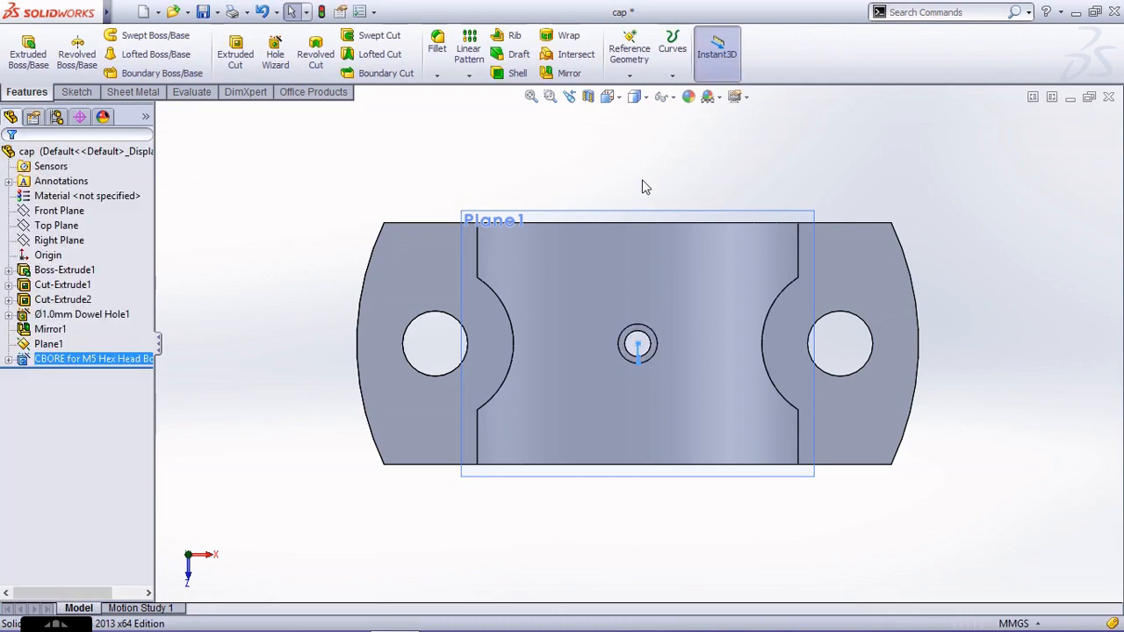
- Return to the isometric view, hide the reference plane above the arch, and save the part
key("ctrl+7")
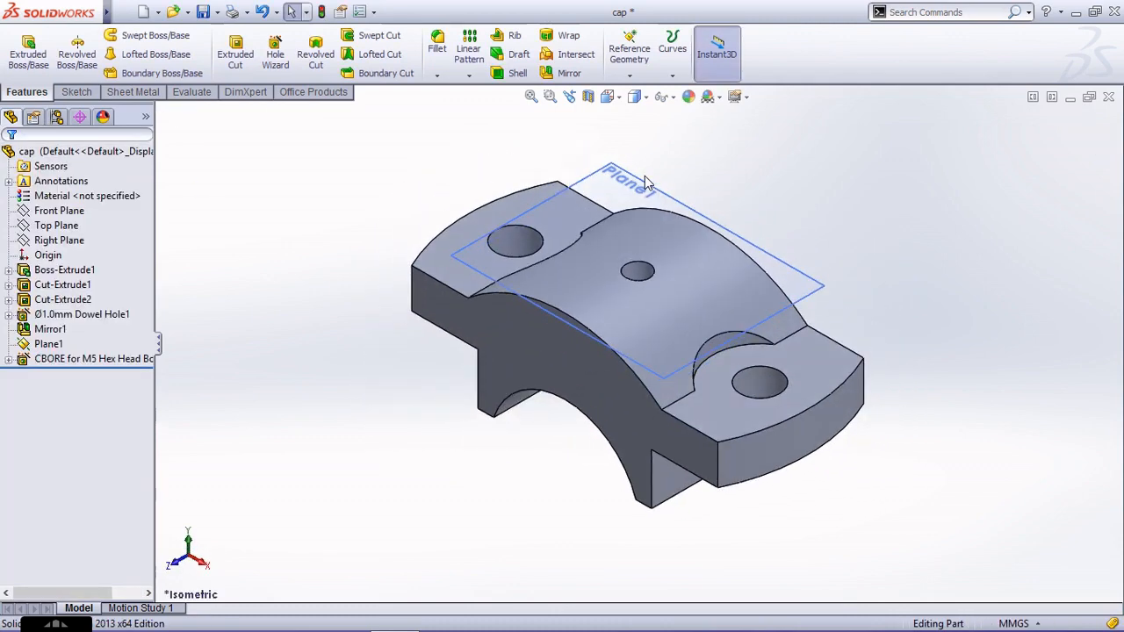
left_click(48, 344)
left_click(73, 318)
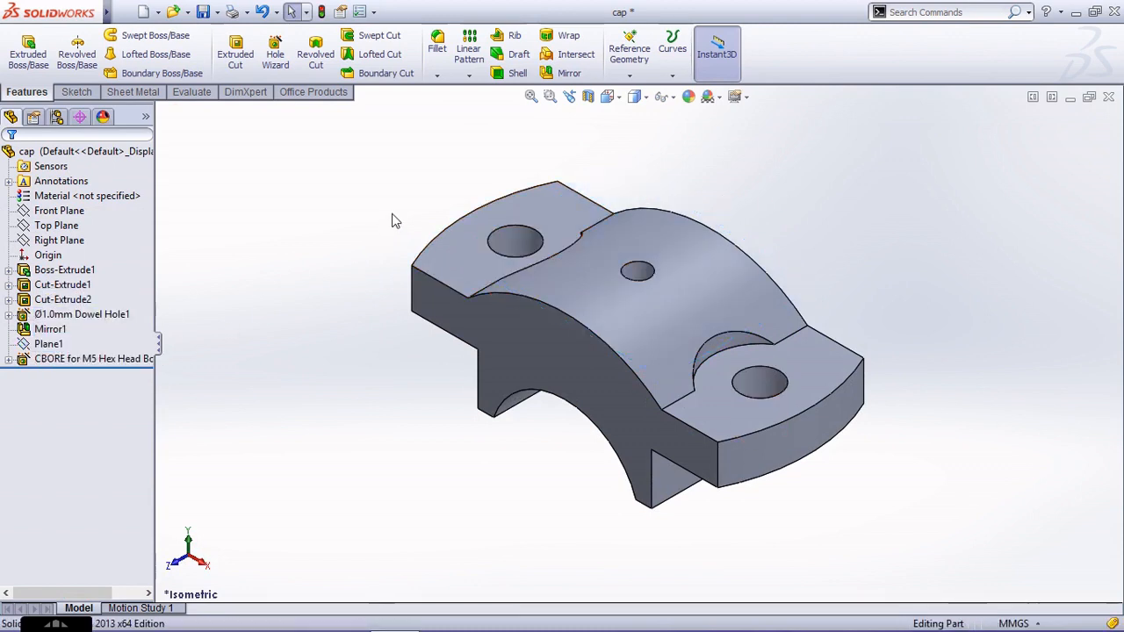
key("ctrl+s")
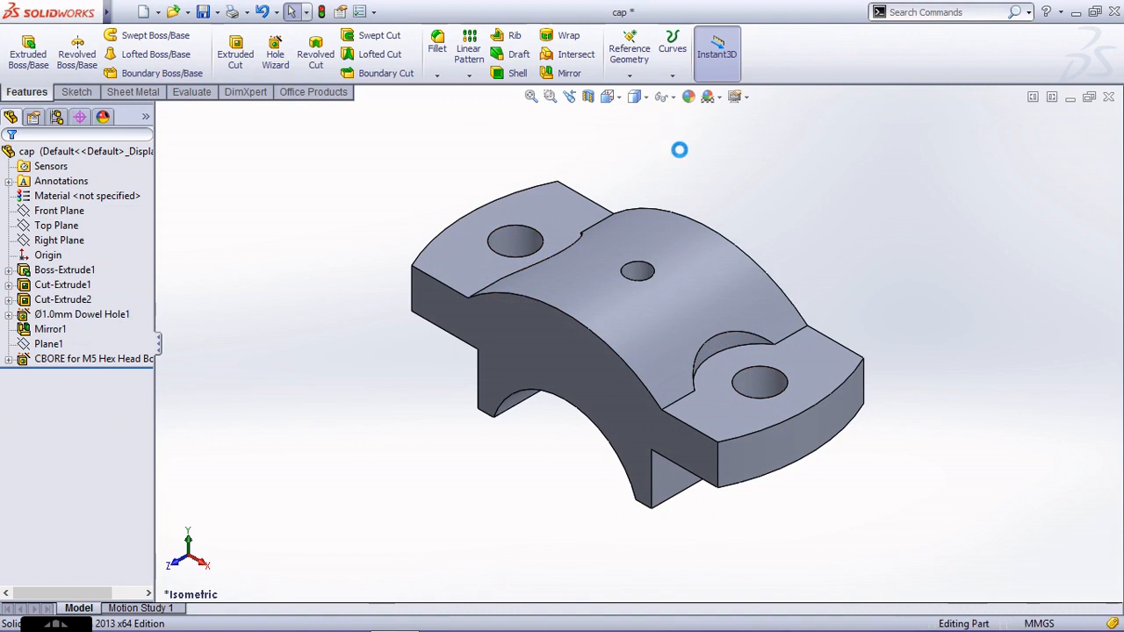
- Examine the cap's internal hole profiles normal to its front face with hidden lines visible, restoring shaded with edges and the isometric view
middle_click_drag(706, 178, 653, 316)
left_click(650, 316)
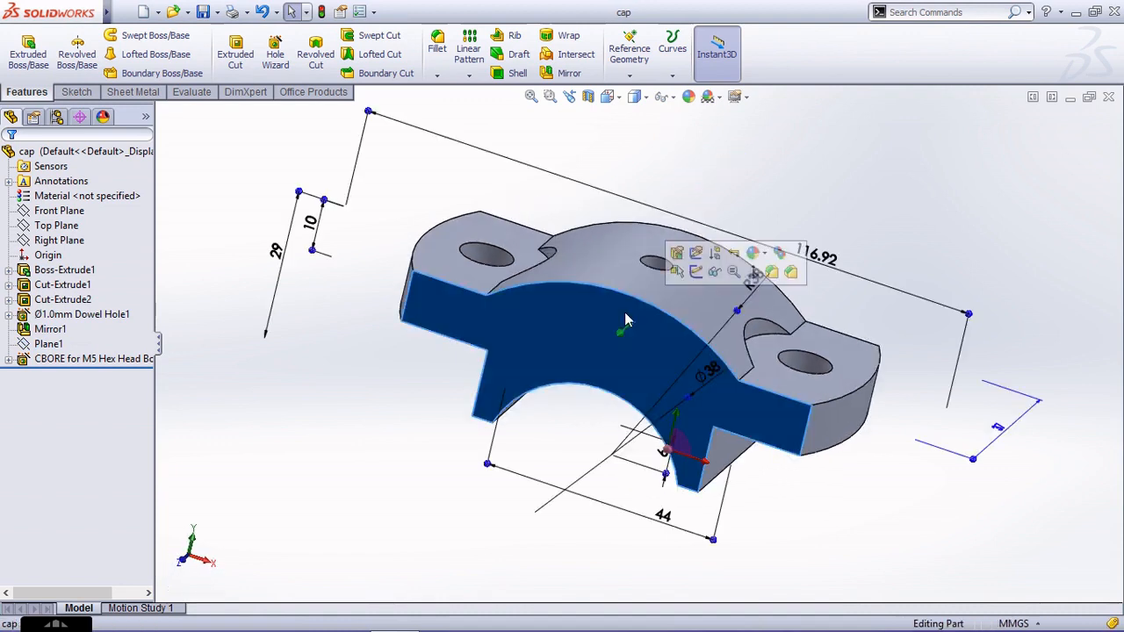
key("ctrl+8")
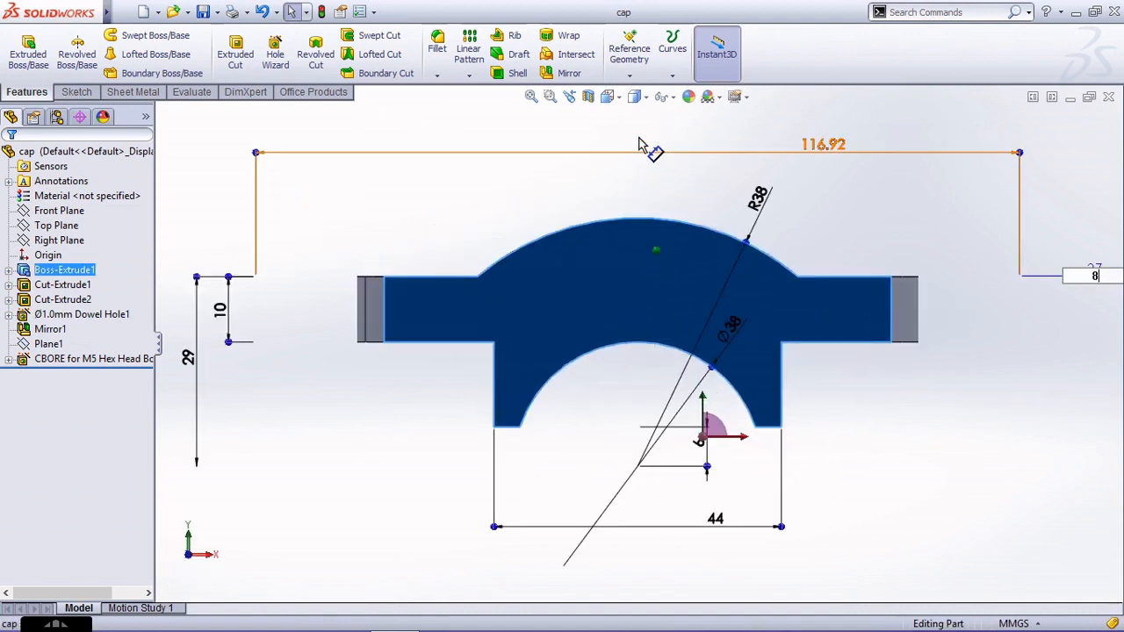
left_click(646, 118)
left_click(637, 96)
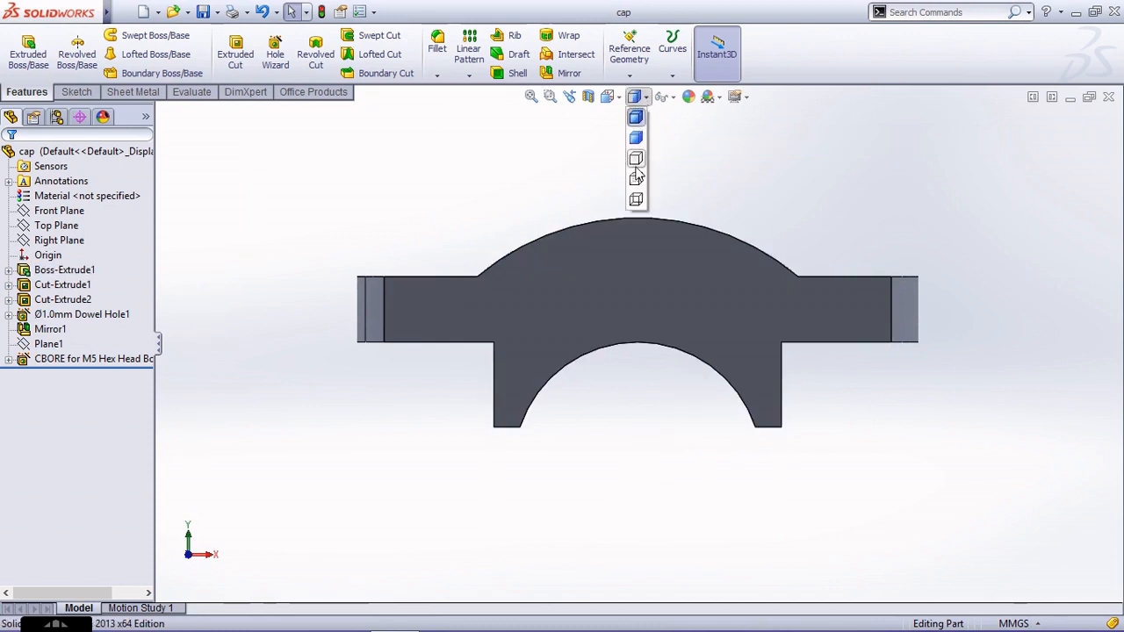
left_click(637, 180)
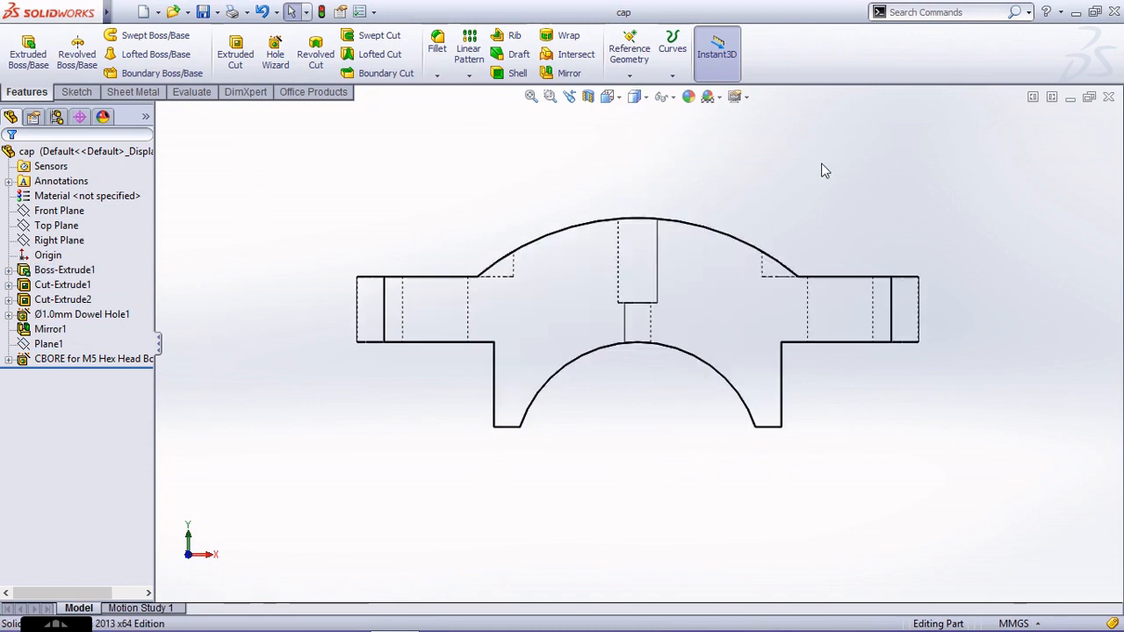
left_click(642, 97)
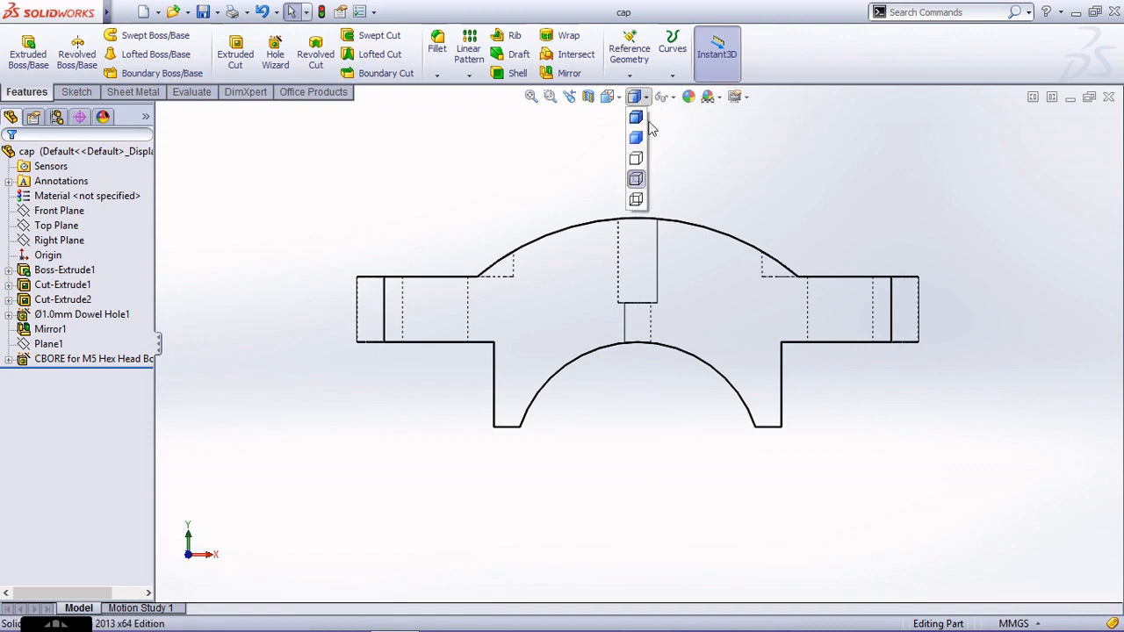
left_click(642, 119)
key("ctrl+2")
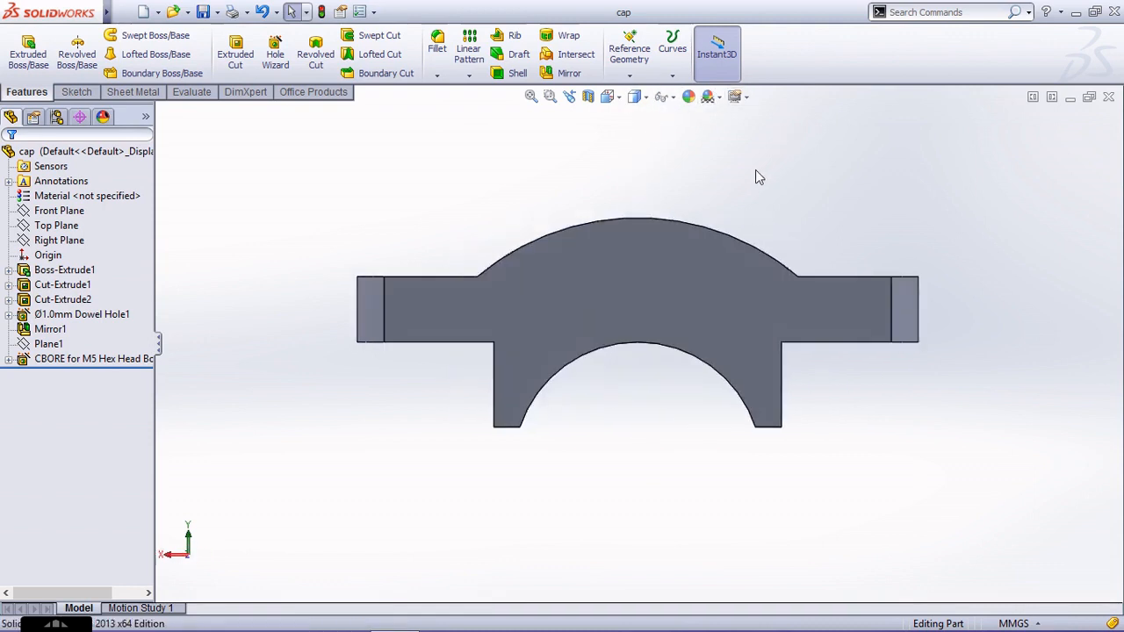
key("ctrl+7")
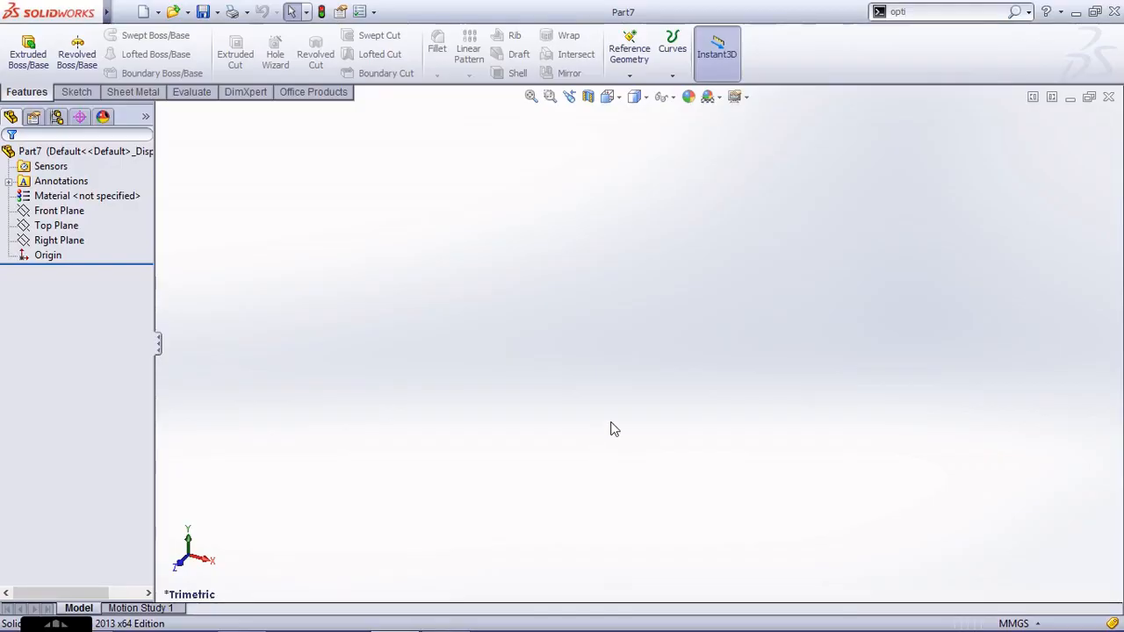
- Start an Extruded Boss on the Top Plane of the new part and sketch a hexagon about 116 mm across flats, centred on the origin
left_click(28, 53)
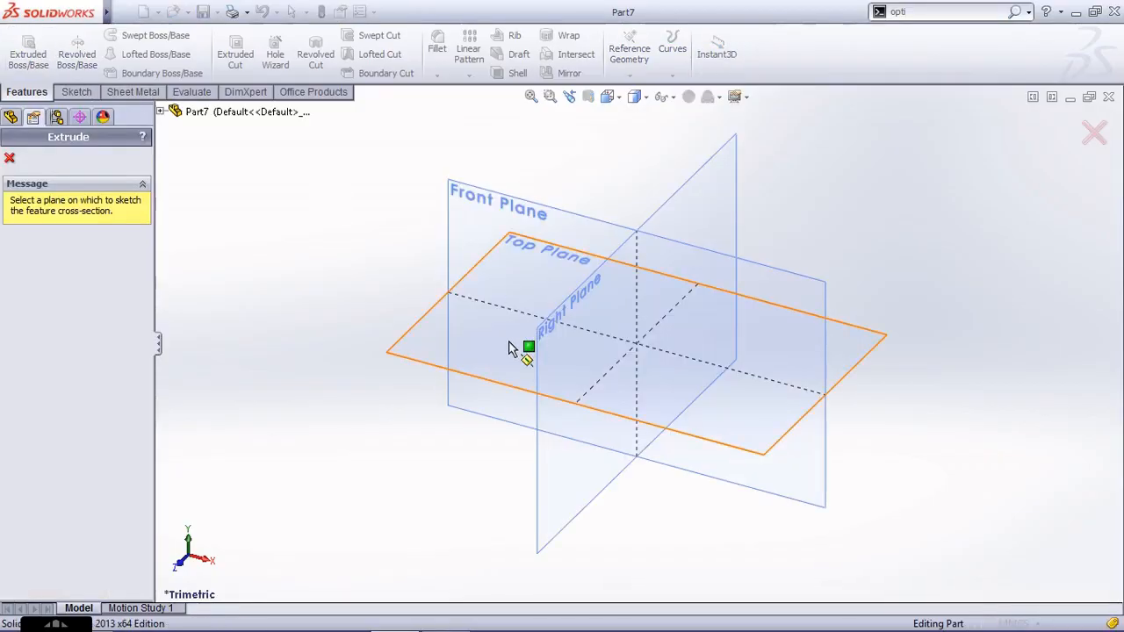
left_click(440, 374)
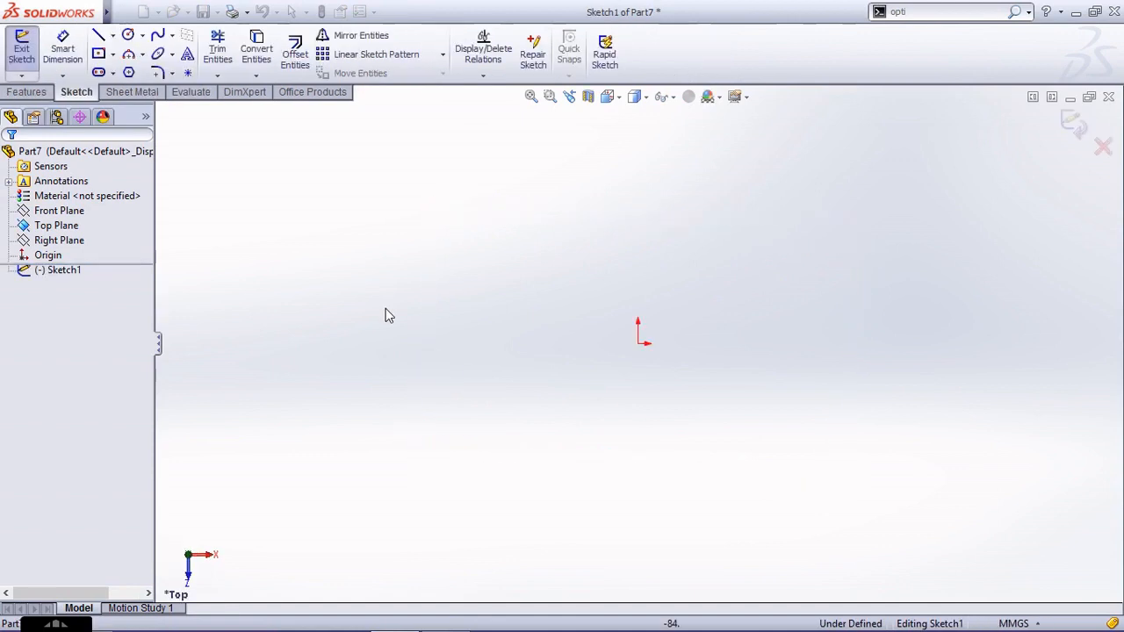
left_click(129, 73)
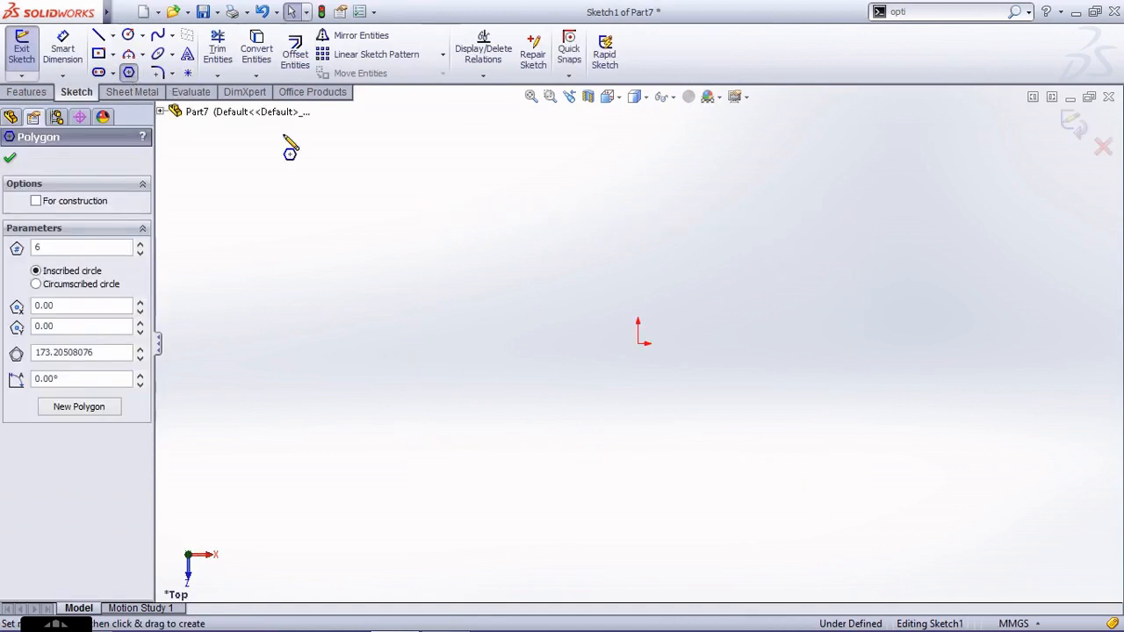
left_click_drag(640, 343, 806, 353)
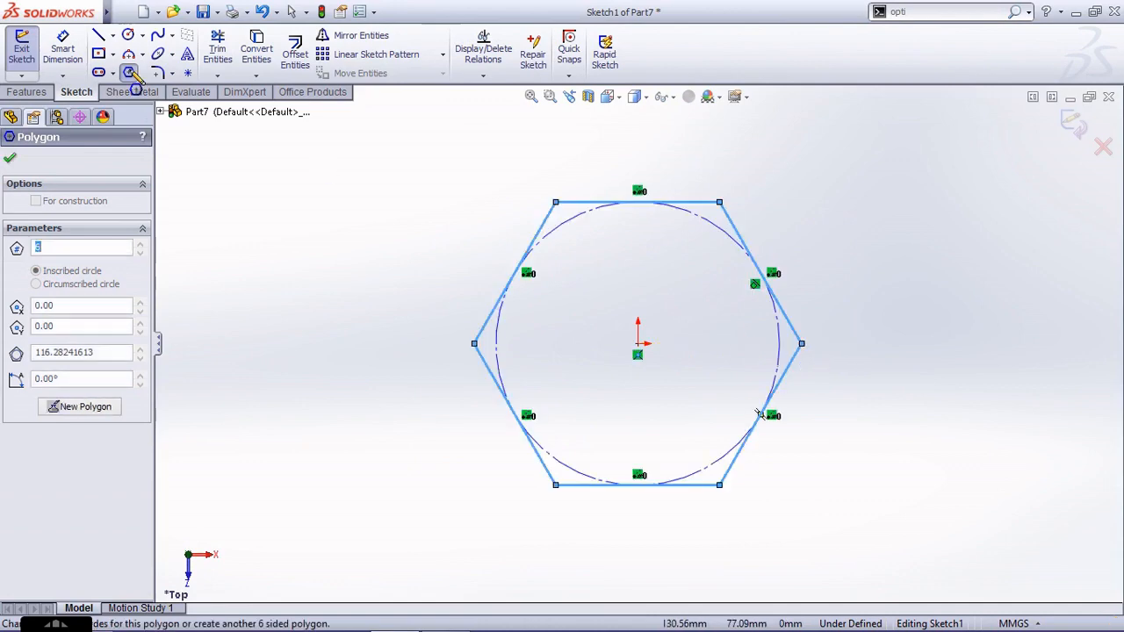
- Dimension the hexagon 17 mm across flats and move the dimension closer to it
left_click(63, 48)
left_click(708, 486)
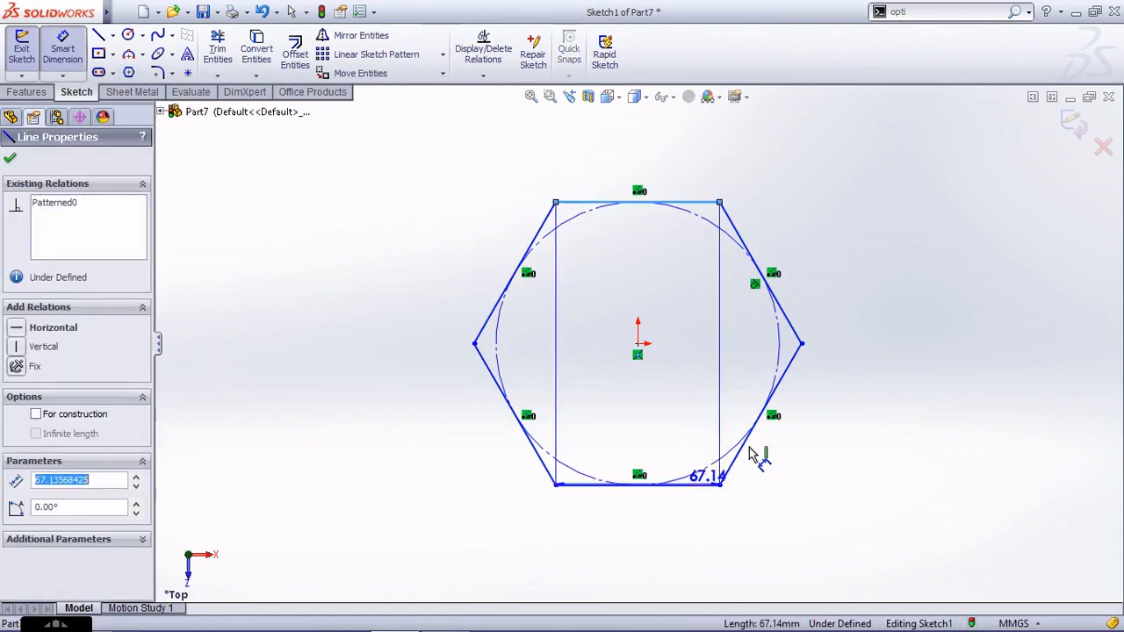
left_click(894, 334)
type("17")
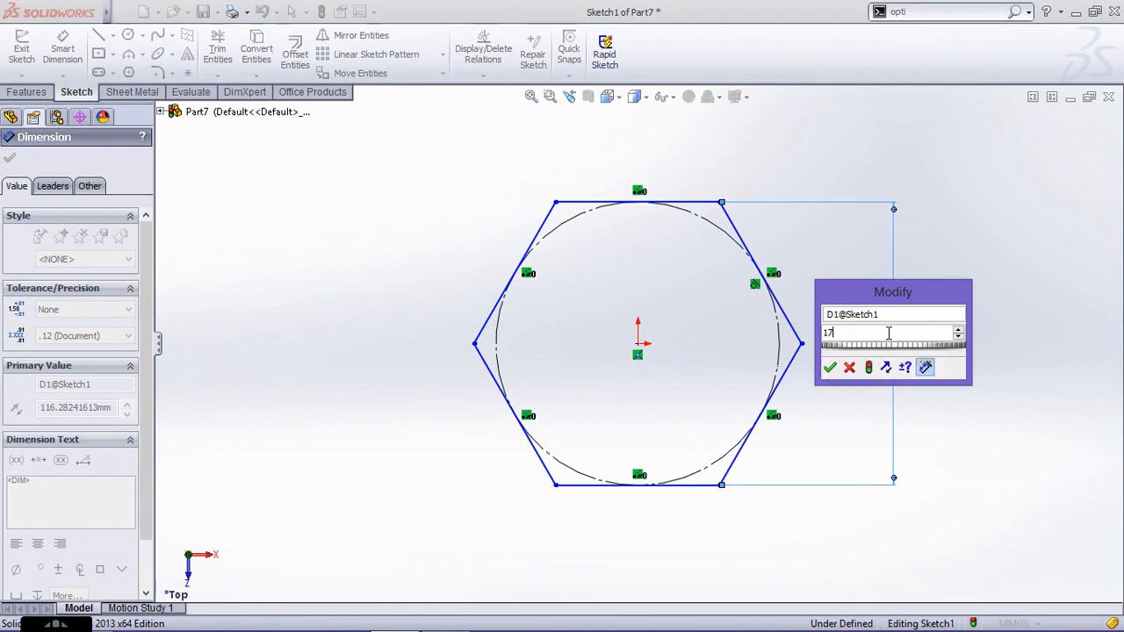
key("Return")
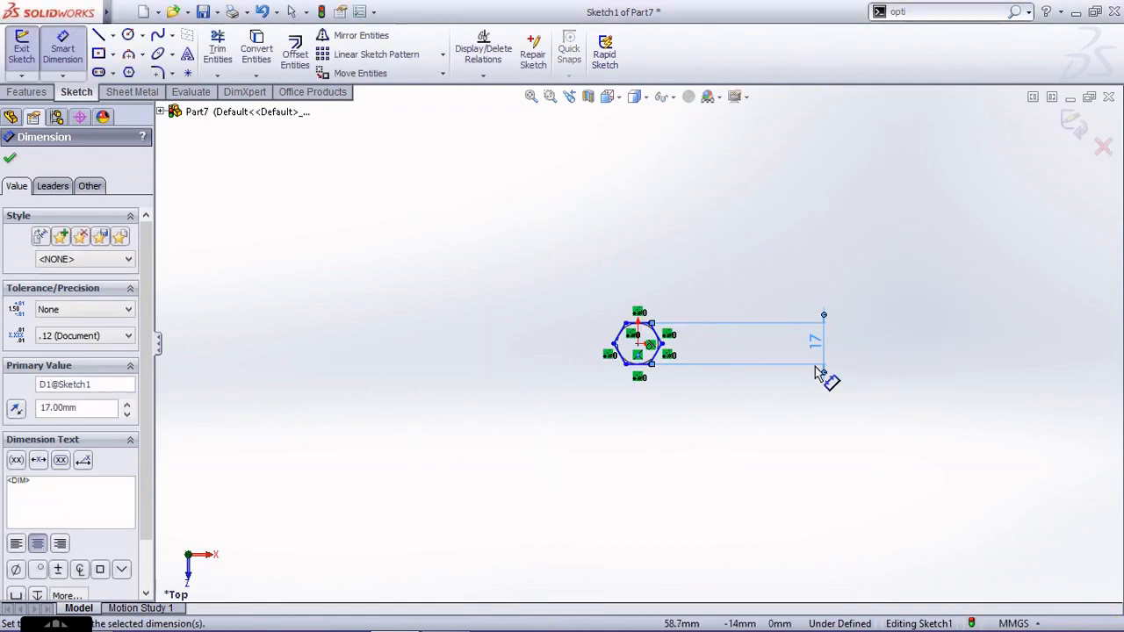
key("Escape")
left_click_drag(820, 350, 639, 319)
- Add a Horizontal relation to the hexagon's upper edge
scroll(657, 348, "down", 4)
left_click(631, 297)
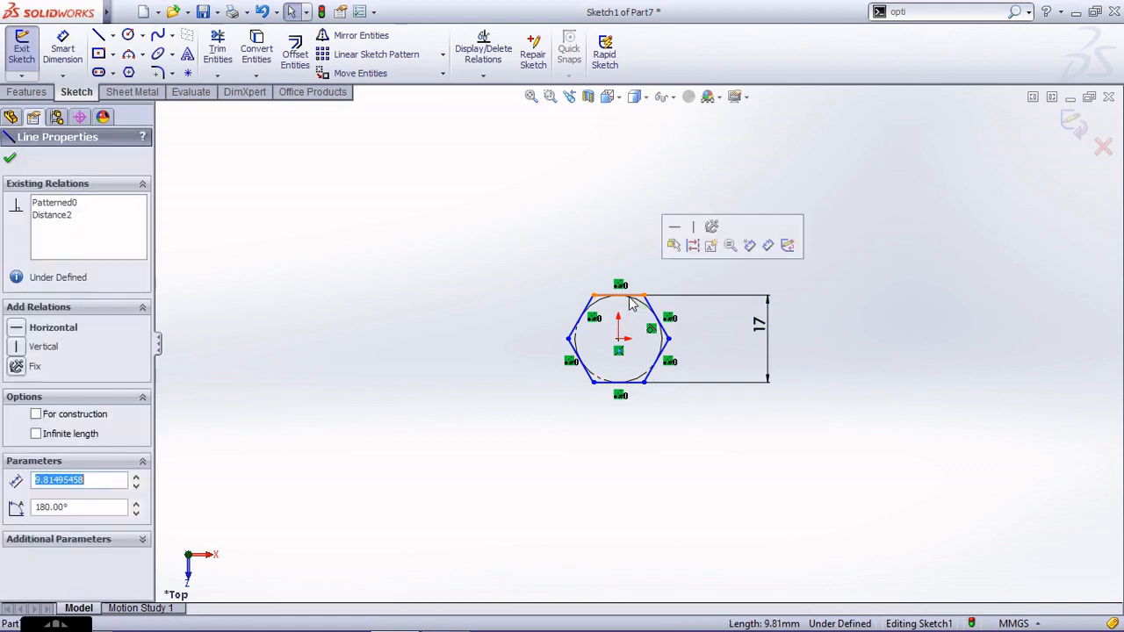
left_click(52, 327)
left_click(434, 283)
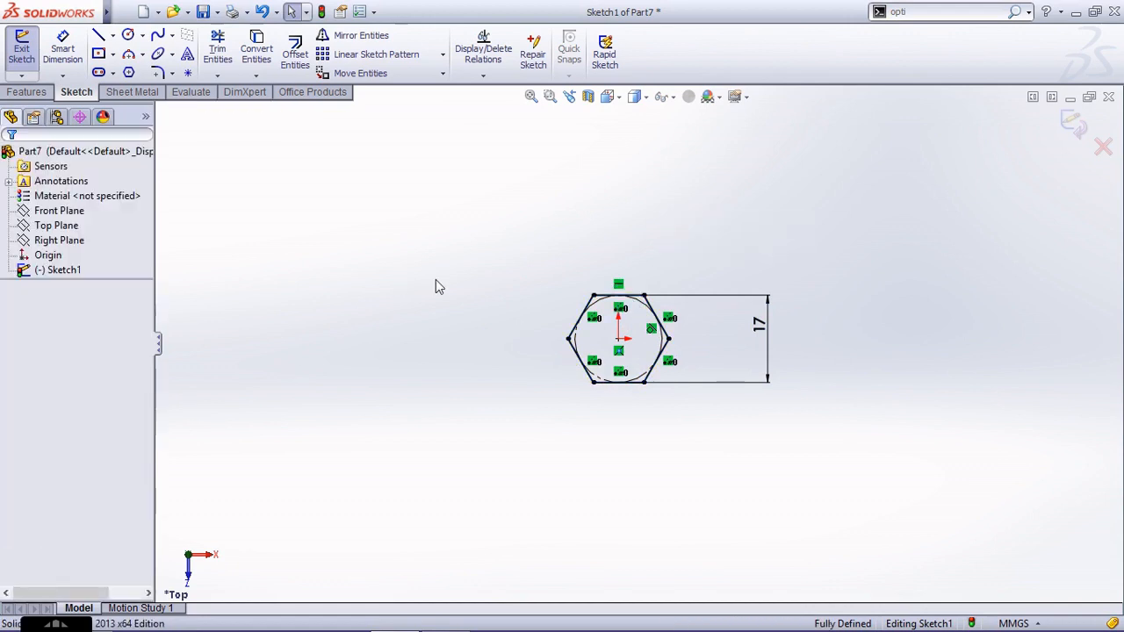
- Exit the sketch and extrude the hexagon 10 mm with a Mid Plane end condition
left_click(1071, 123)
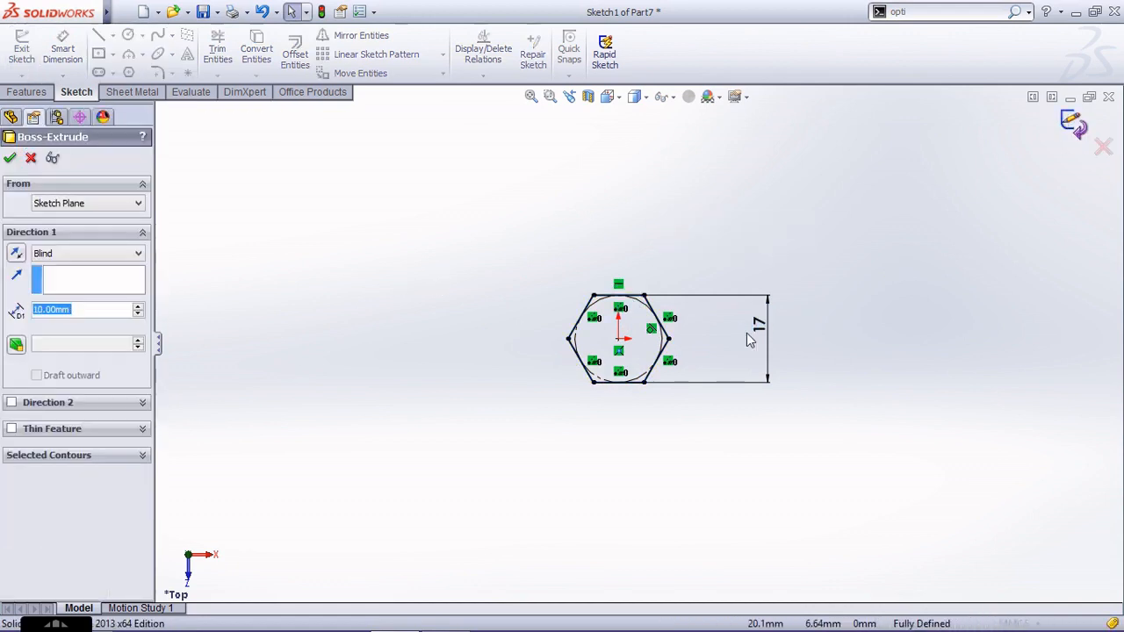
left_click(88, 253)
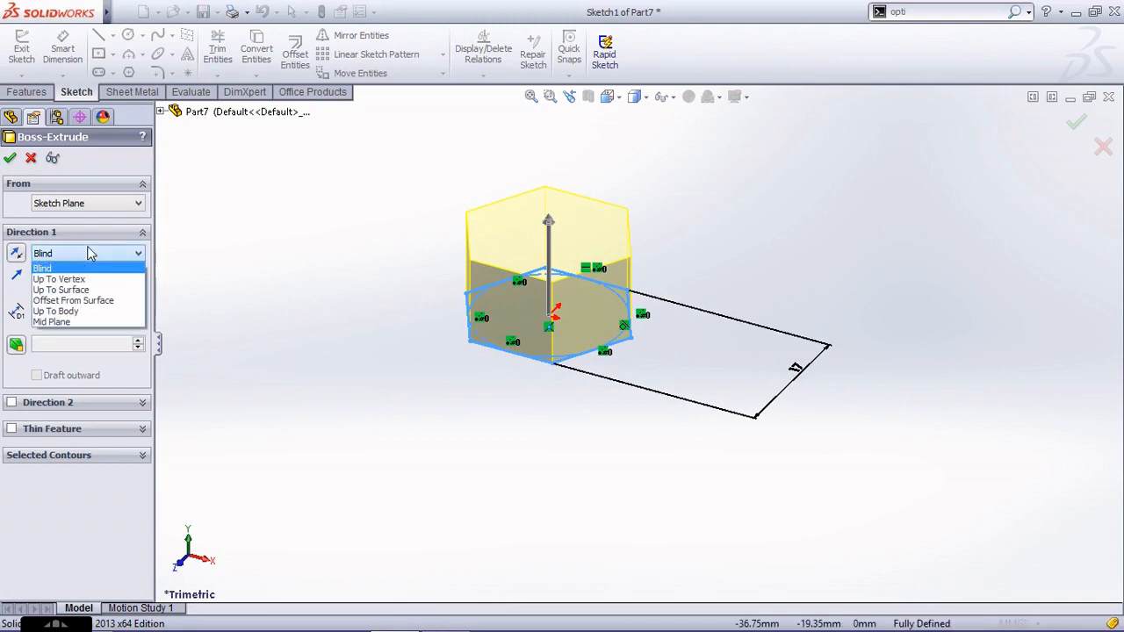
left_click(52, 322)
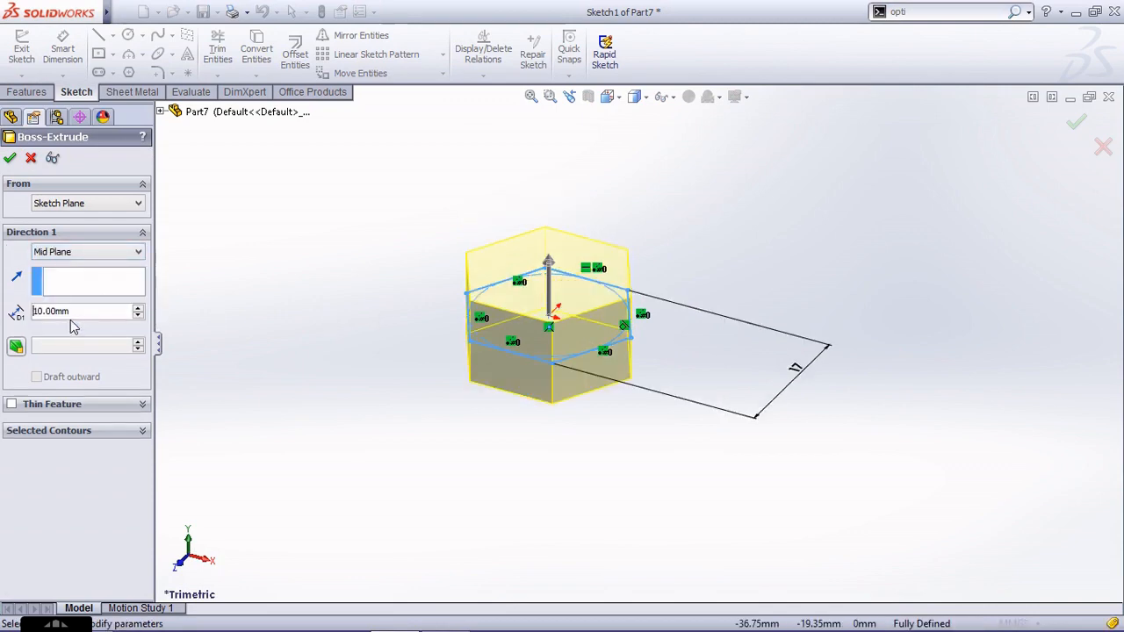
left_click(10, 158)
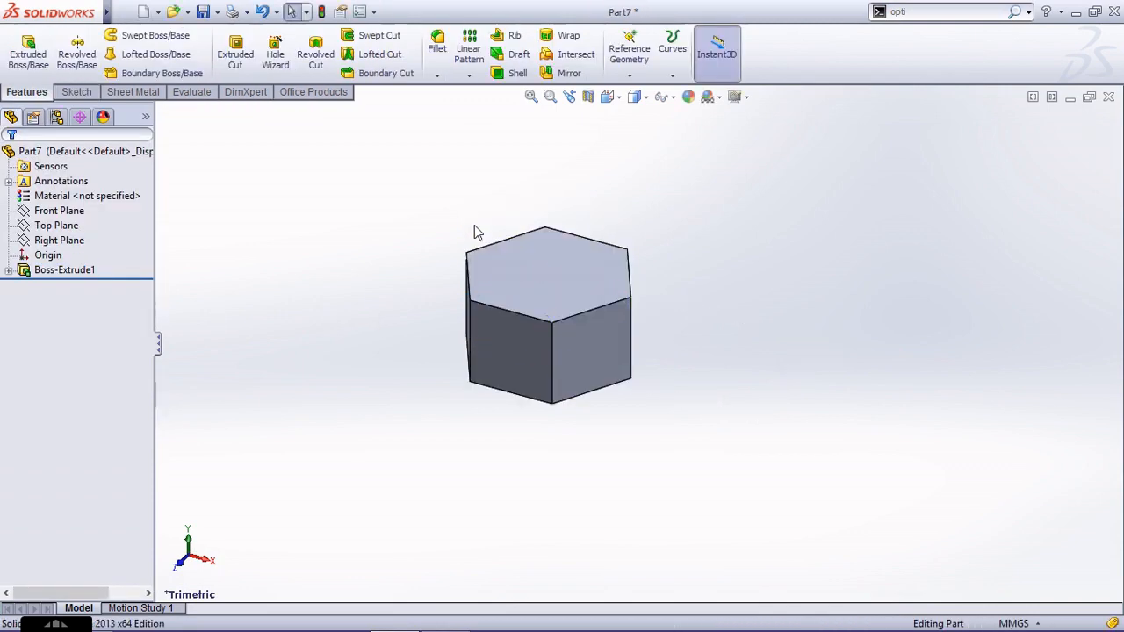
- Start a Revolved Cut and open its sketch on the Right Plane
left_click(318, 48)
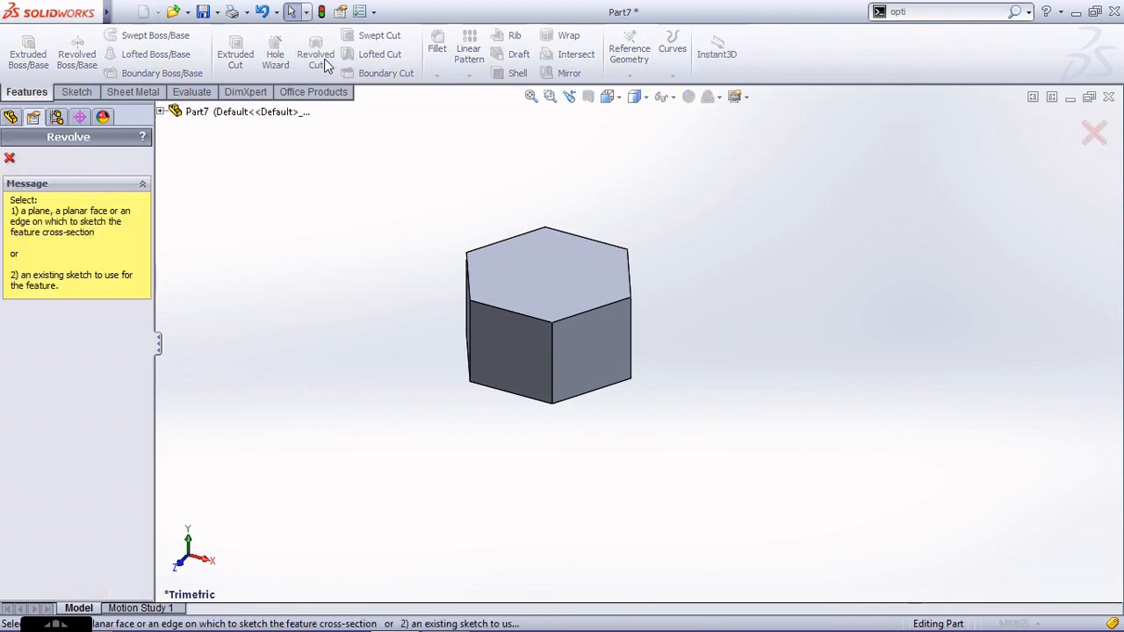
left_click(161, 111)
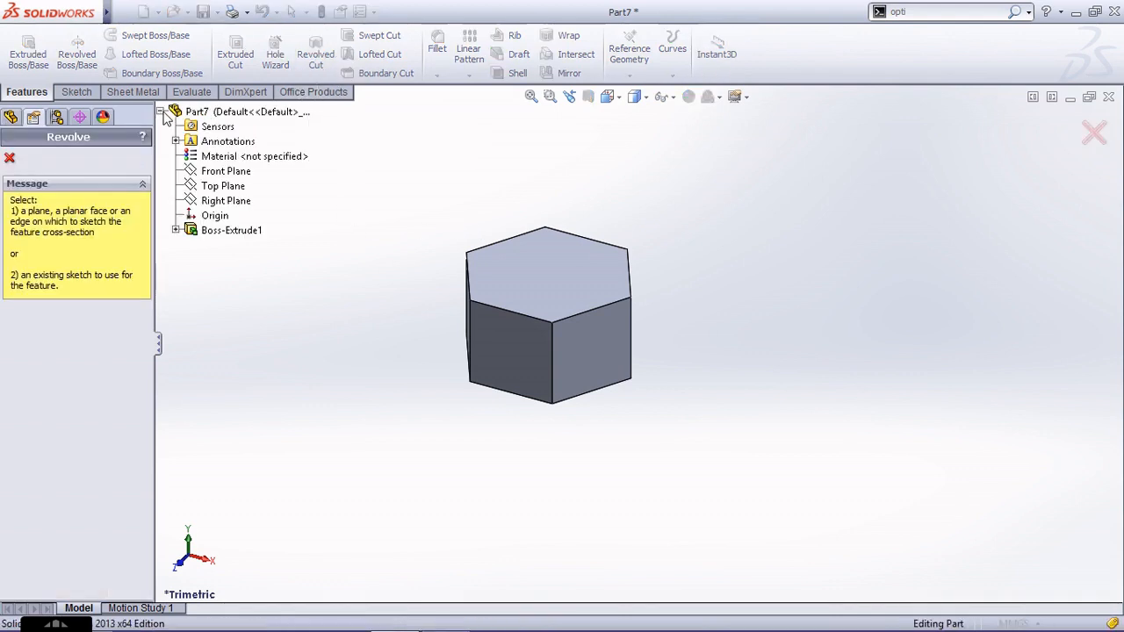
left_click(223, 201)
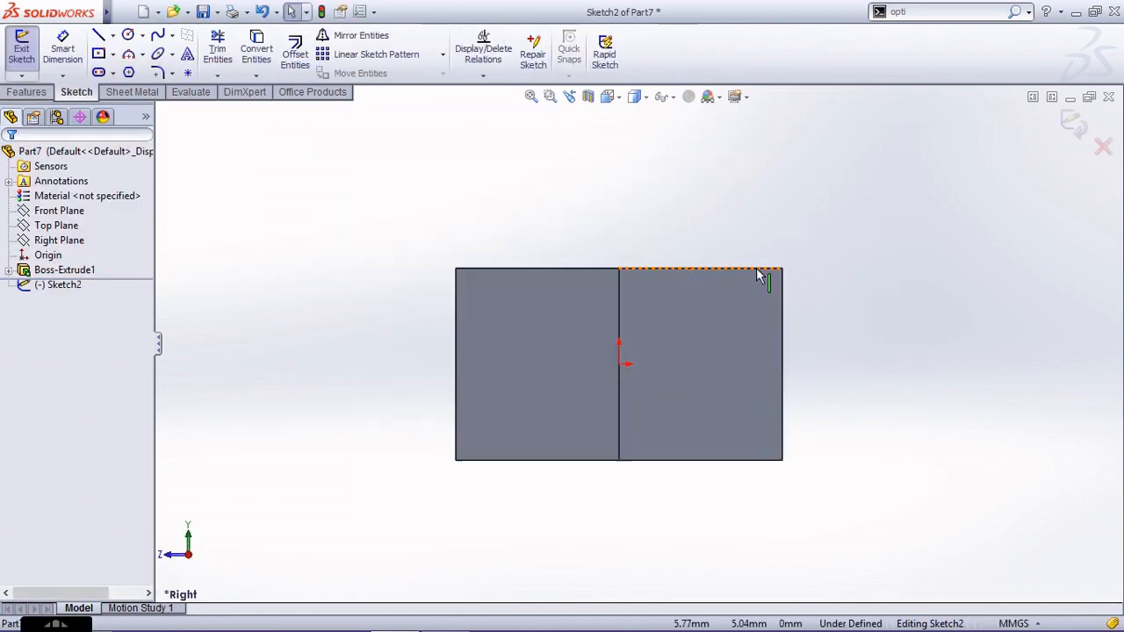
- Sketch a vertical centerline from the midpoint of the lower edge, through the origin, to above the upper edge
scroll(760, 275, "down", 3)
scroll(624, 325, "up", 3)
scroll(706, 431, "down", 2)
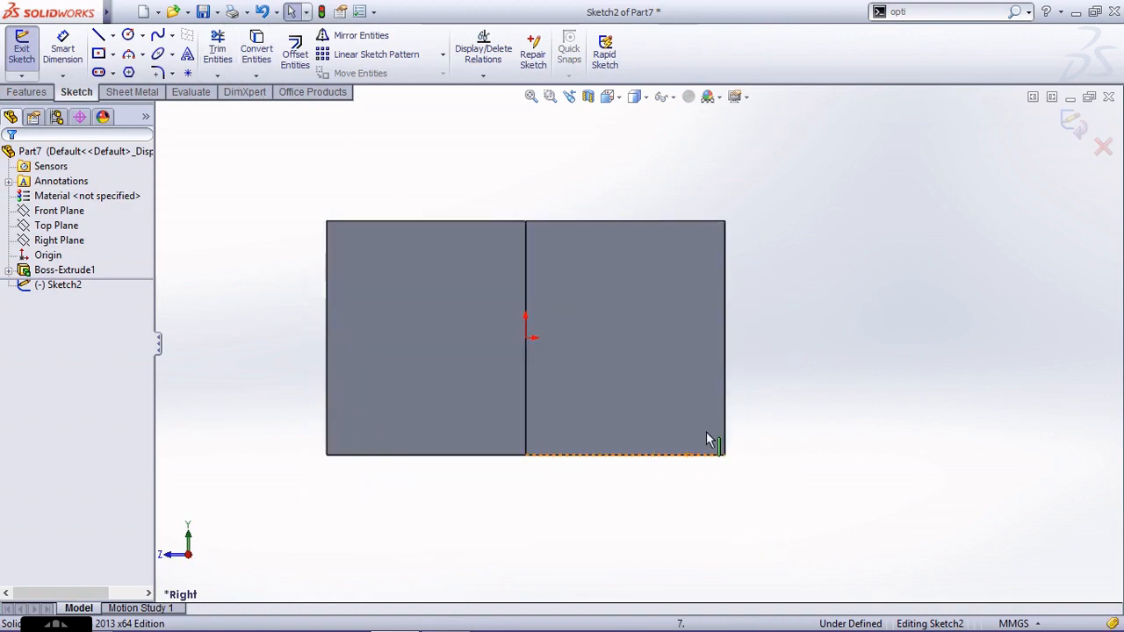
left_click(142, 35)
left_click(112, 73)
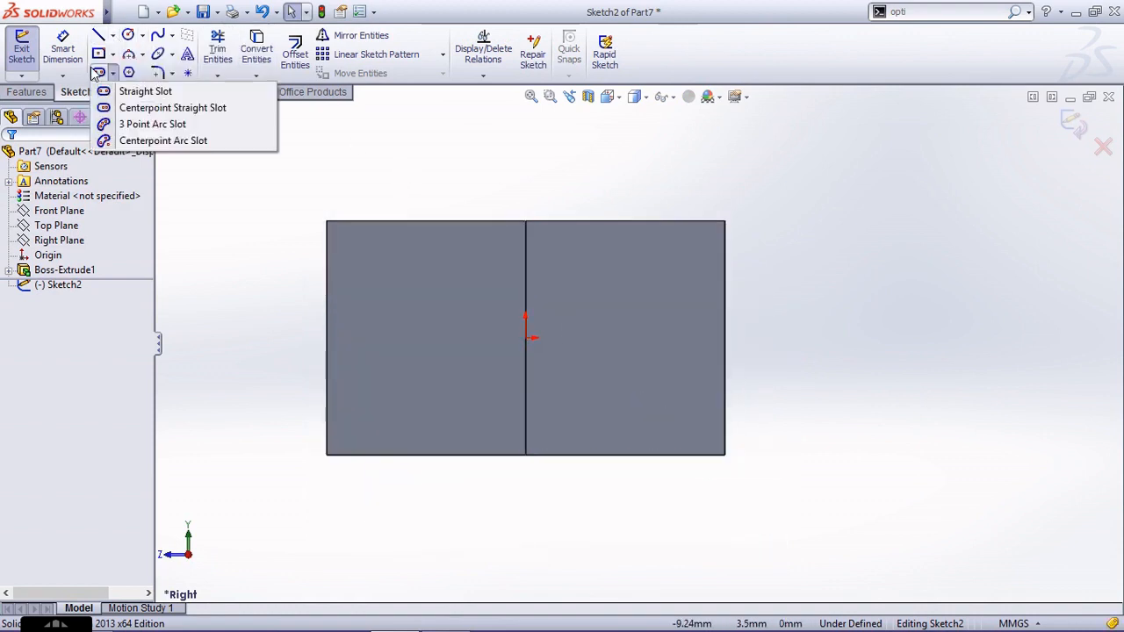
left_click(113, 35)
left_click(140, 74)
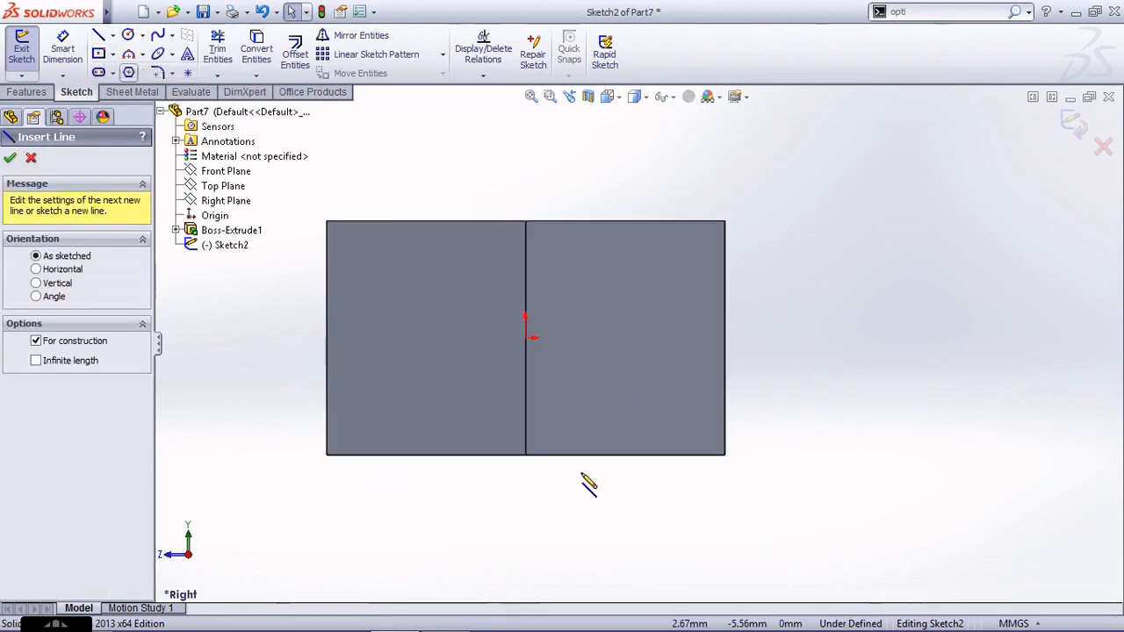
left_click(526, 455)
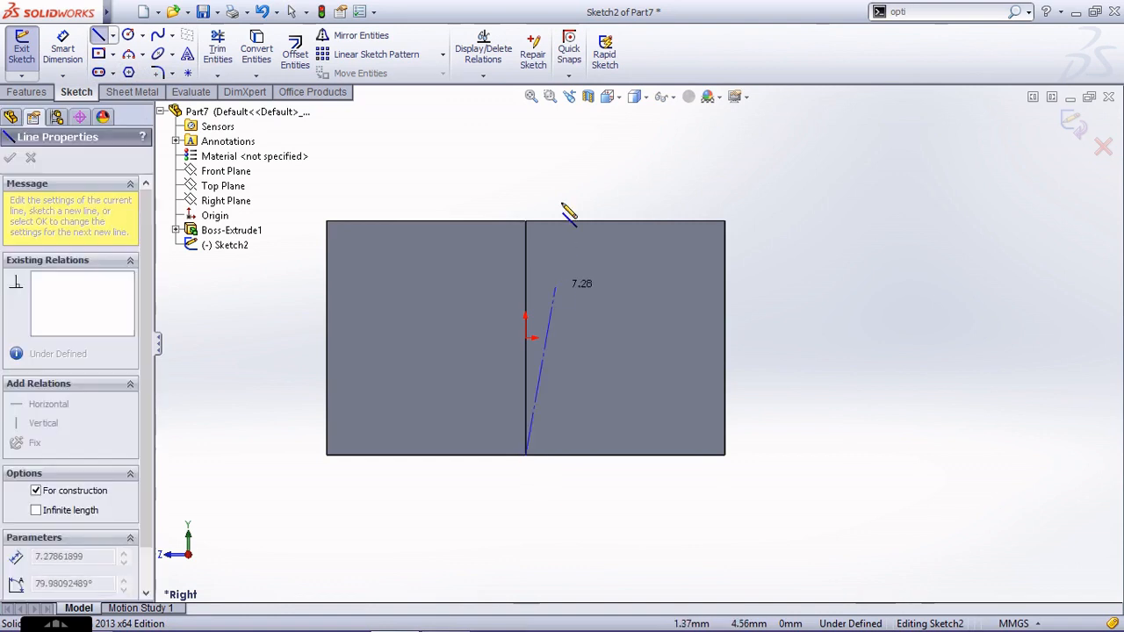
left_click(525, 154)
key("Escape")
- Sketch a closed right triangle outside the body from its upper right corner, with a sloping side about 3.86 mm long
key("l")
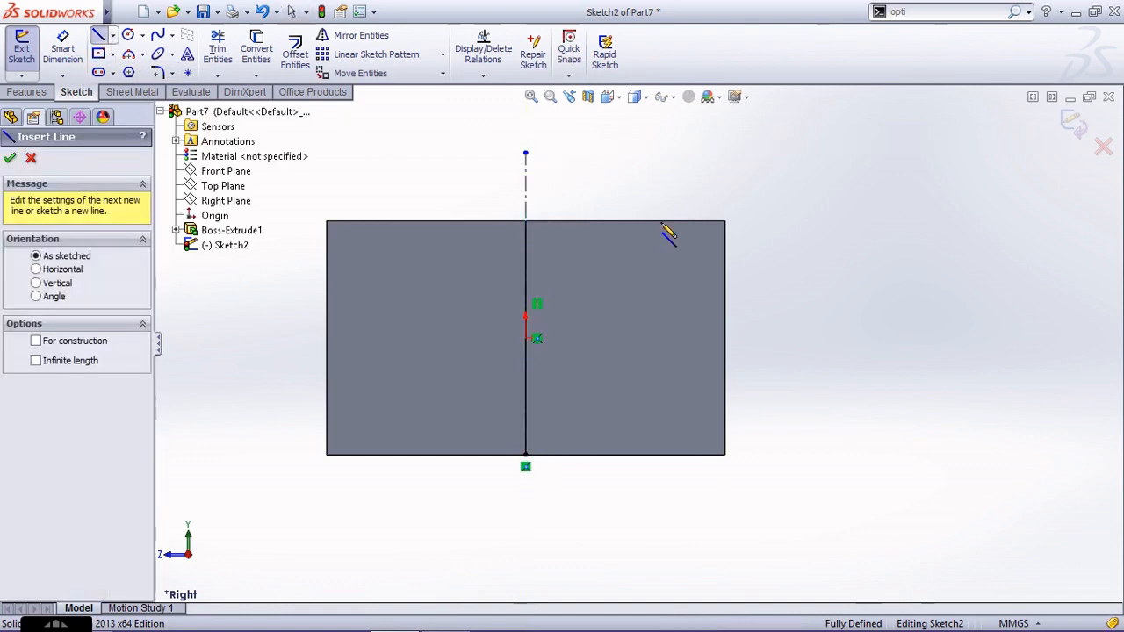
left_click(744, 238)
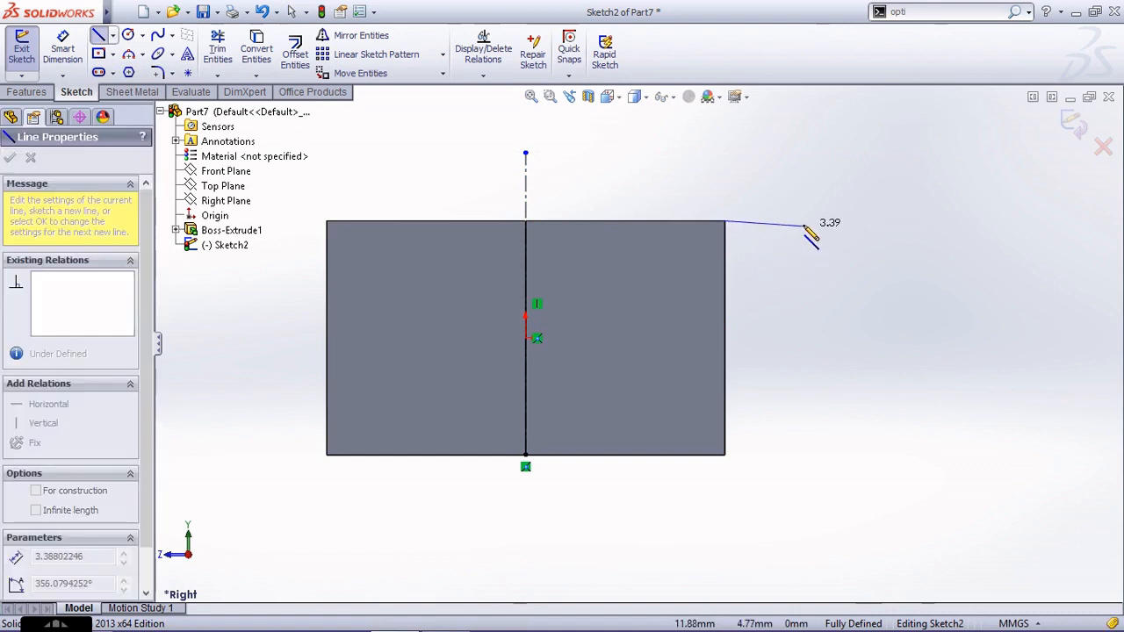
left_click(802, 222)
left_click(802, 267)
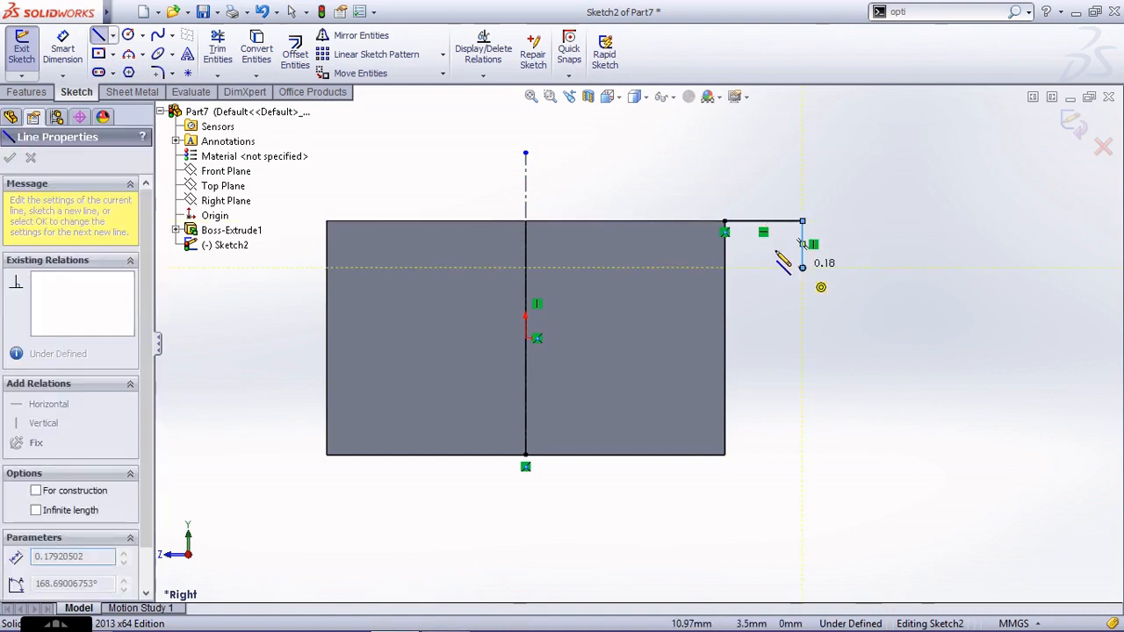
left_click(724, 221)
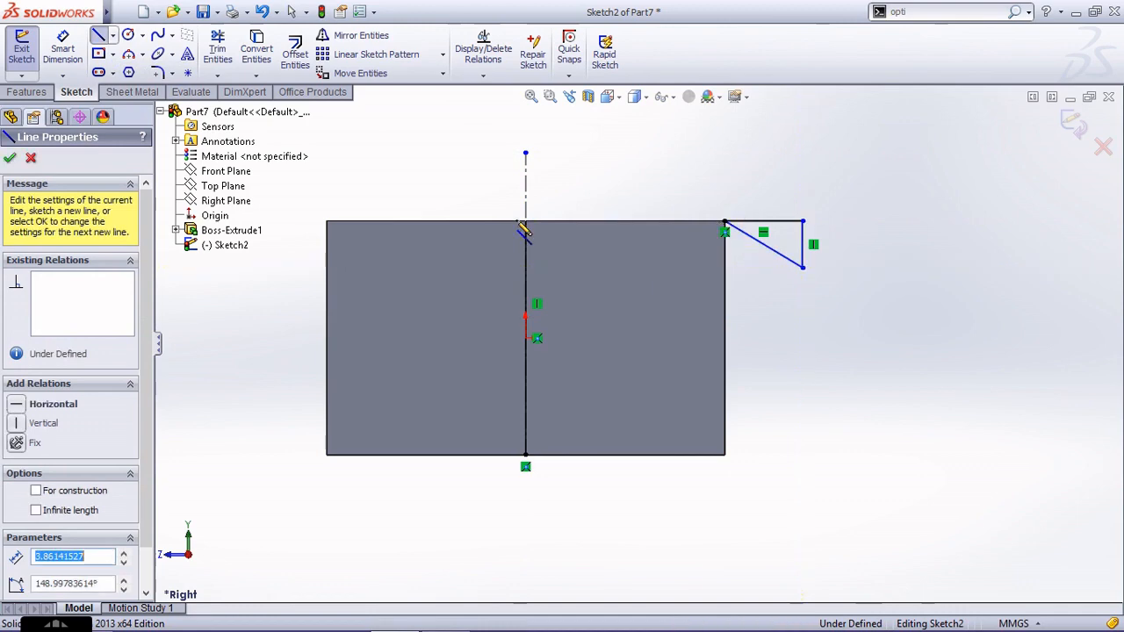
- Dimension the angle between the triangle's horizontal and sloping sides as 60 degrees
left_click(70, 54)
left_click(784, 222)
left_click(785, 256)
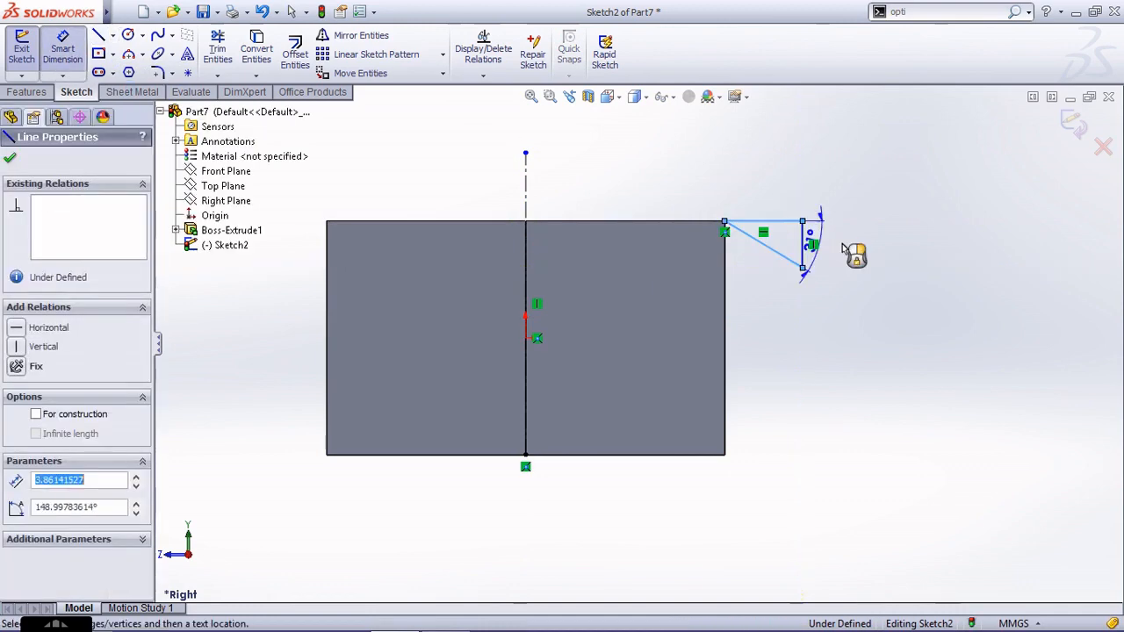
left_click(862, 258)
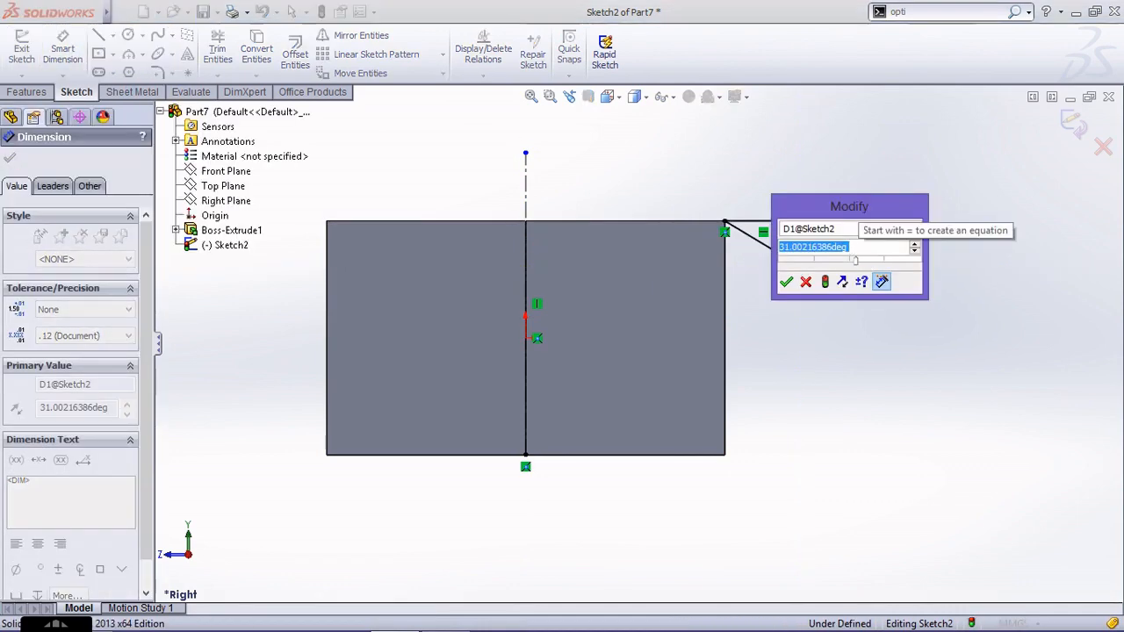
type("60")
key("Return")
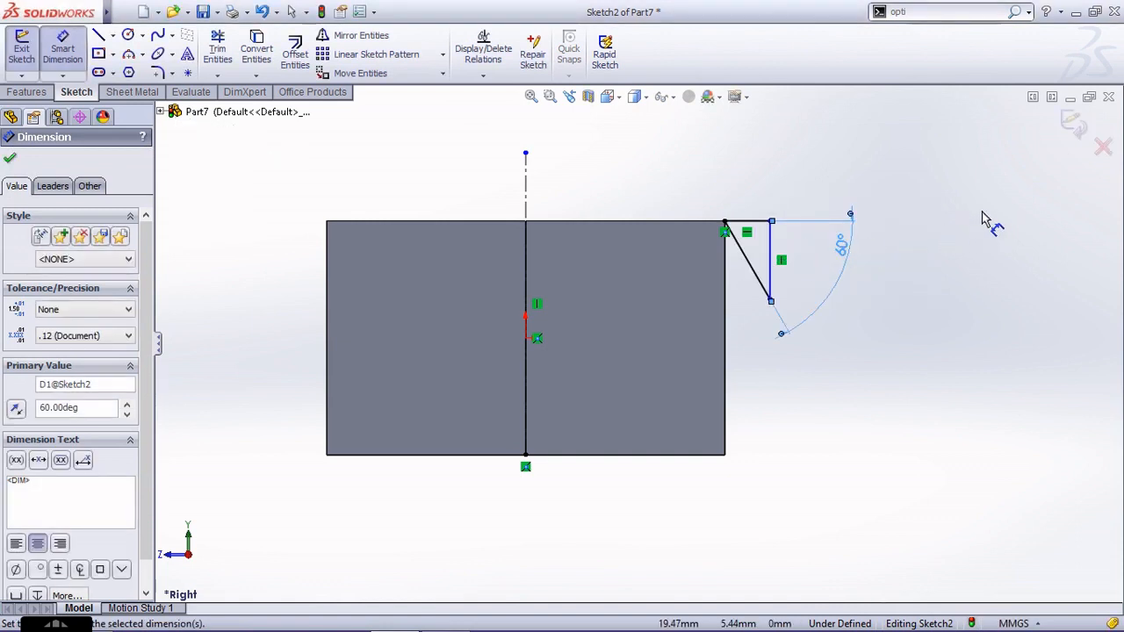
- Exit the sketch and complete the 360-degree Revolved Cut of the triangle around the centerline
left_click(1081, 128)
middle_click_drag(766, 275, 738, 316)
left_click(10, 159)
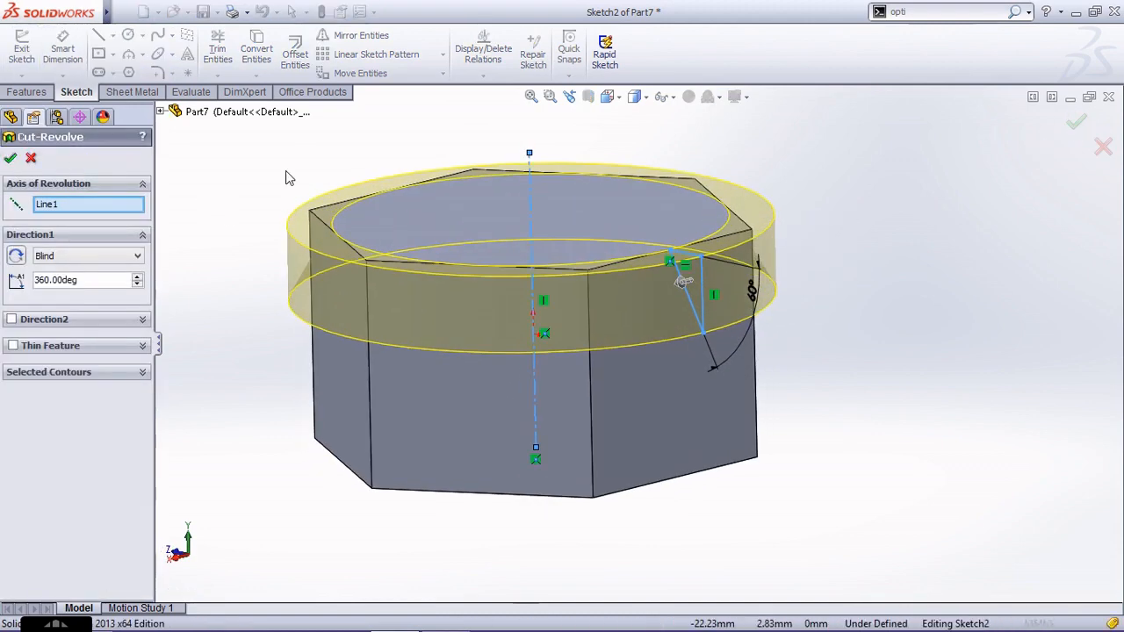
middle_click_drag(790, 247, 775, 266)
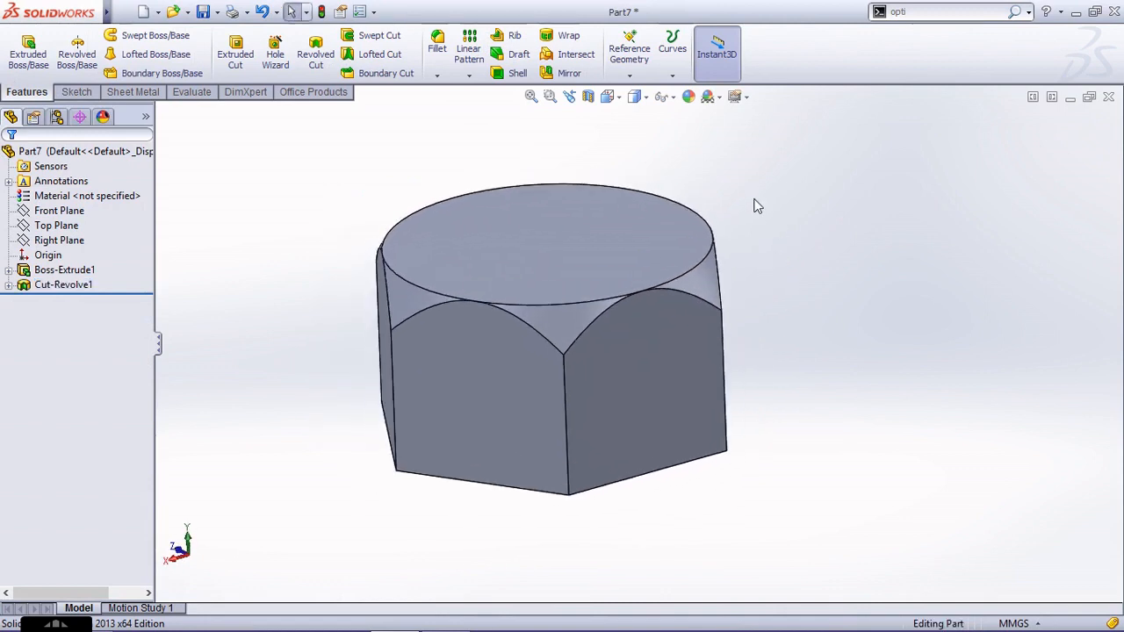
- Mirror the revolved cut about the Top Plane to chamfer the hexagon's lower corners
left_click(437, 76)
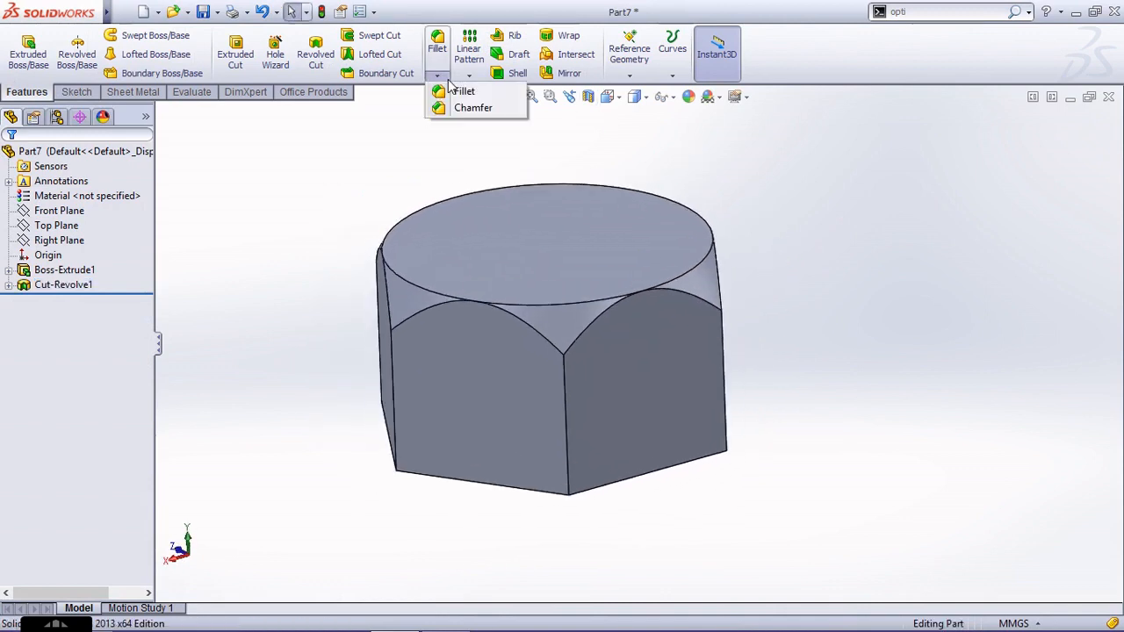
left_click(469, 75)
left_click(482, 122)
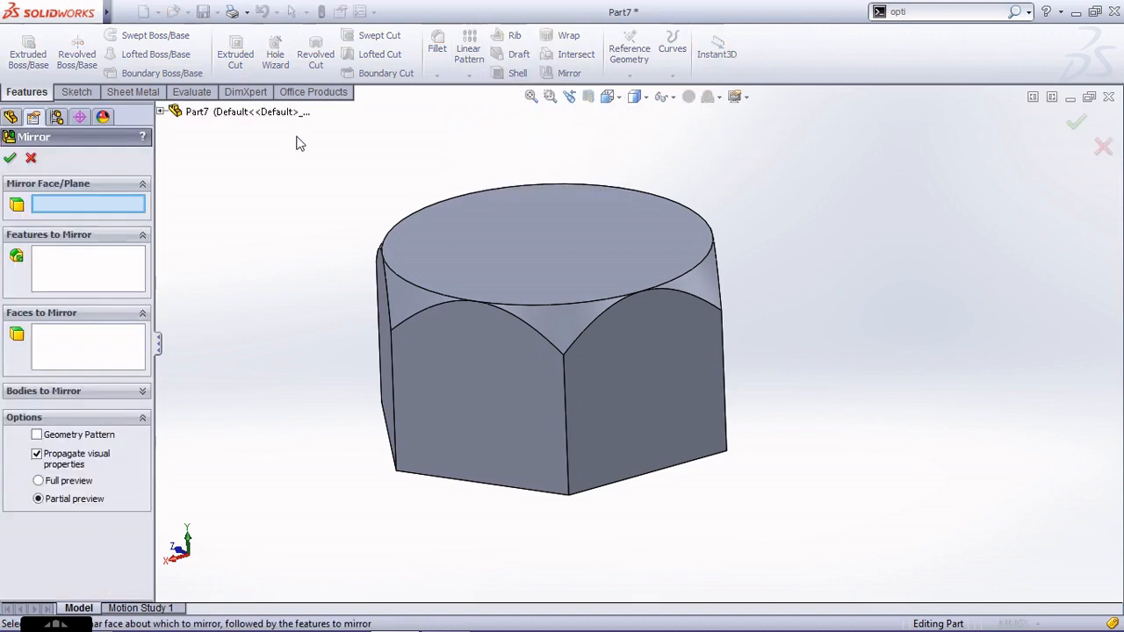
left_click(160, 113)
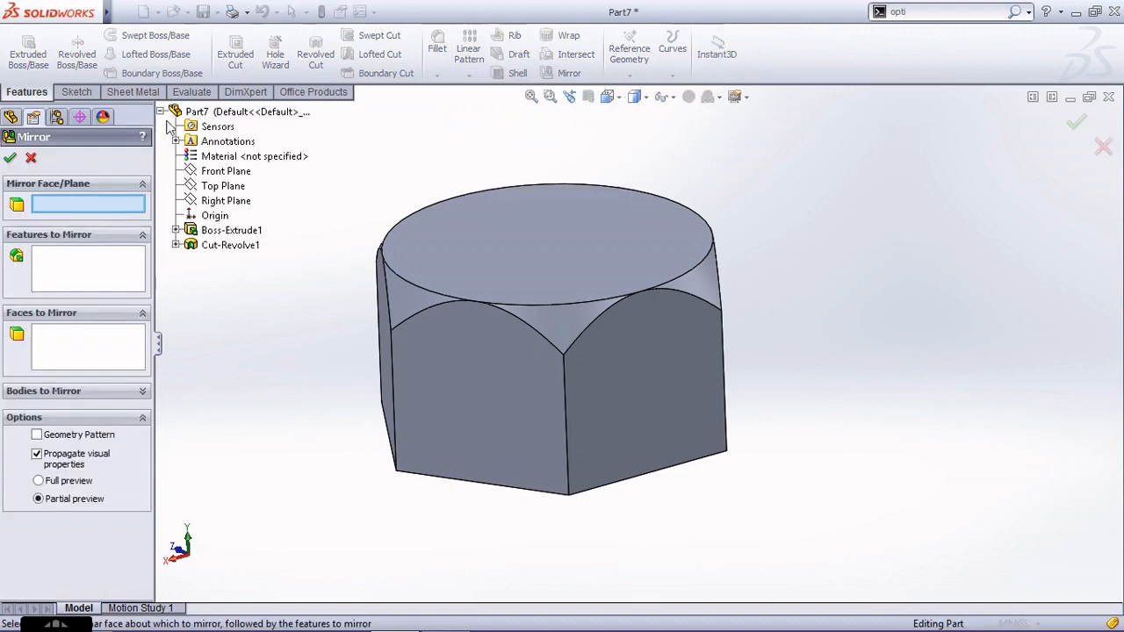
left_click(219, 186)
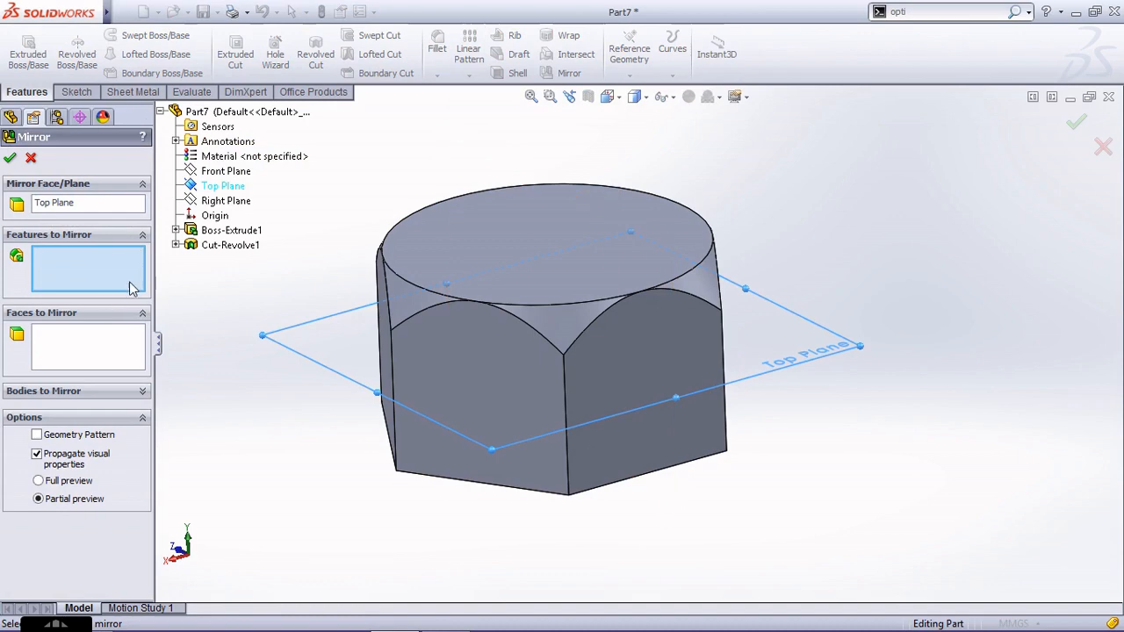
left_click(216, 246)
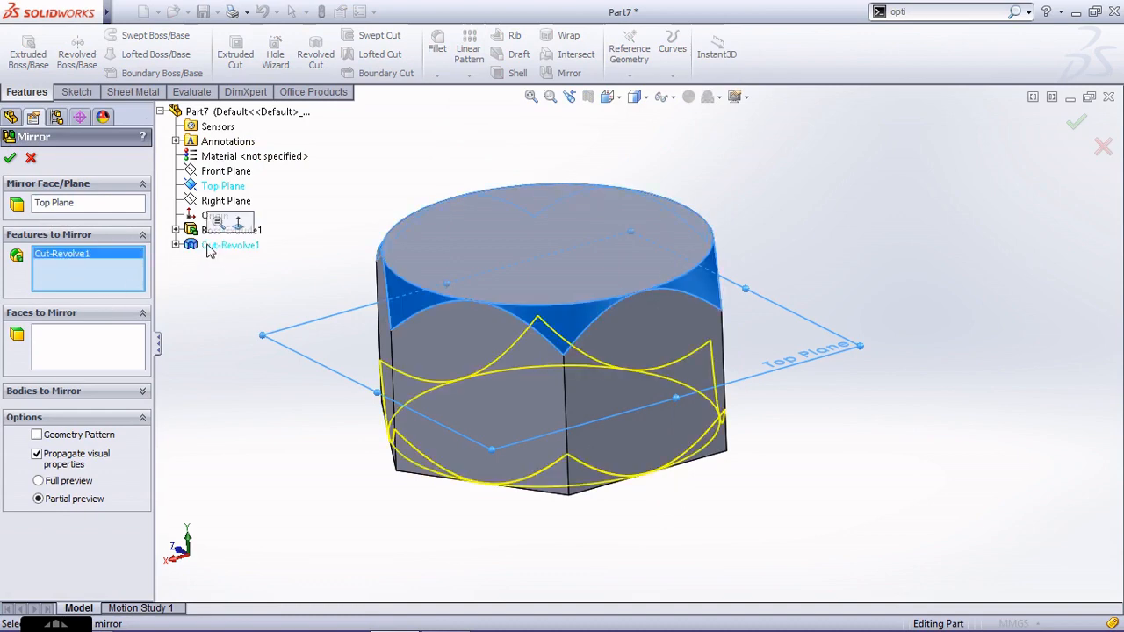
left_click(11, 159)
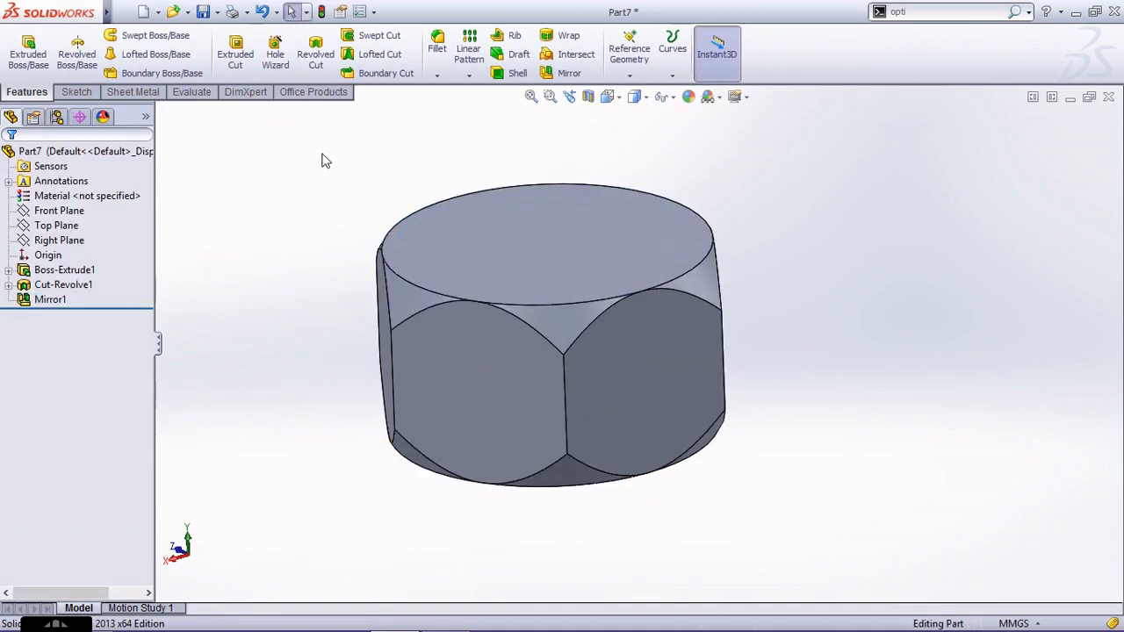
- Show the part in isometric view and save it as "hex nut m10_10" in the Pedestal block folder
key("ctrl+7")
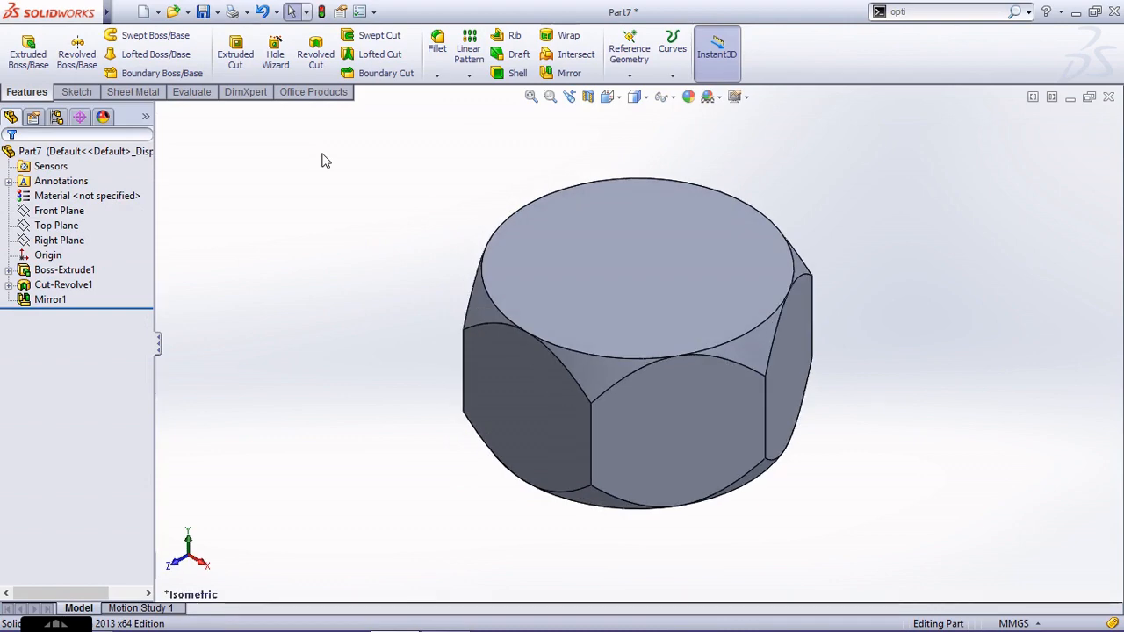
key("ctrl+s")
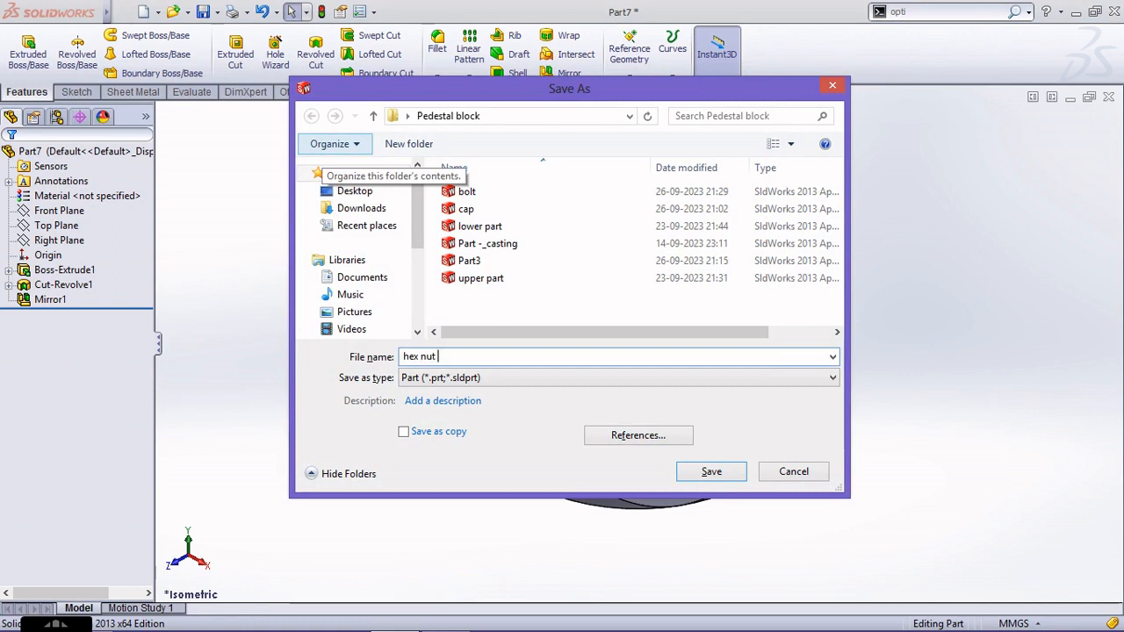
type("hex nut m10_10")
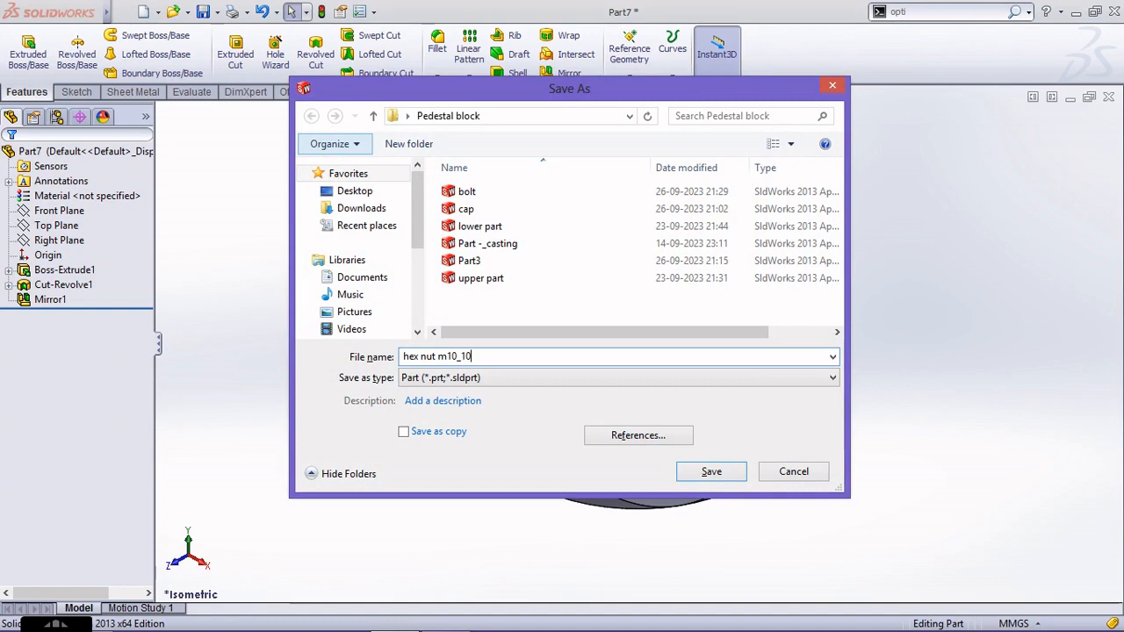
left_click(721, 468)
key("Return")
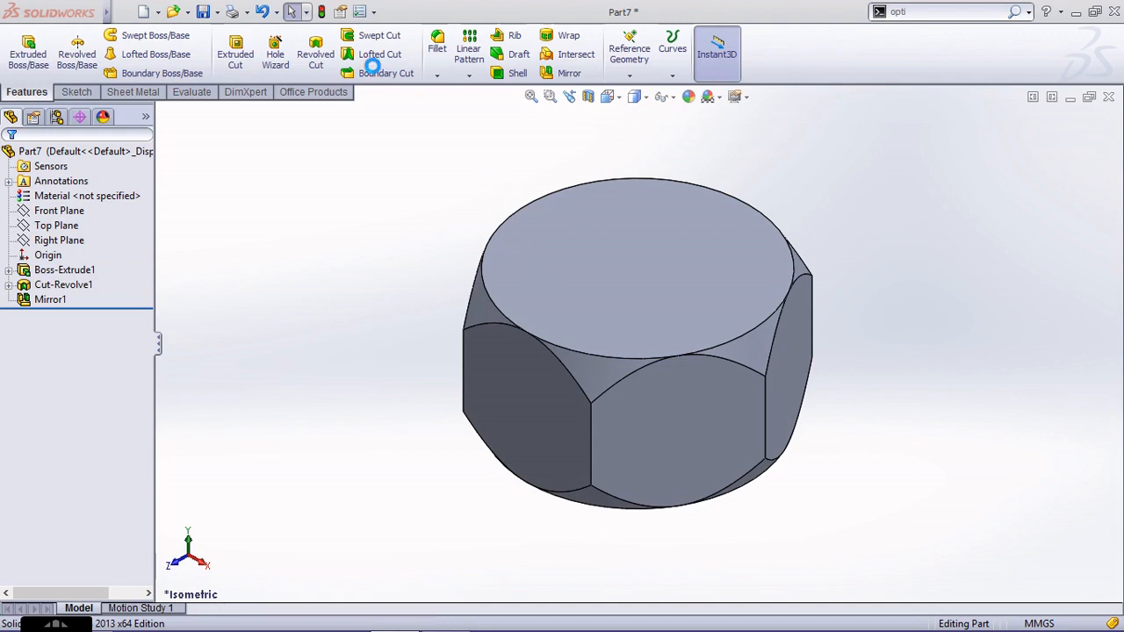
- Add a 10 mm ISO dowel hole with Hole Wizard at the center of the upper face, with a Through All end condition
left_click(275, 54)
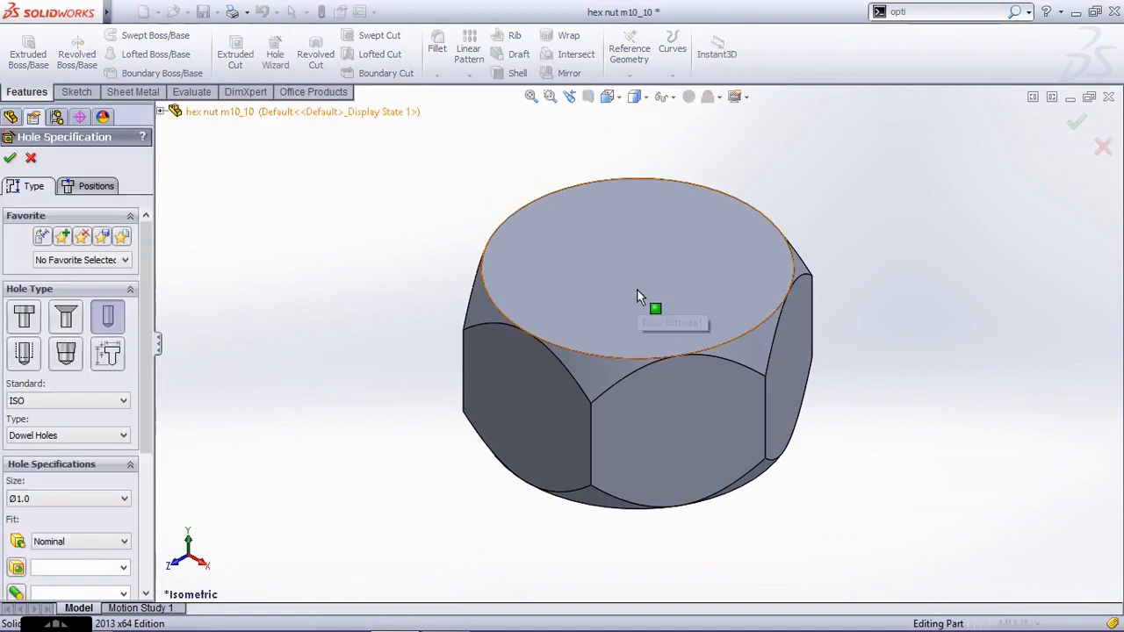
left_click(103, 187)
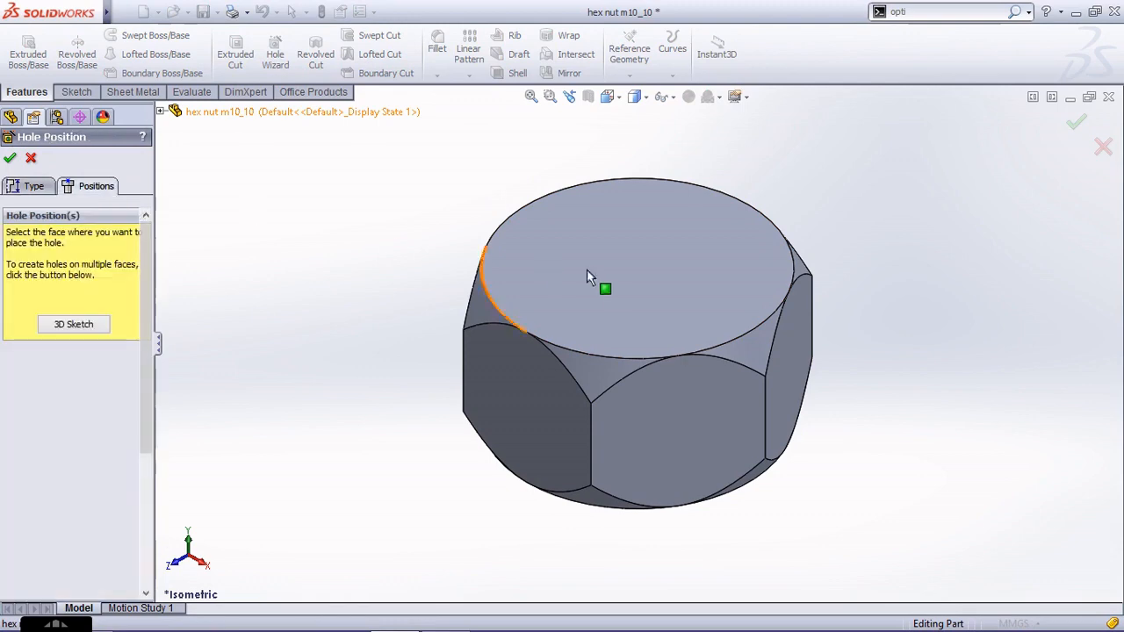
left_click(641, 269)
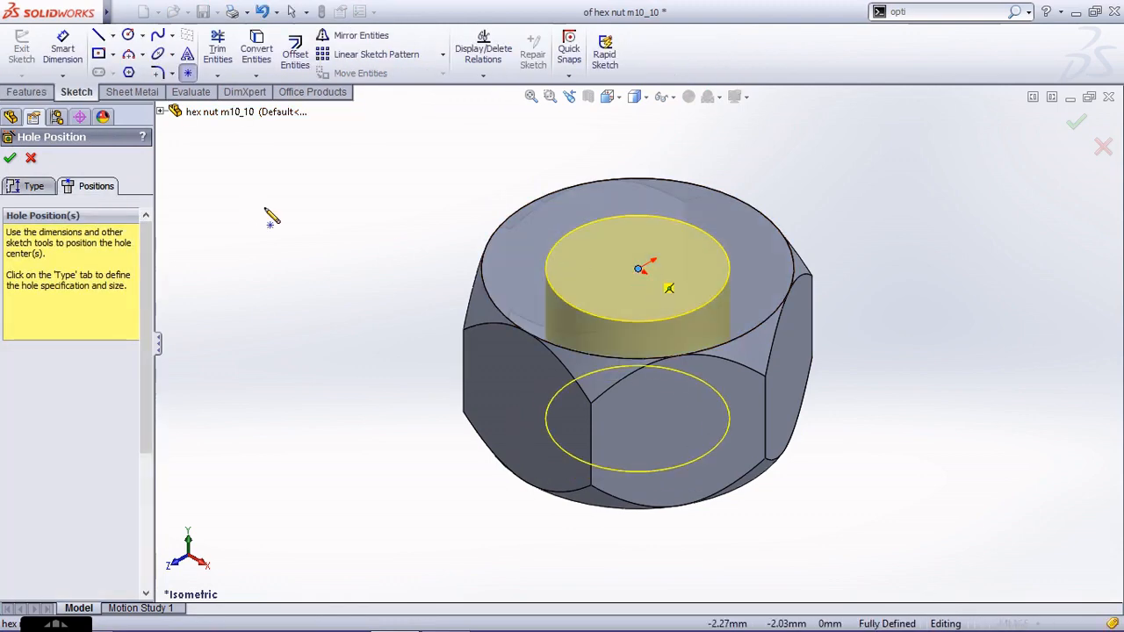
left_click(34, 186)
scroll(99, 339, "down", 3)
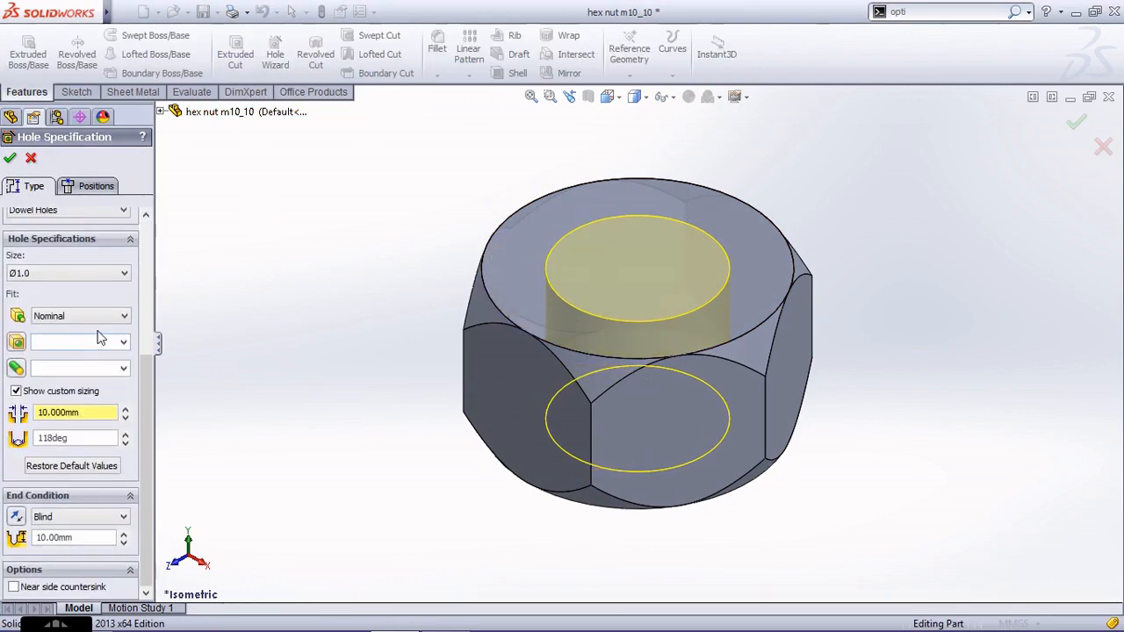
left_click(87, 517)
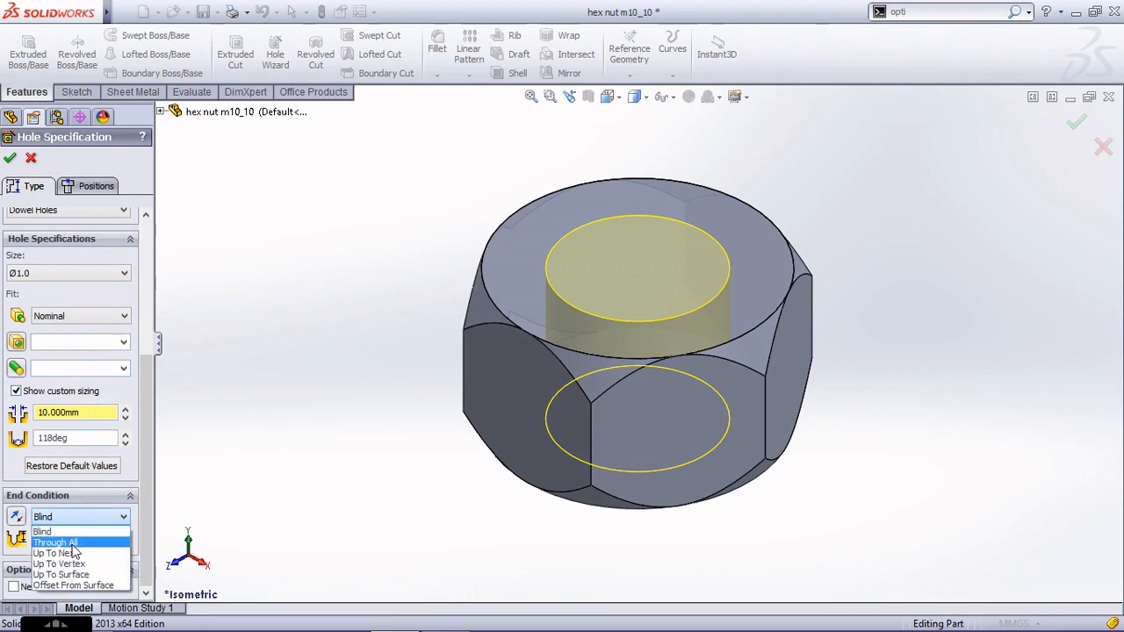
left_click(61, 556)
left_click(10, 159)
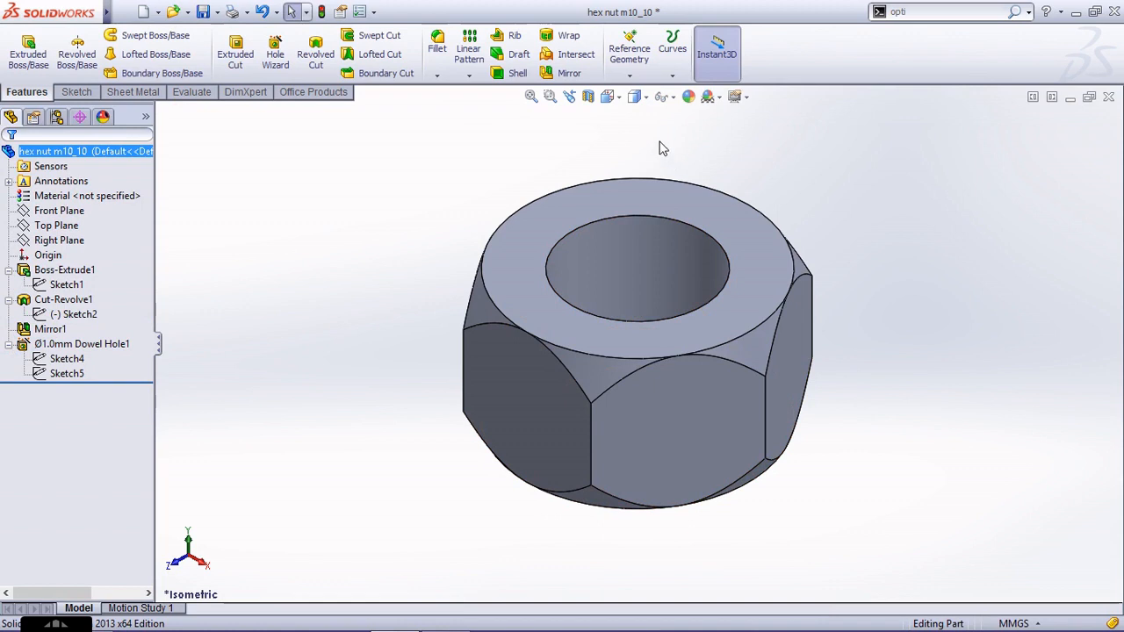
- Apply a gray color from the shiny swatches to the whole nut and return to the isometric view
left_click(689, 97)
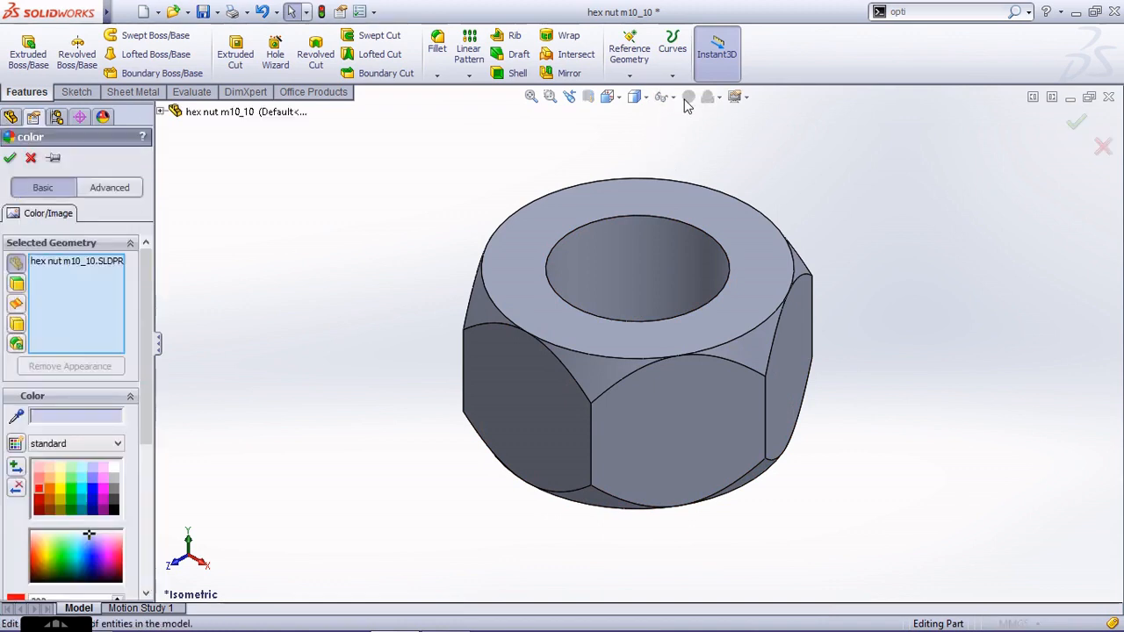
left_click(95, 445)
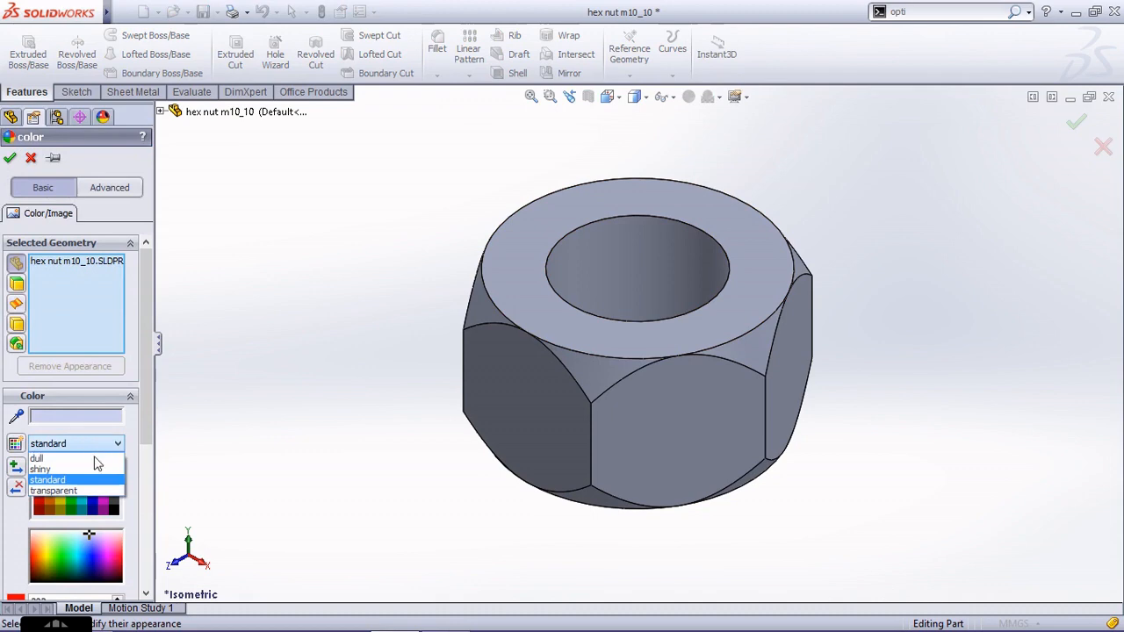
left_click(91, 469)
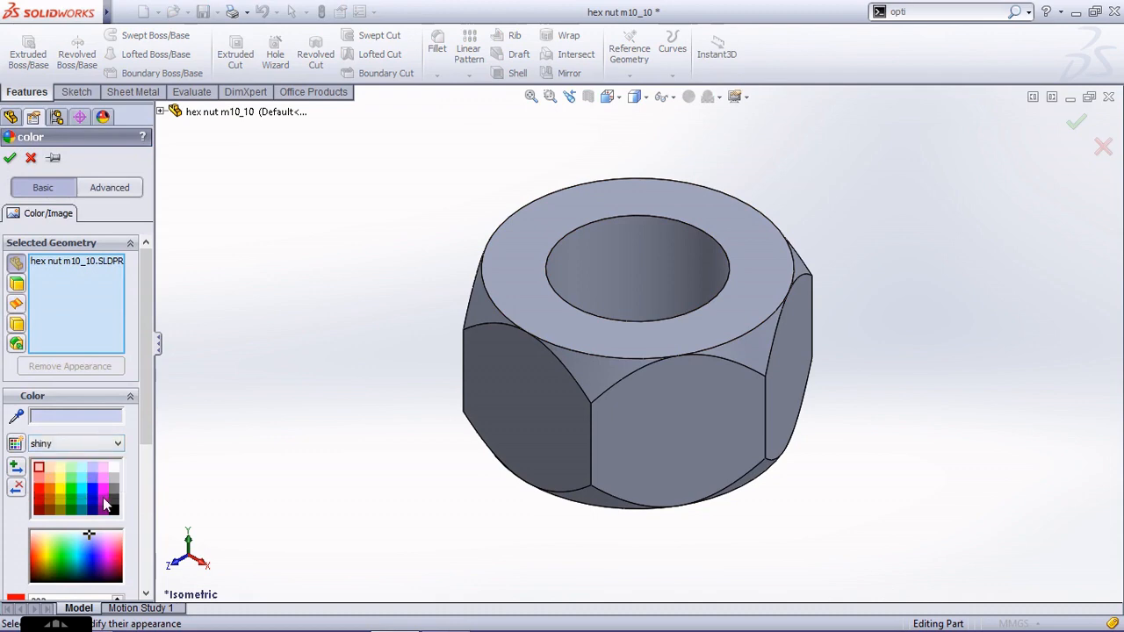
left_click(95, 449)
left_click(96, 452)
left_click(114, 493)
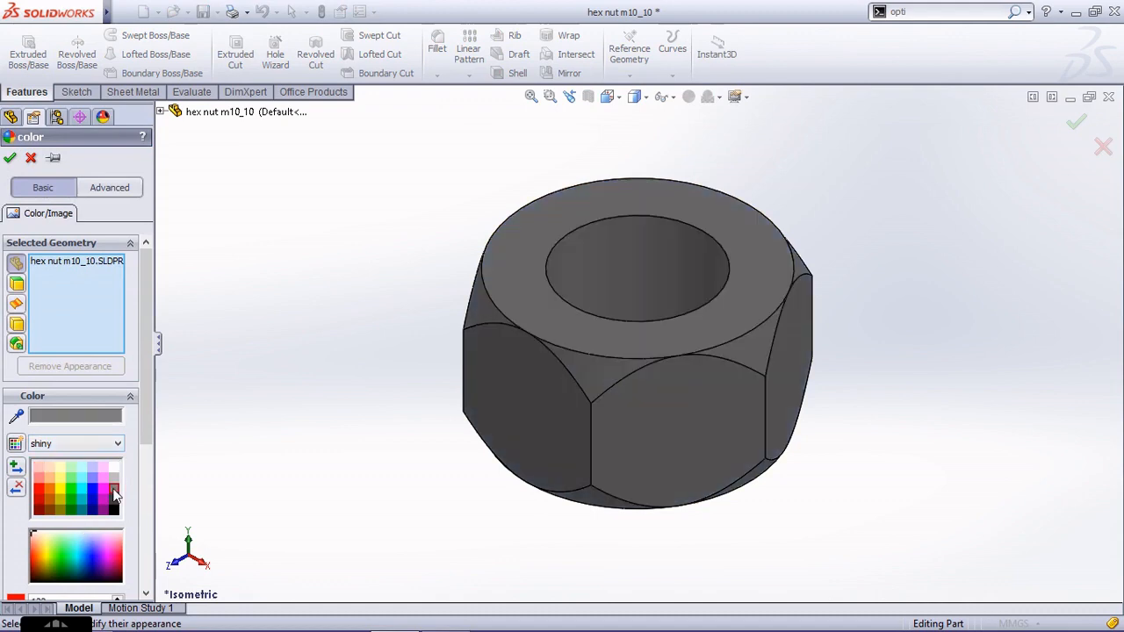
left_click(1077, 123)
middle_click_drag(966, 252, 874, 315)
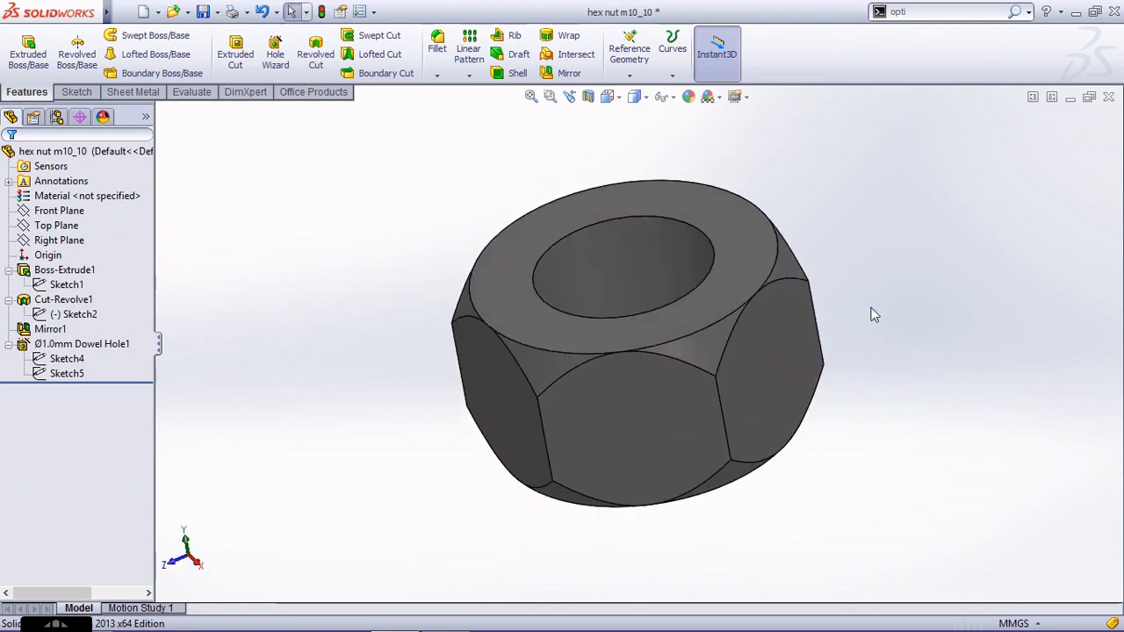
key("ctrl+7")
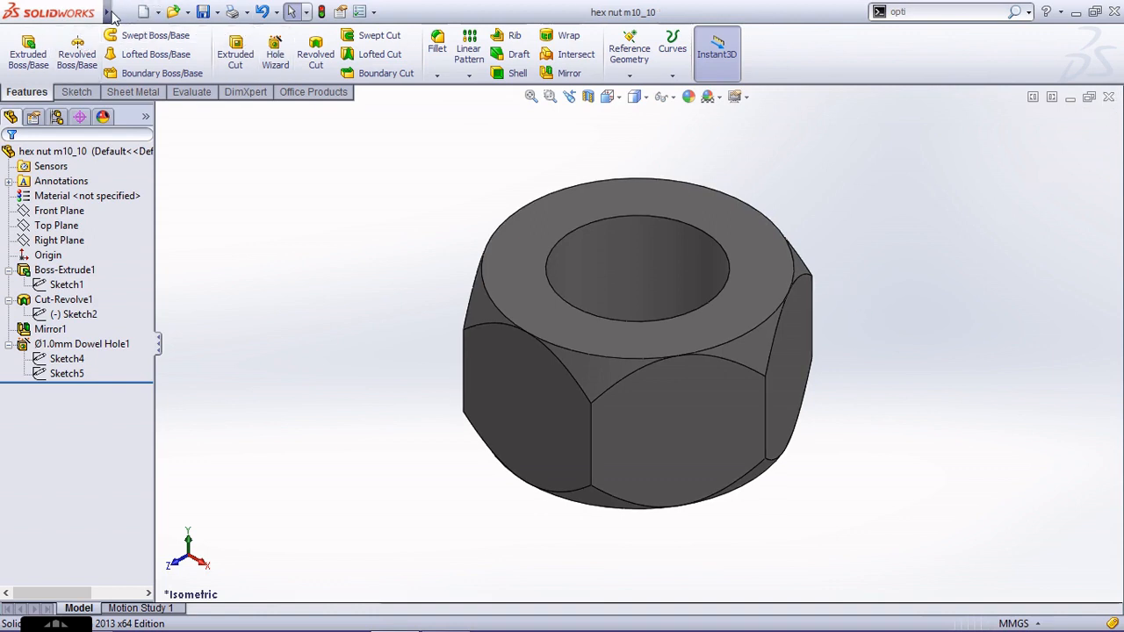
left_click(156, 11)
left_click(149, 30)
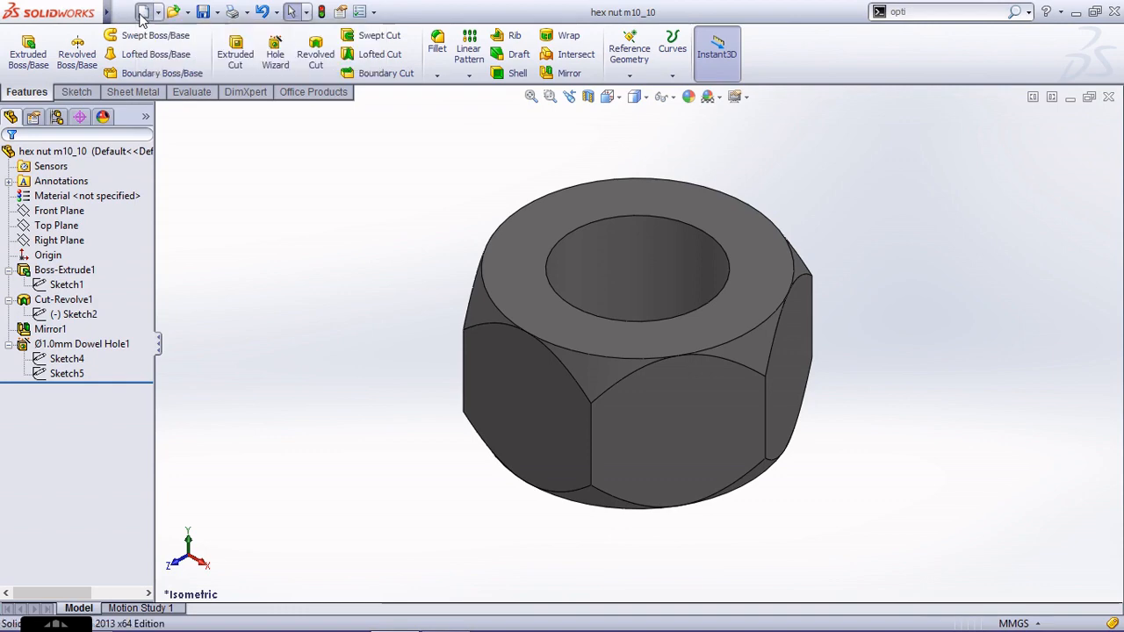
left_click(758, 243)
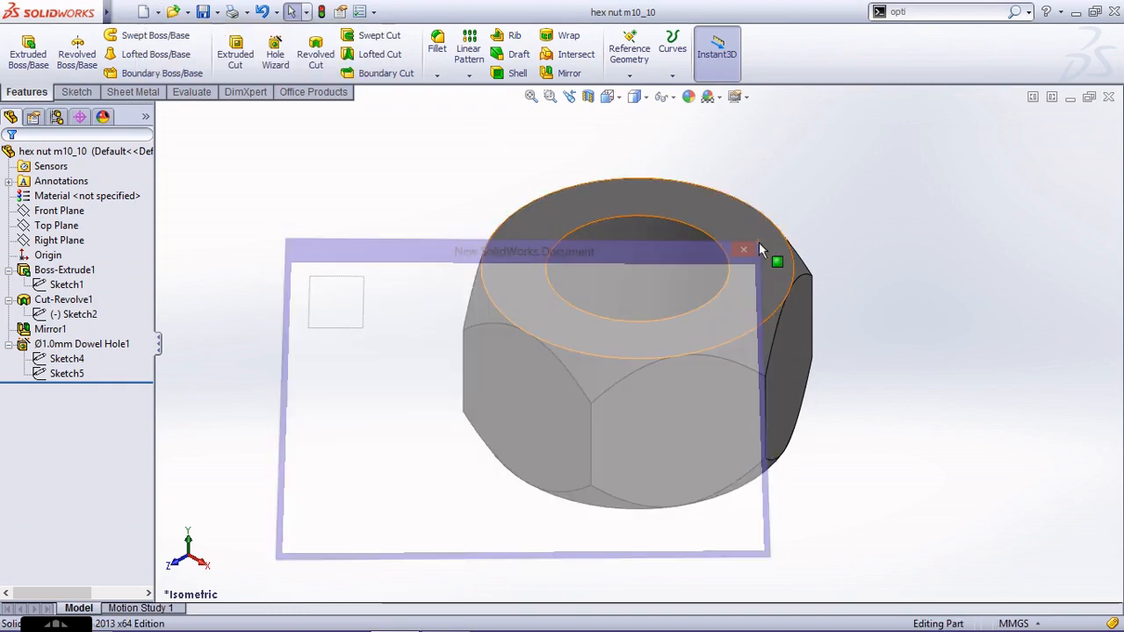
- Save the nut as a separate part file named "hex nut m10_6" in the Pedestal block folder
left_click(123, 14)
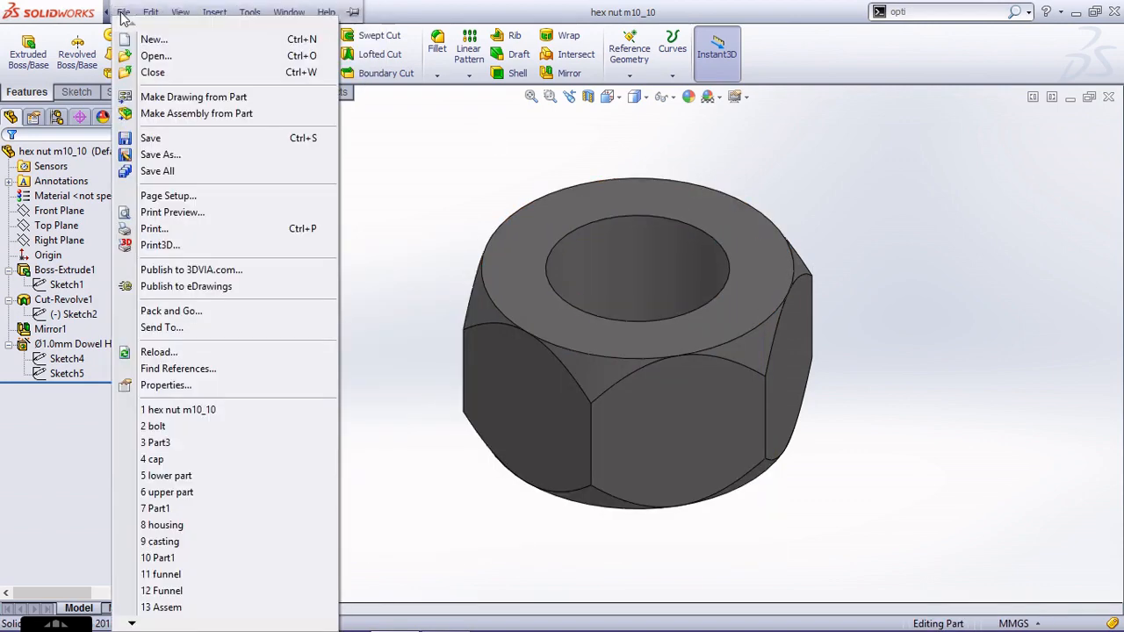
left_click(178, 157)
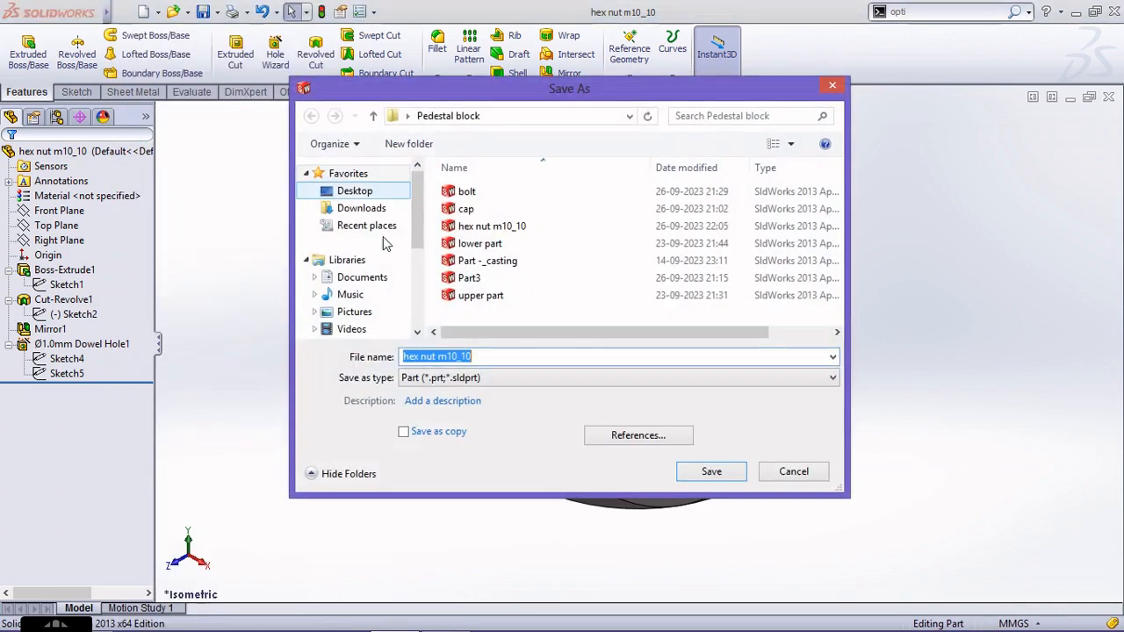
left_click(459, 359)
left_click(474, 357)
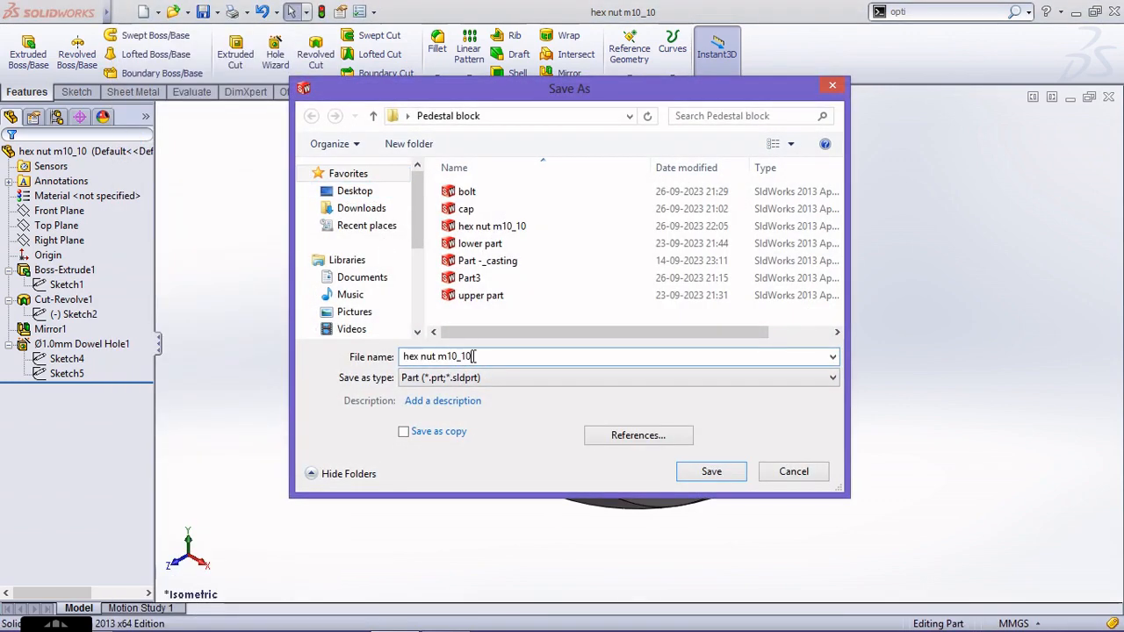
key("Return")
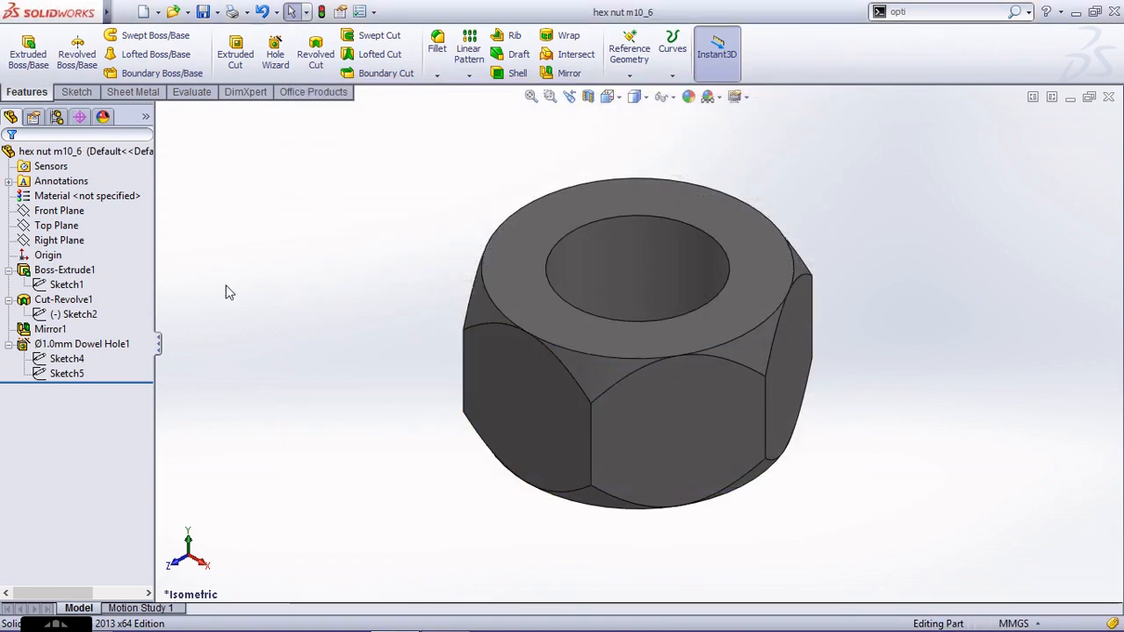
- Set the extrusion depth of the hexagonal nut body to 6 mm and save the part in isometric view
left_click(78, 273)
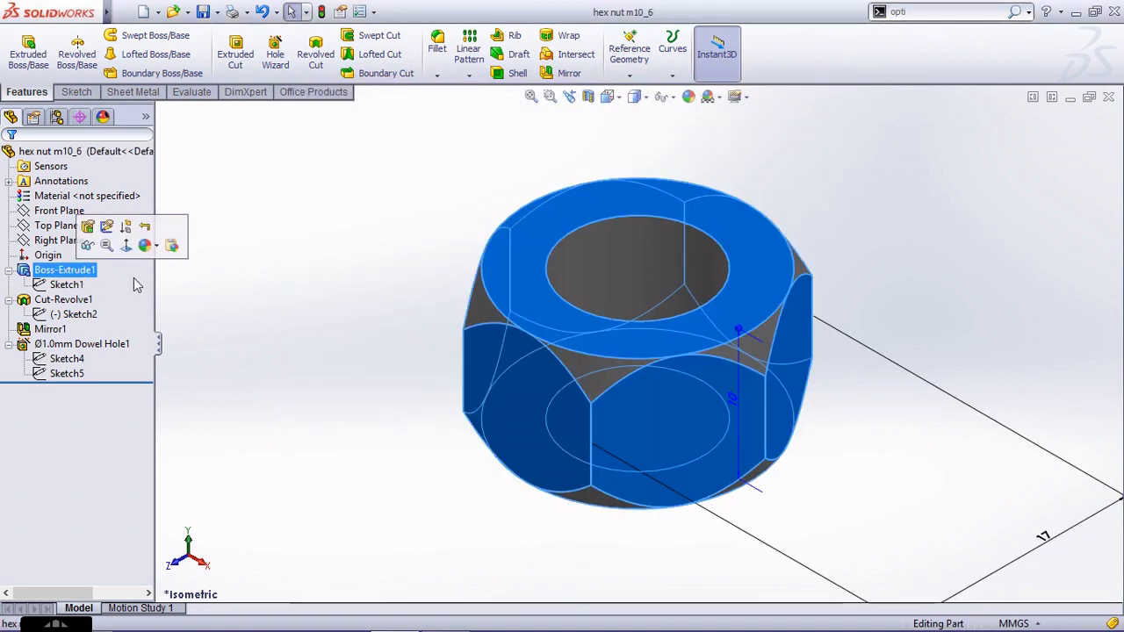
double_click(736, 406)
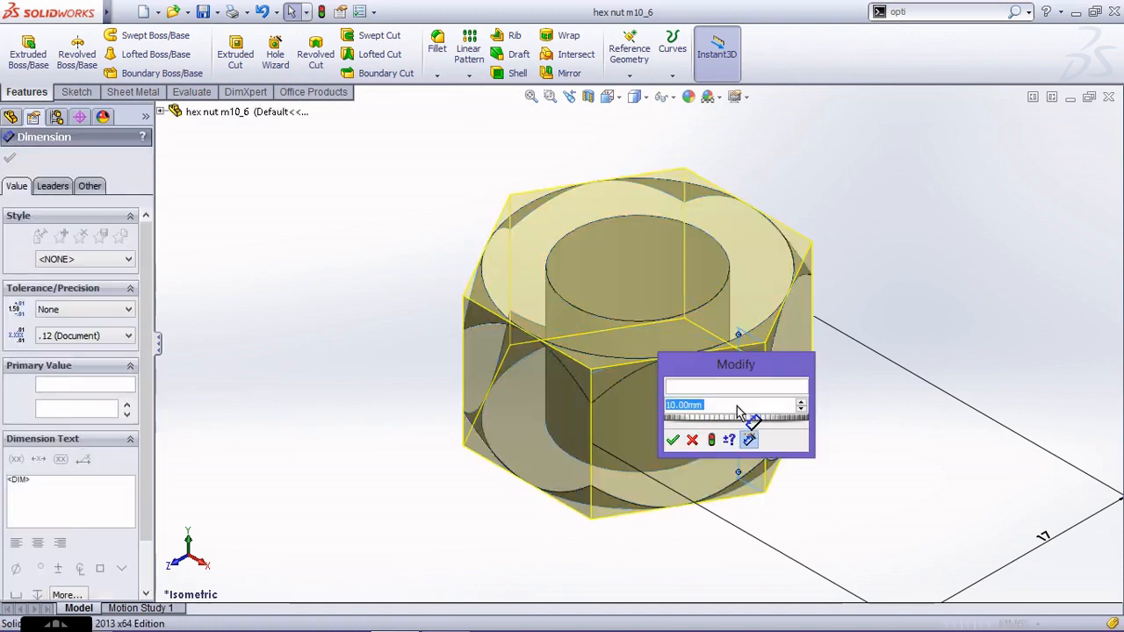
type("6")
key("Return")
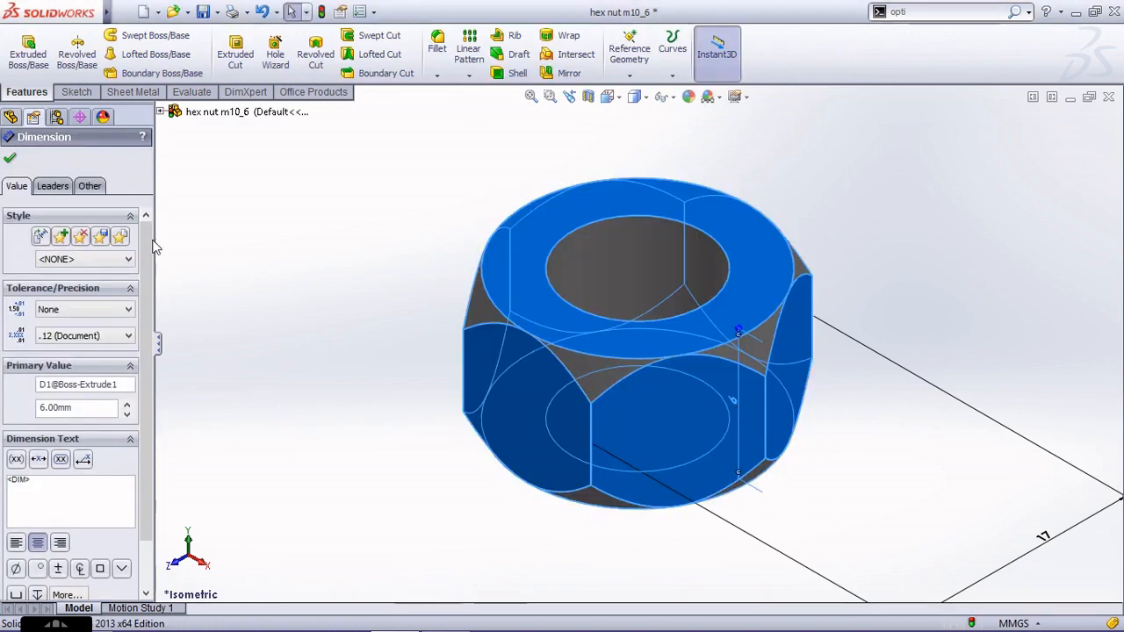
left_click(10, 158)
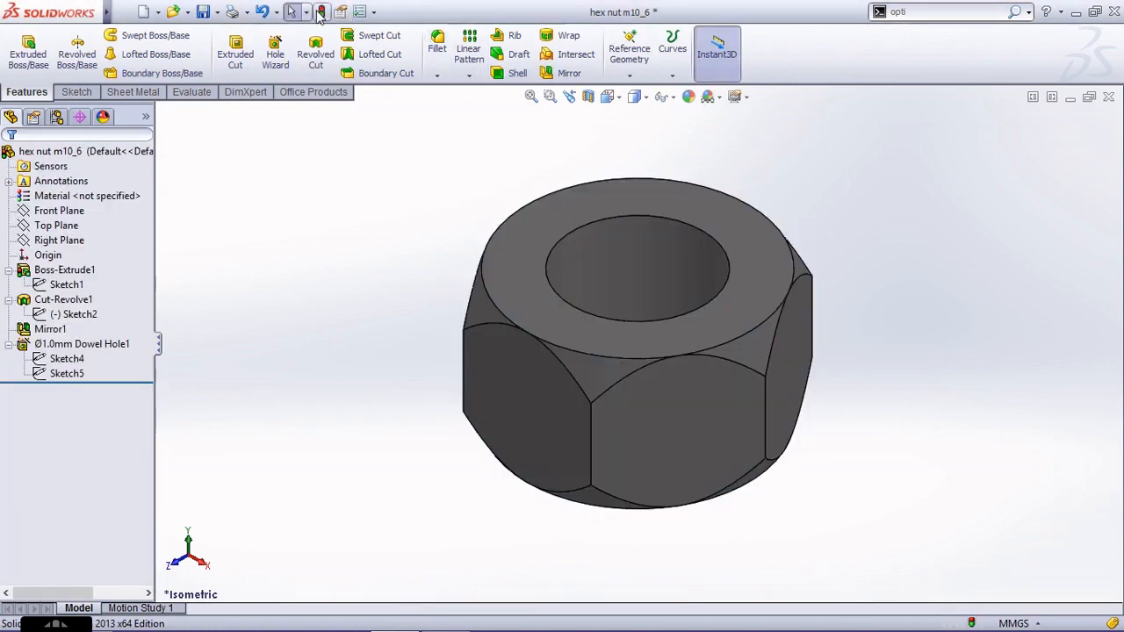
mouse_move(603, 190)
middle_mouse_down()
mouse_move(693, 124)
mouse_move(648, 181)
mouse_move(597, 201)
mouse_move(622, 197)
middle_mouse_up()
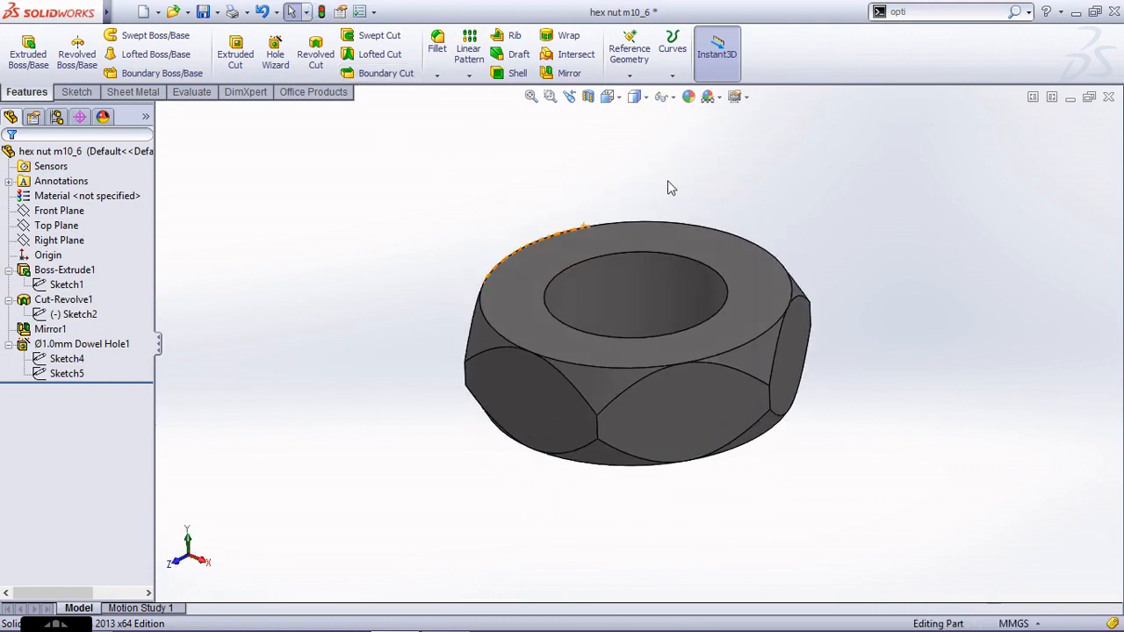
key("ctrl+7")
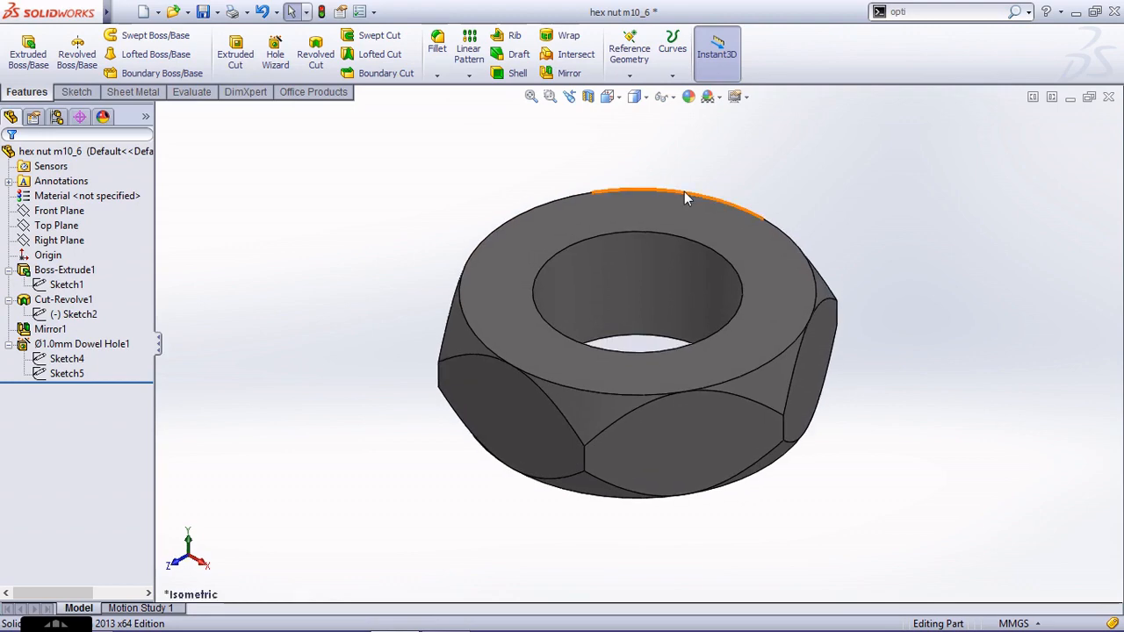
key("ctrl+s")
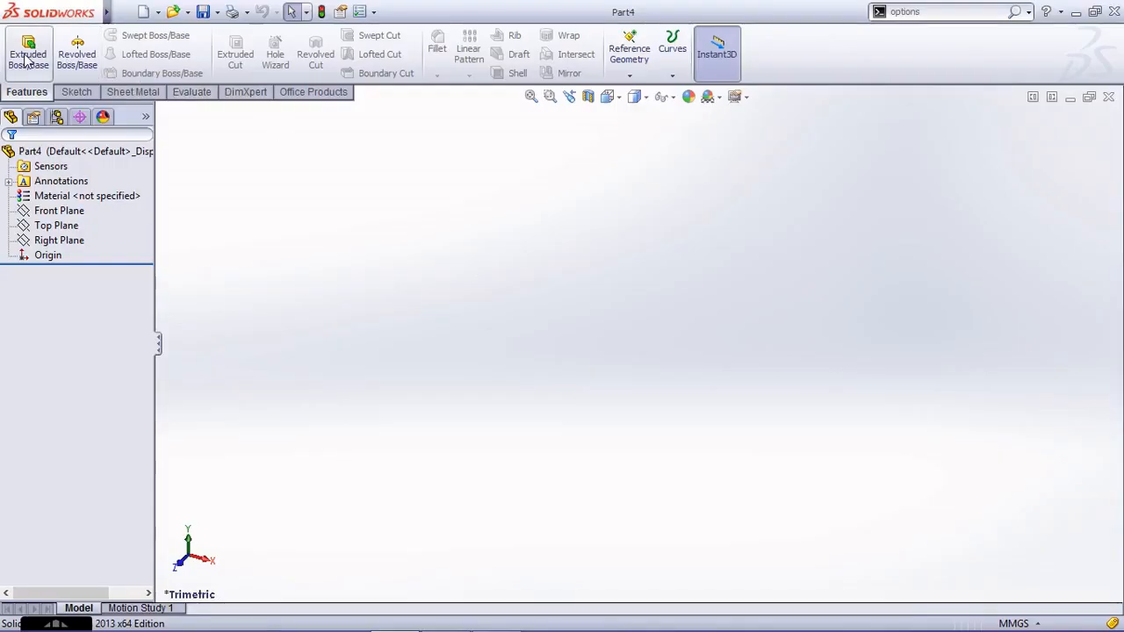
- Start an extruded boss on the Top Plane and sketch a center rectangle about 53 by 42 mm at the origin
left_click(26, 56)
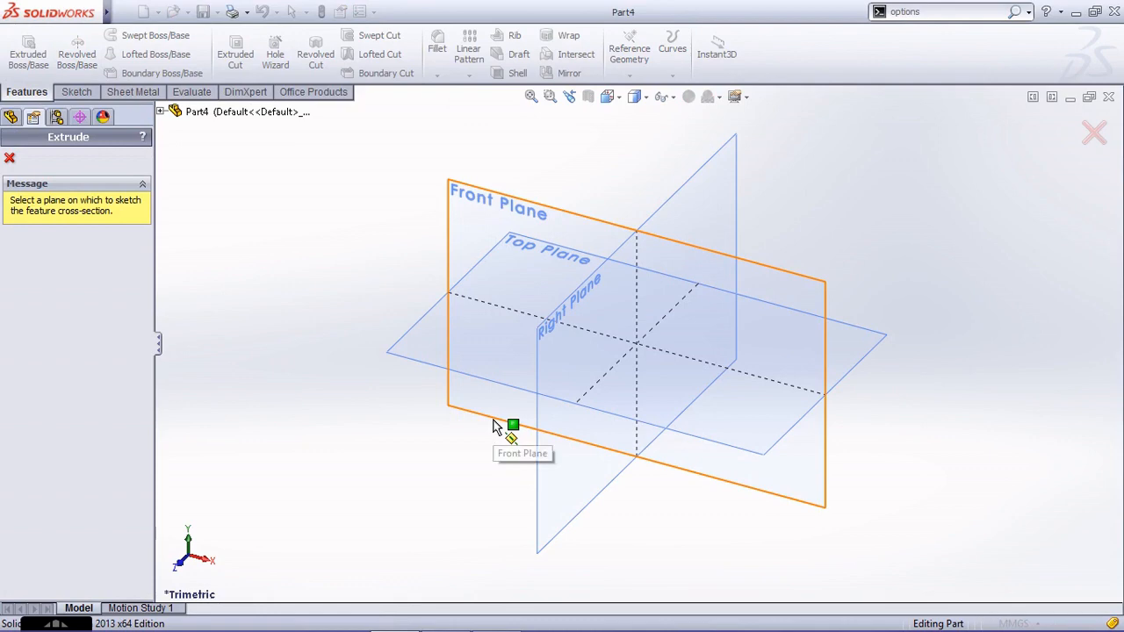
left_click(496, 382)
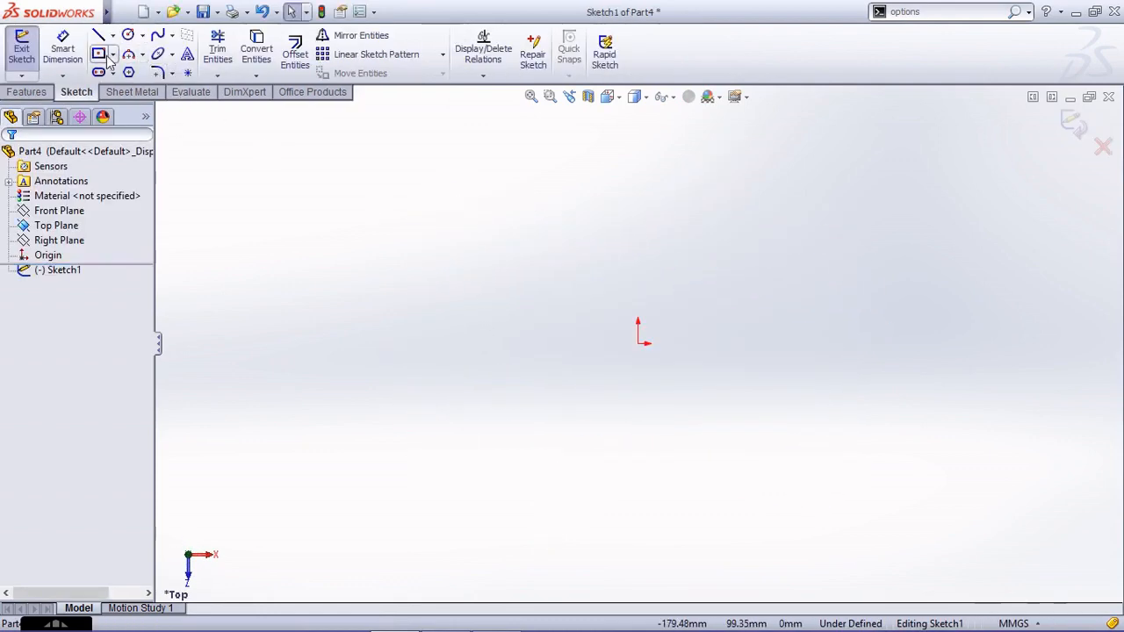
left_click(98, 53)
left_click(639, 343)
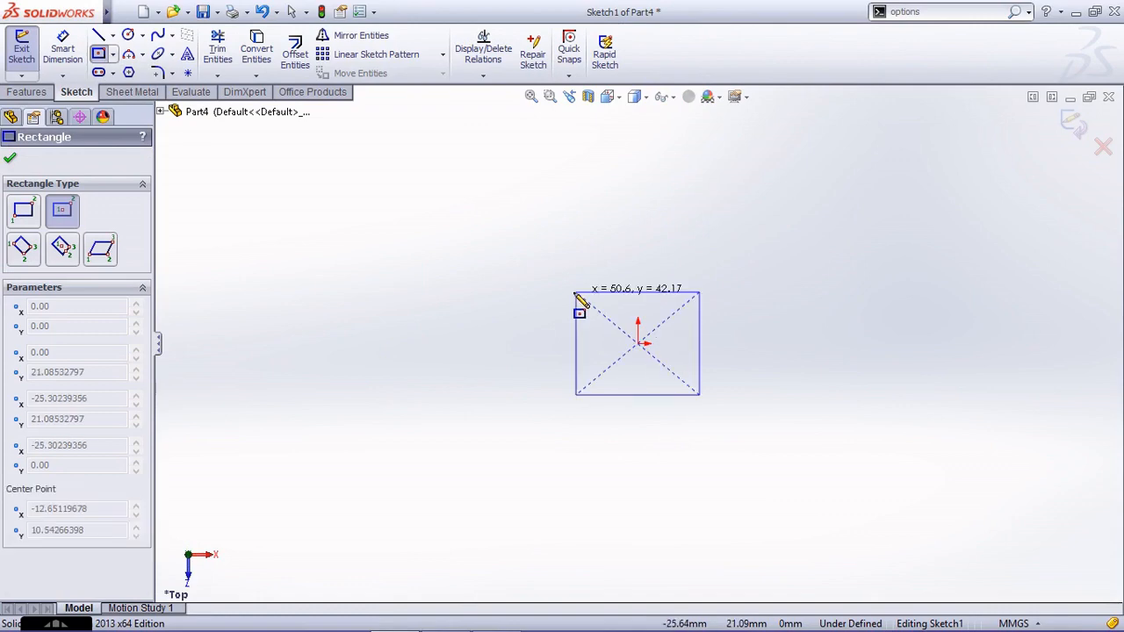
left_click(574, 294)
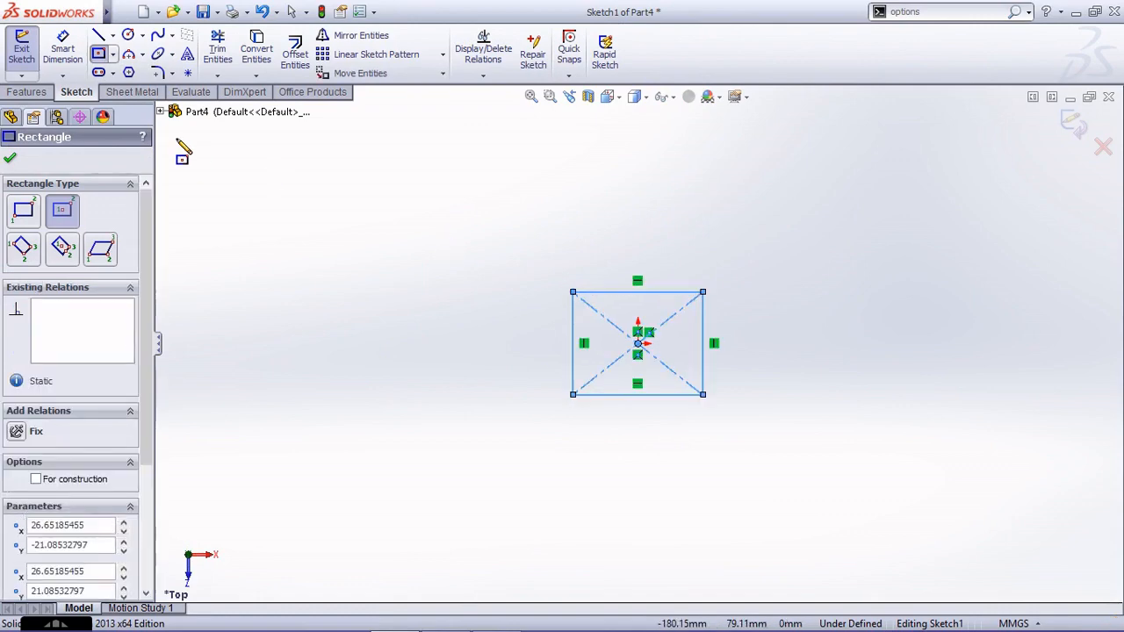
- Dimension the rectangle's lower horizontal side to 19.5 mm
left_click(62, 48)
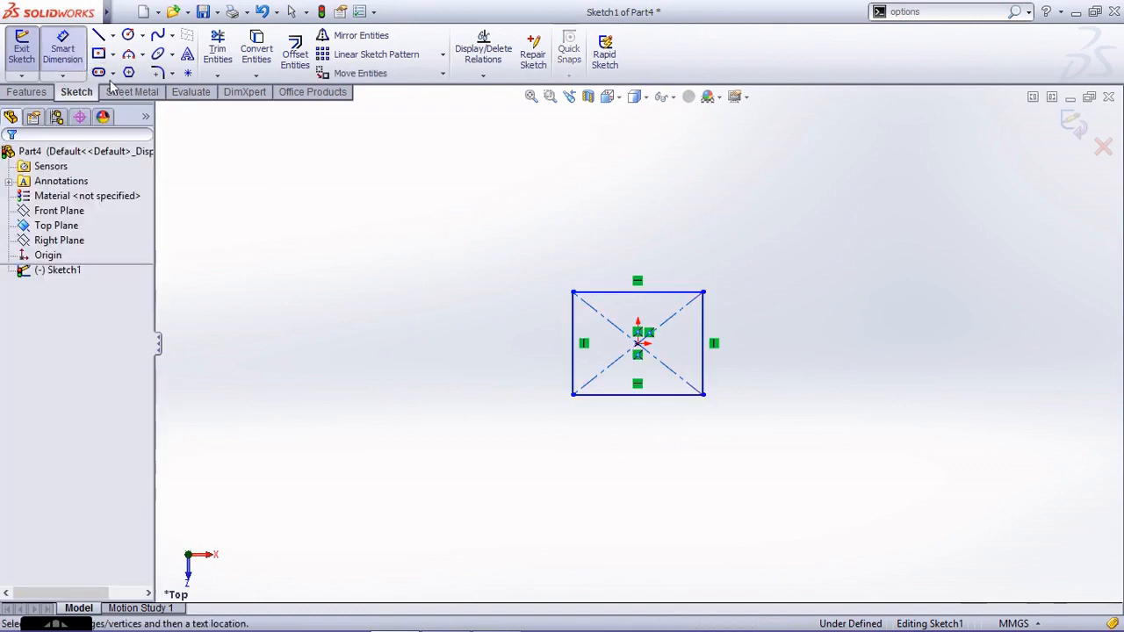
left_click(677, 396)
left_click(675, 432)
type("19.5")
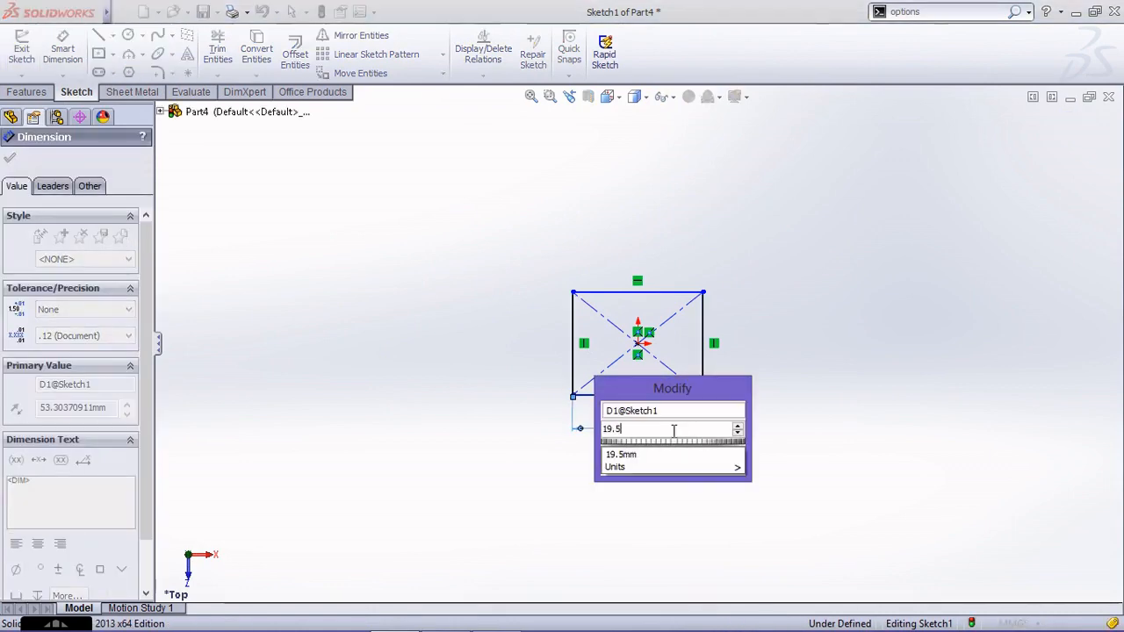
key("Return")
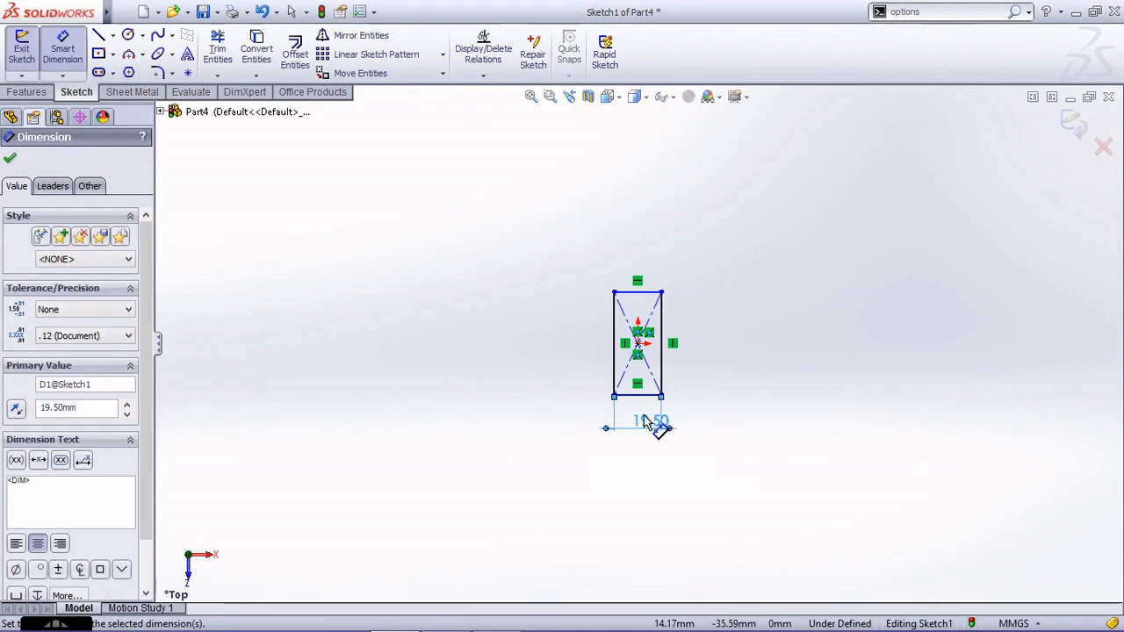
- Make the rectangle a square by adding an Equal relation between its lower horizontal side and adjacent vertical side
key("Escape")
left_click(650, 394)
left_click(661, 373, "ctrl")
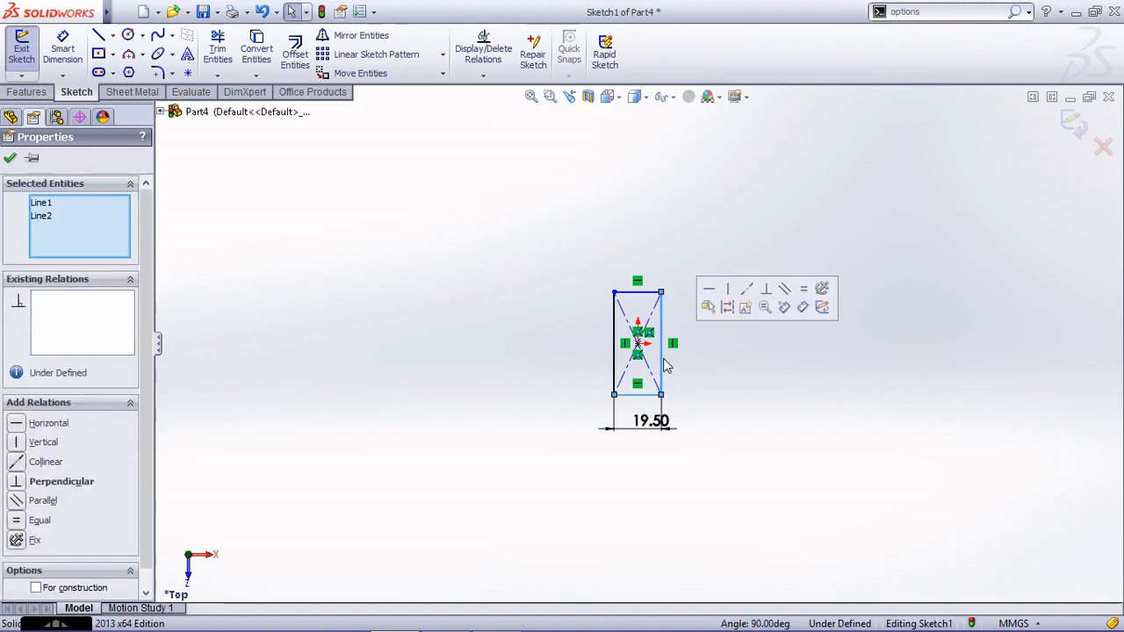
left_click(55, 520)
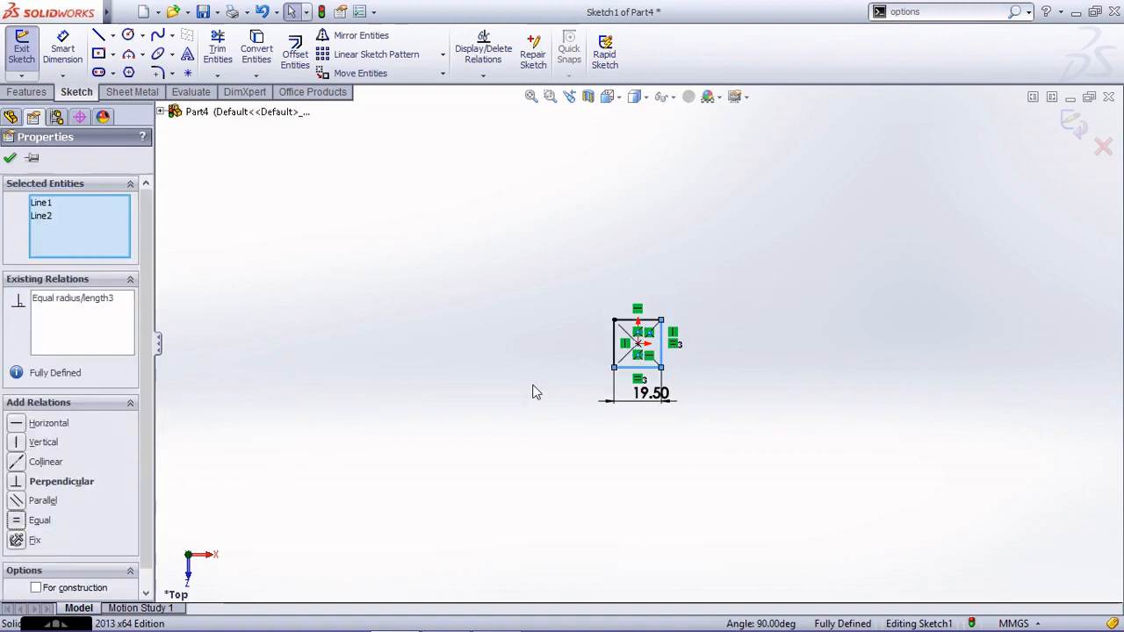
key("Escape")
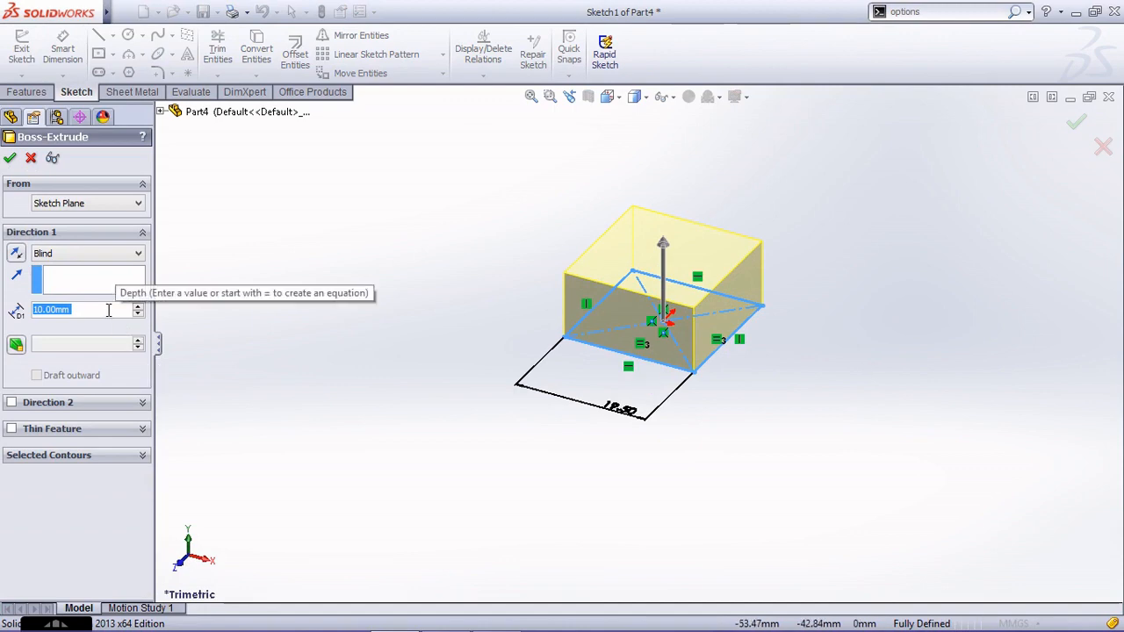
- Extrude the square profile to a blind depth of 6 mm
type("6")
key("Return")
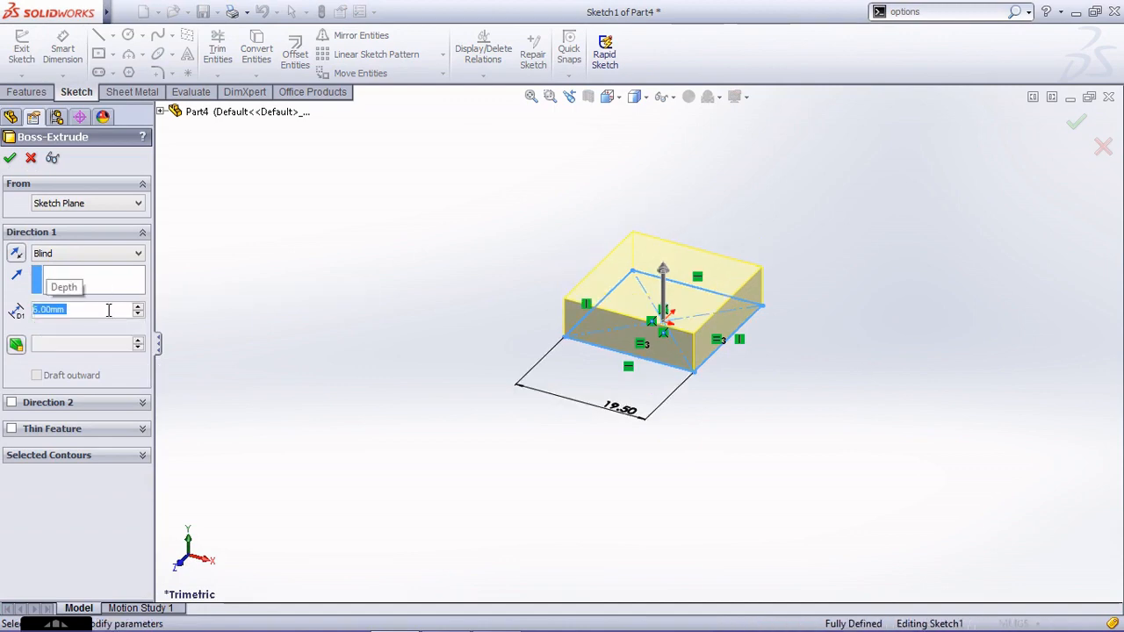
left_click(9, 158)
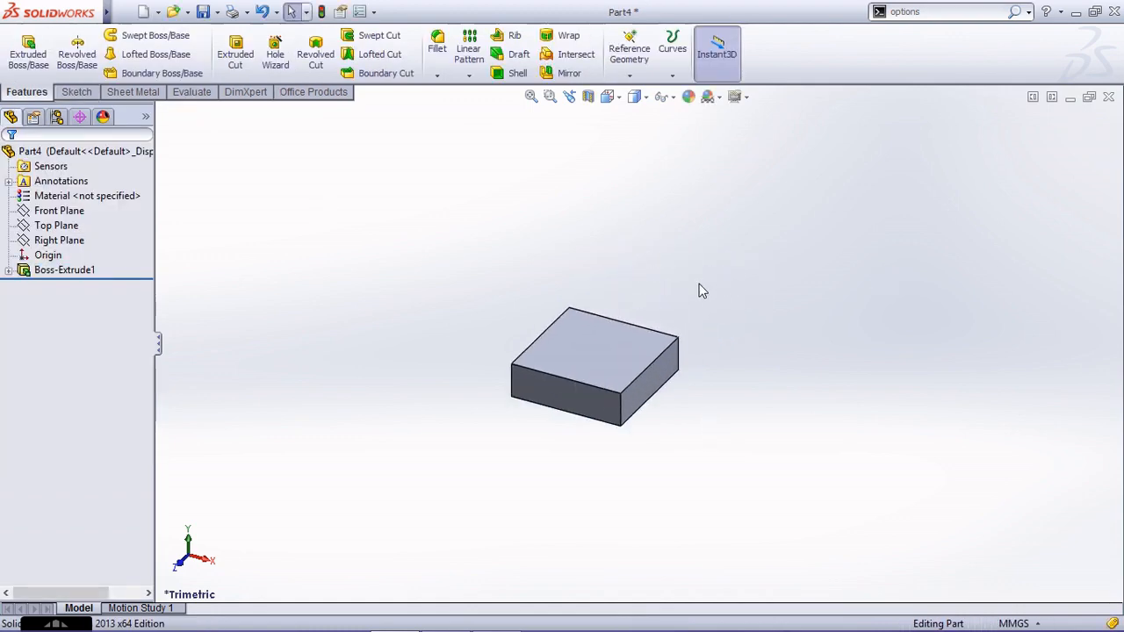
- Start a second extruded boss on the block's upper face and sketch a circle about 10.7 mm in diameter centered on the origin
left_click(28, 51)
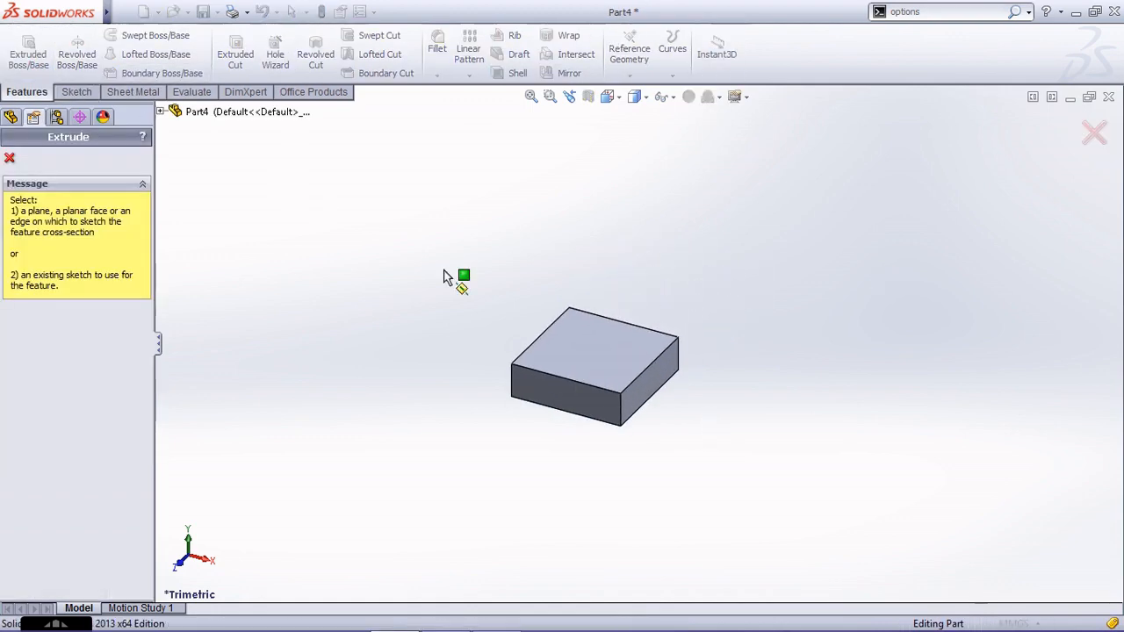
left_click(590, 368)
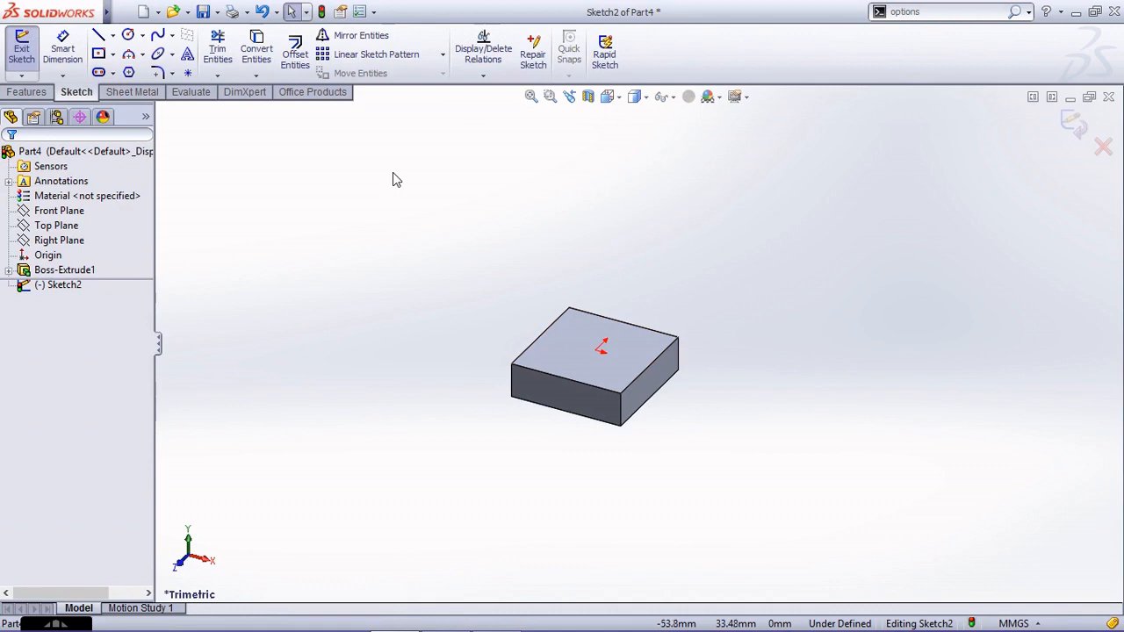
key("ctrl+8")
left_click(127, 35)
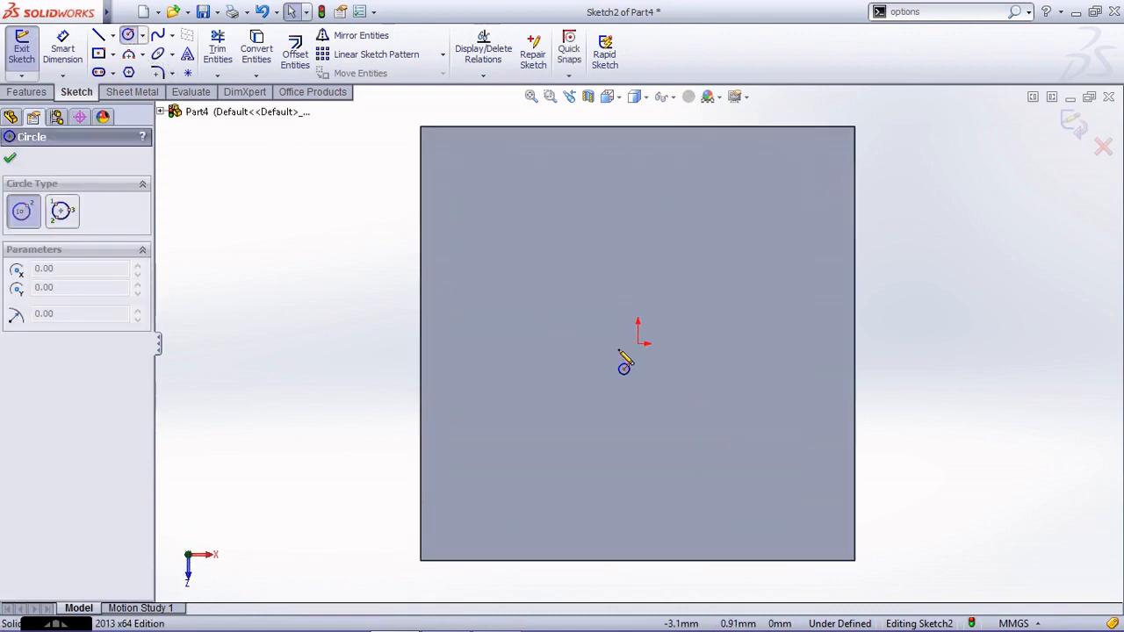
left_click(637, 344)
left_click(670, 460)
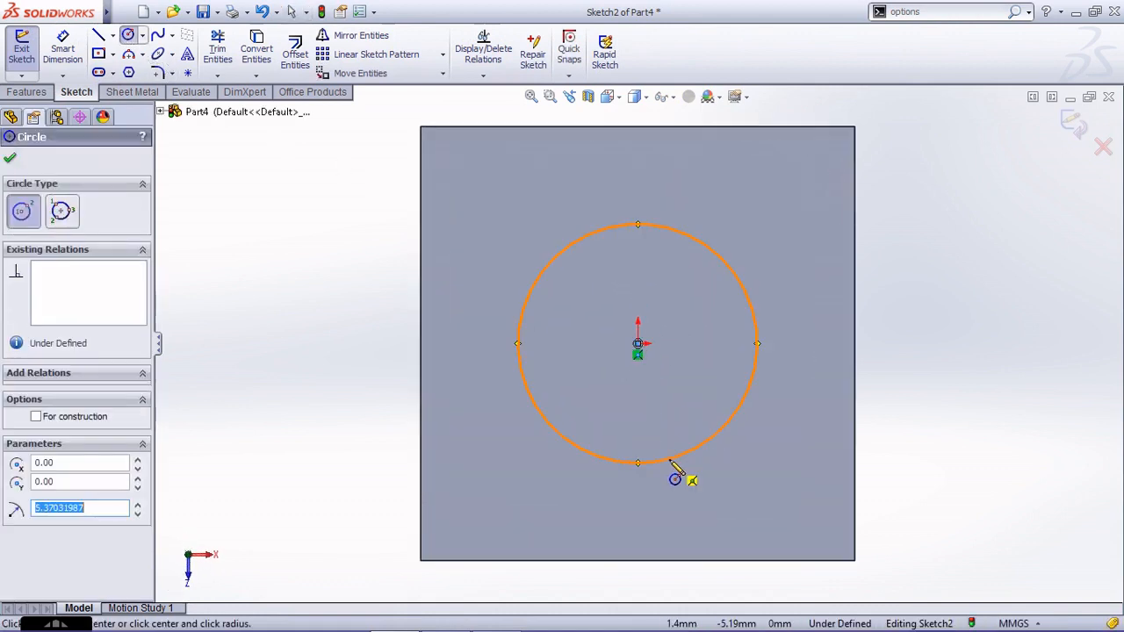
- Dimension the circle's diameter to 10 mm
left_click(62, 48)
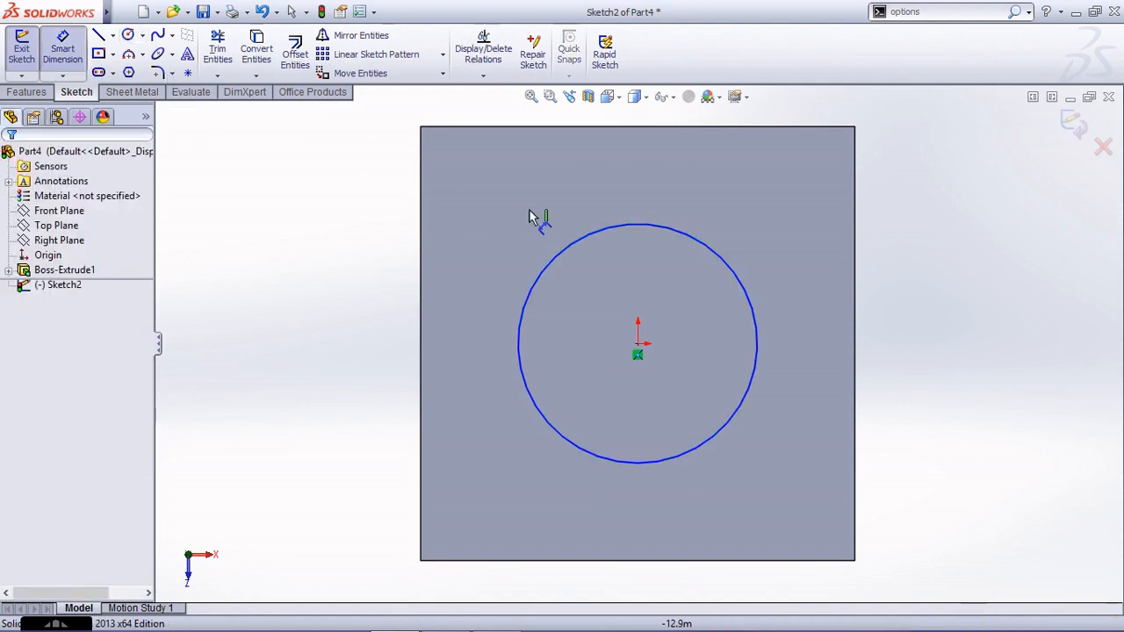
left_click(752, 281)
left_click(761, 260)
type("1")
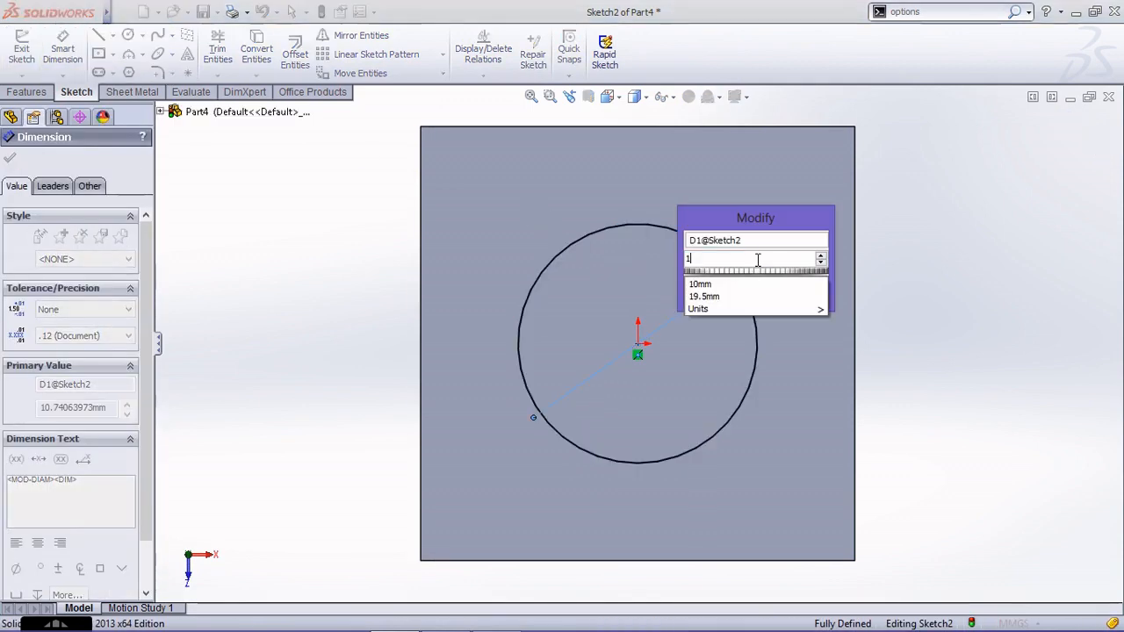
type("0")
key("Return")
key("Escape")
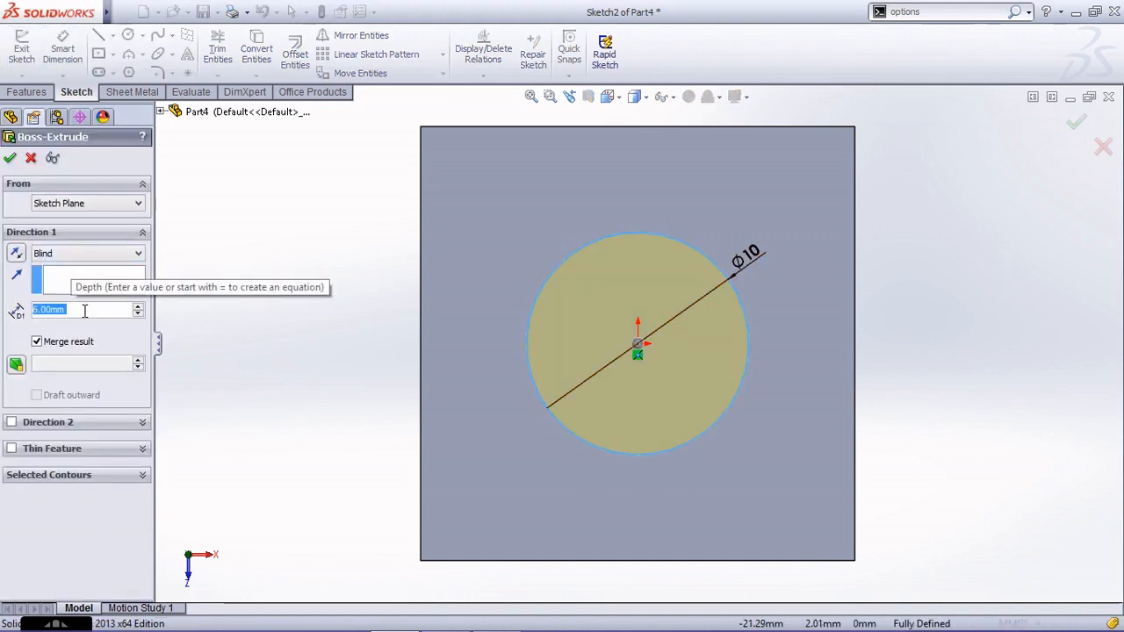
- Extrude the circle as a 78 mm blind boss merged with the square head and show the part in isometric view
type("78")
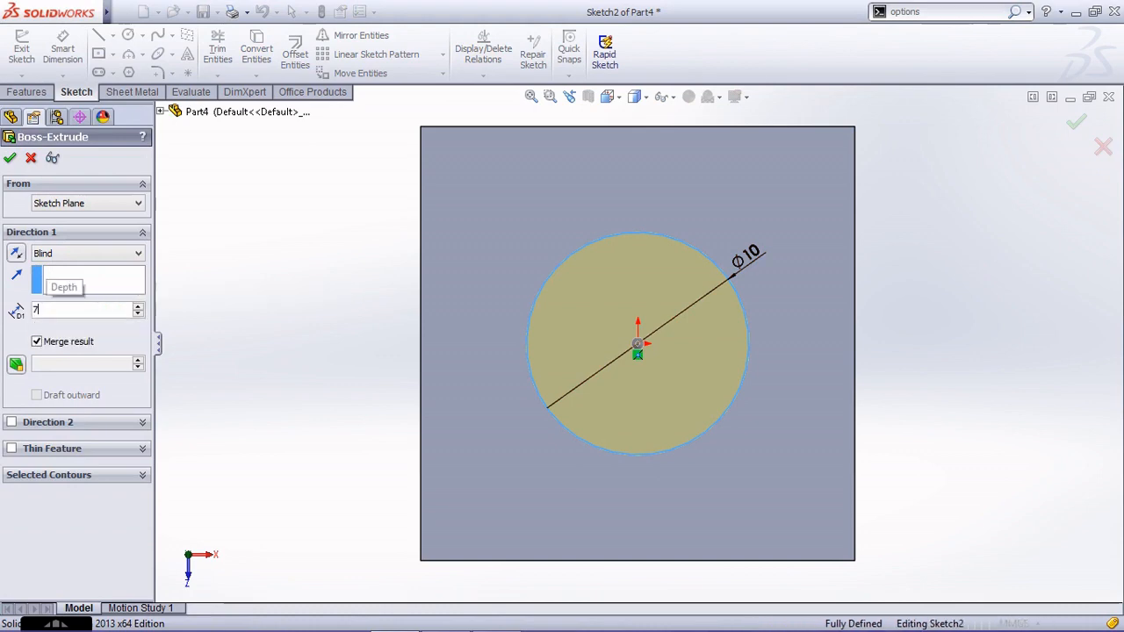
key("Return")
left_click(9, 158)
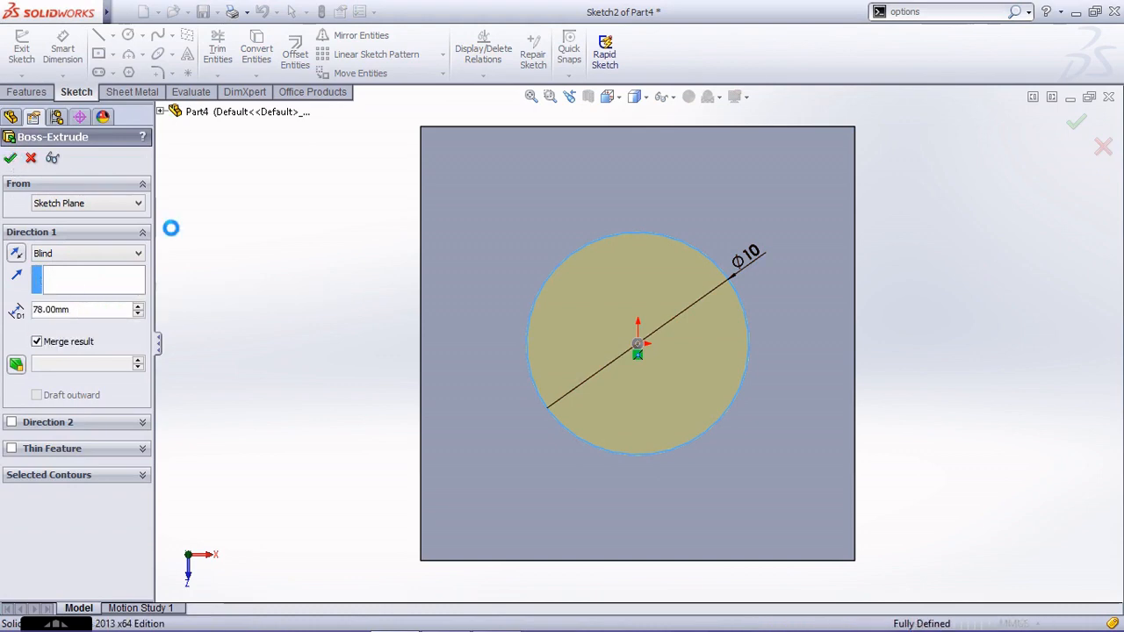
key("ctrl+7")
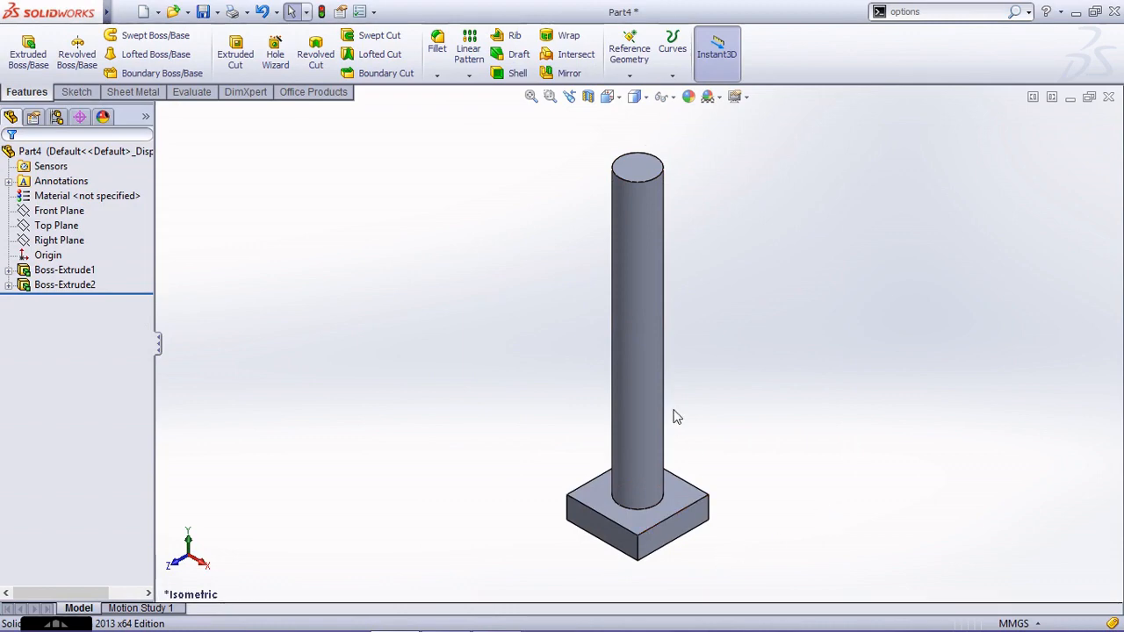
- Save the part as bolt in the Pedestal block folder
scroll(674, 410, "up", 2)
scroll(668, 487, "down", 2)
scroll(672, 483, "up", 1)
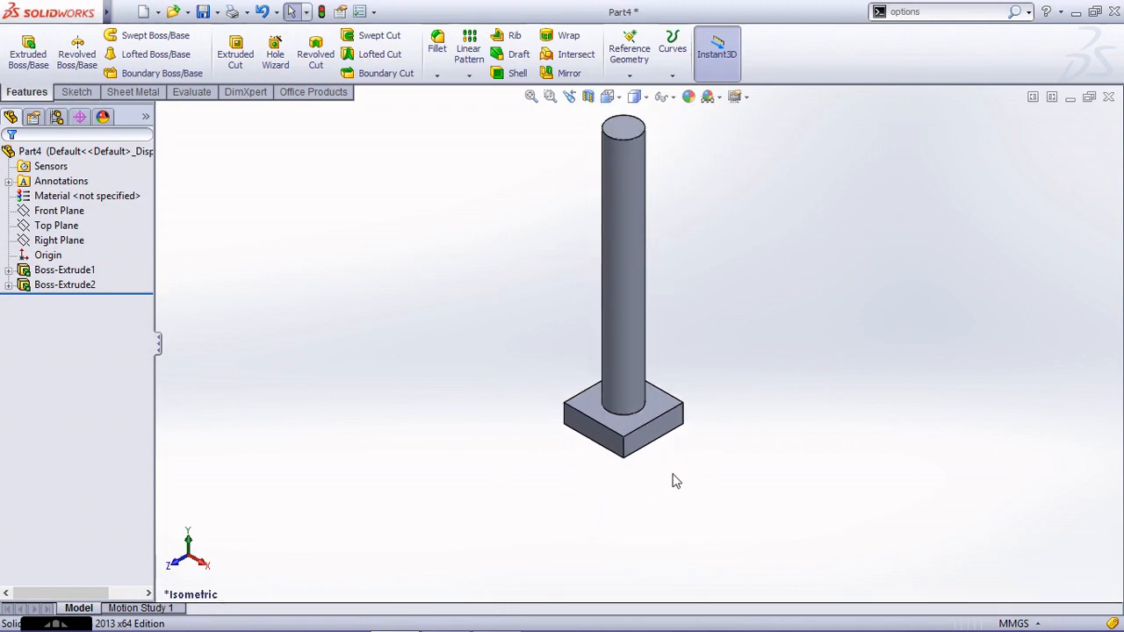
key("ctrl+s")
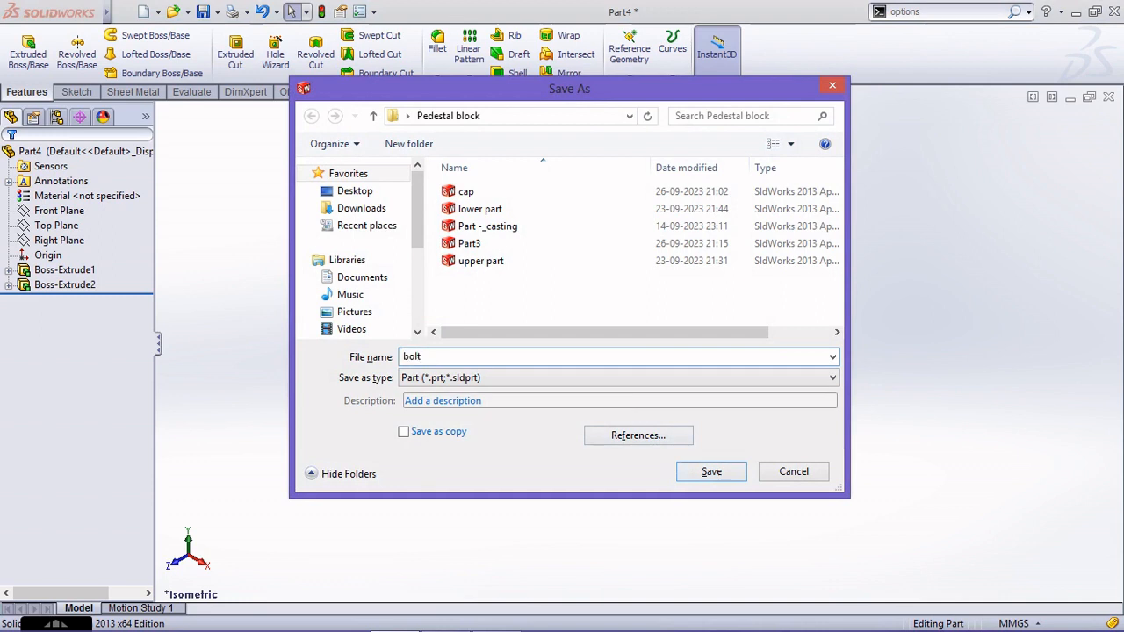
type("bolt")
key("Return")
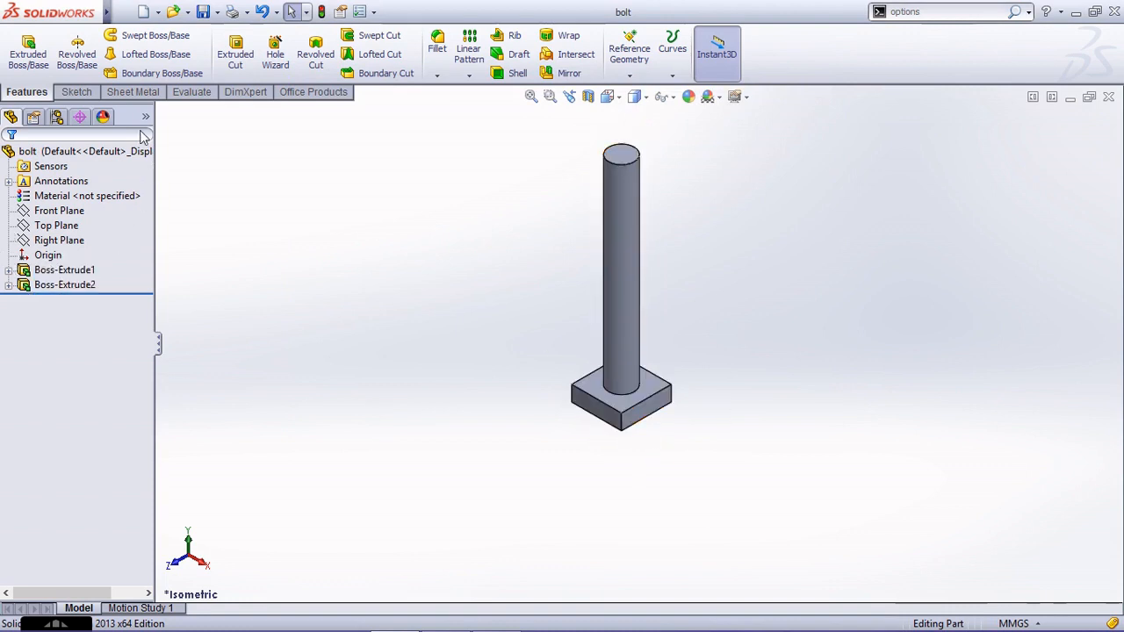
- Start a revolved cut with its sketch on the Right Plane and view the plane face-on
left_click(316, 58)
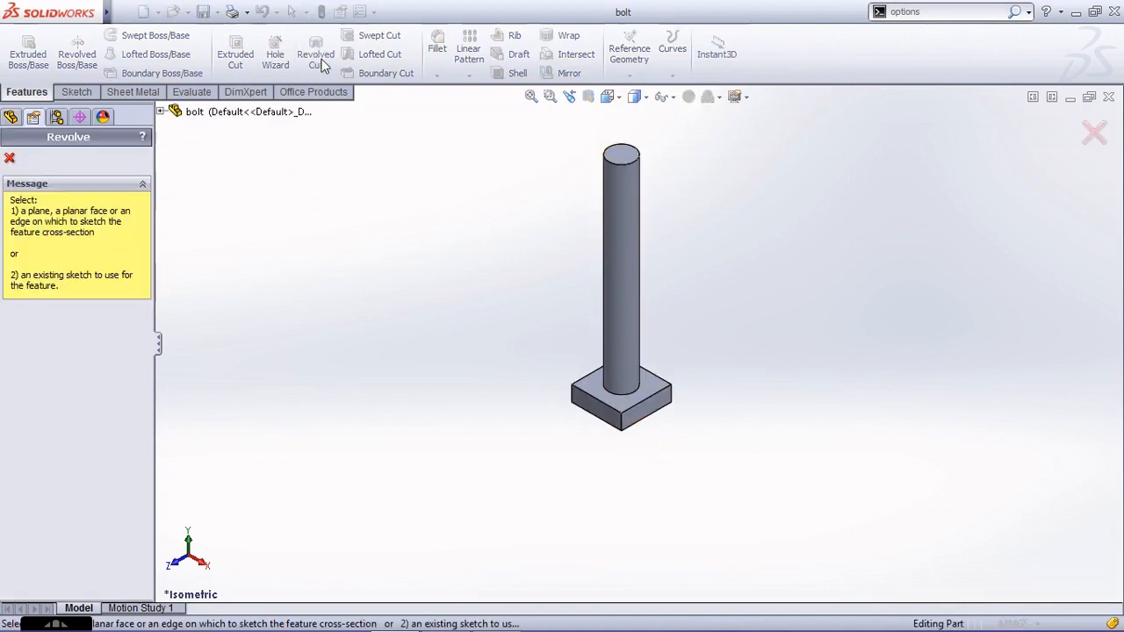
left_click(175, 112)
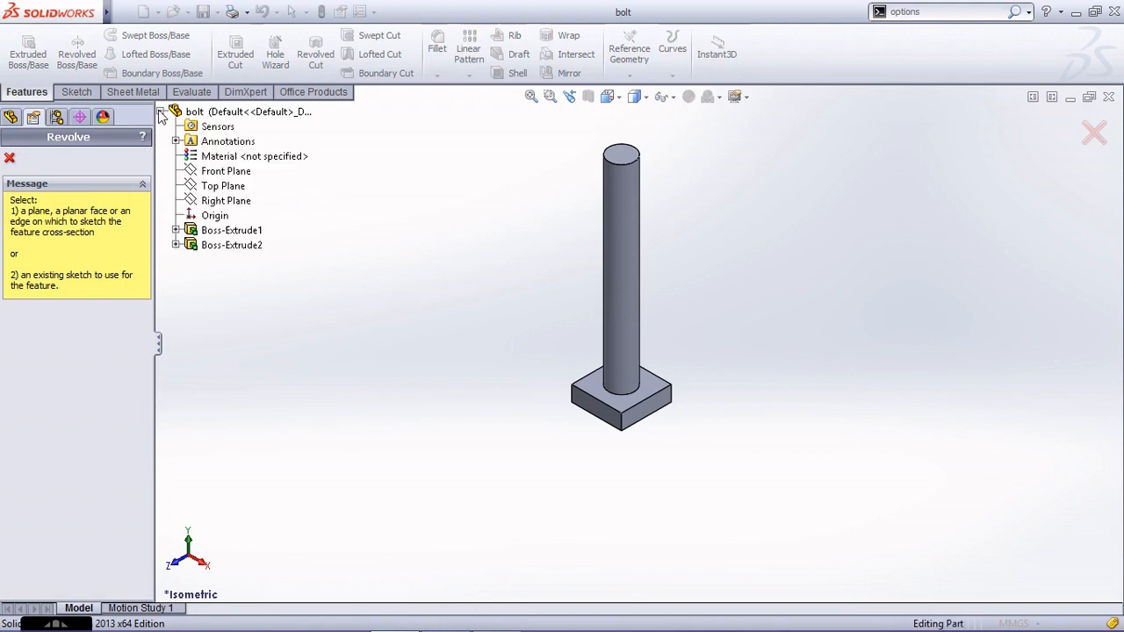
left_click(224, 198)
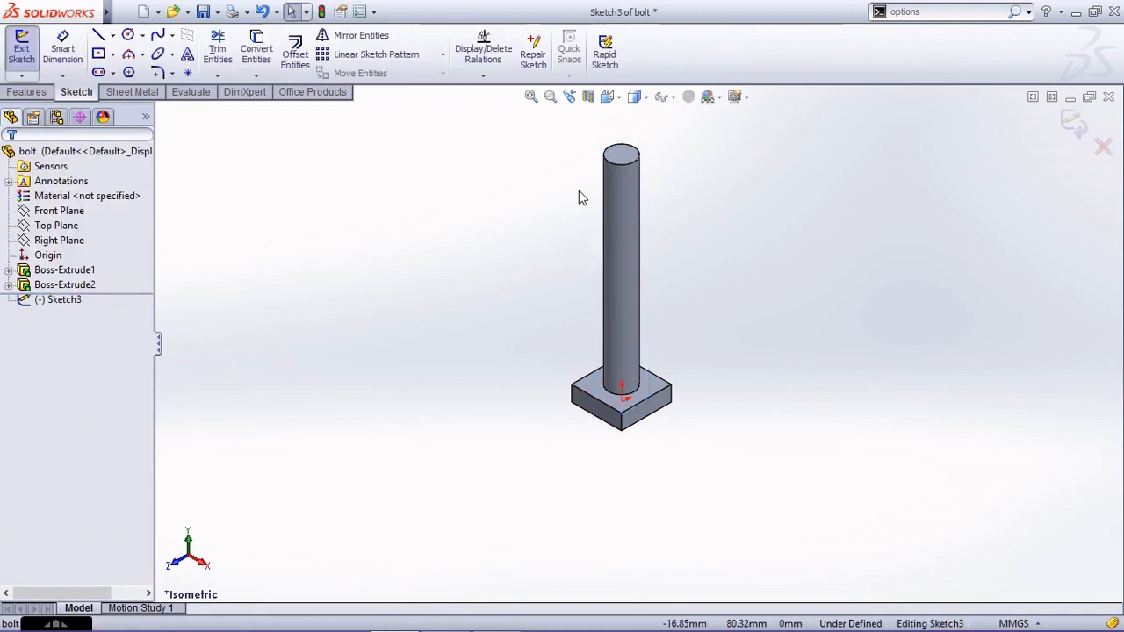
key("ctrl+8")
scroll(650, 347, "up", 1)
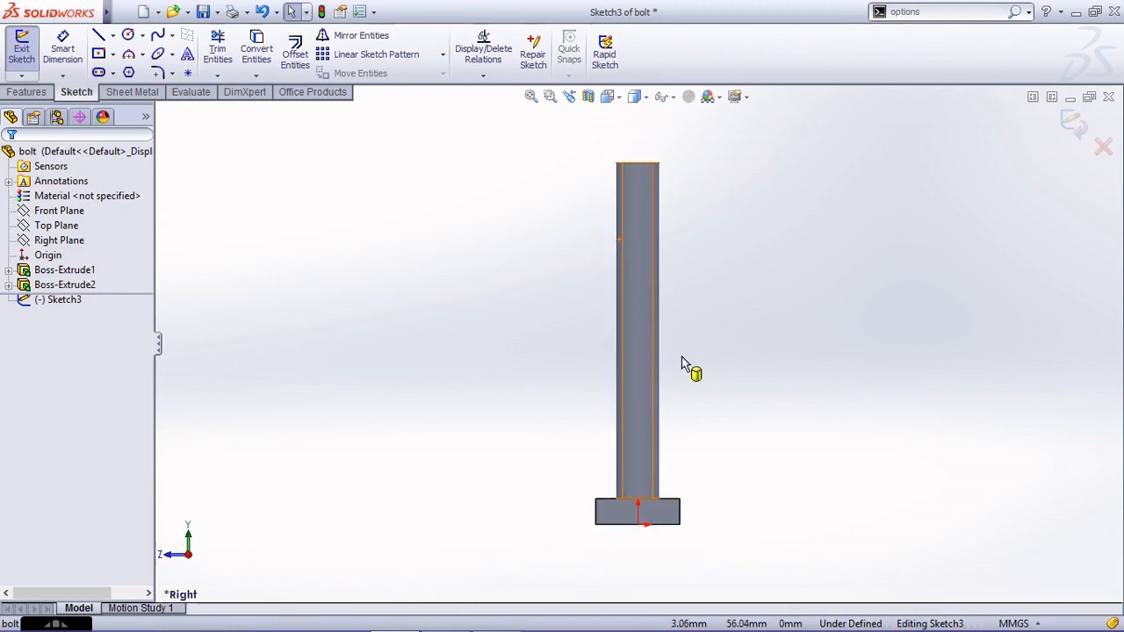
scroll(690, 563, "down", 2)
scroll(689, 549, "down", 3)
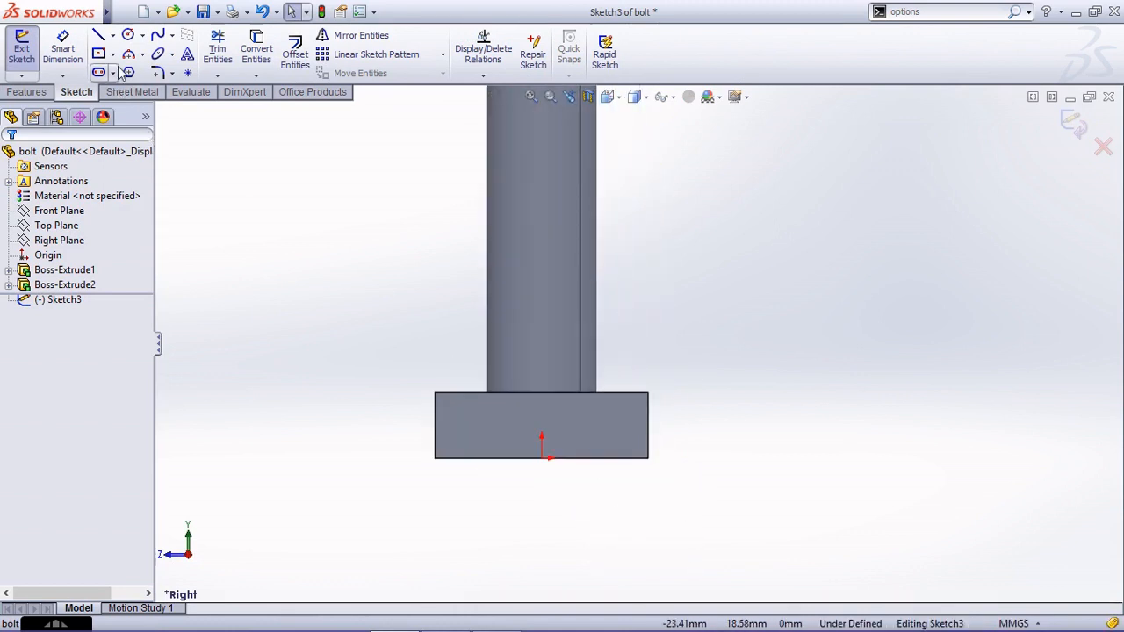
- Sketch a closed right triangle about 3.1 mm tall outside the bolt head, starting at the head's lower outer corner
left_click(99, 35)
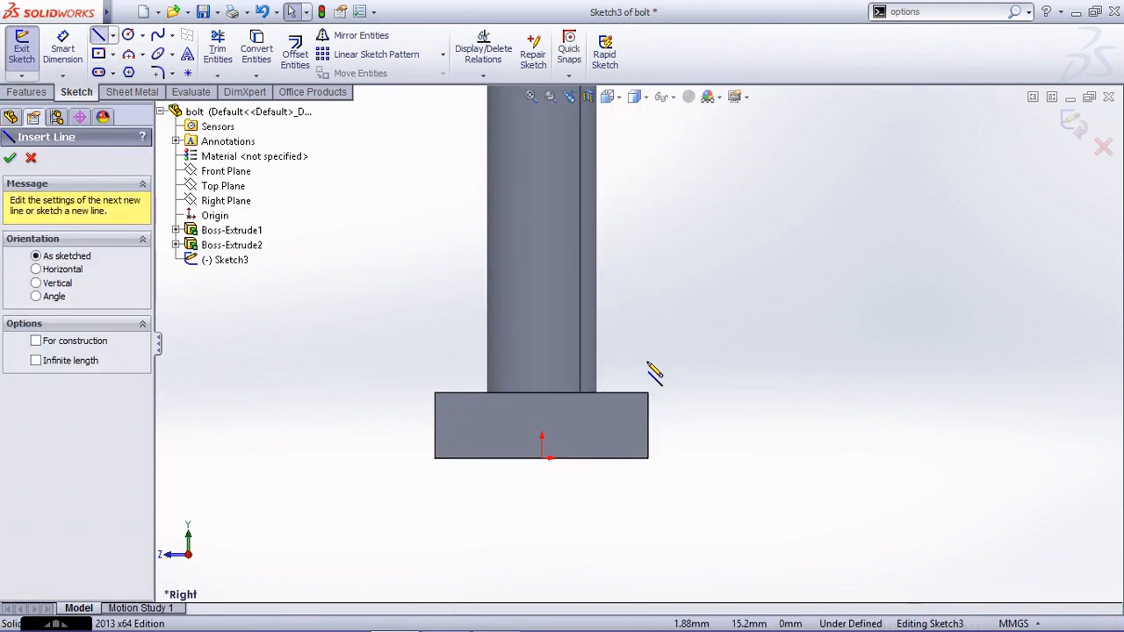
left_click(647, 458)
left_click(691, 426)
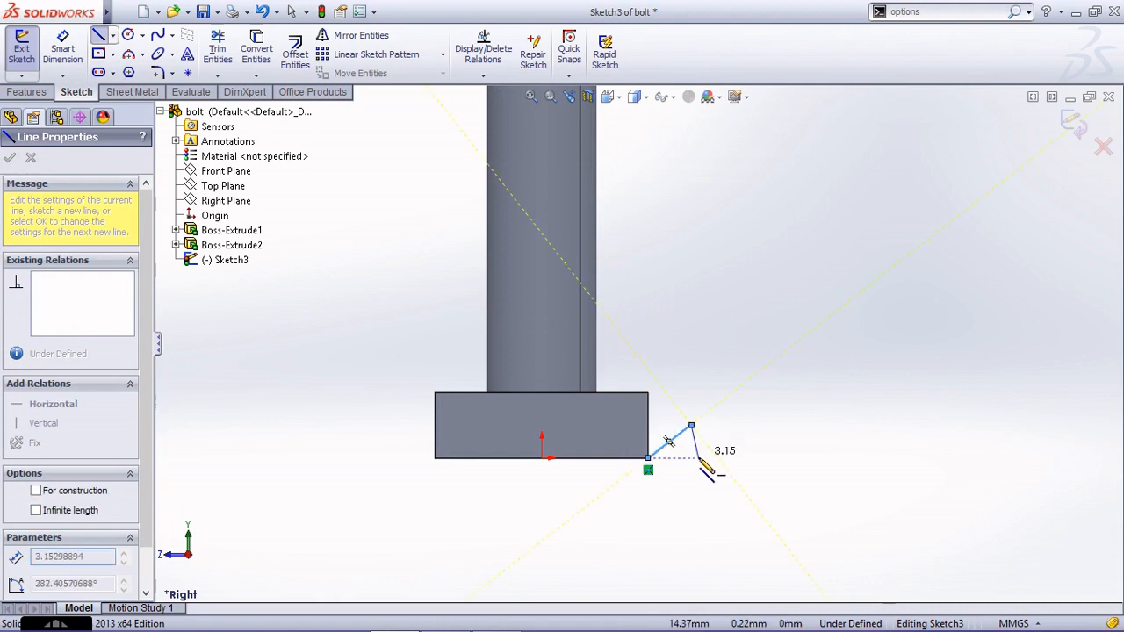
left_click(692, 458)
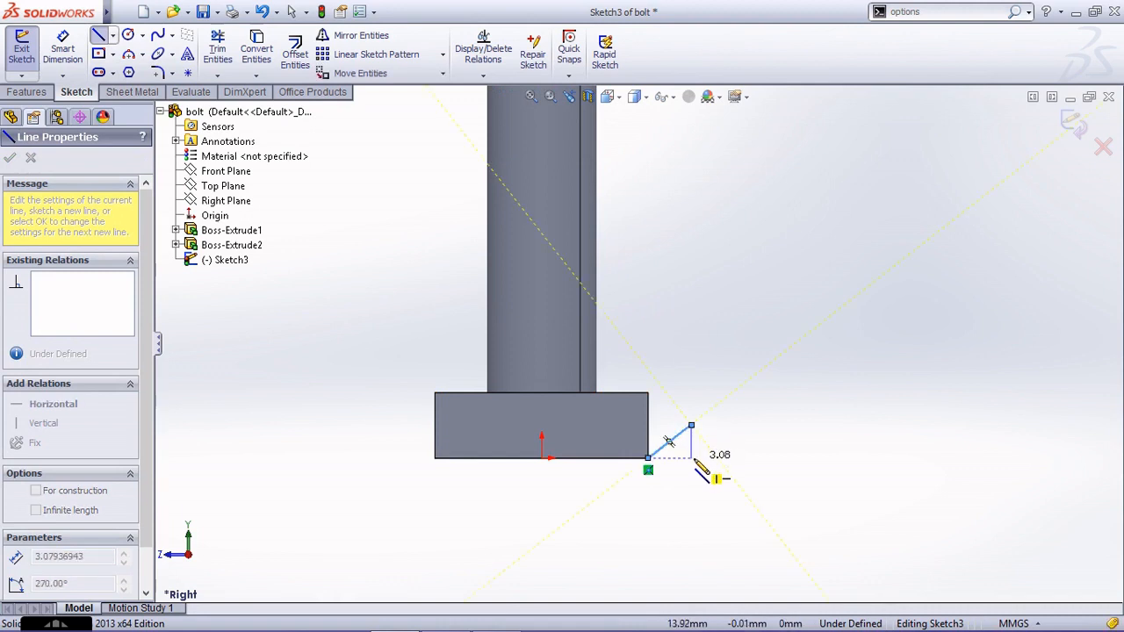
left_click(647, 457)
key("Escape")
- Dimension the angle between the triangle's sloped and horizontal sides to 30°
left_click(62, 48)
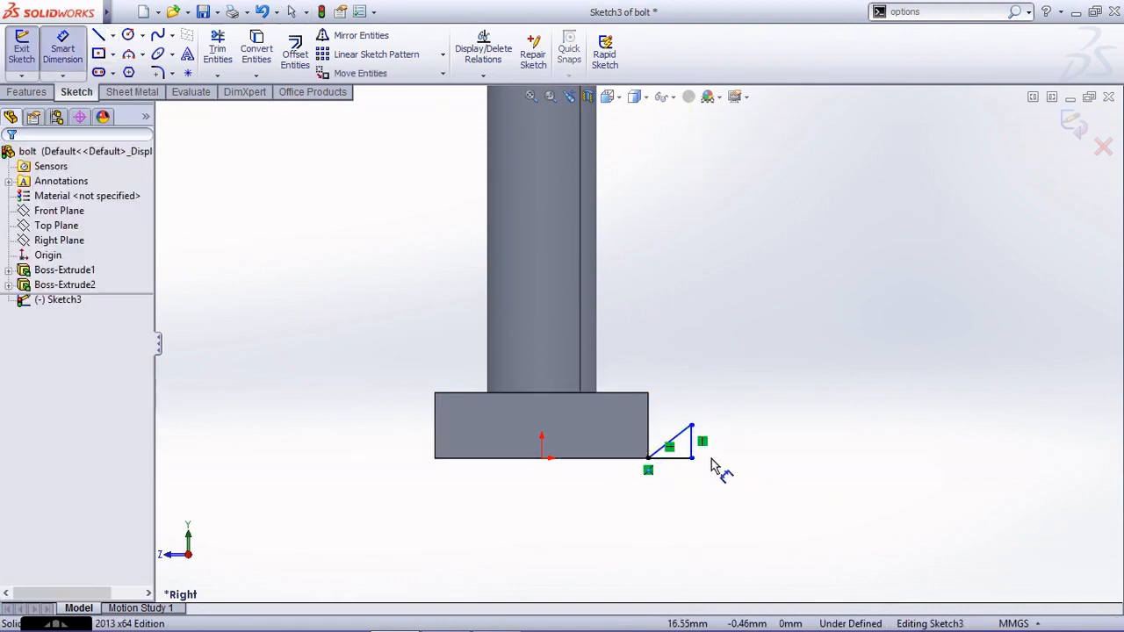
left_click(681, 442)
left_click(665, 457)
left_click(733, 445)
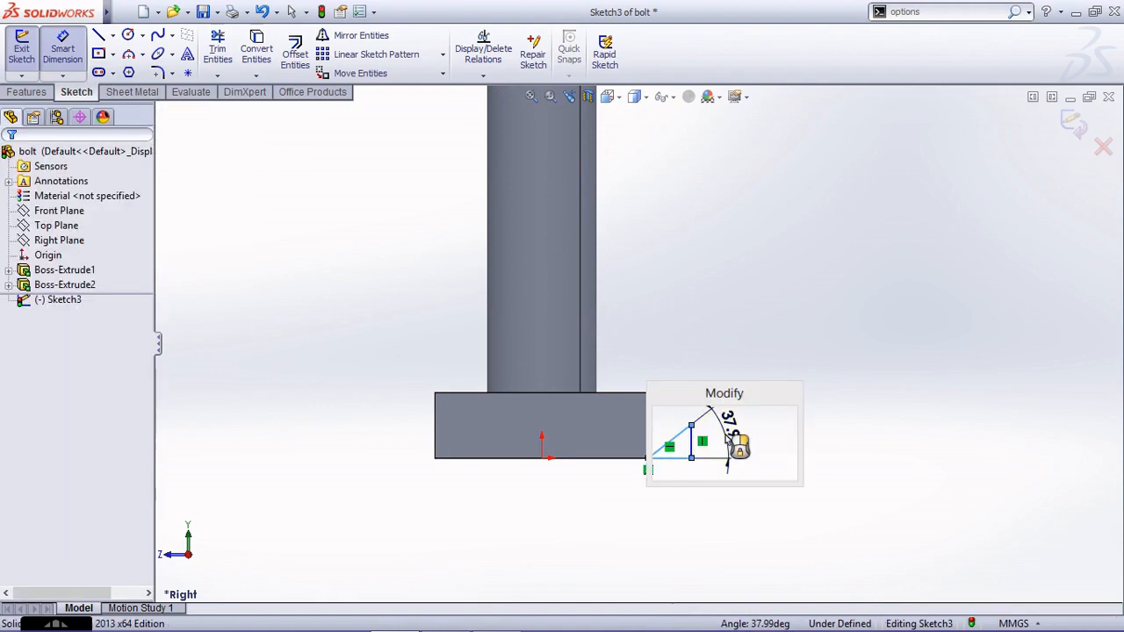
type("30")
key("Return")
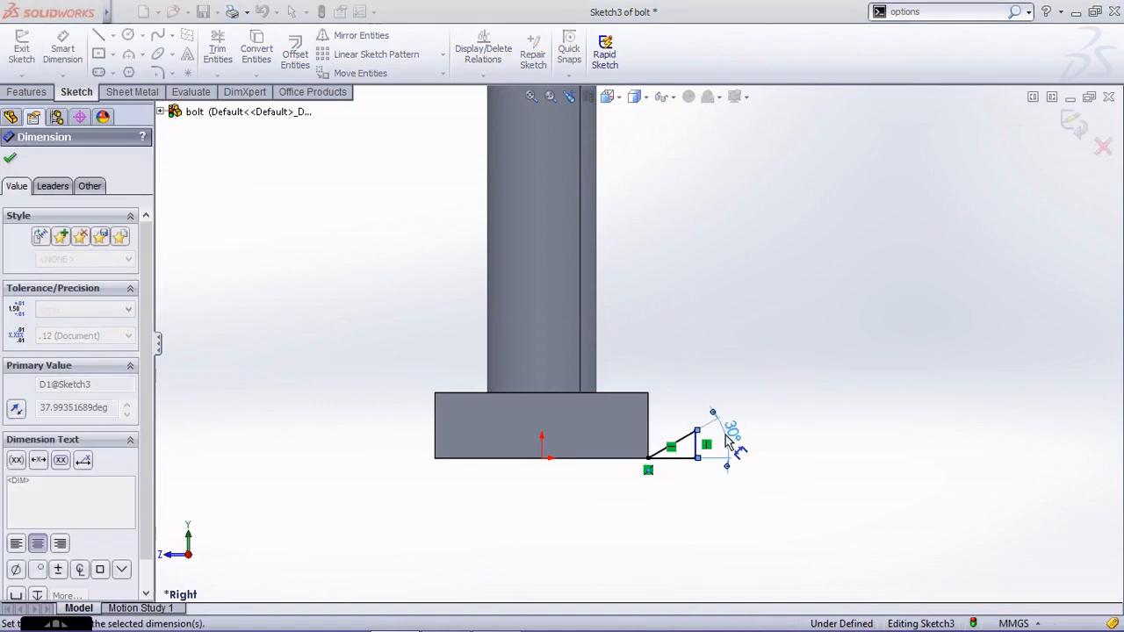
left_click(698, 448)
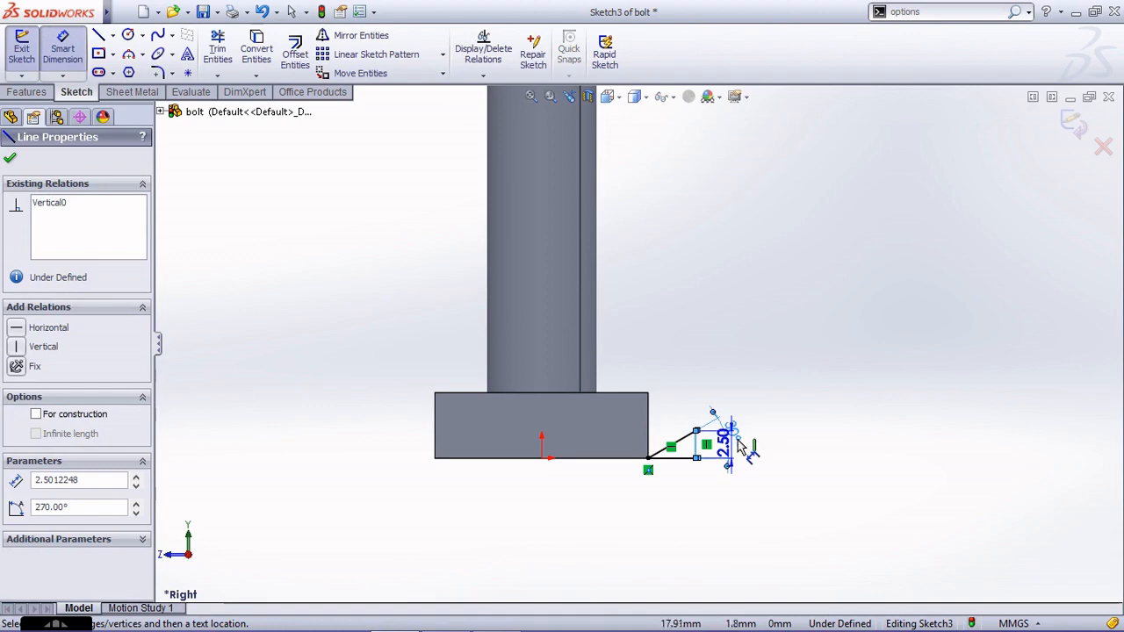
key("Escape")
key("Escape")
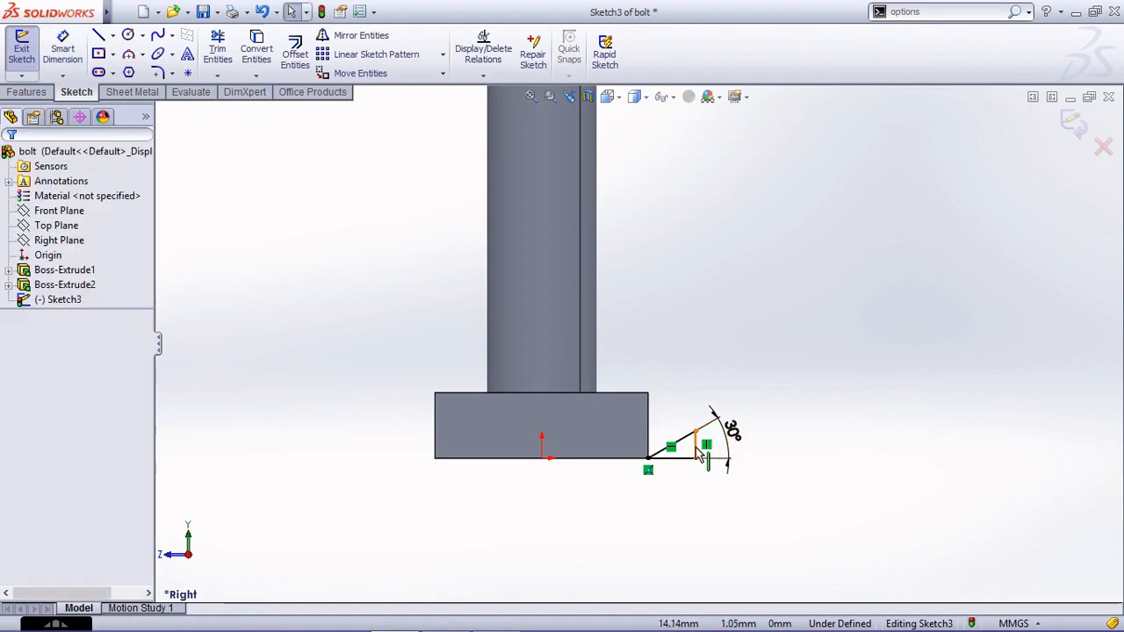
- Enlarge the triangle by moving its vertical side farther away from the bolt head
left_click(717, 448)
left_click_drag(722, 450, 738, 441)
left_click(833, 371)
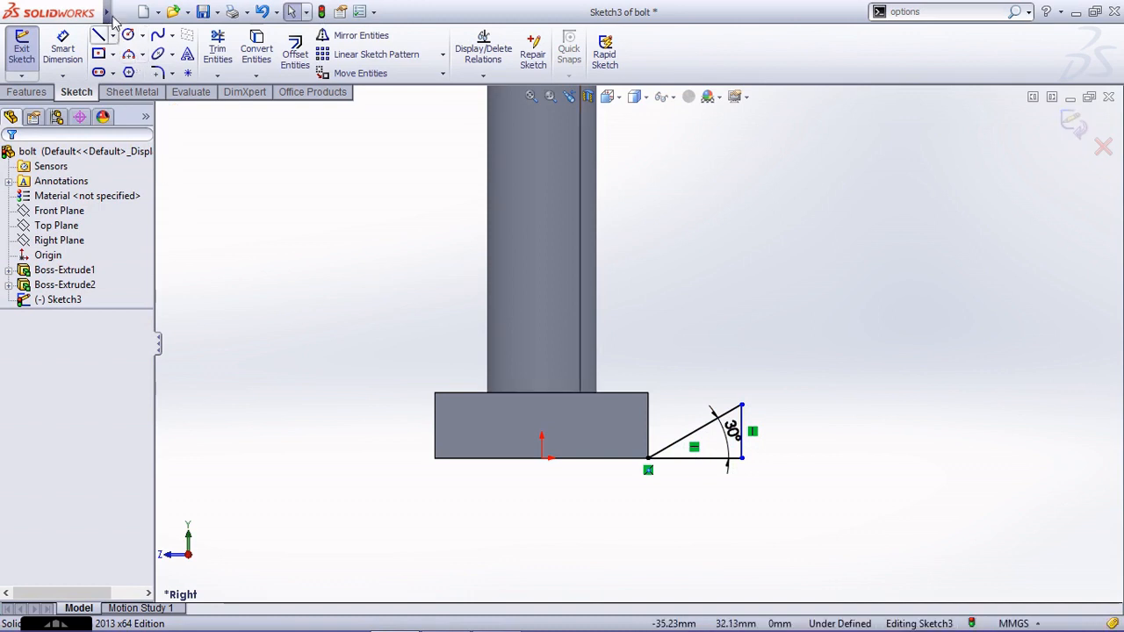
- Draw a vertical centerline from the origin up through the shank
left_click(112, 35)
left_click(132, 68)
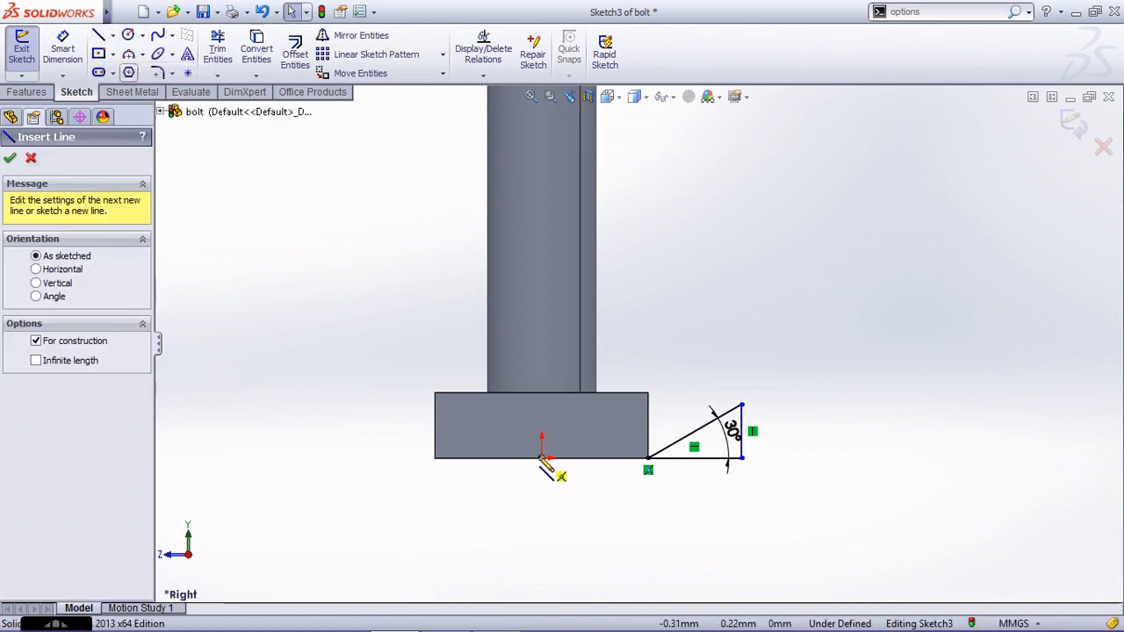
left_click(542, 457)
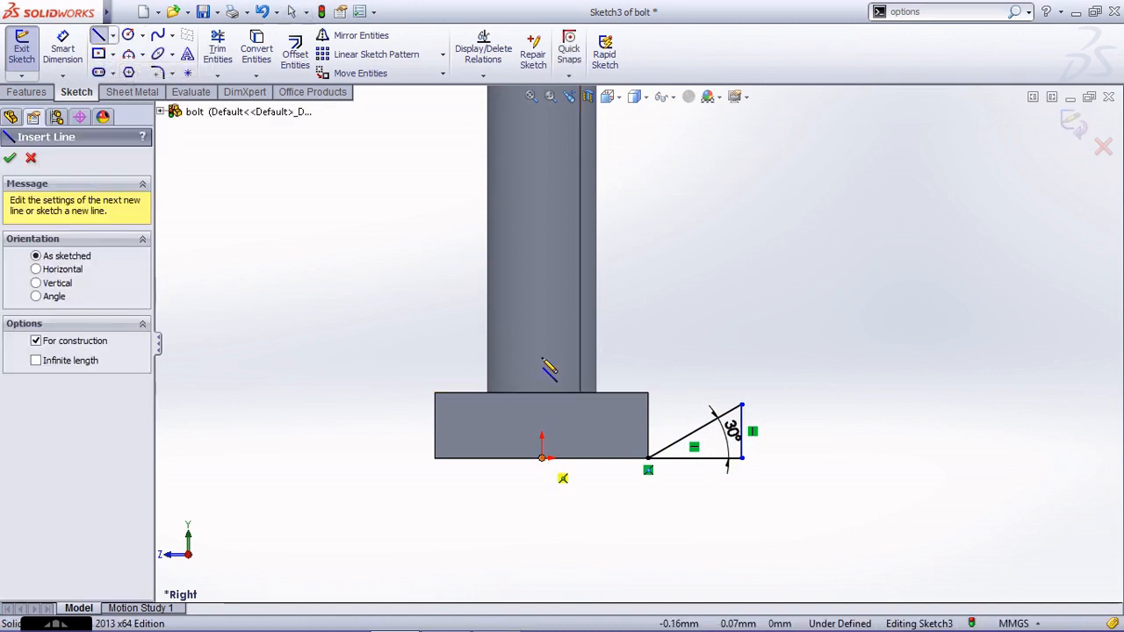
left_click(542, 218)
key("Escape")
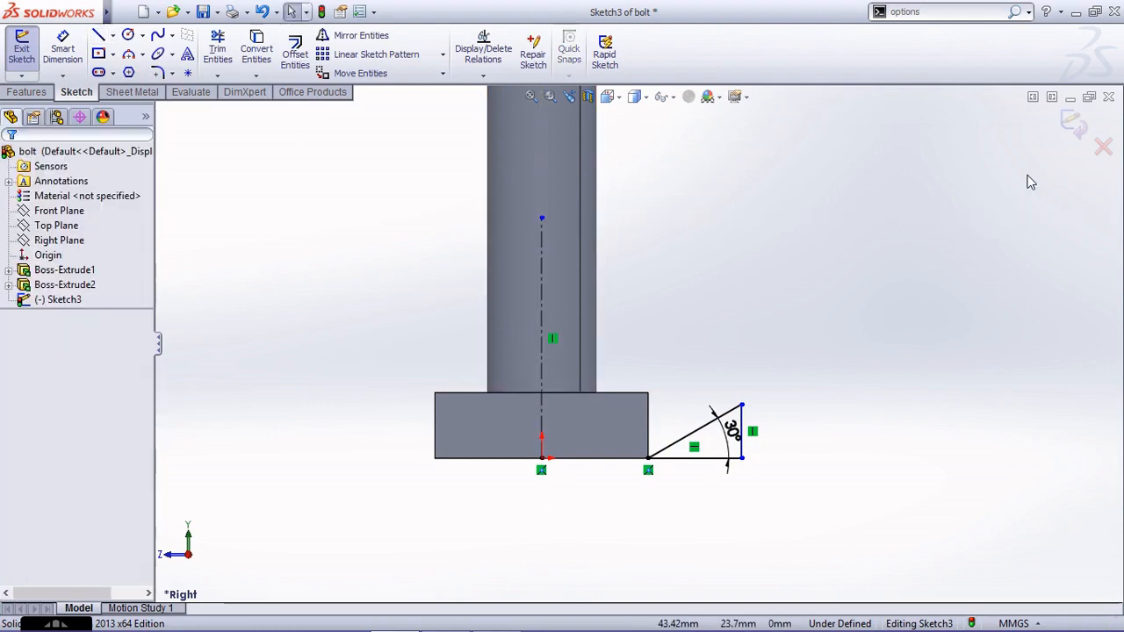
- Revolve-cut the triangle 360° blind about the centerline to chamfer the head, and show the bolt in isometric view
left_click(1073, 123)
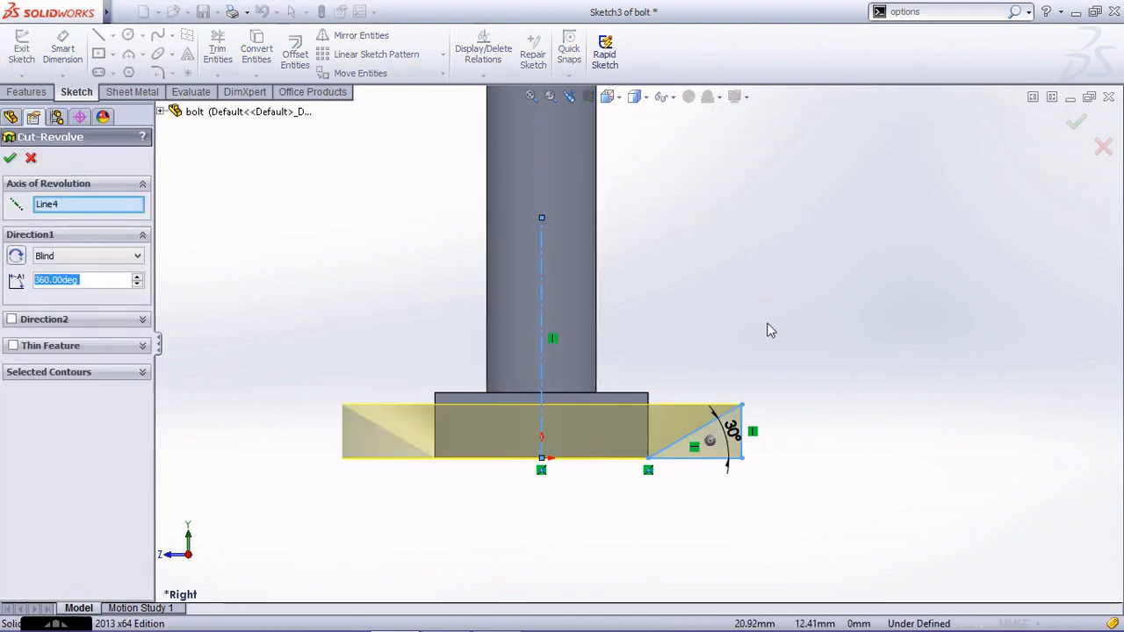
middle_click_drag(766, 324, 709, 382)
left_click(1068, 127)
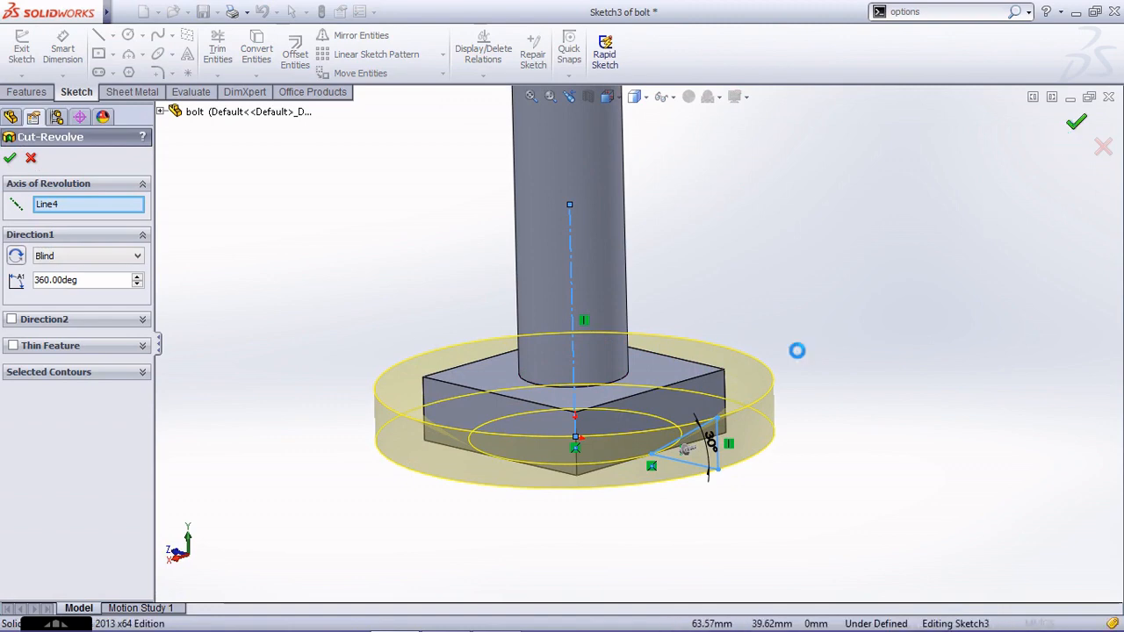
left_click(720, 407)
scroll(683, 453, "up", 5)
left_click(654, 410)
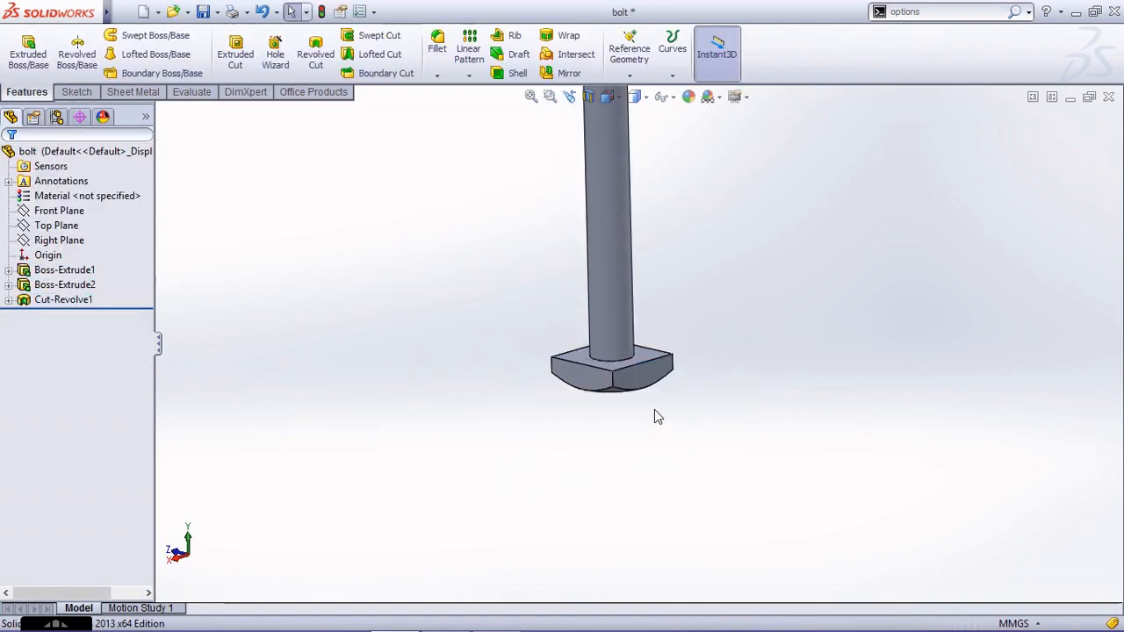
middle_click_drag(655, 409, 720, 357)
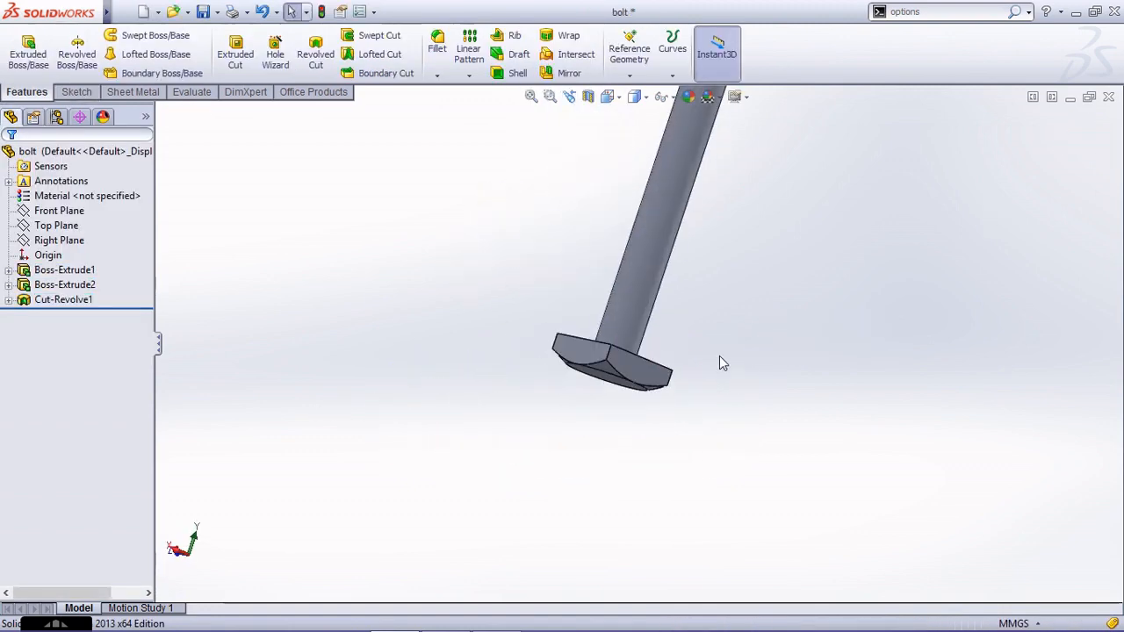
key("ctrl+7")
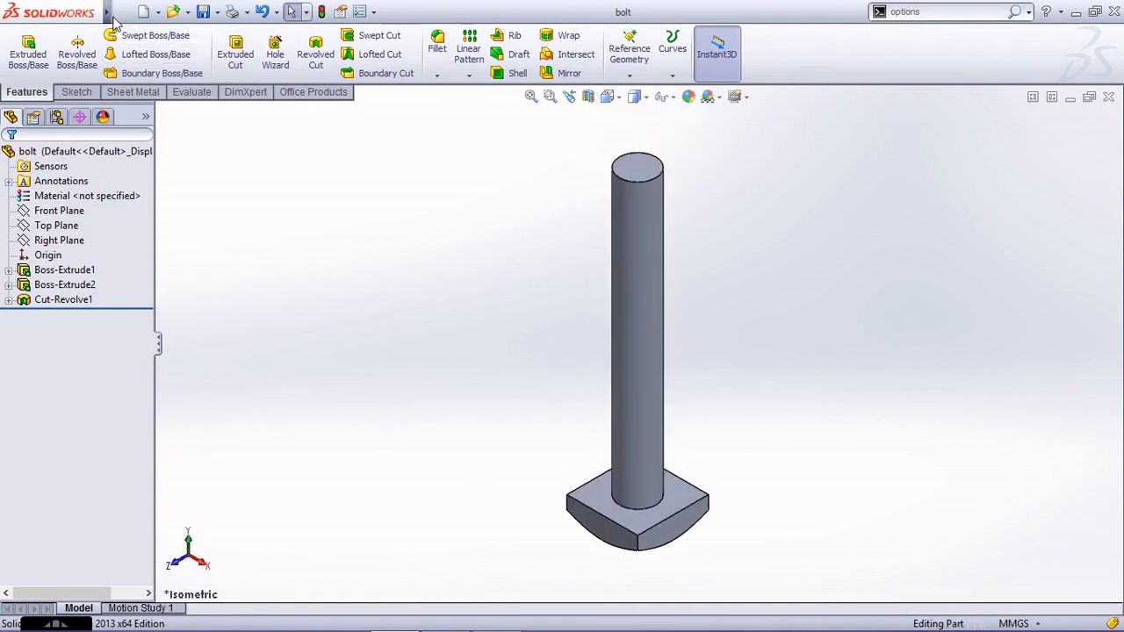
- Start a cosmetic thread on the circular edge of the shank's free end, starting from its end face
mouse_move(113, 18)
left_click(206, 14)
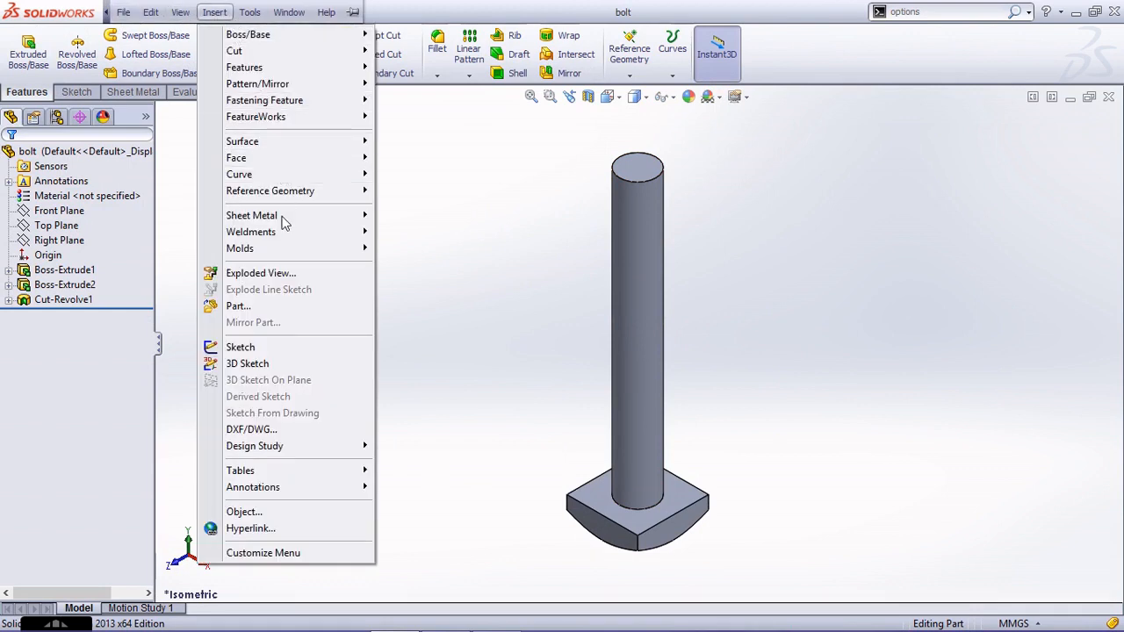
mouse_move(320, 494)
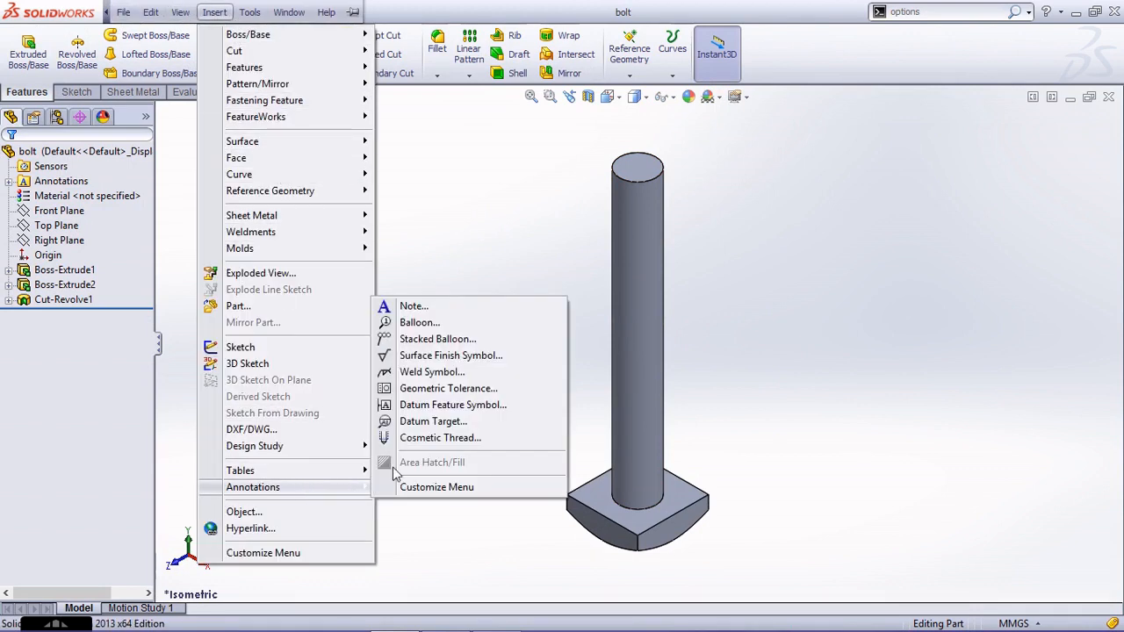
left_click(460, 438)
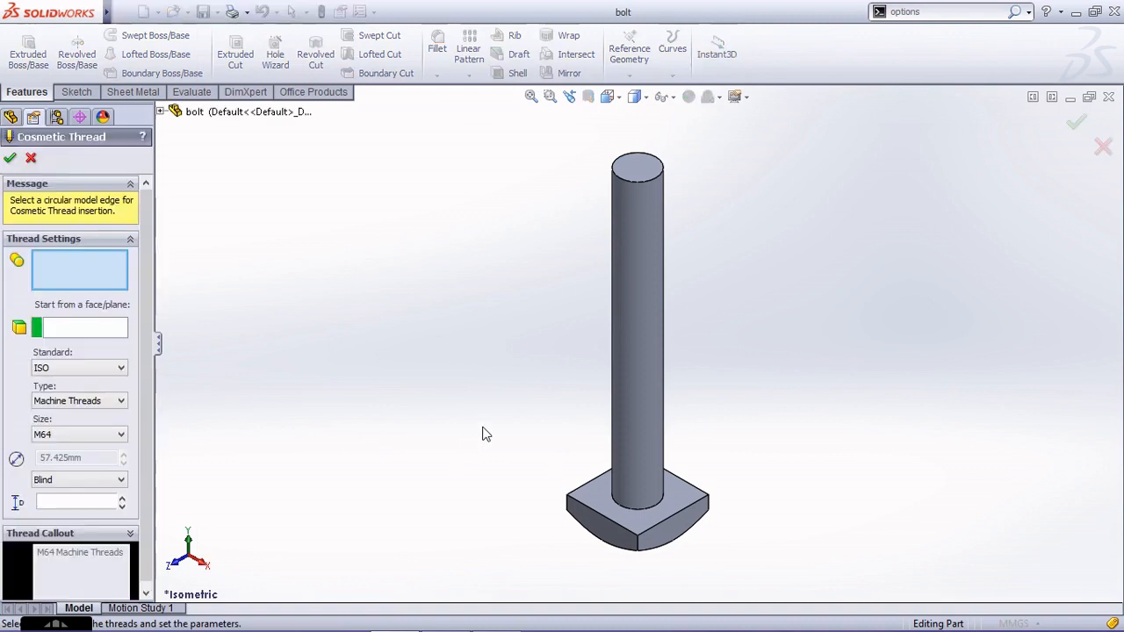
left_click(636, 181)
left_click(636, 183)
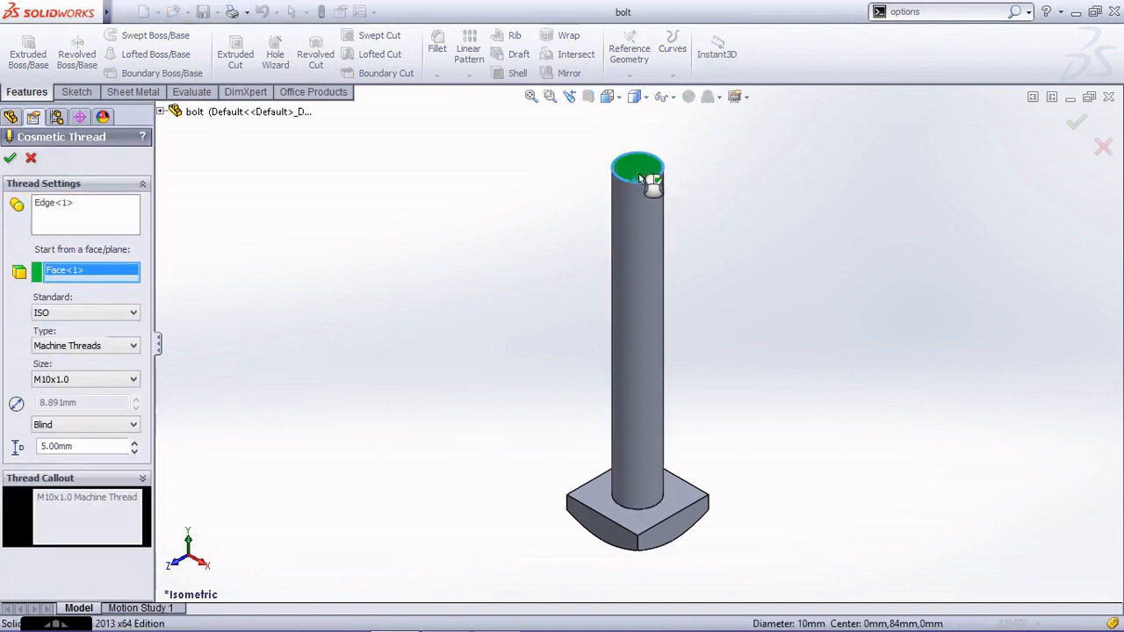
- Set the thread size to M10x1.25 with a blind depth of 22 mm and create the thread
left_click(118, 380)
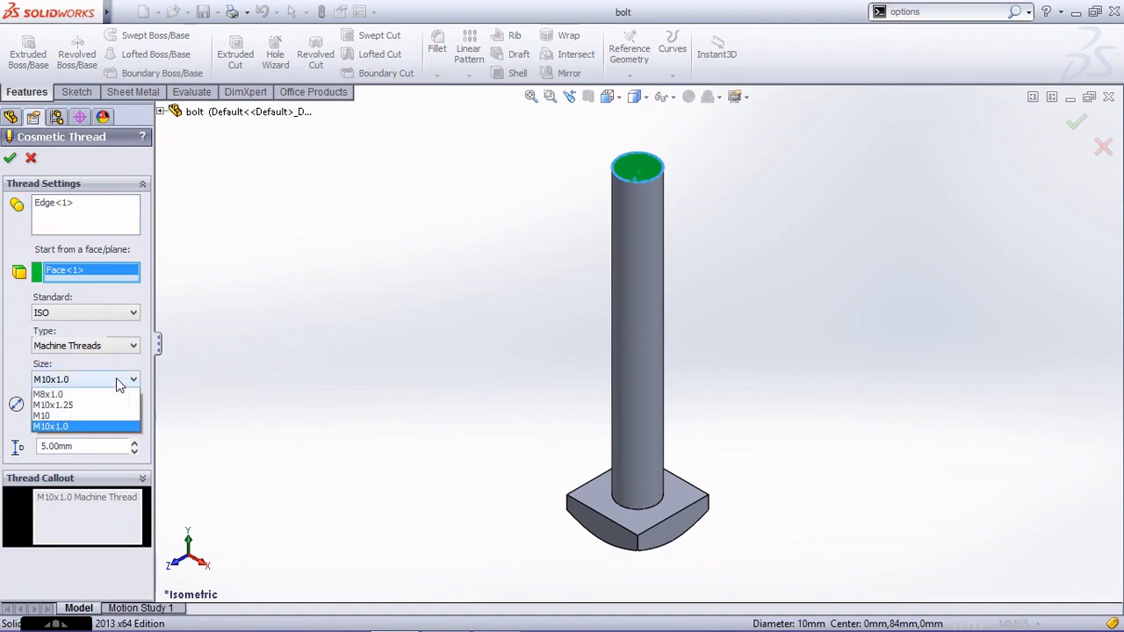
left_click(79, 489)
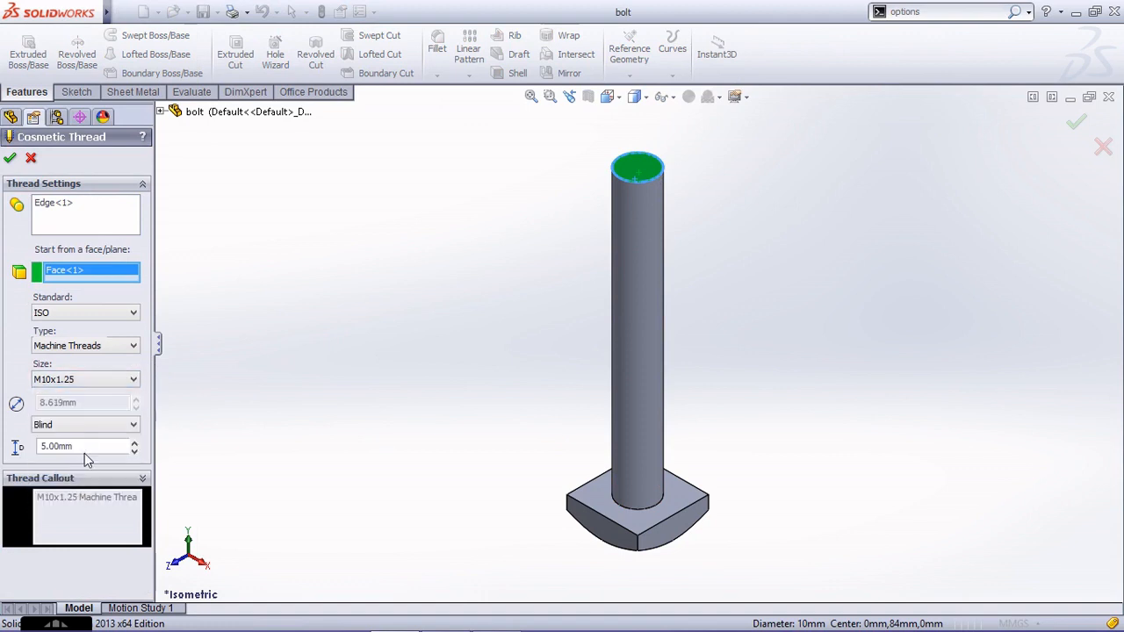
left_click_drag(129, 446, 31, 453)
type("22")
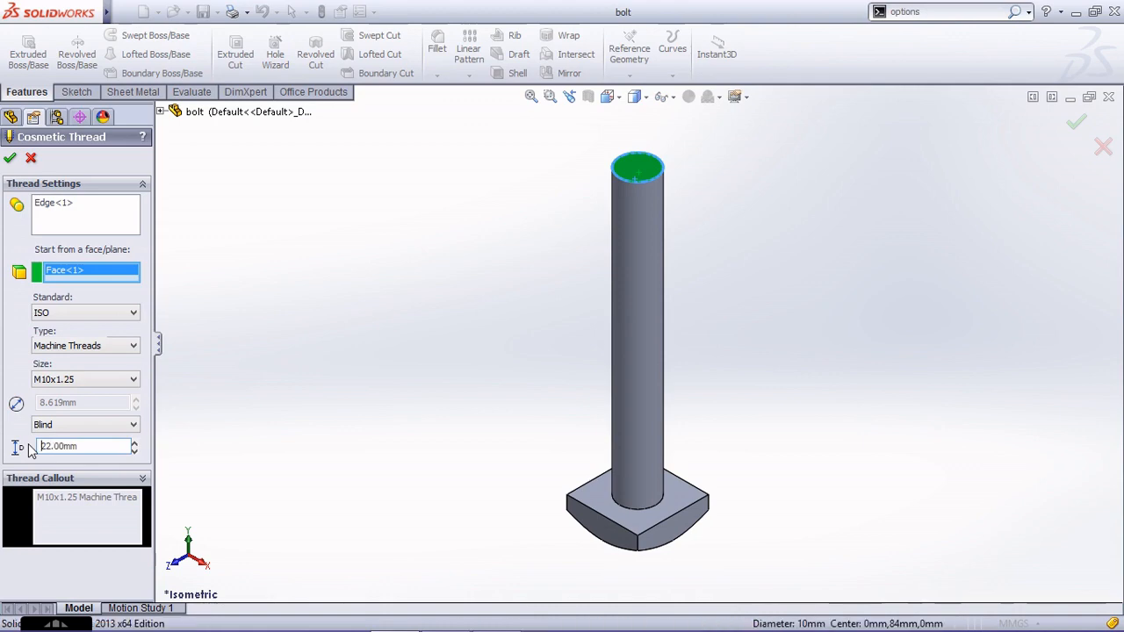
left_click(10, 161)
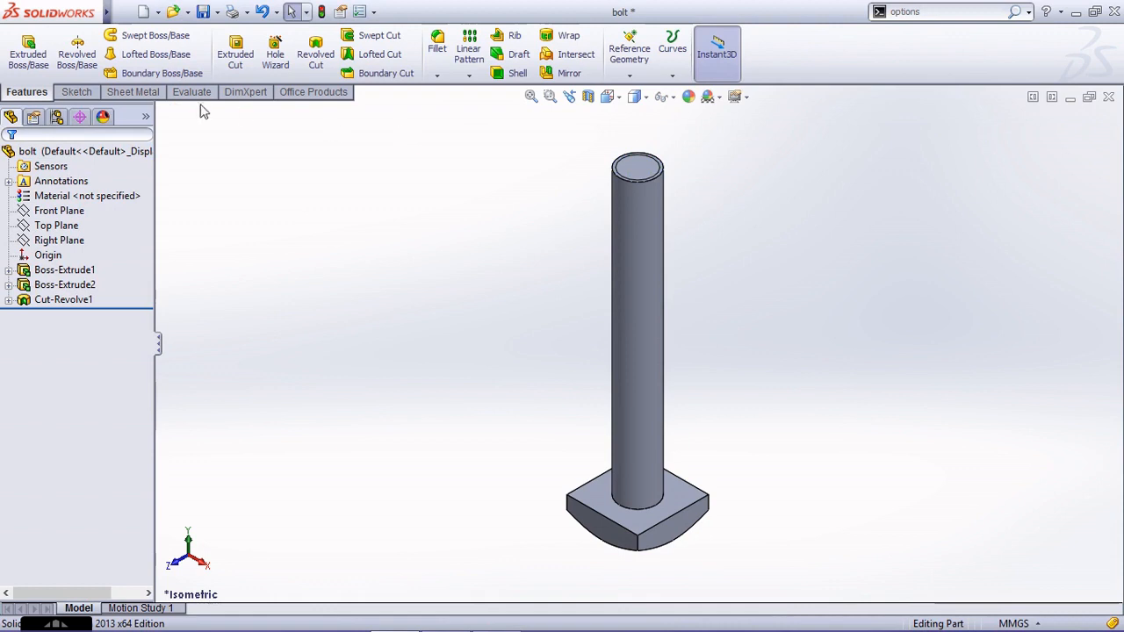
- Enable shaded cosmetic threads in the document's detailing properties and save the bolt part
left_click_drag(934, 16, 898, 14)
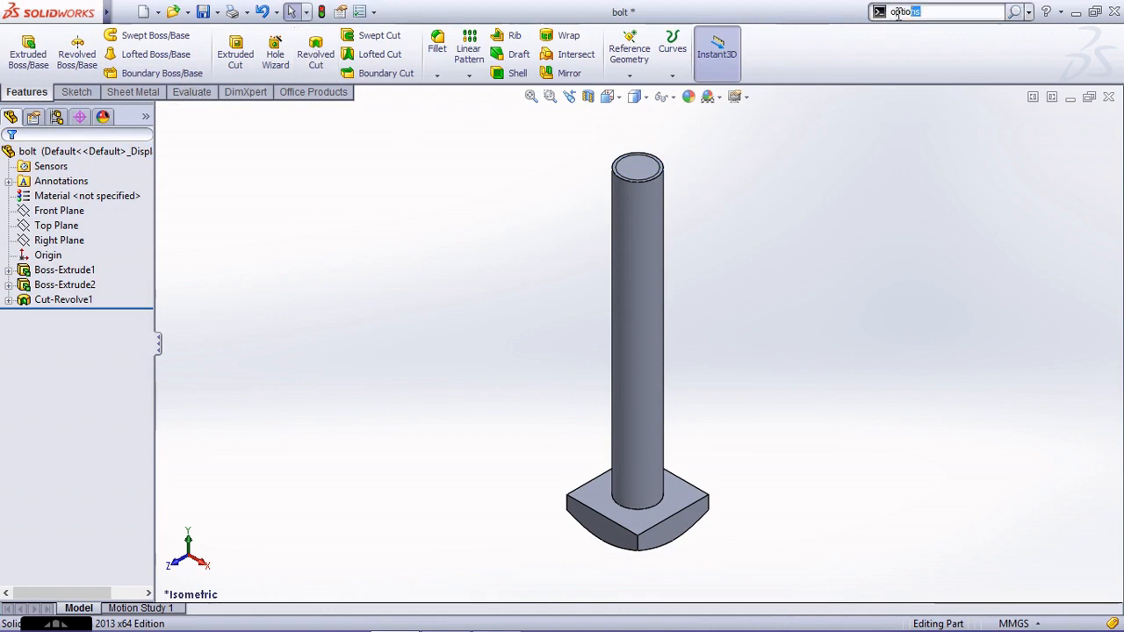
type("pti")
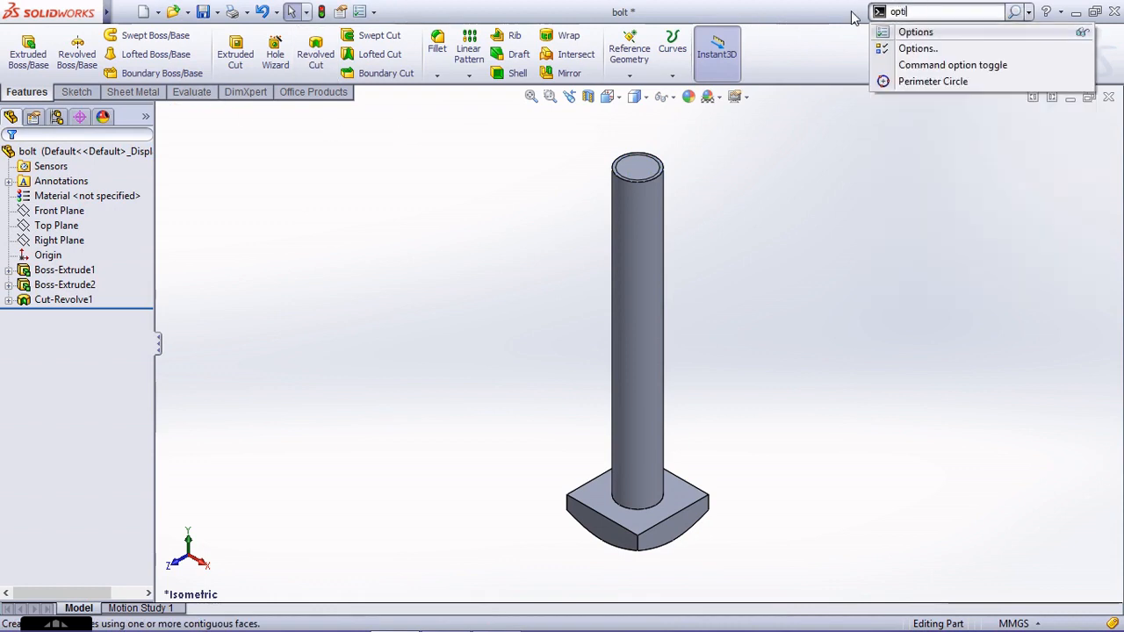
left_click(913, 32)
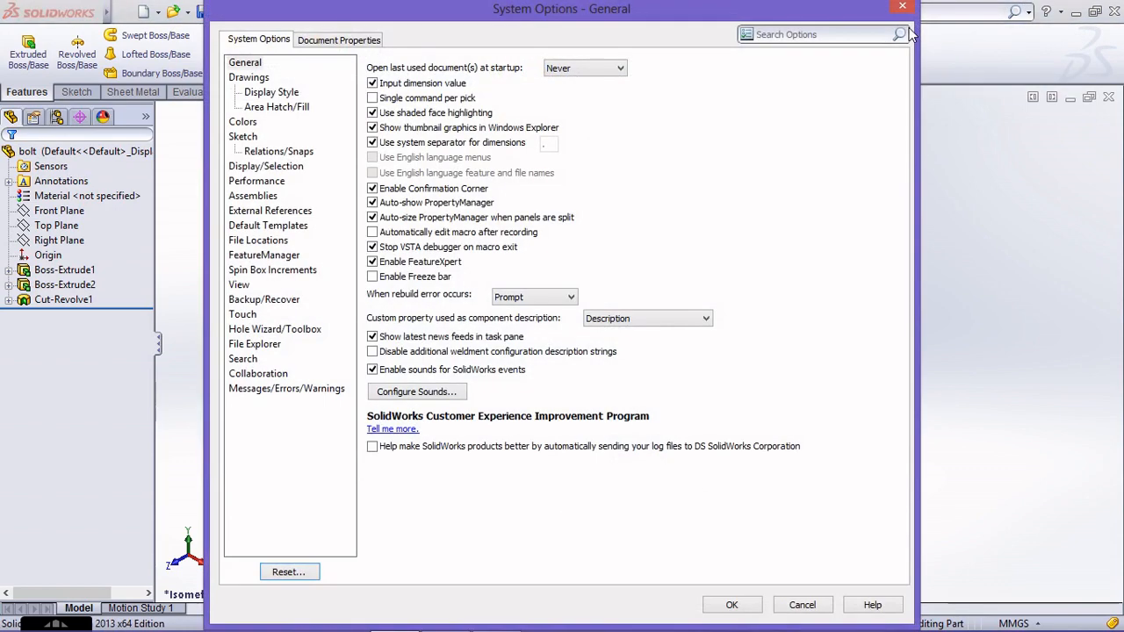
left_click(341, 39)
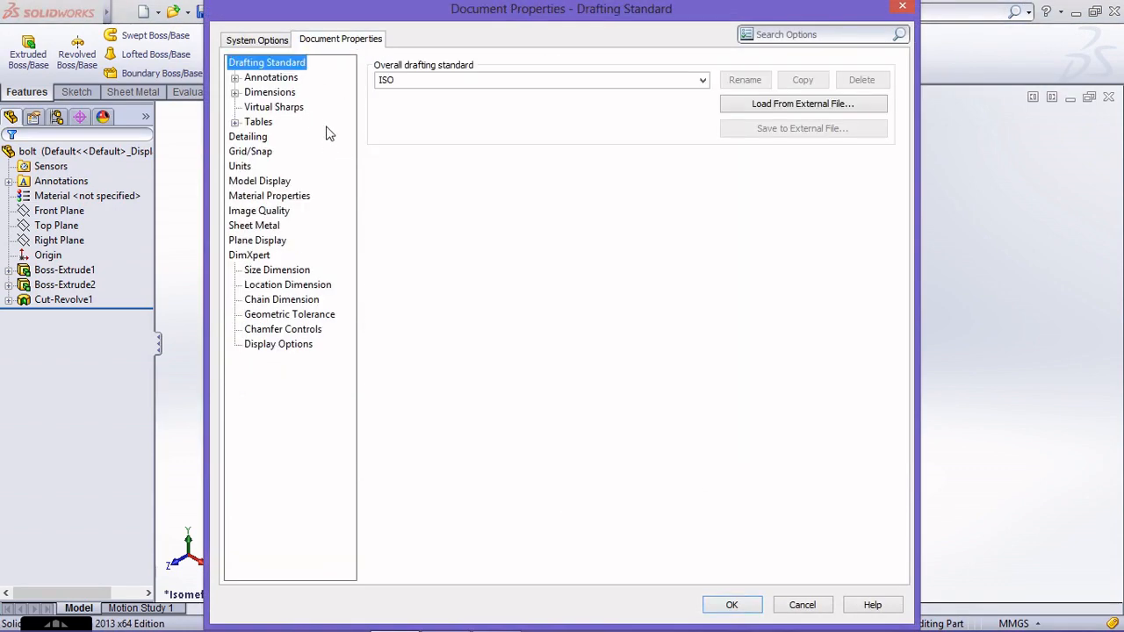
left_click(247, 137)
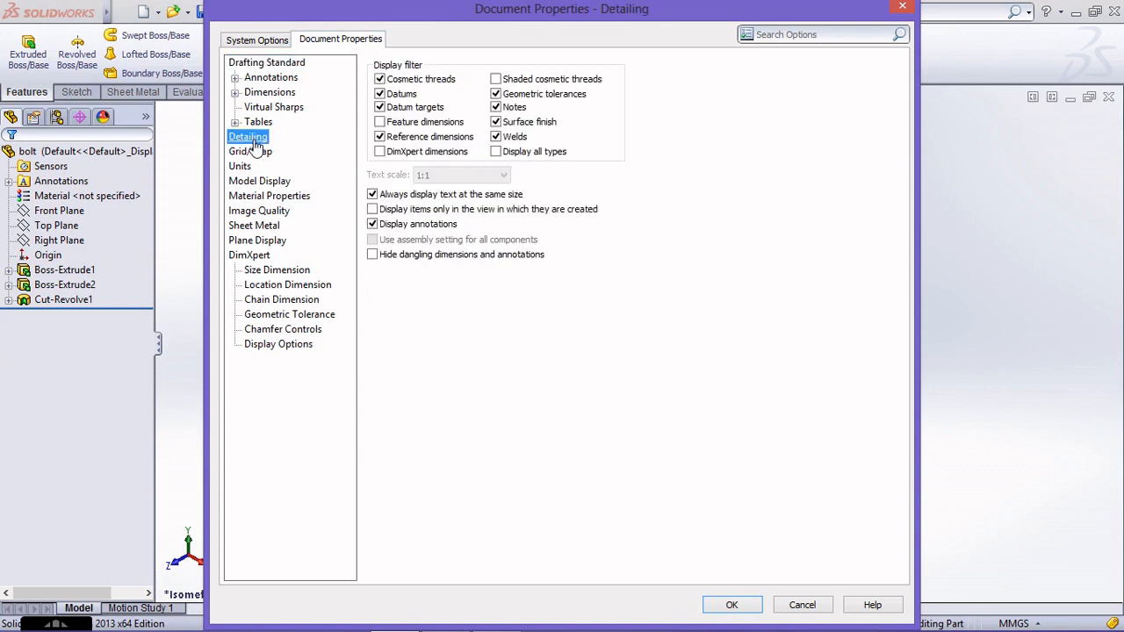
left_click(518, 79)
left_click(730, 605)
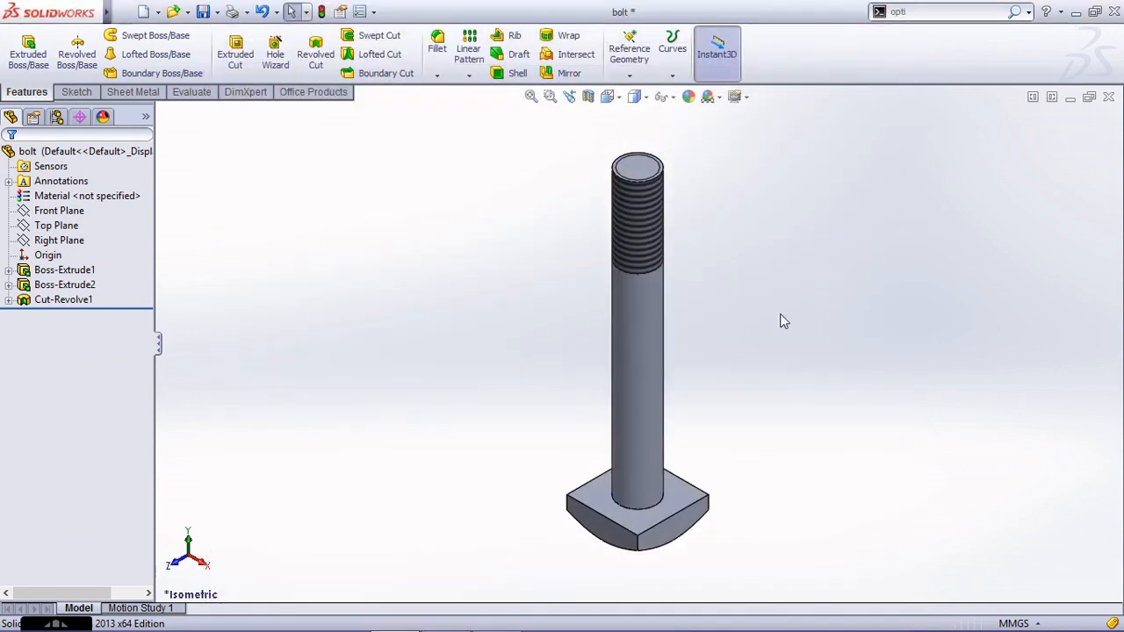
key("ctrl+s")
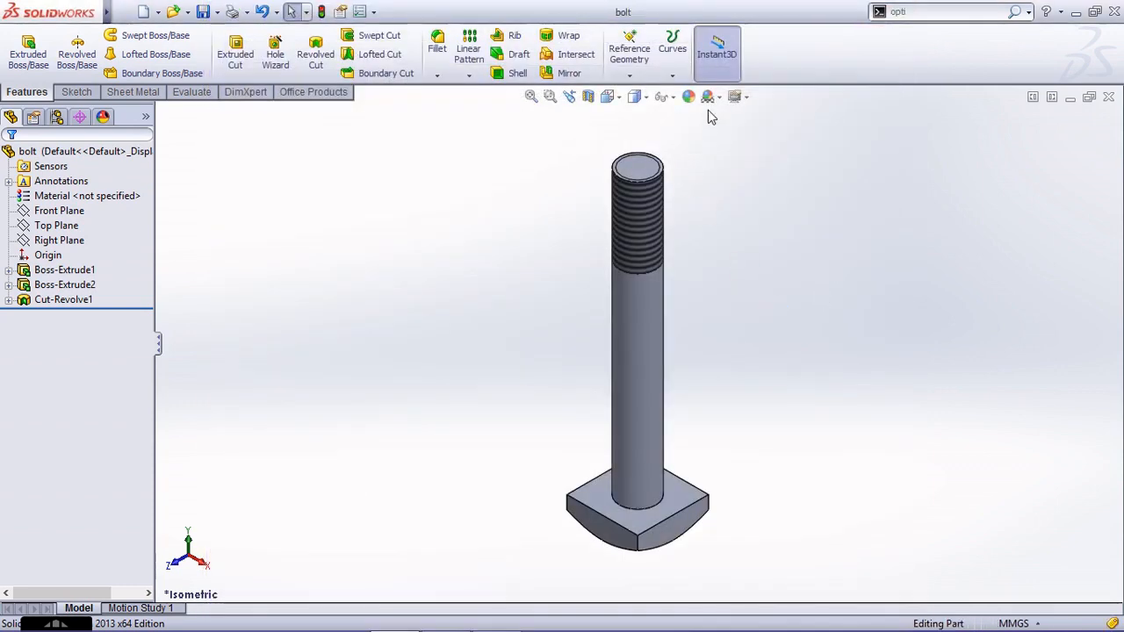
- Apply a red colour from the standard swatches to the whole bolt part
left_click(690, 97)
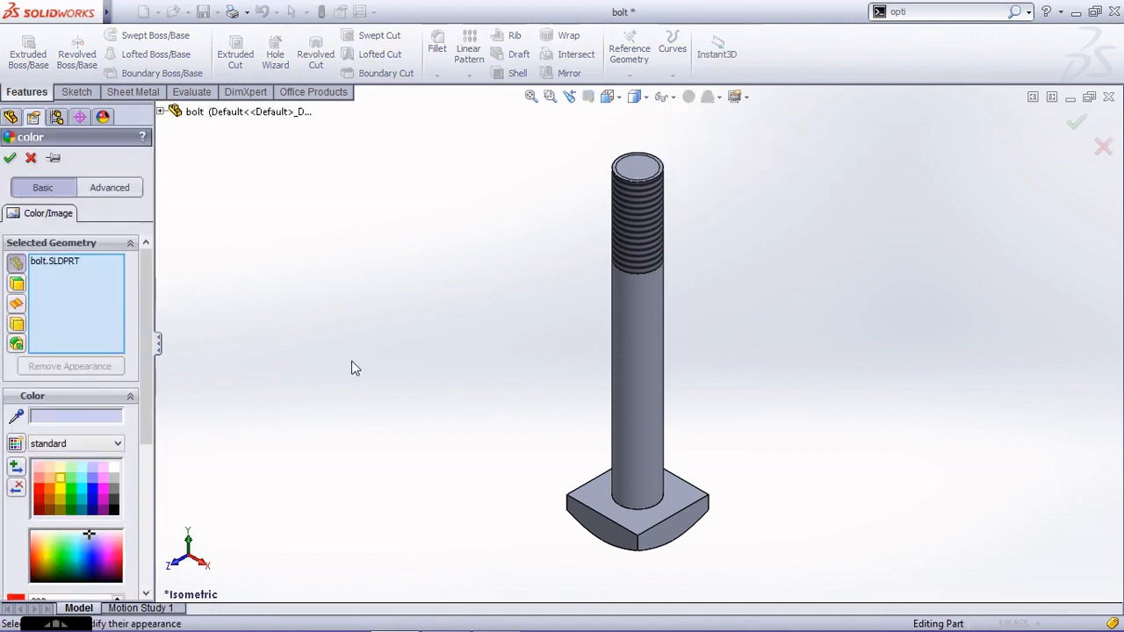
left_click(37, 490)
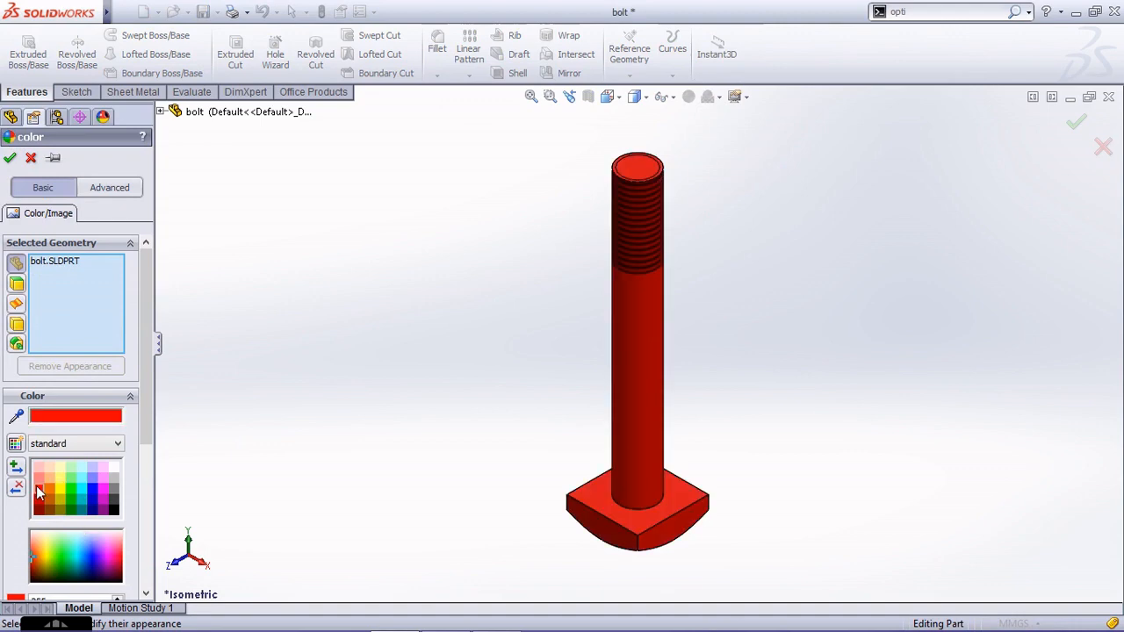
left_click(10, 158)
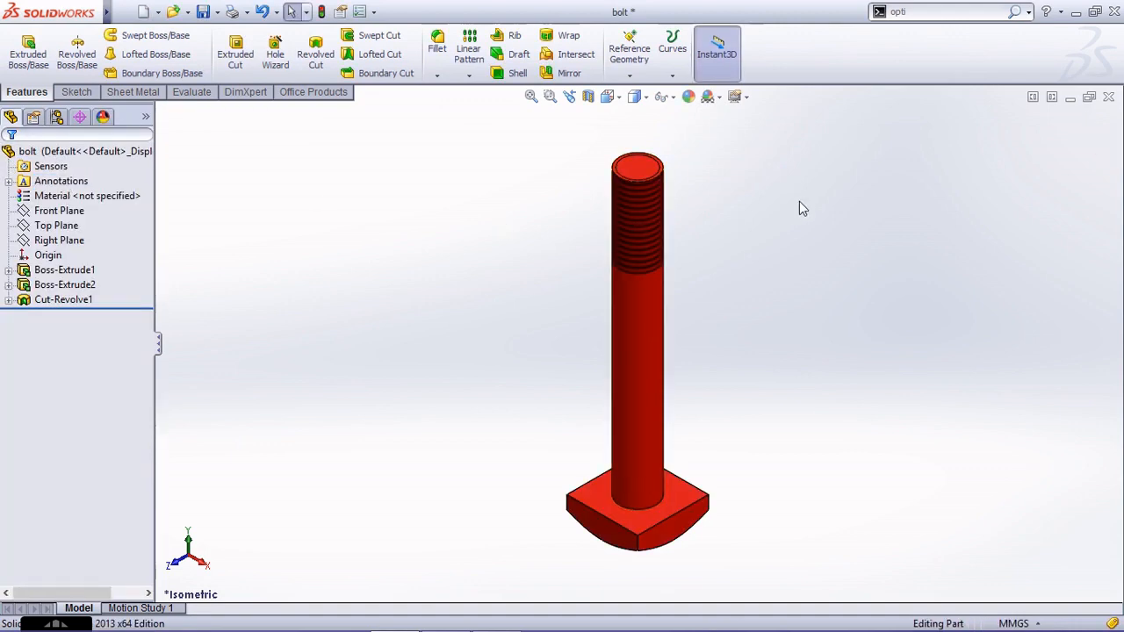
left_click(1109, 98)
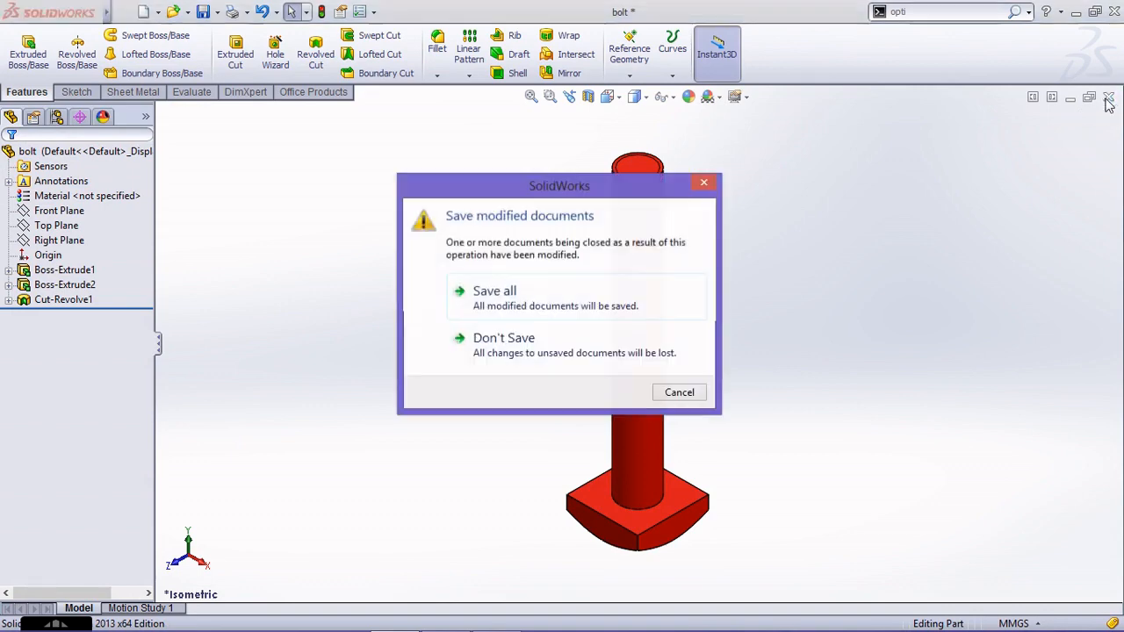
key("Escape")
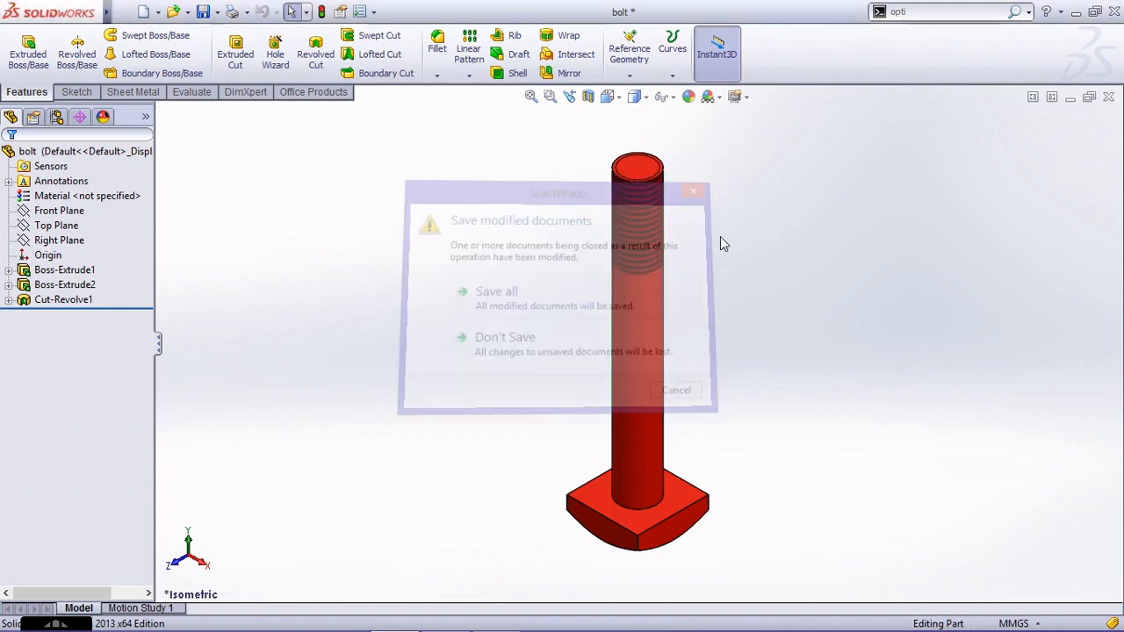